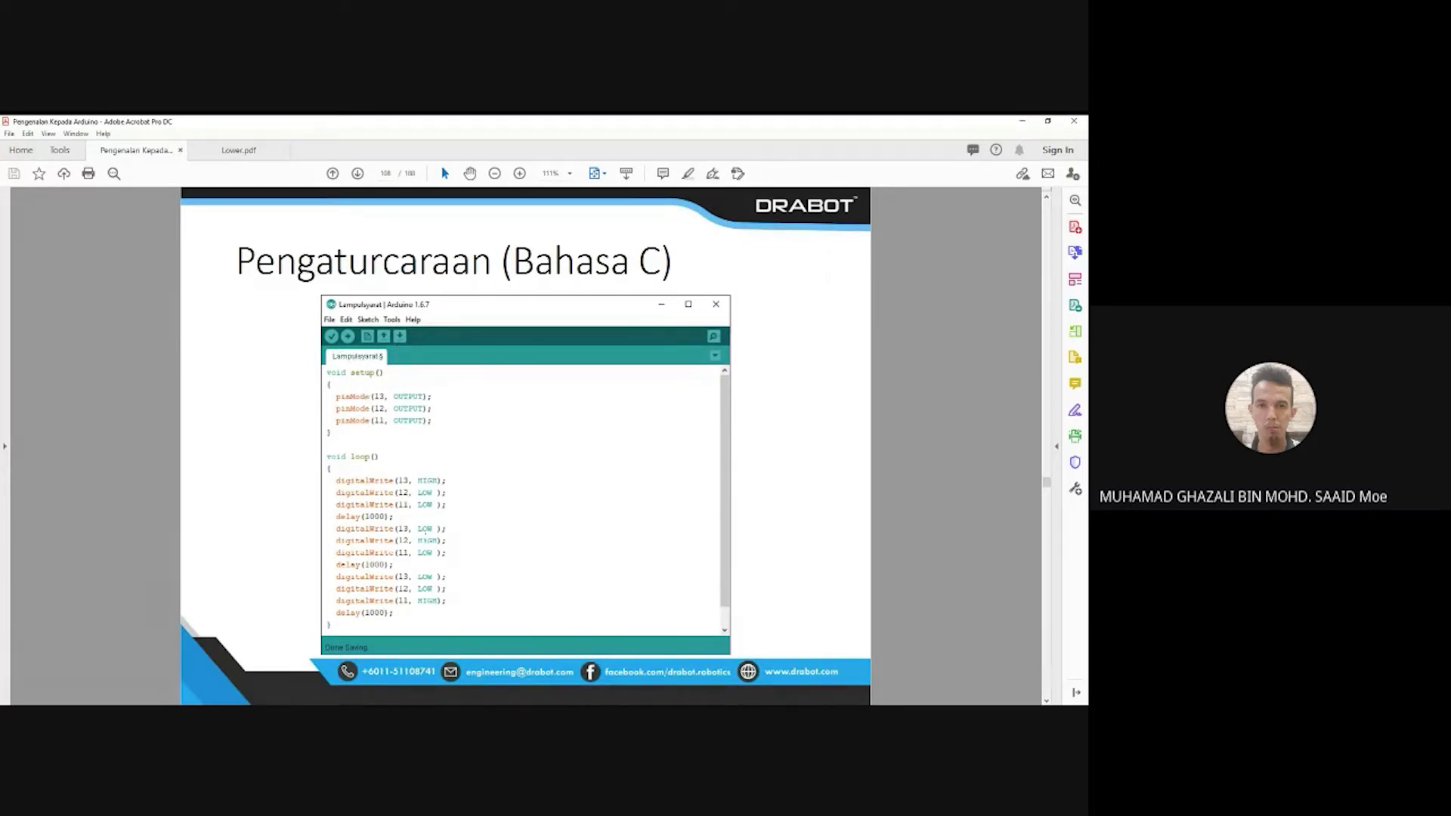
Advance the PDF to the Memahami Program page explaining the traffic-light code
key("Right")
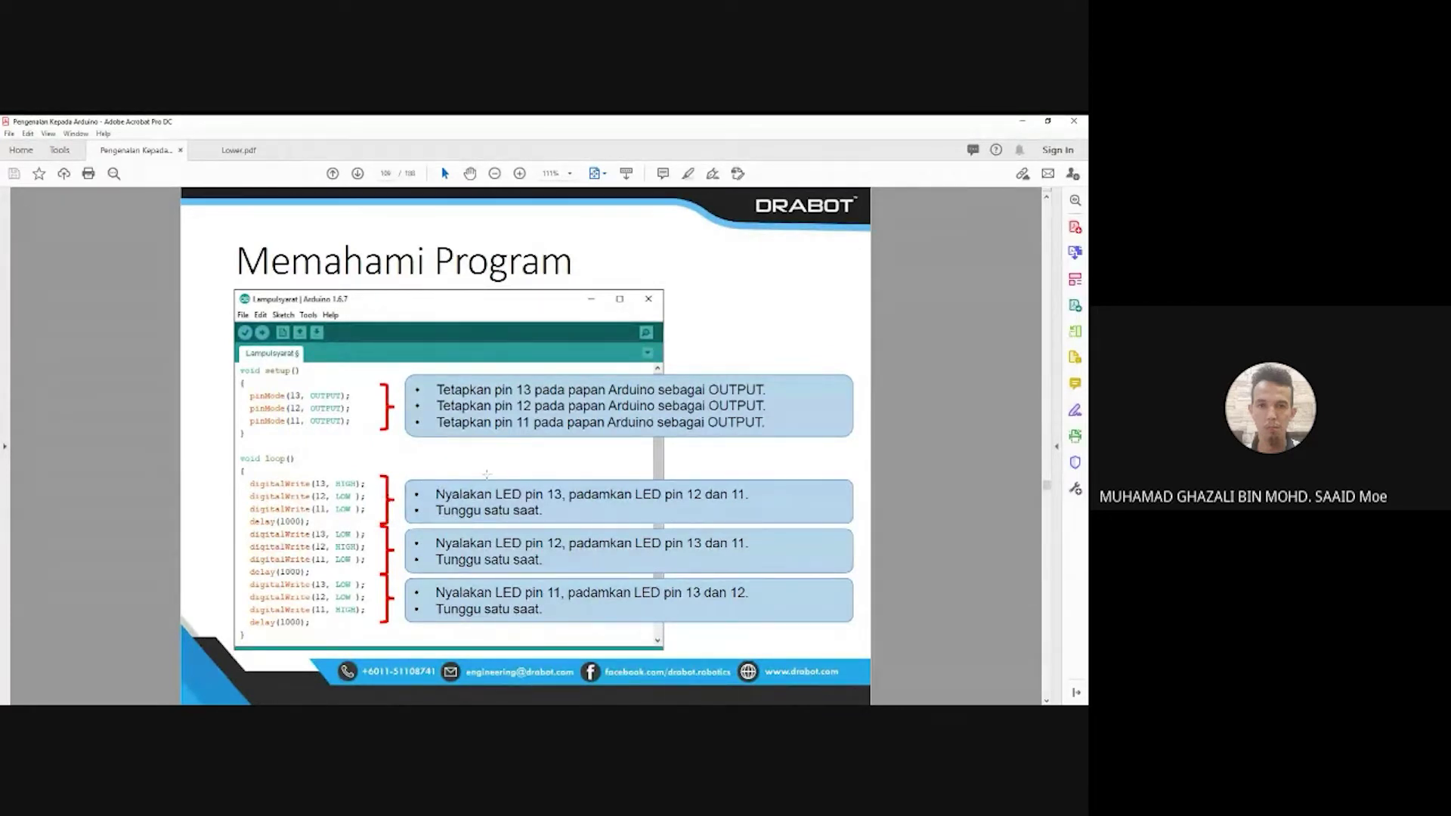
scroll(487, 475, "down", 1)
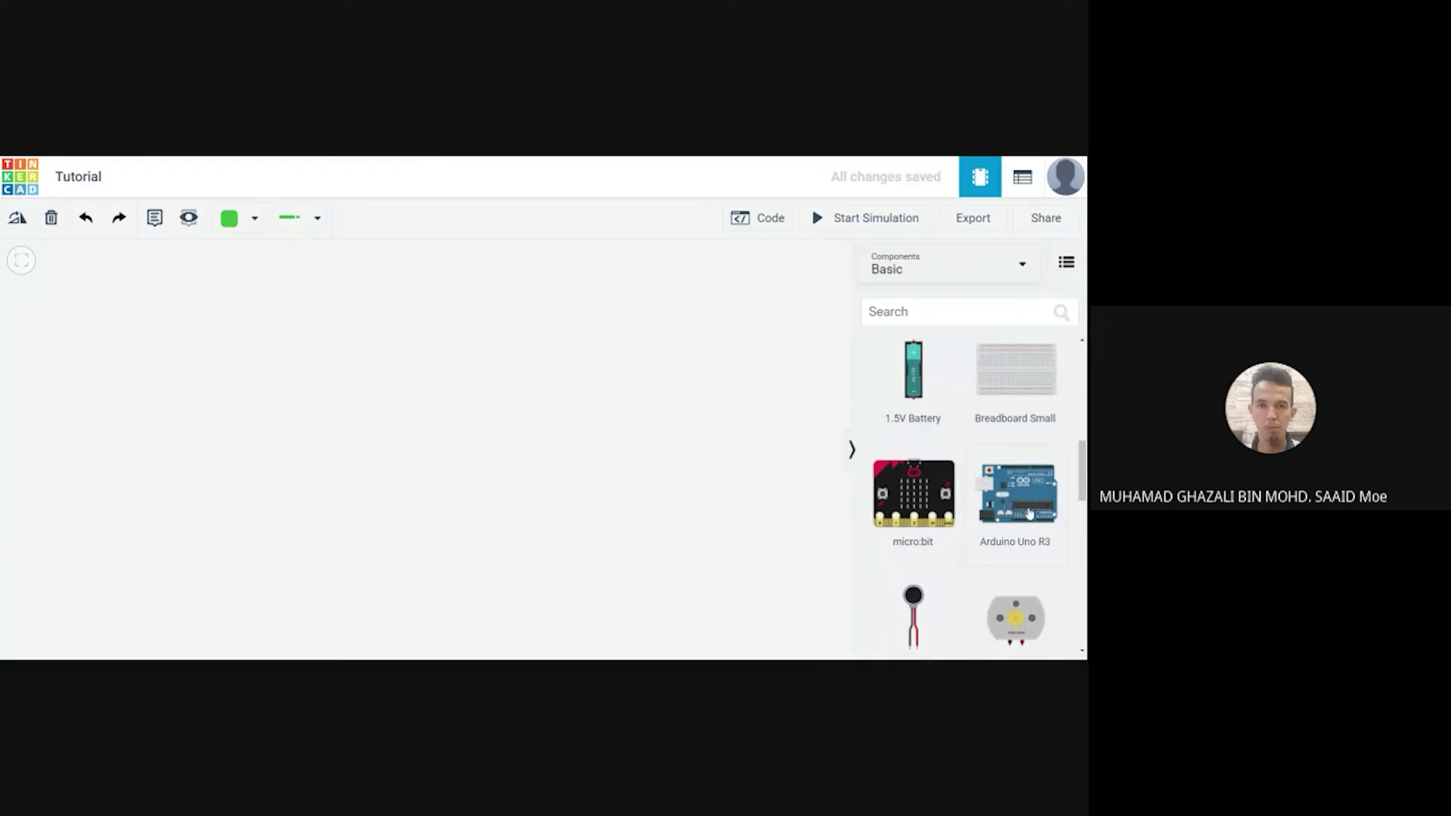
Switch to the Tinkercad circuit and place an Arduino Uno R3 with a small breadboard to its right
left_click_drag(1012, 500, 294, 497)
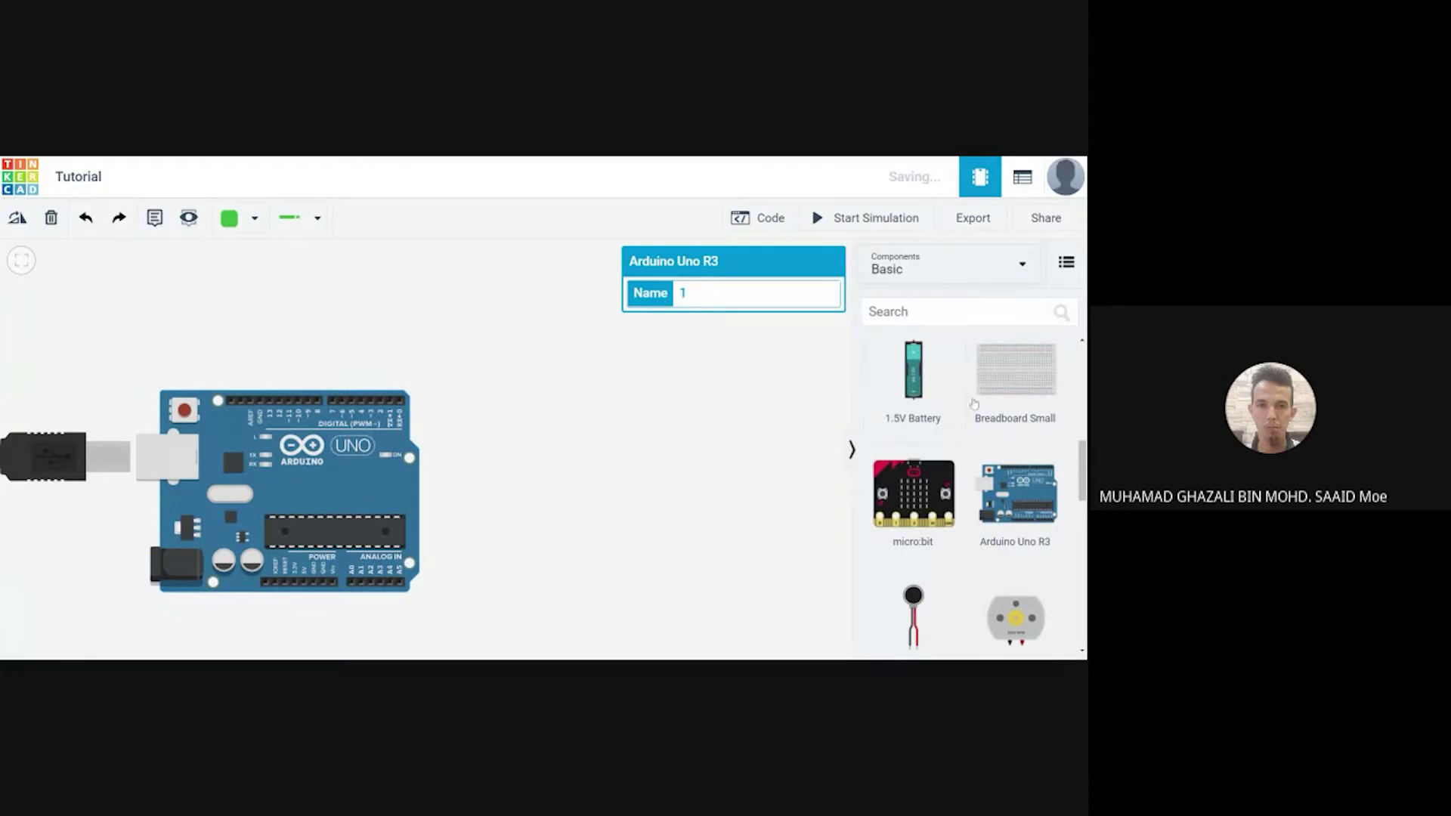
left_click_drag(1041, 370, 623, 496)
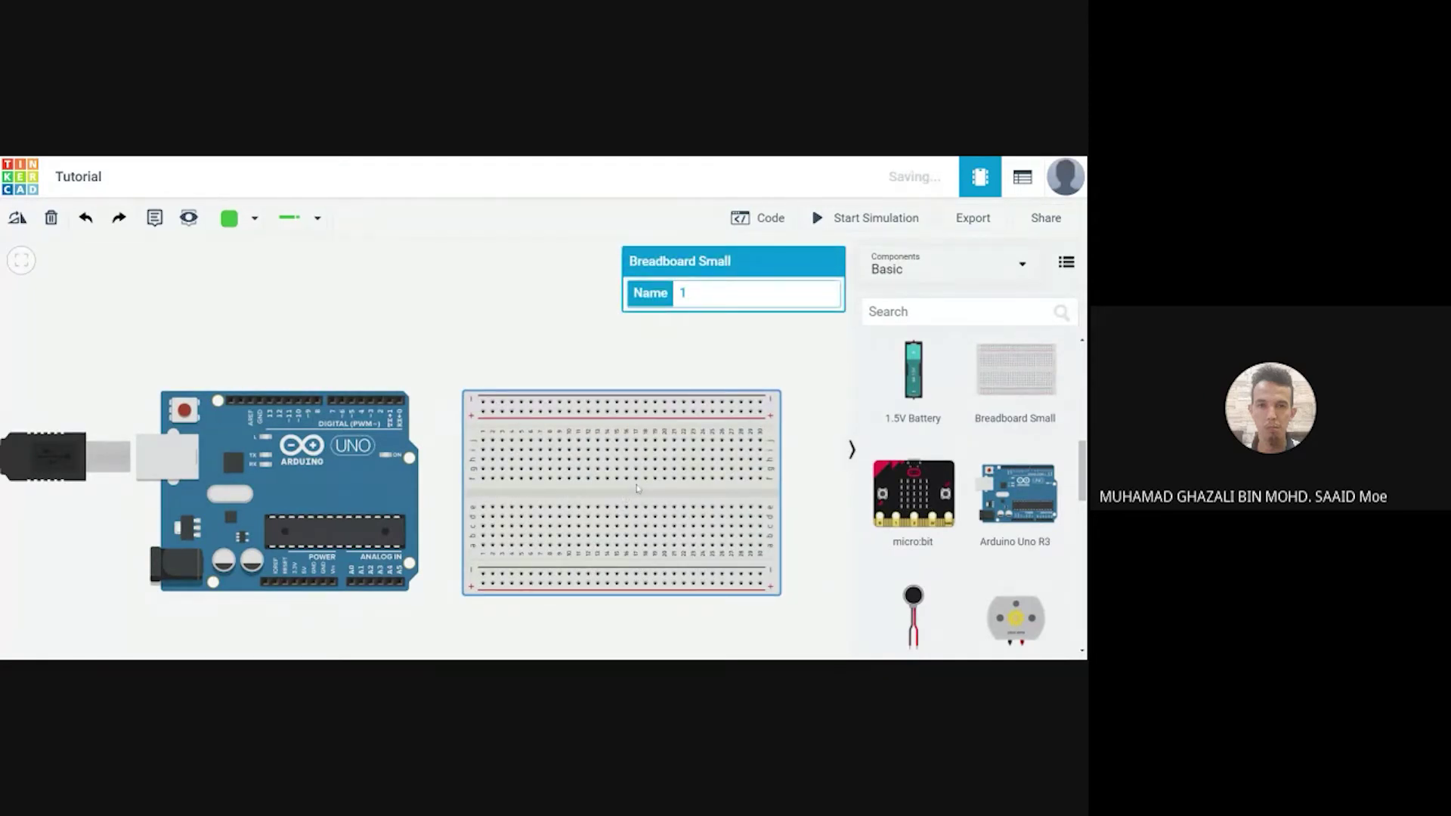
scroll(549, 356, "down", 1)
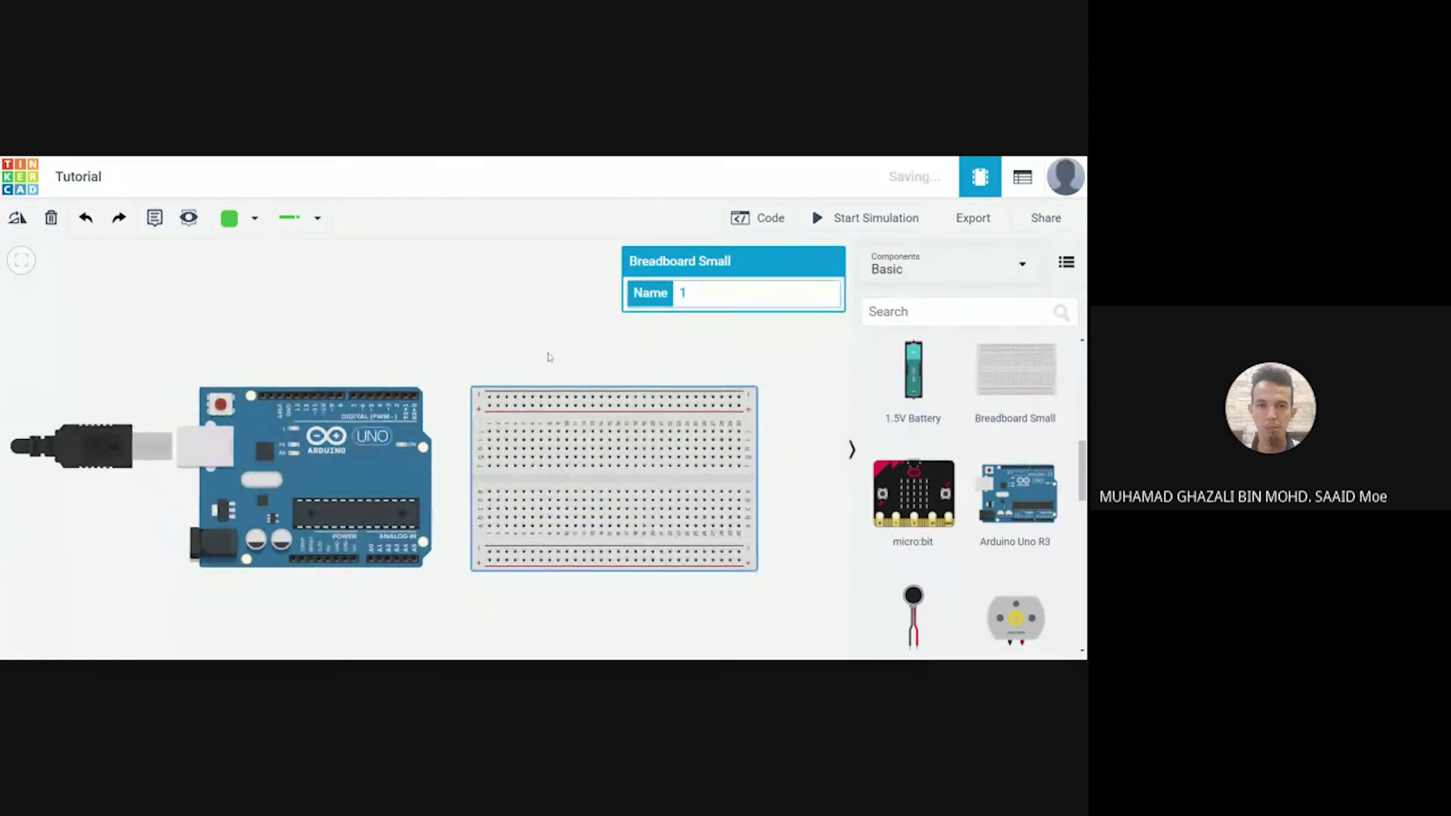
left_click_drag(551, 366, 552, 402)
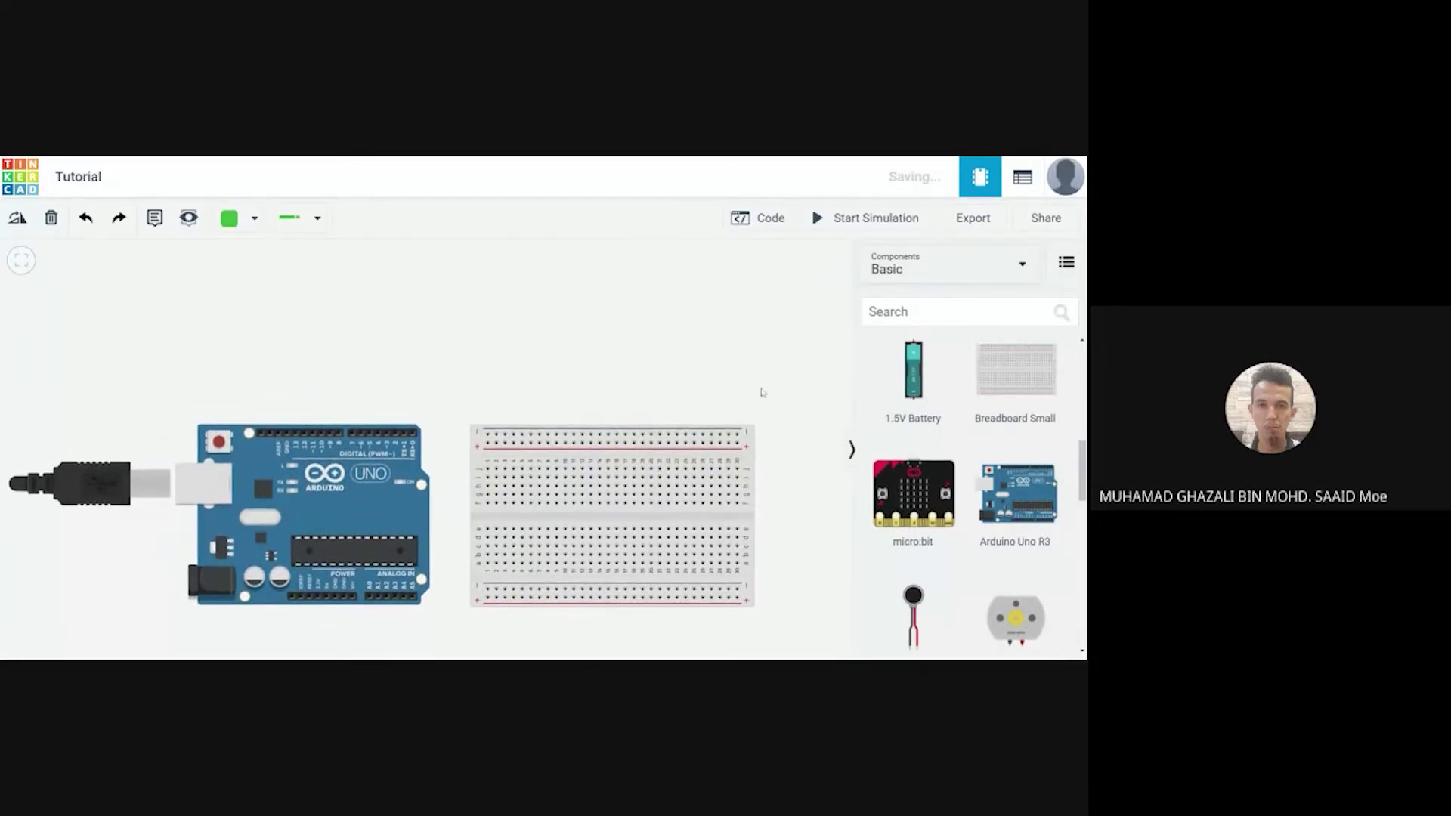
Place three red LEDs in an evenly spaced row on the upper half of the breadboard
scroll(1050, 432, "up", 2)
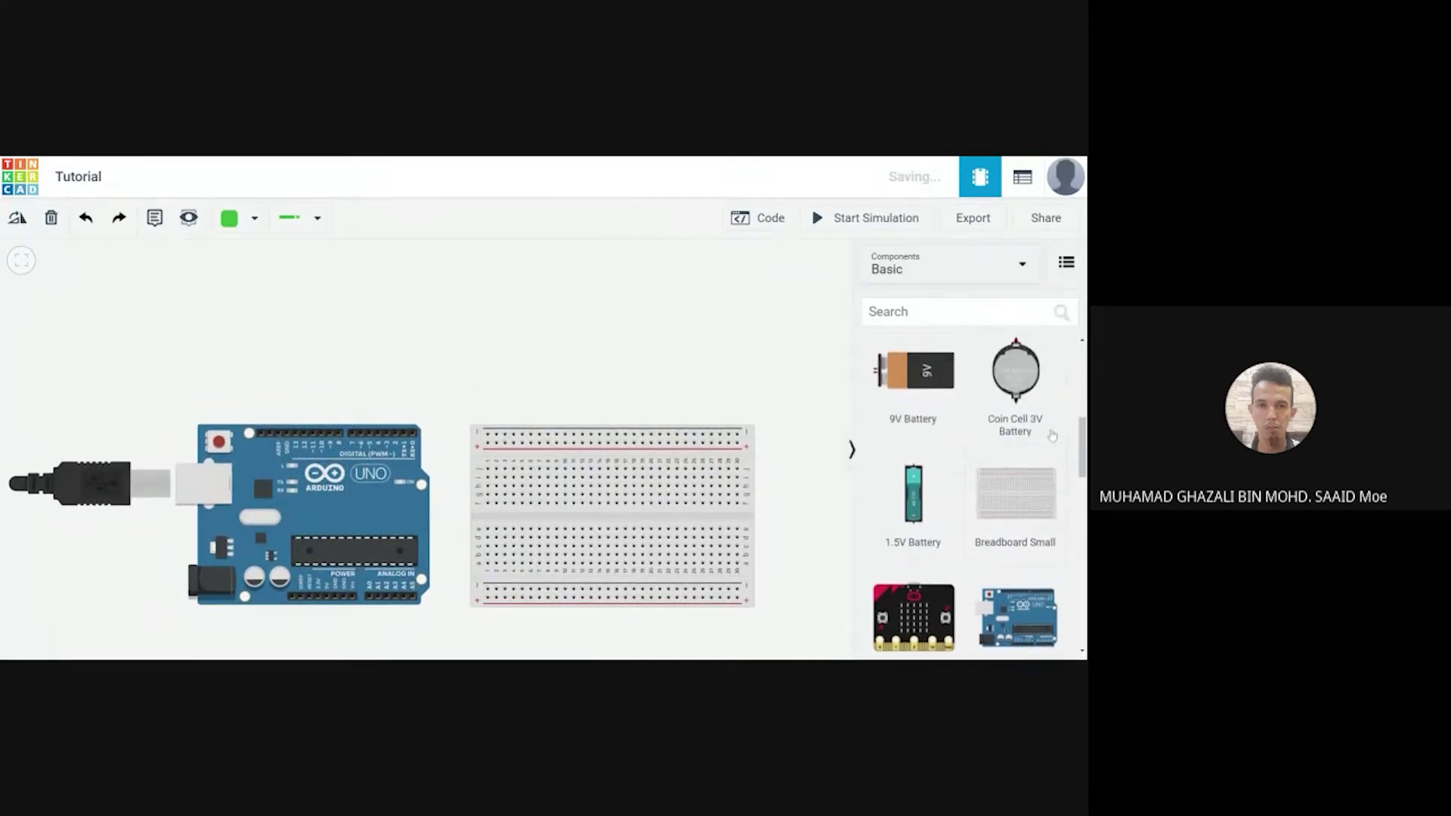
scroll(1052, 435, "up", 5)
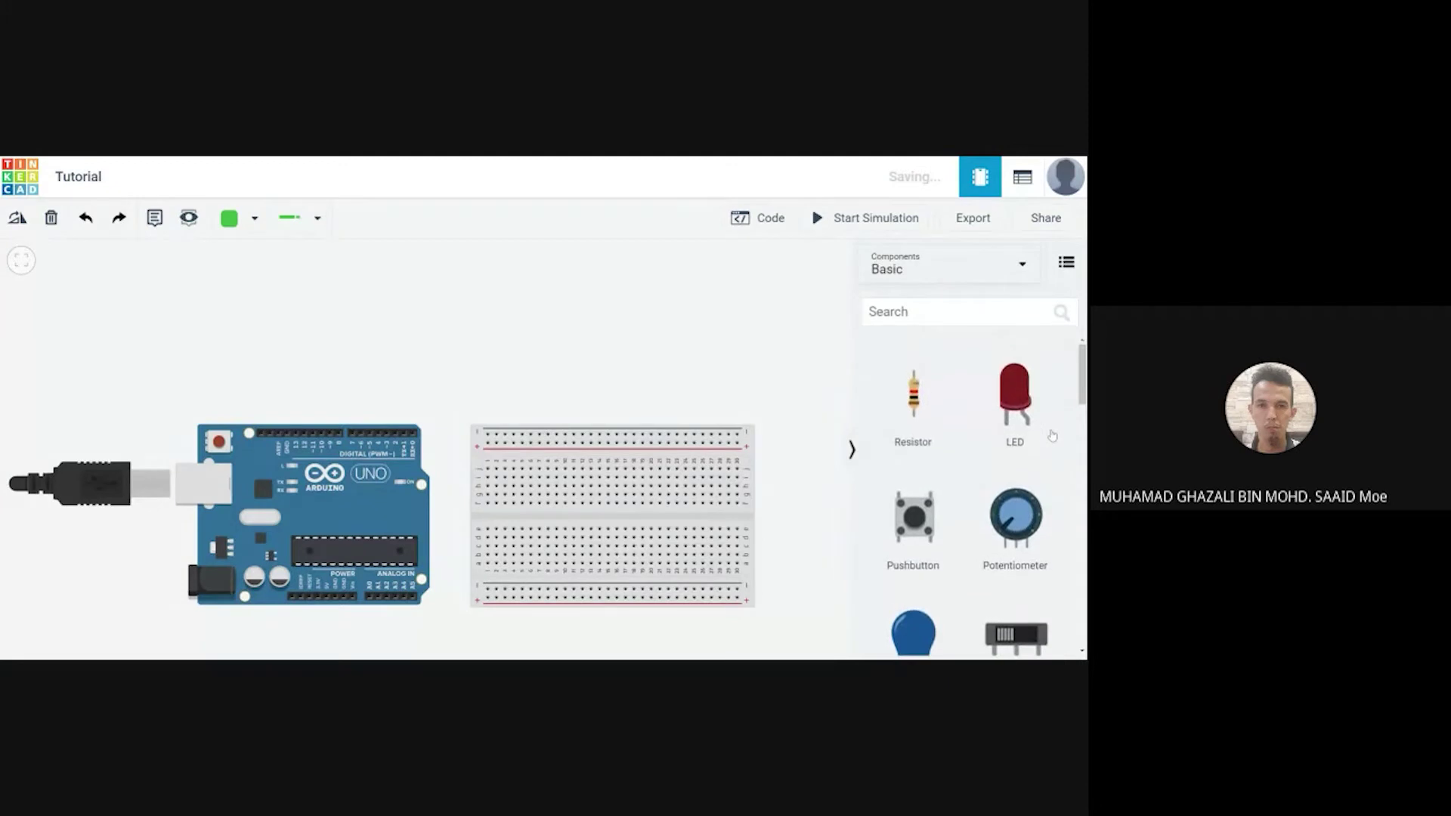
left_click_drag(1023, 405, 557, 495)
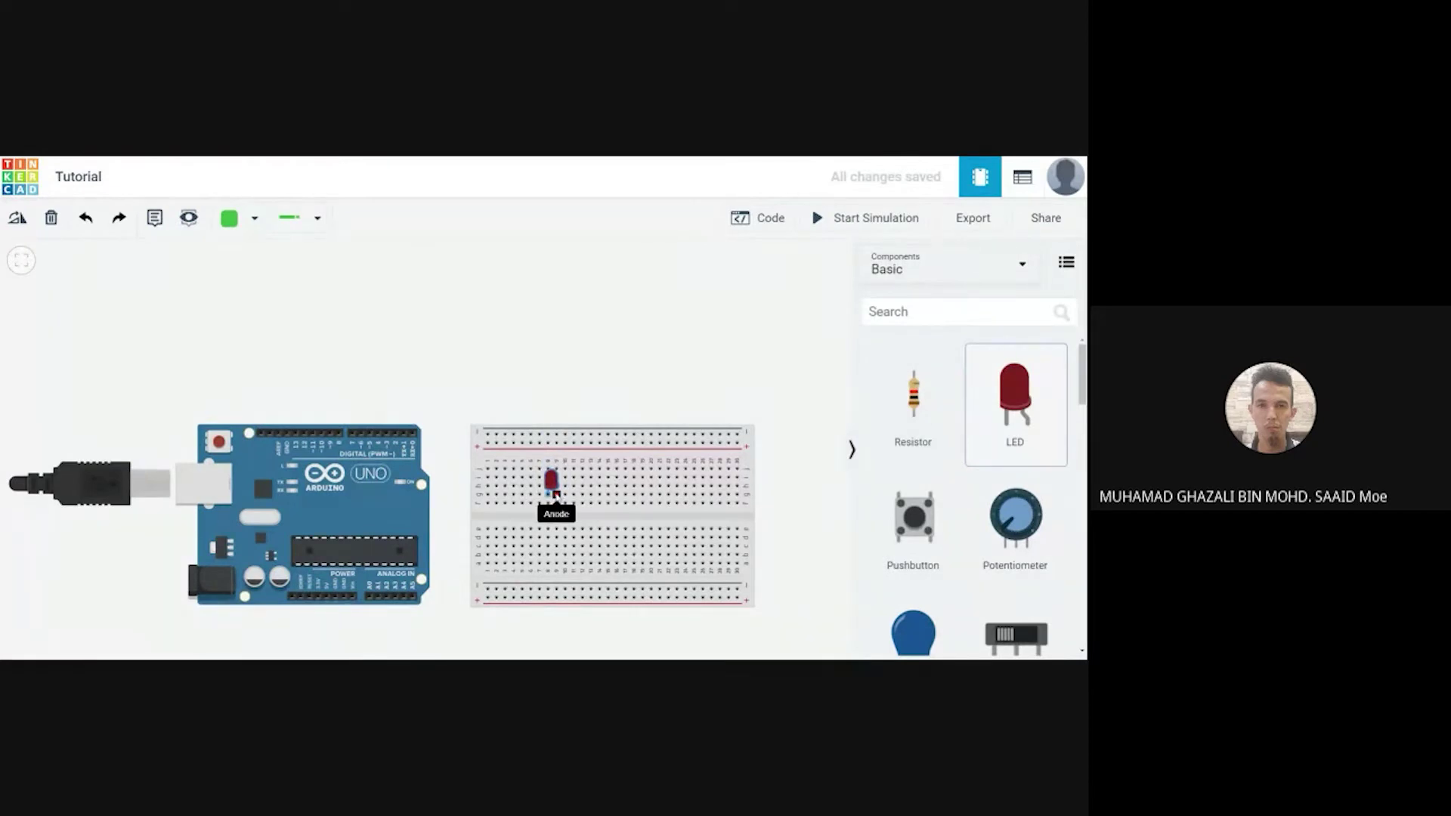
left_click(556, 493)
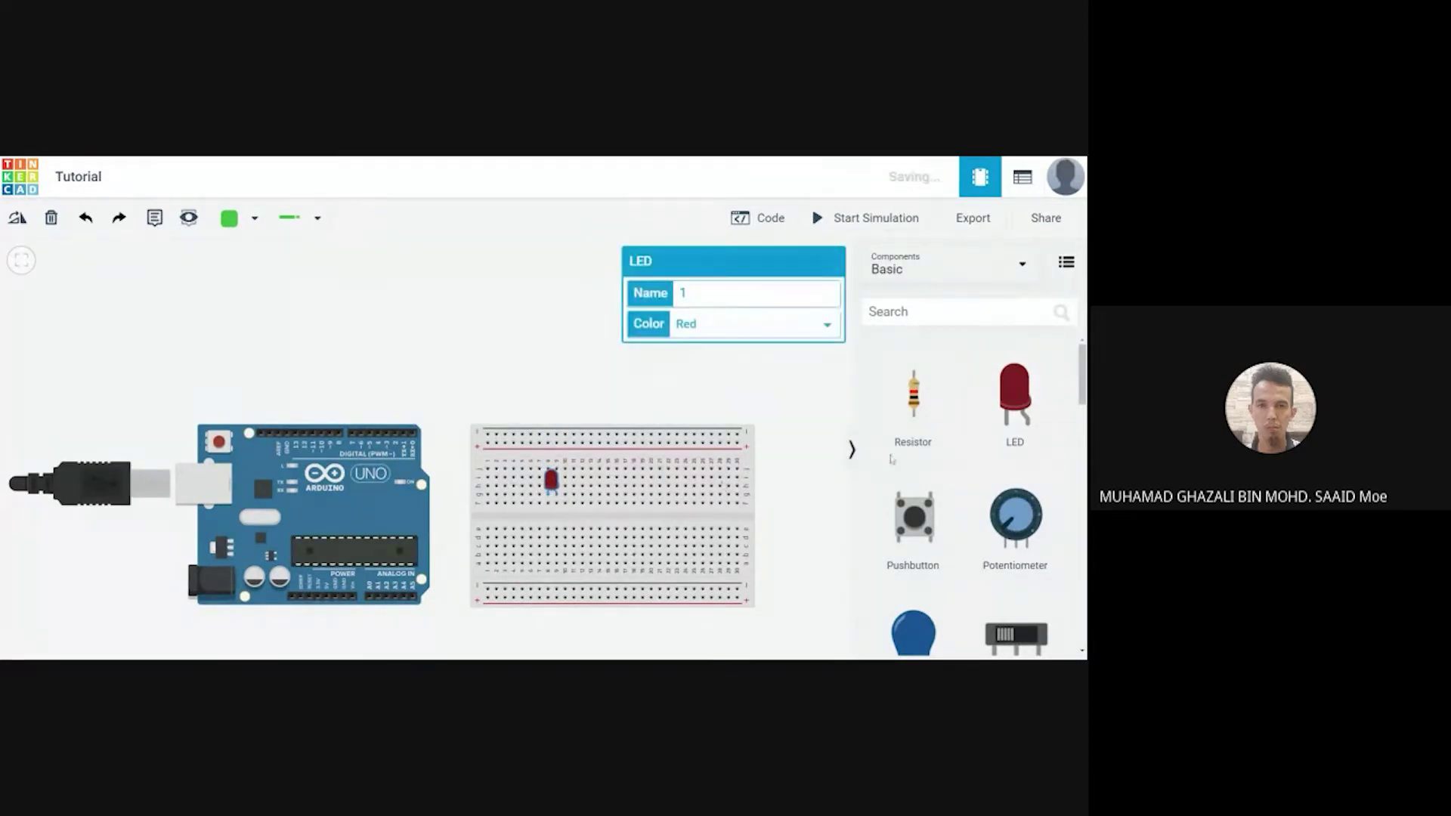
left_click(1022, 407)
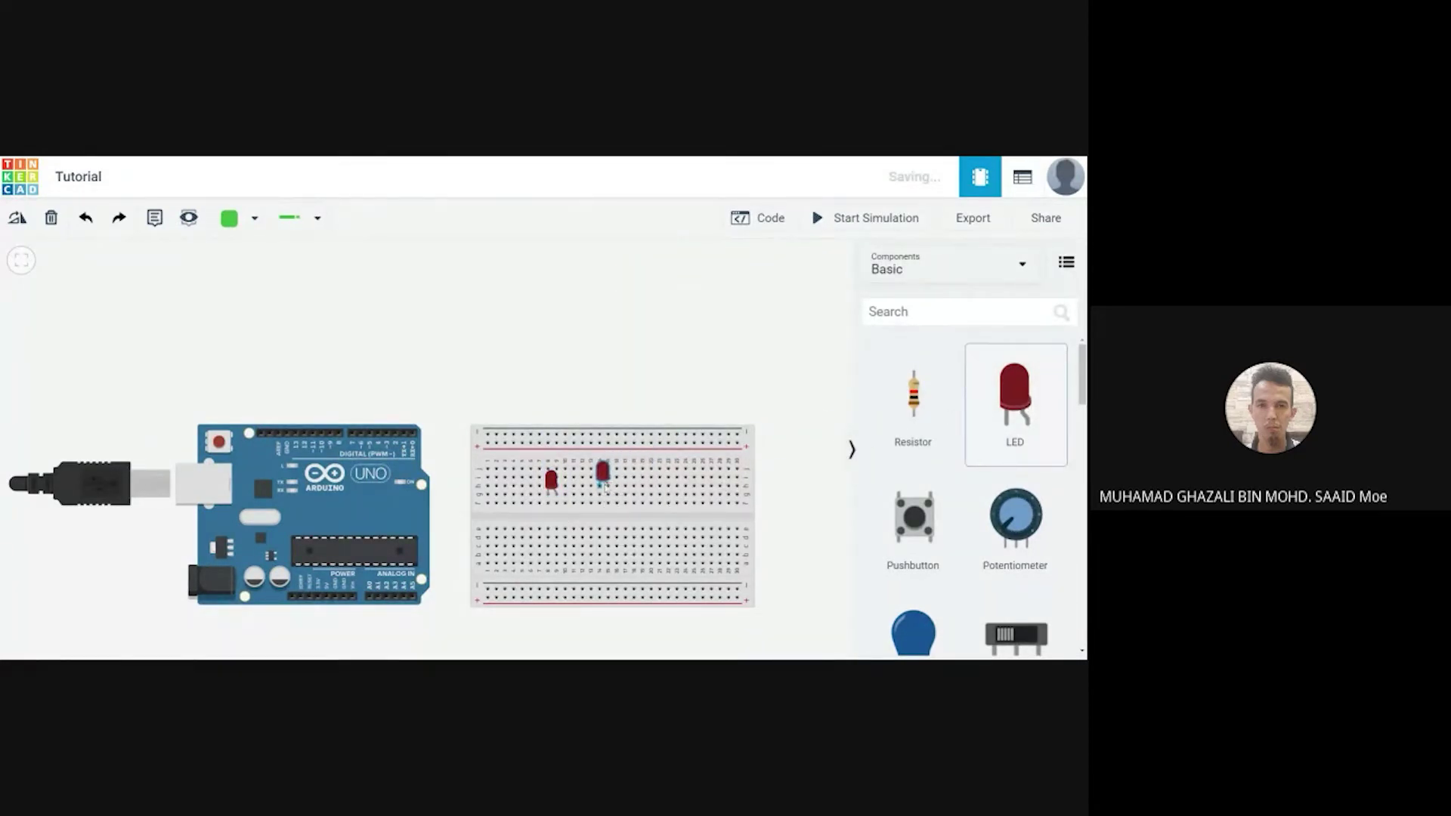
left_click(599, 487)
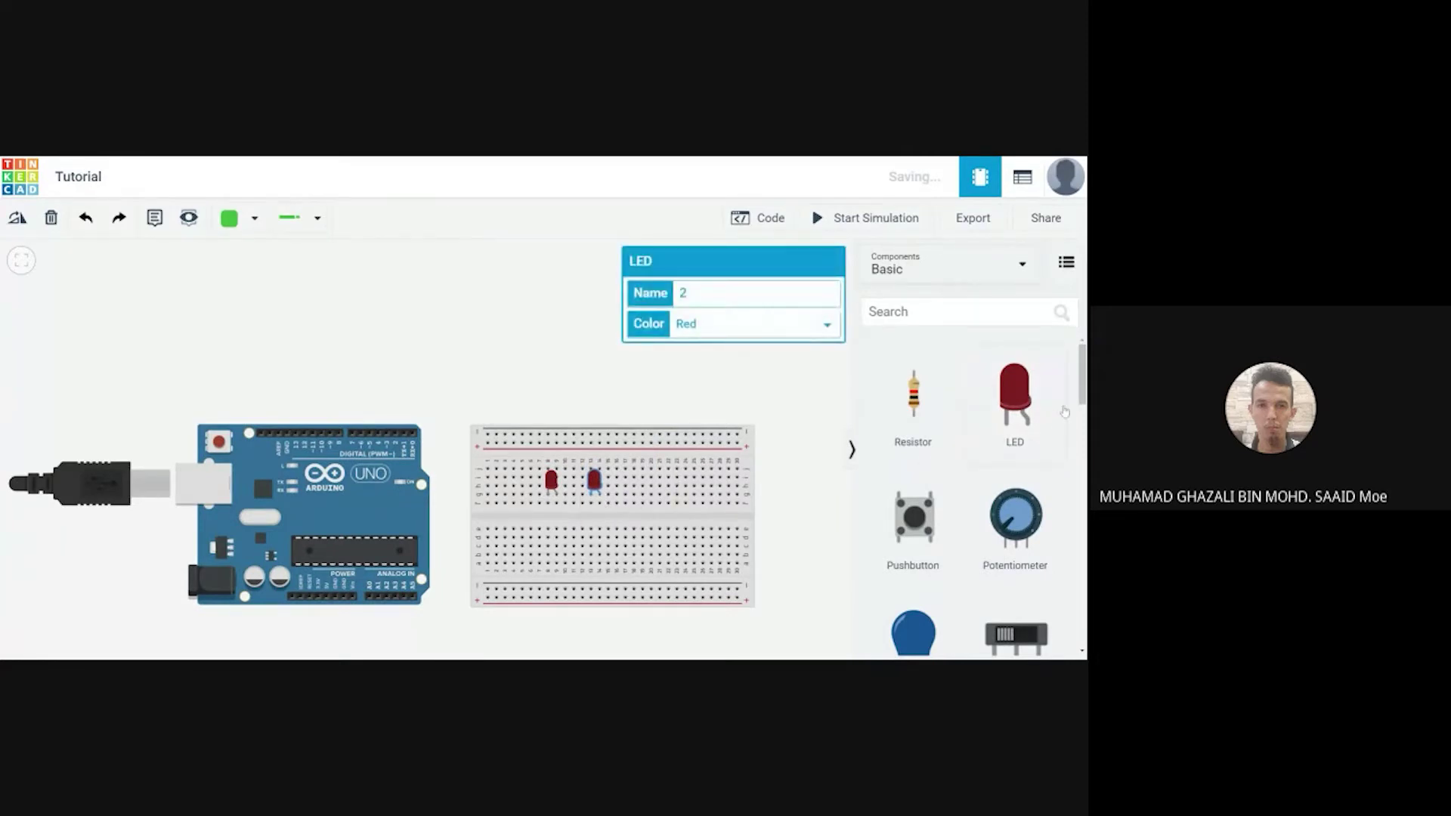
left_click(1022, 401)
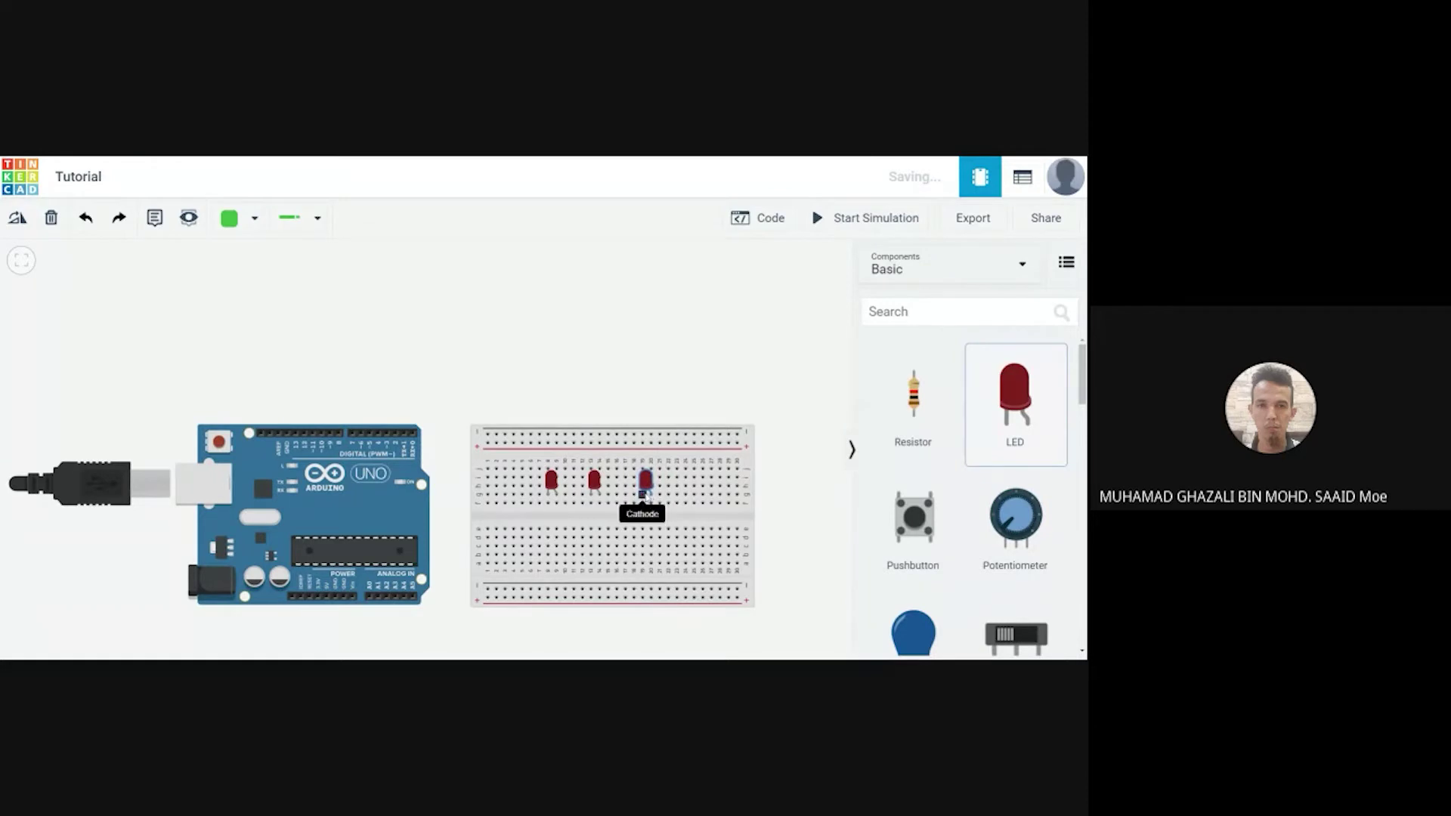
left_click(635, 493)
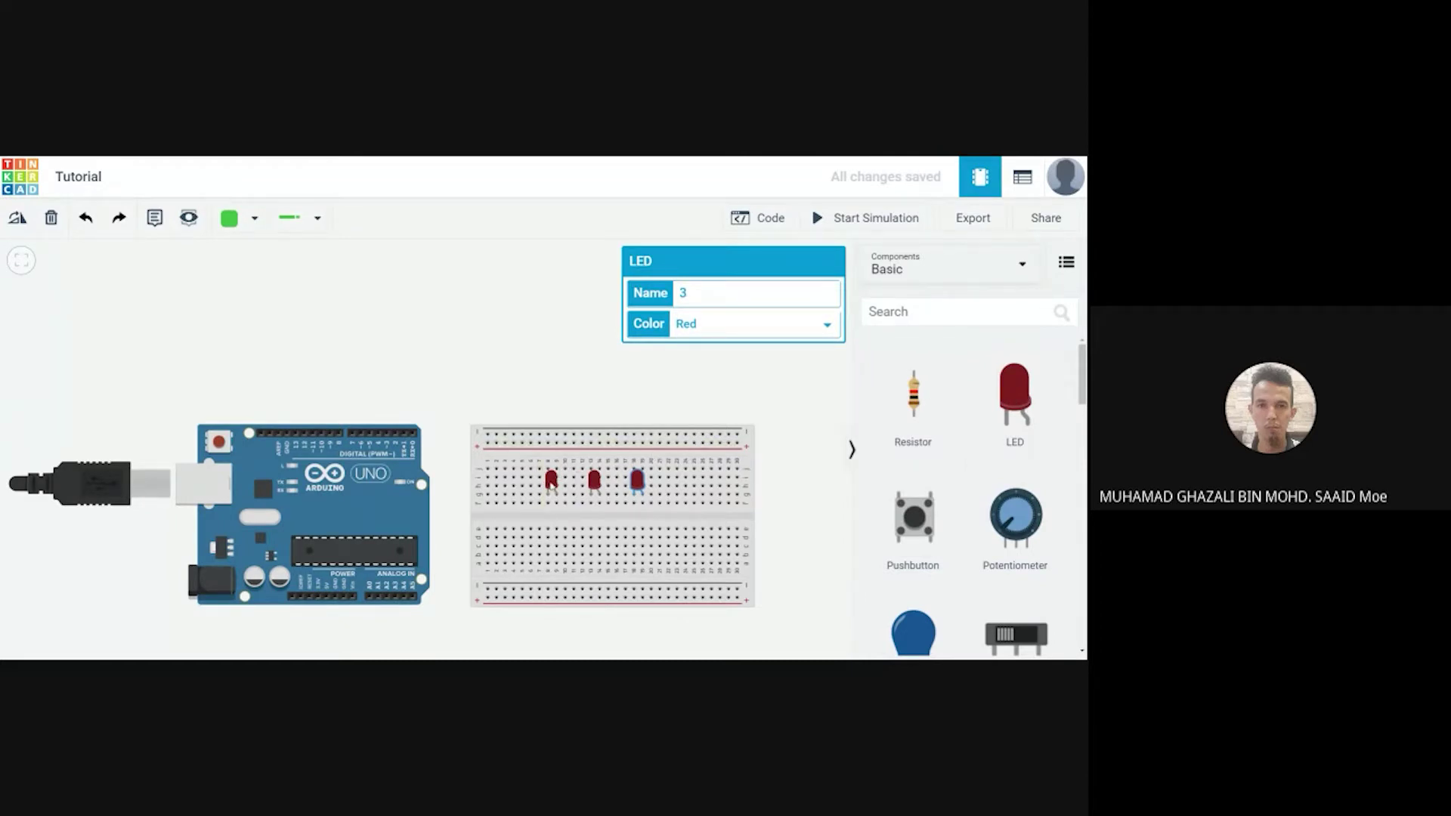
Move the three LEDs straight down to the lower half of the breadboard, keeping their spacing
left_click_drag(552, 482, 554, 547)
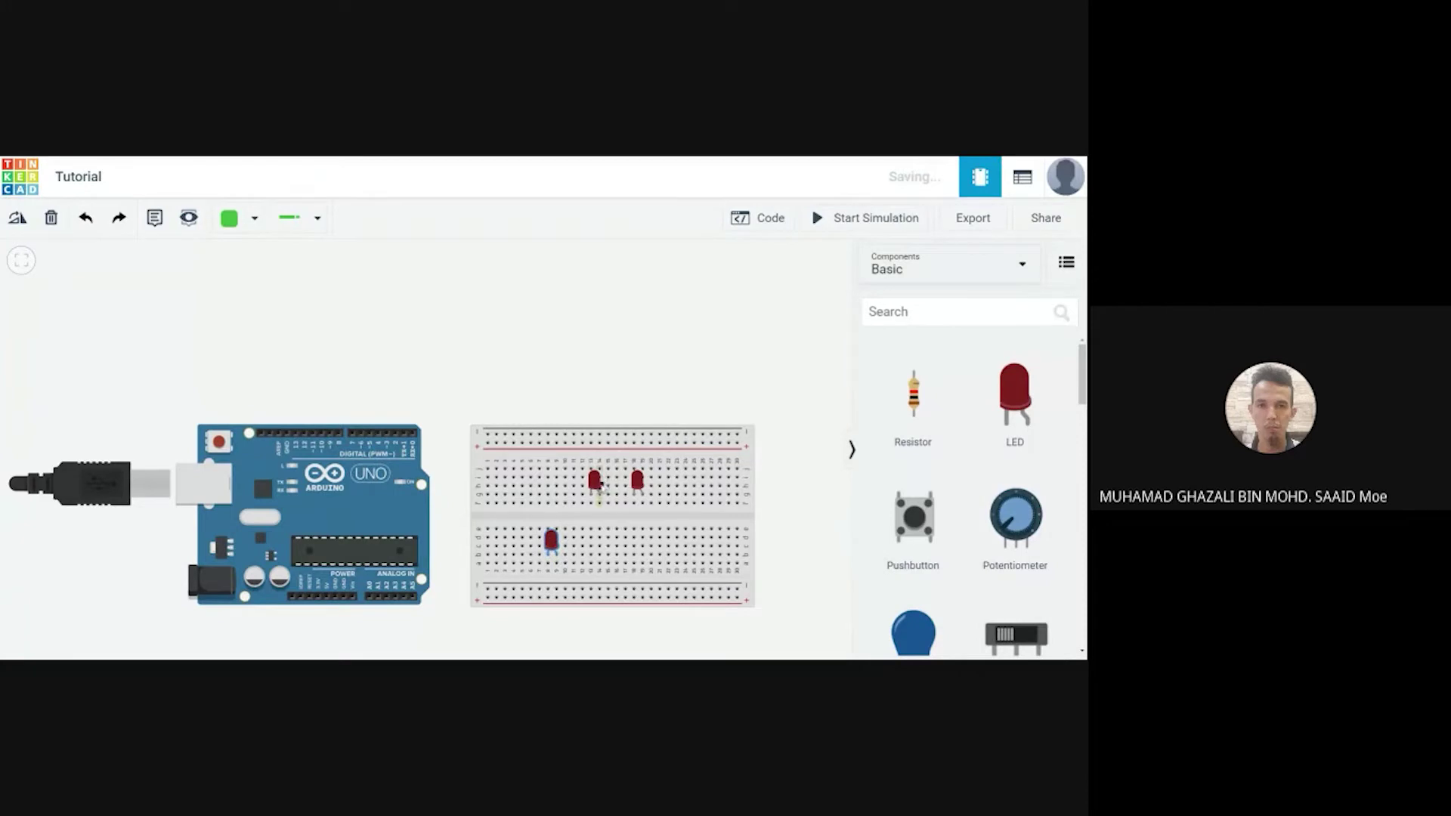
left_click_drag(611, 478, 599, 547)
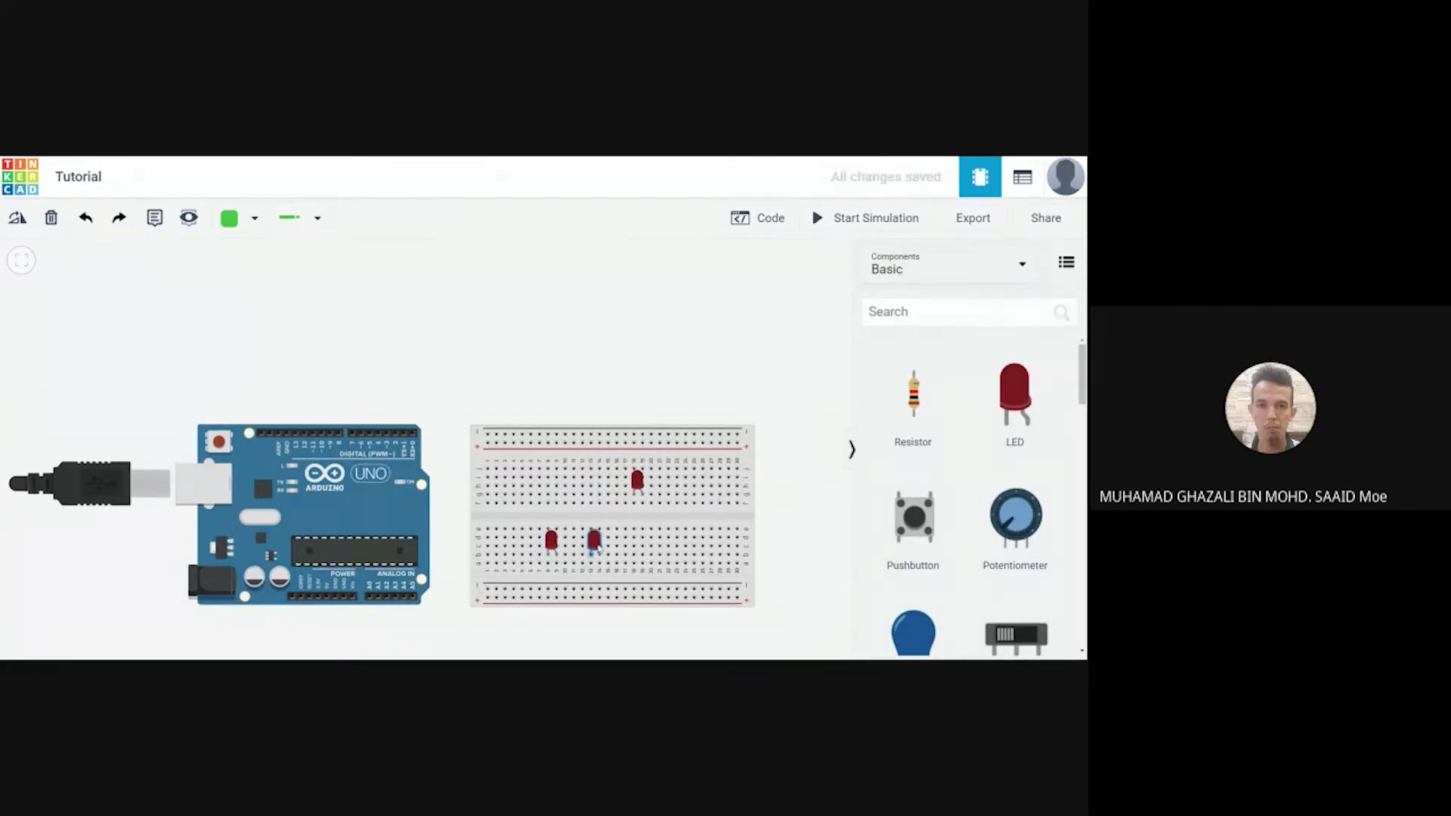
left_click_drag(640, 484, 642, 546)
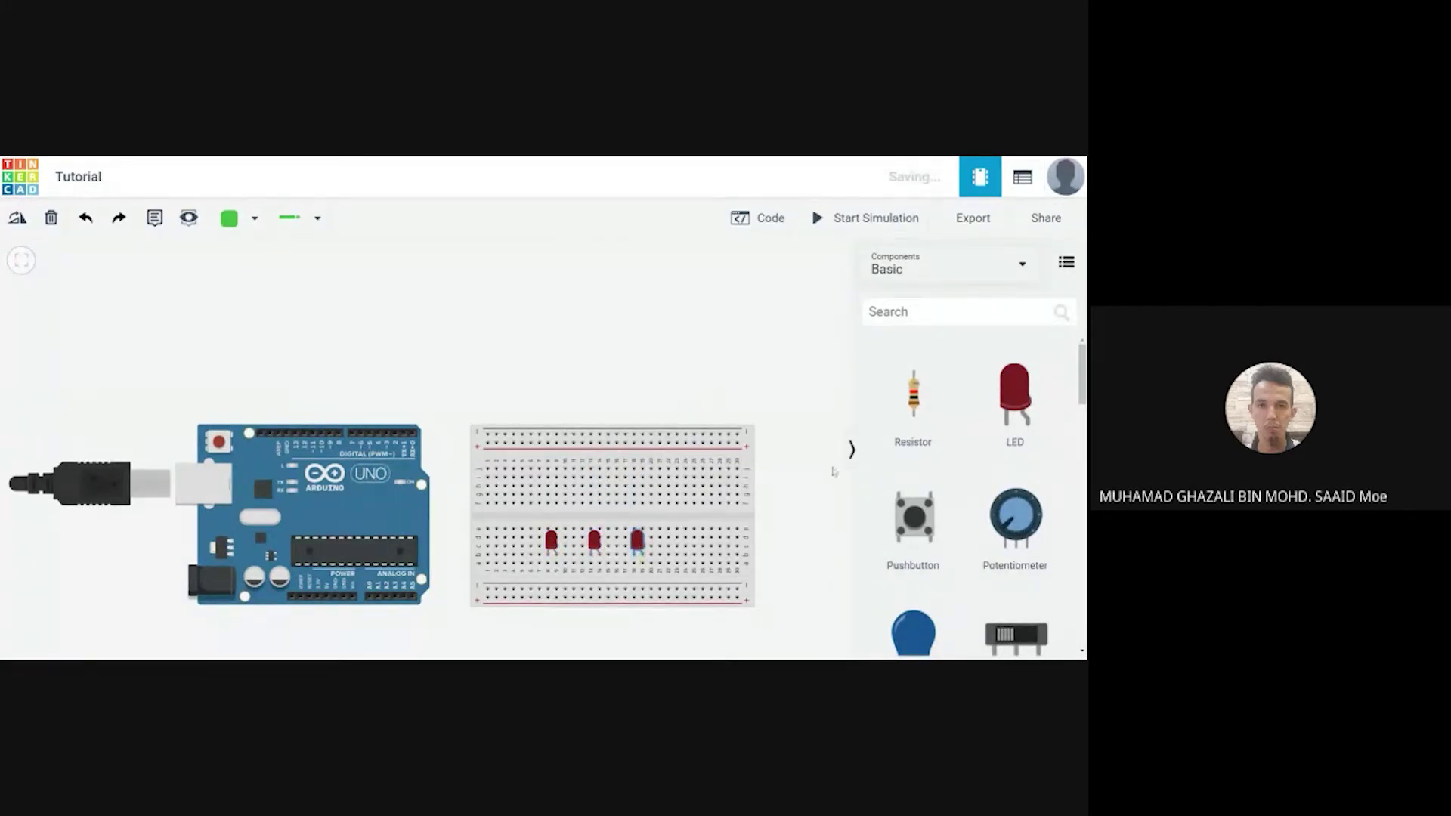
Place three vertical resistors across the breadboard's centre gap, each aligned with the anode of one LED
left_click_drag(912, 408, 557, 510)
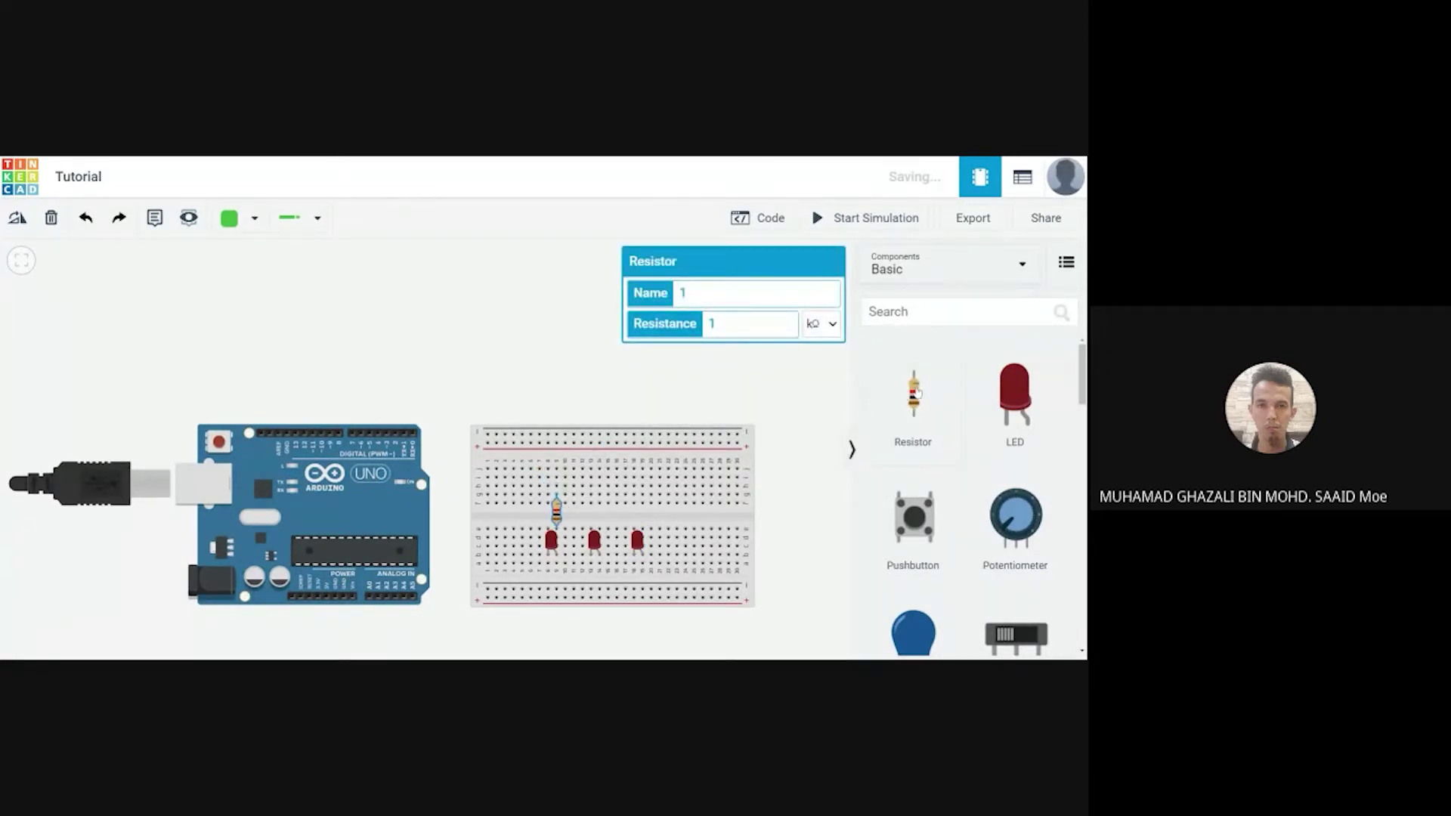
left_click_drag(912, 393, 604, 519)
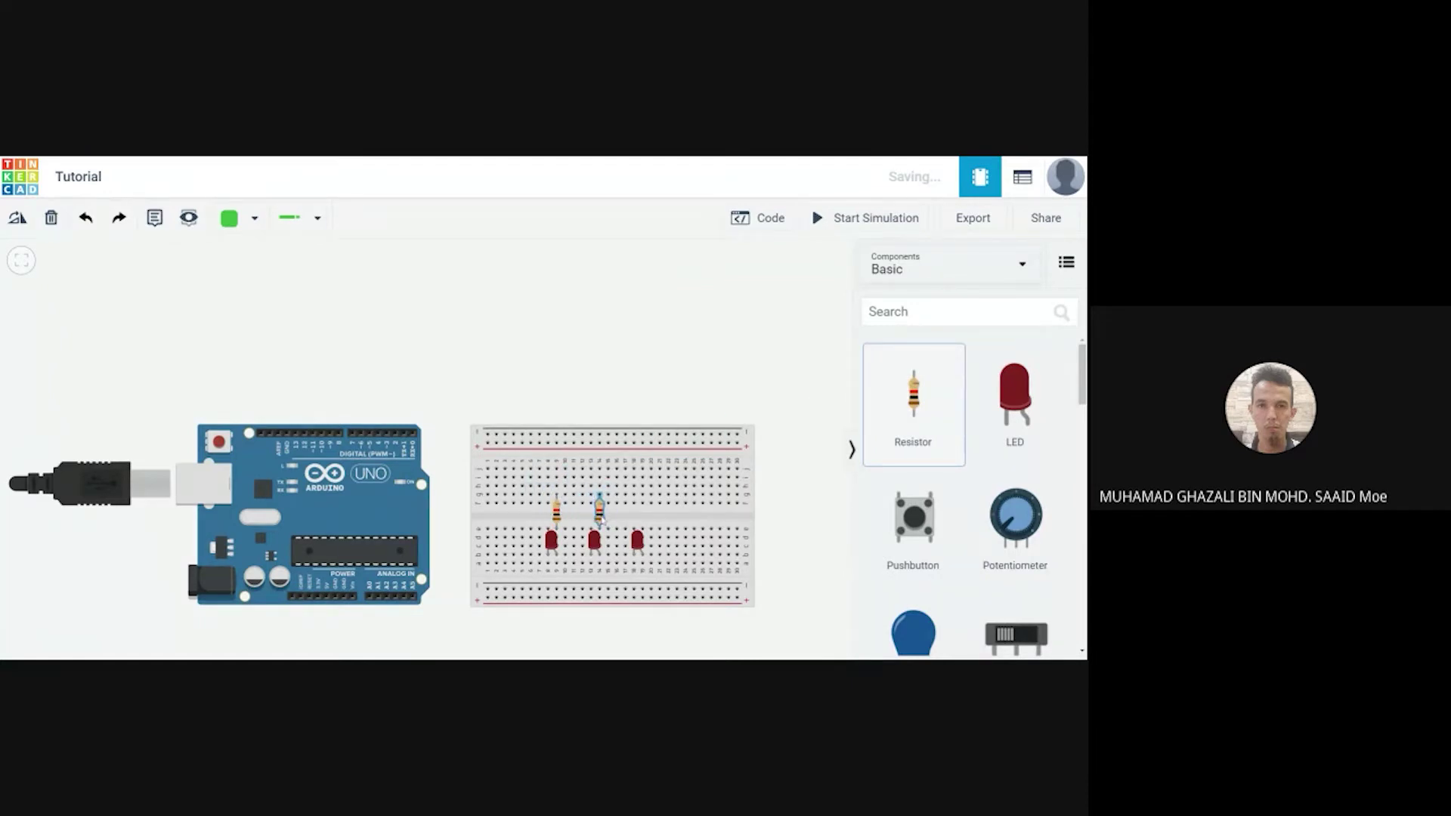
left_click_drag(907, 404, 644, 524)
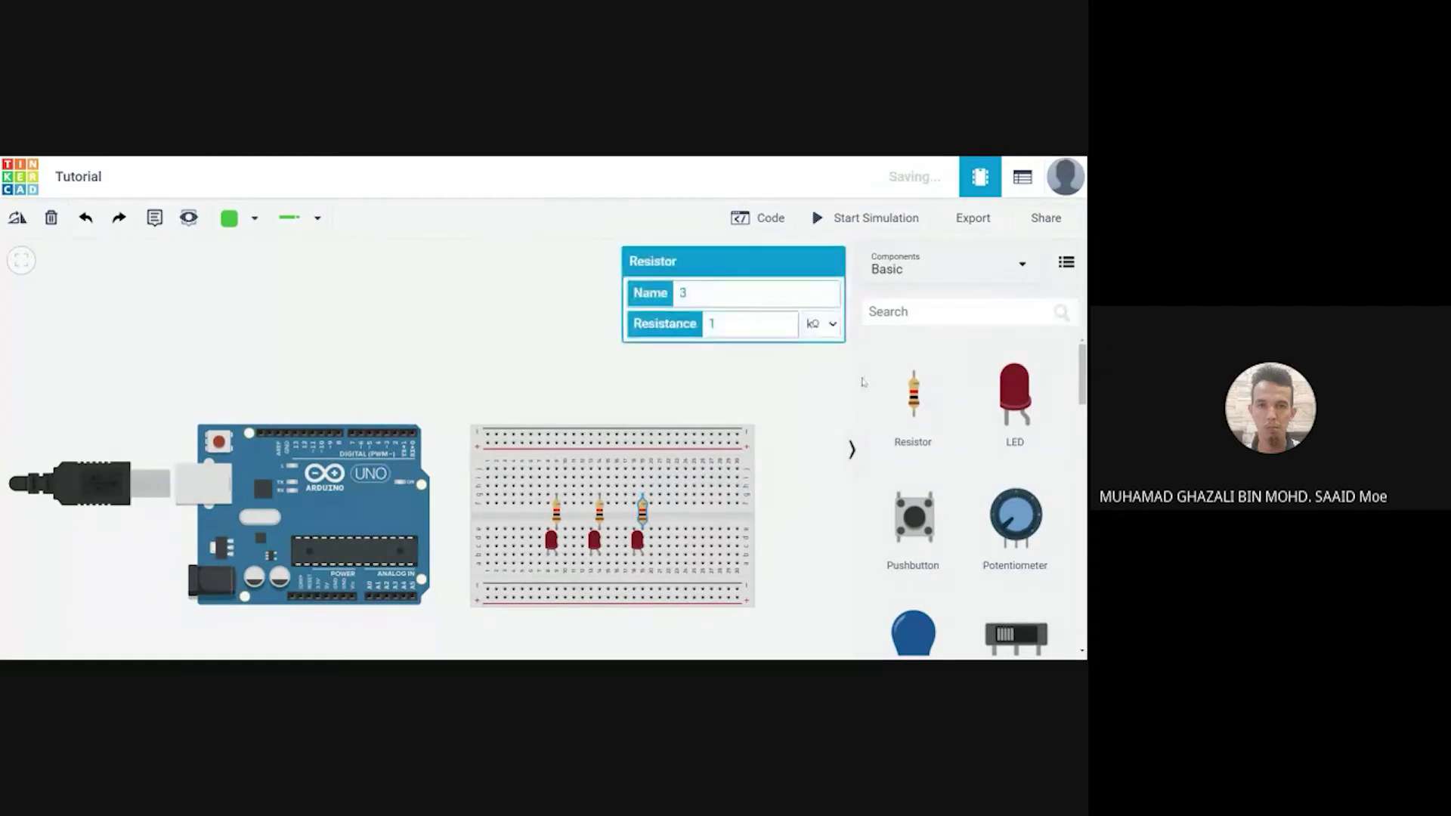
left_click(821, 400)
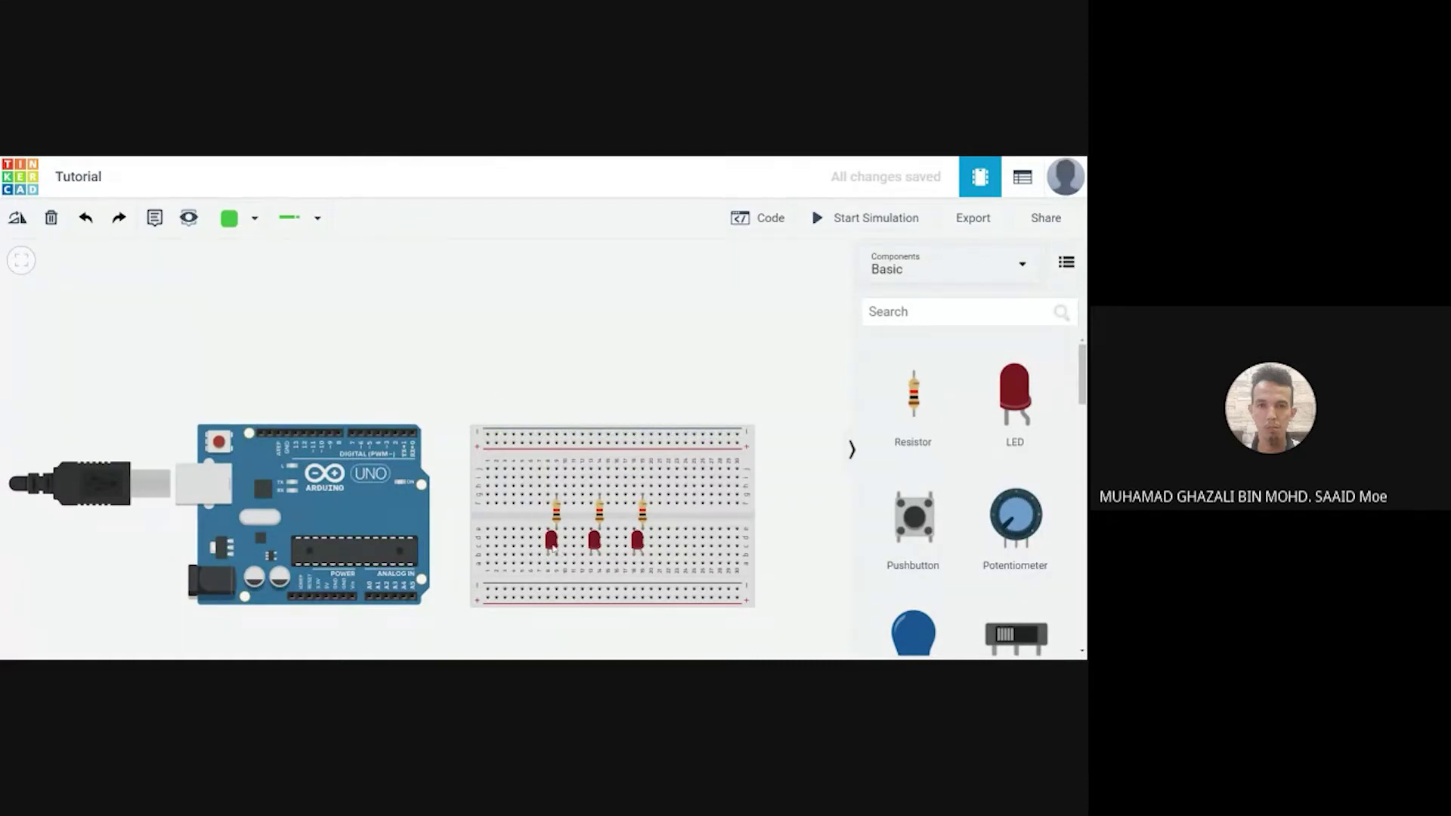
Set the middle LED's color to yellow and the right LED's color to green
left_click(594, 543)
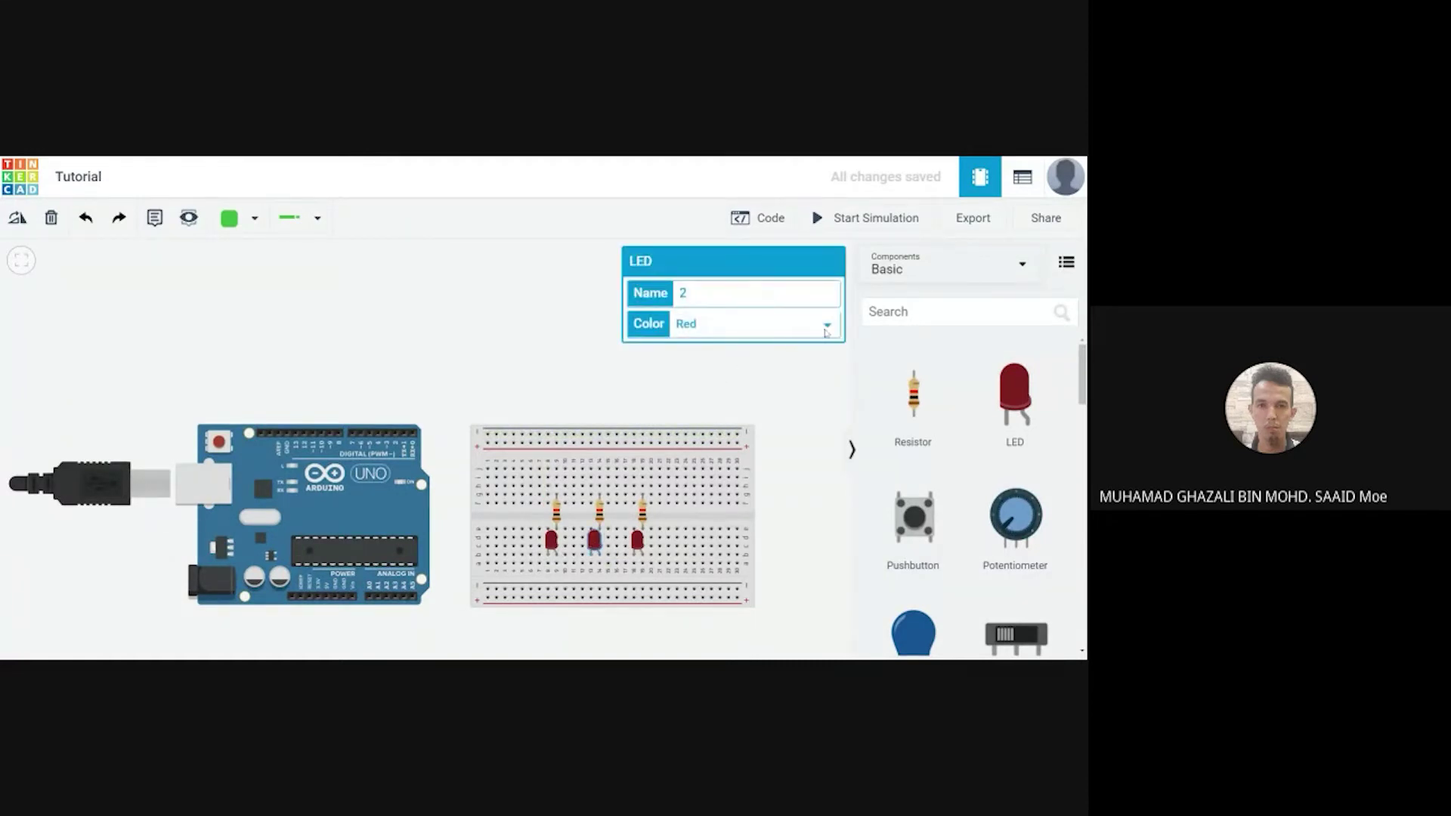
left_click(795, 358)
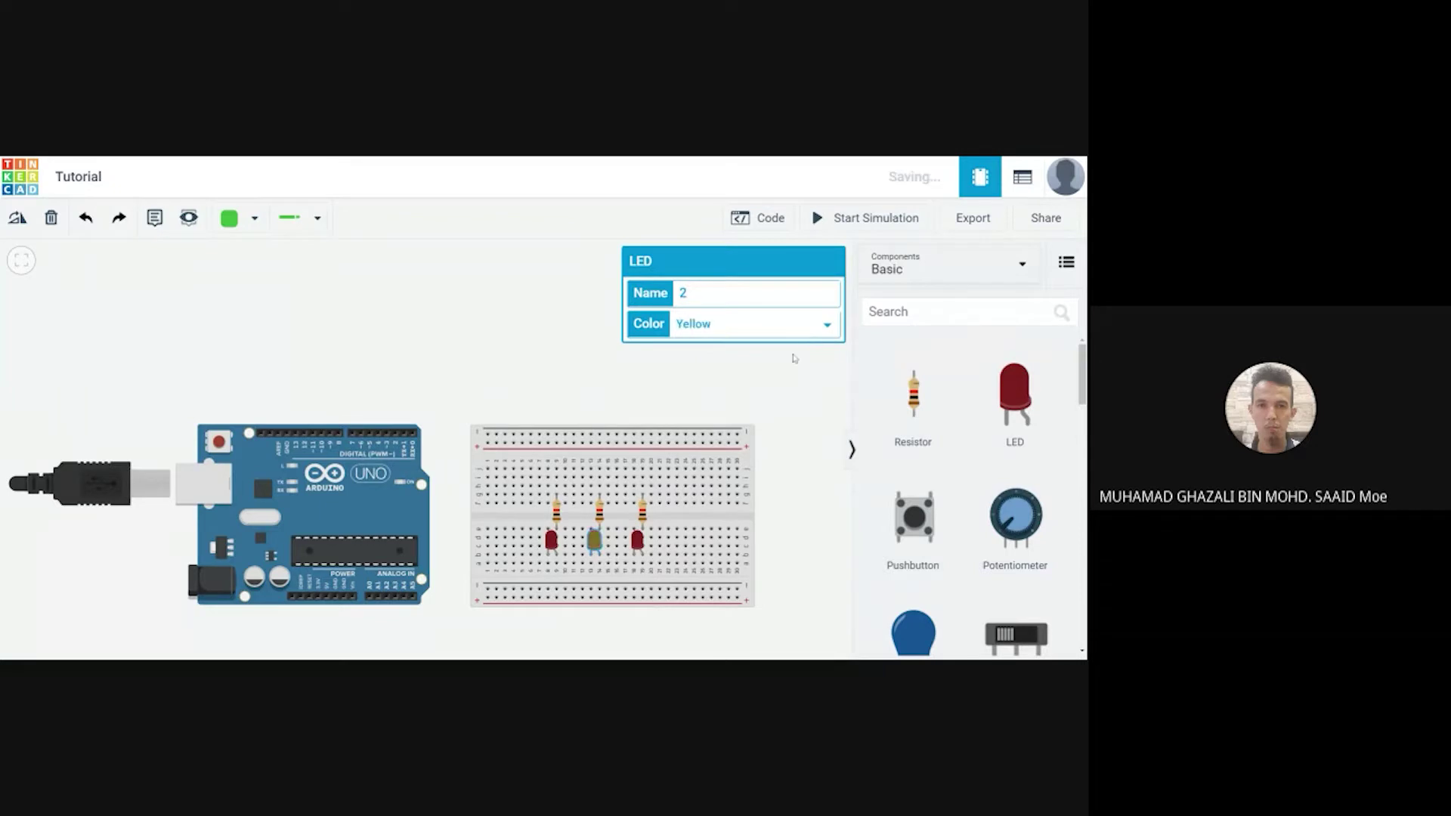
left_click(639, 542)
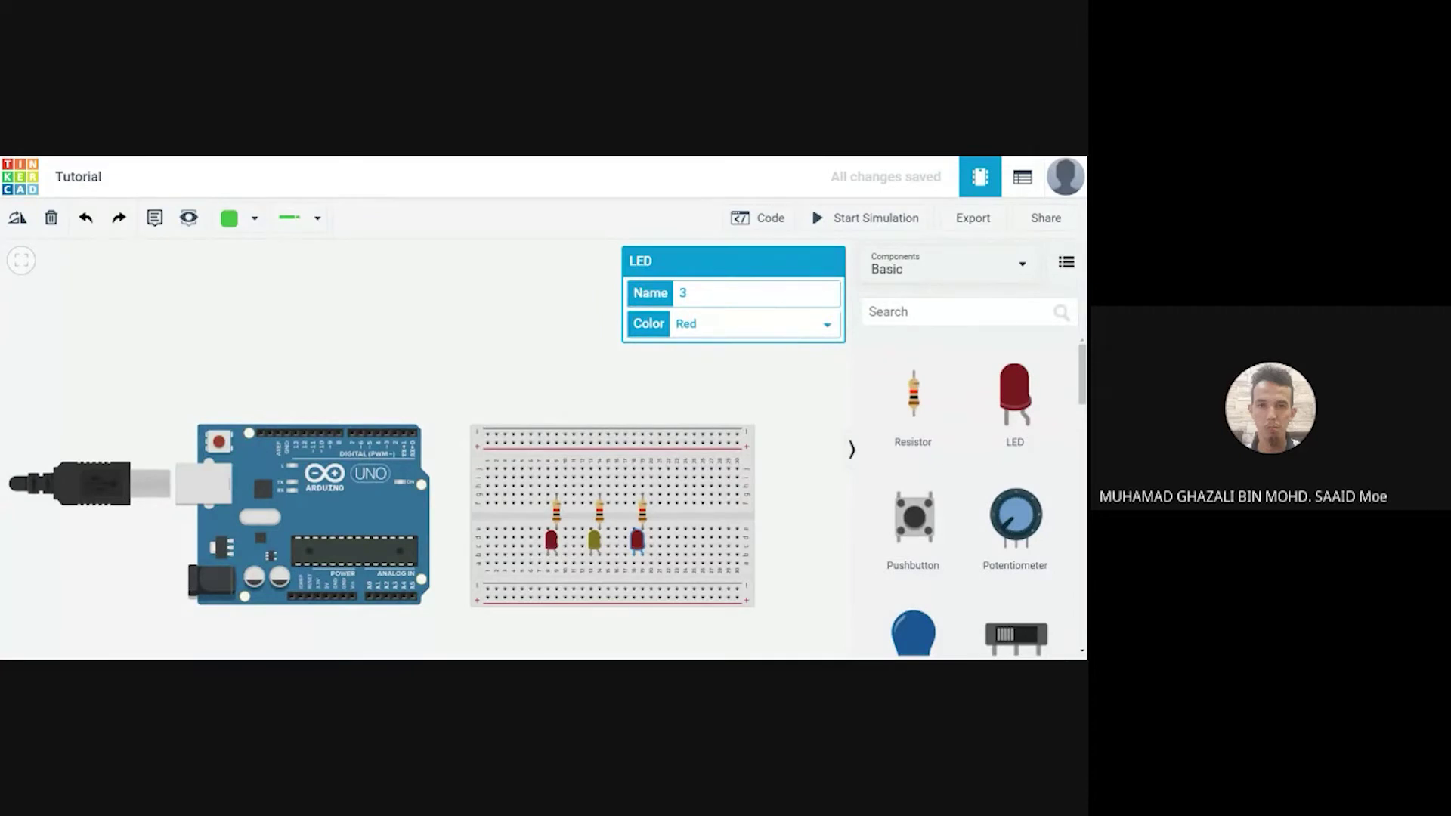
left_click(705, 378)
Set the resistance of the resistors above the red and yellow LEDs to 220
left_click(560, 517)
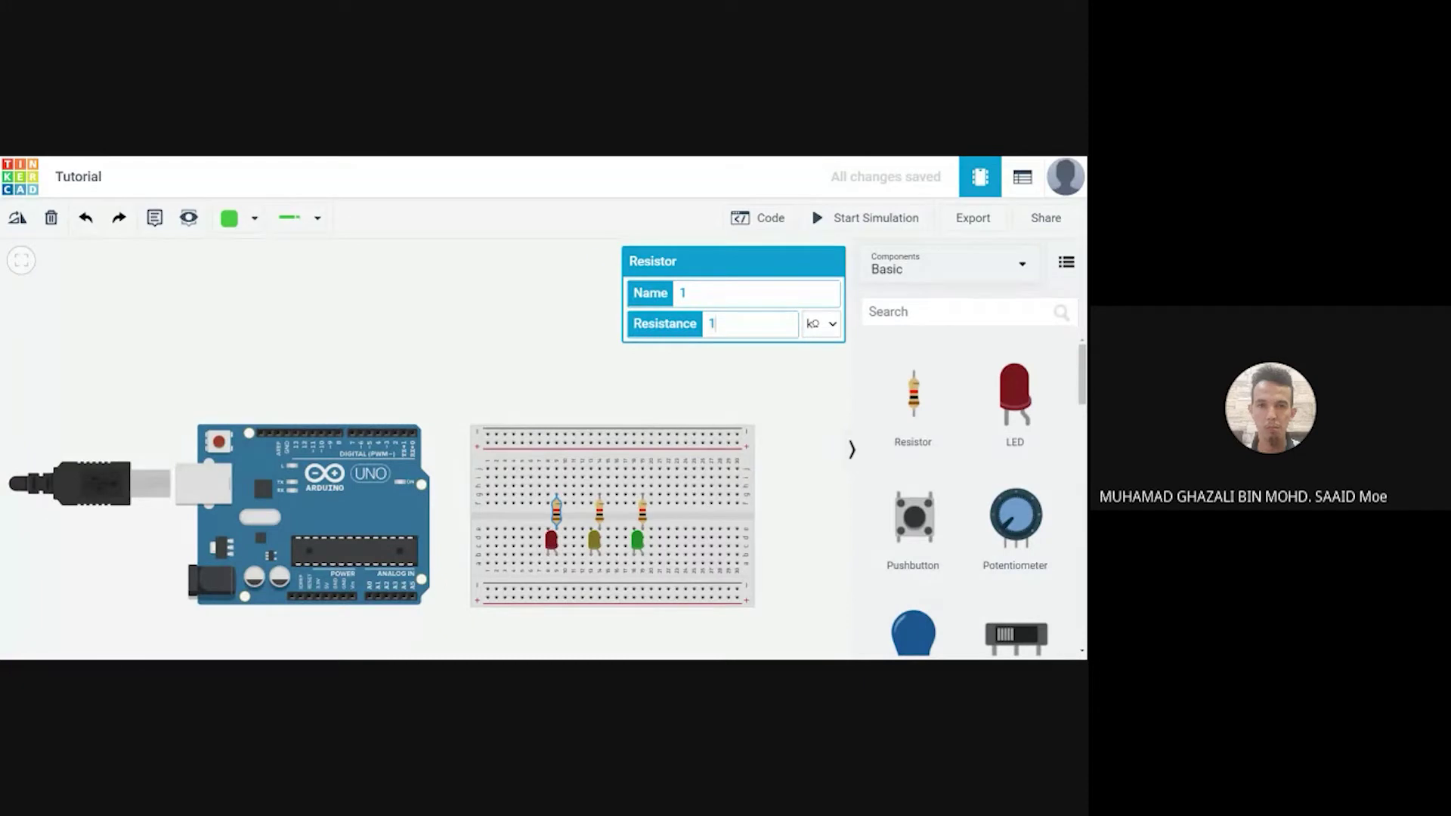
key("BackSpace")
type("220")
left_click(827, 342)
left_click(600, 514)
type("220")
left_click(671, 352)
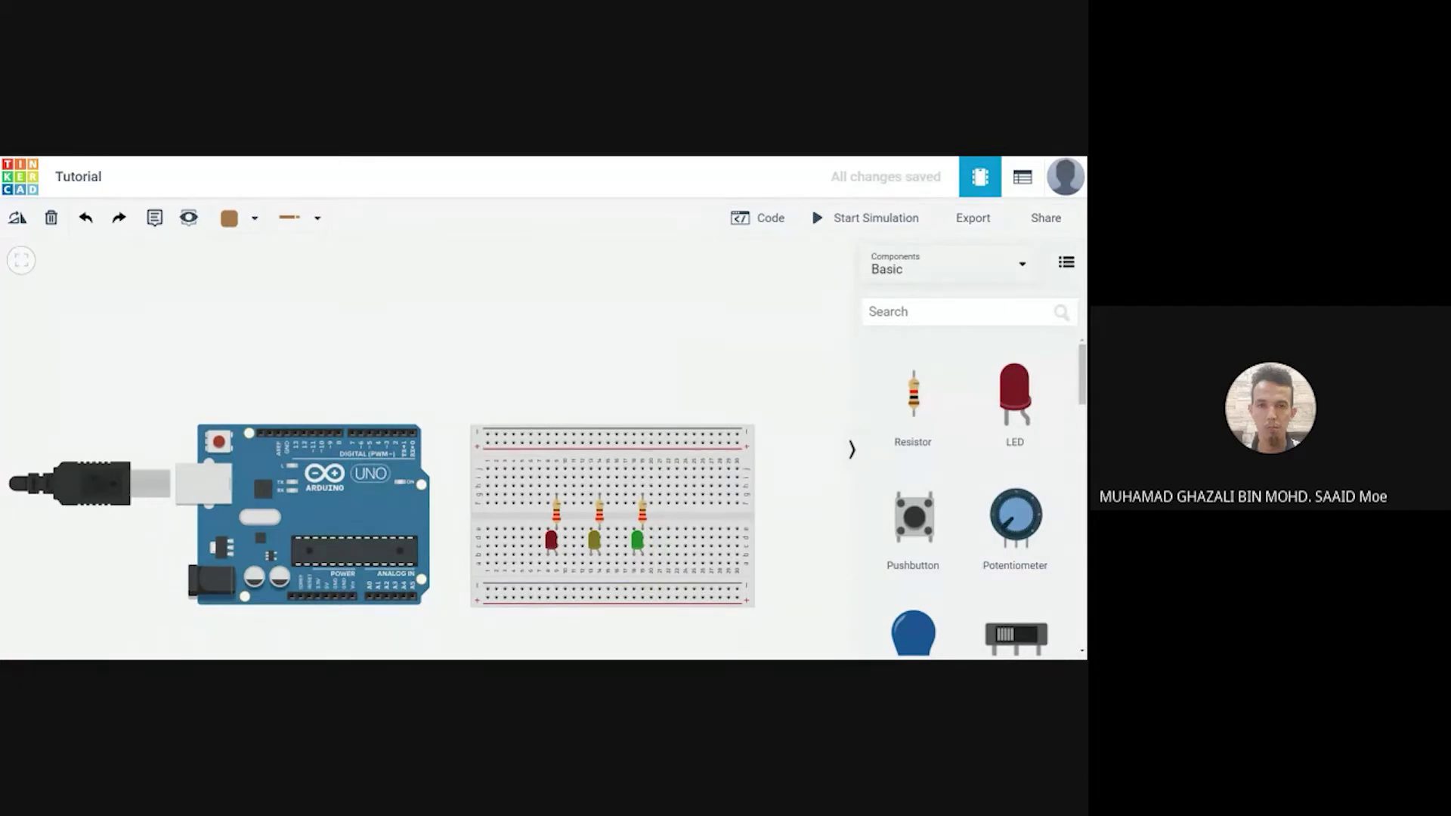
Wire the breadboard's lower negative rail to the Arduino's GND power pin, routing the wire with bends below the board
left_click_drag(599, 344, 610, 306)
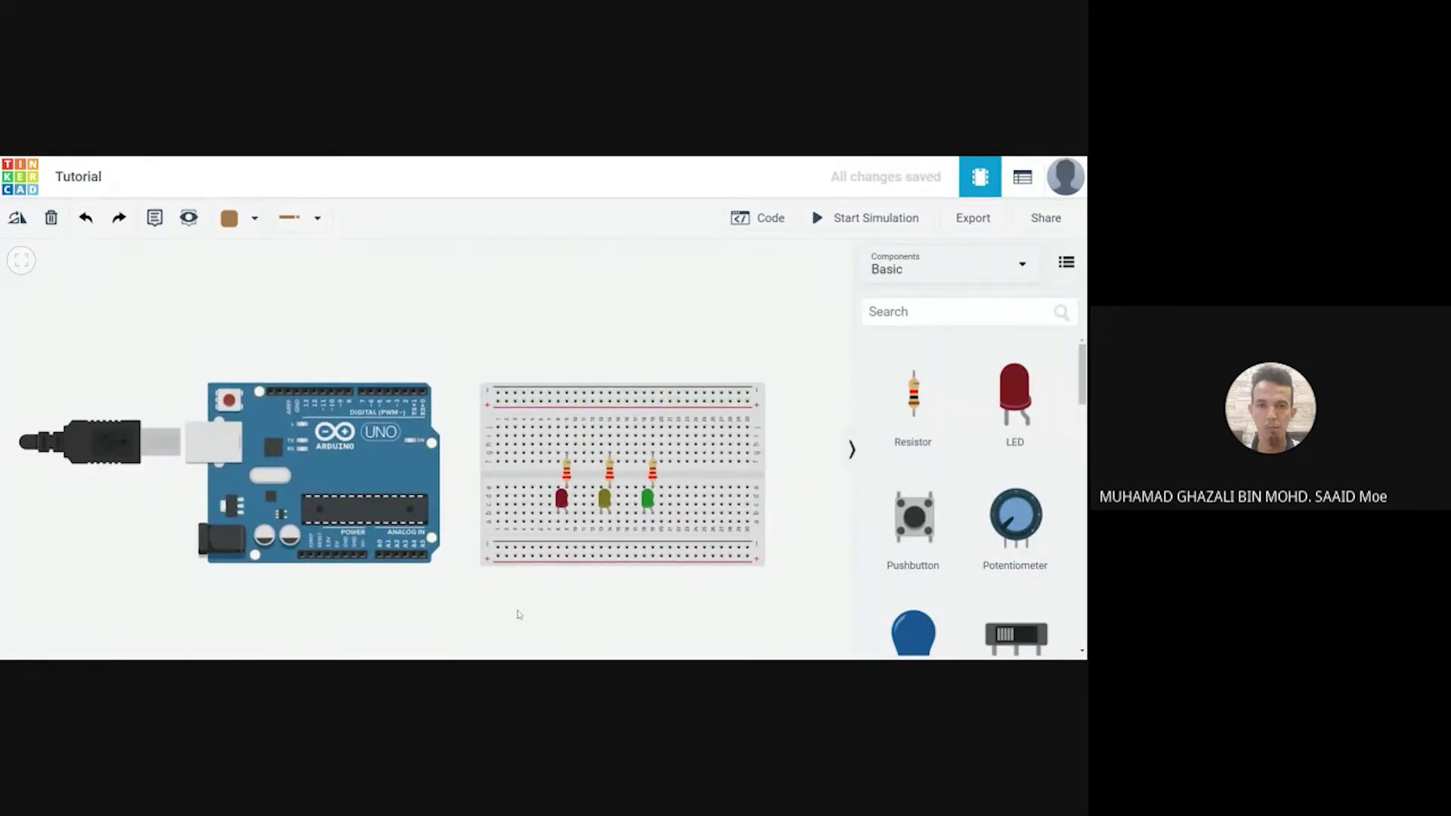
left_click(497, 546)
left_click(466, 548)
left_click(464, 603)
left_click(345, 603)
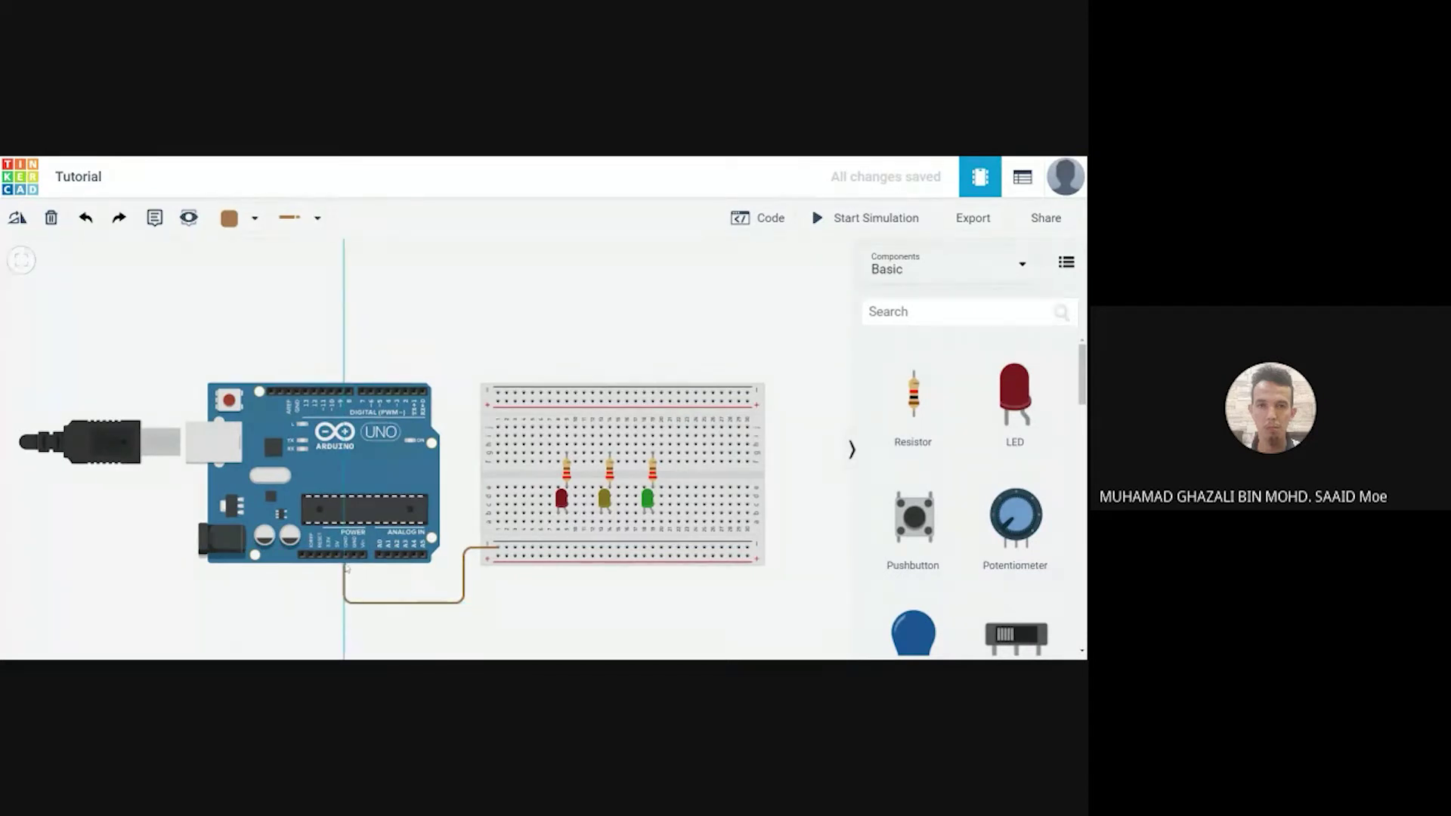
left_click(344, 554)
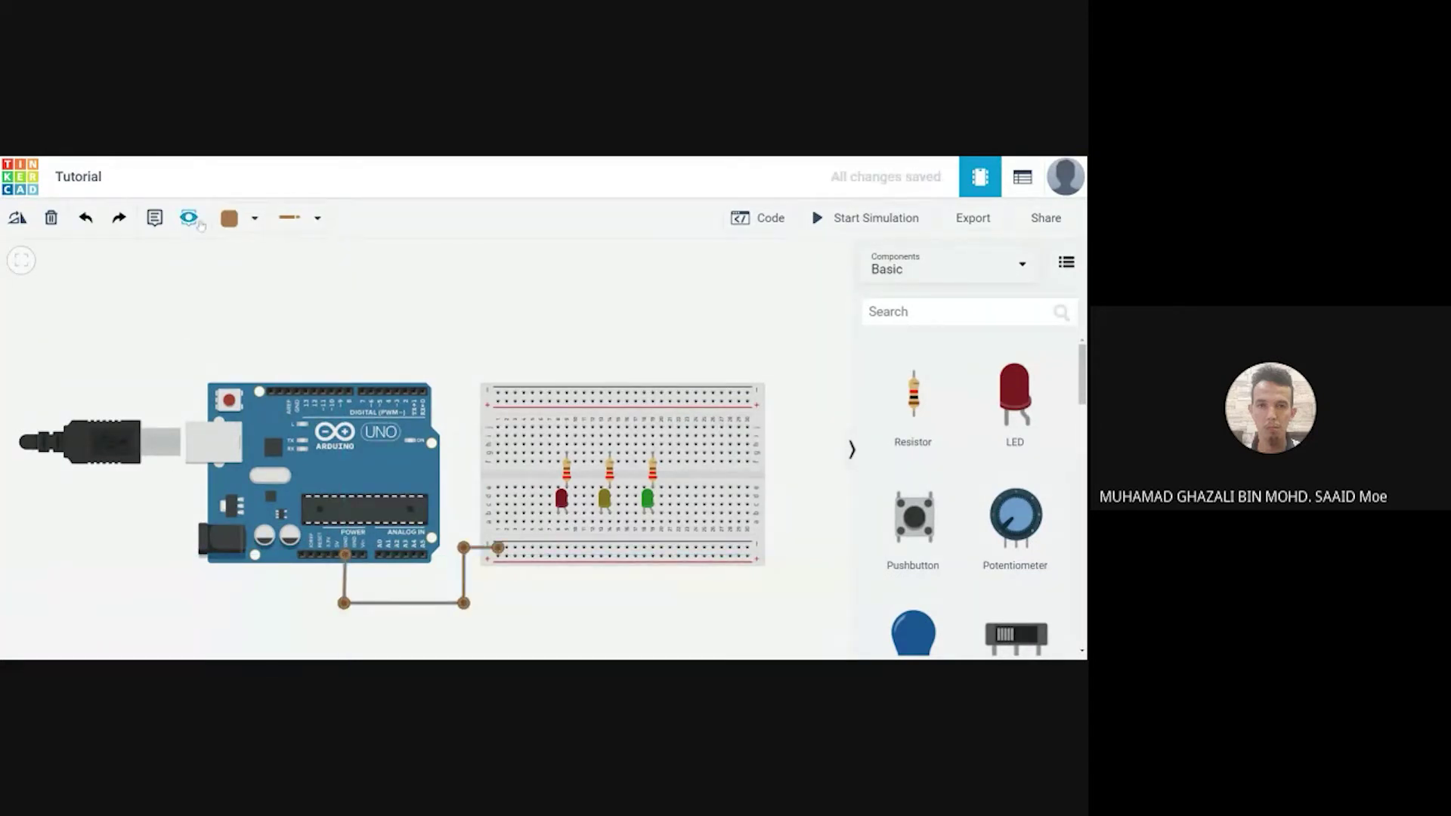
Change the color of the ground wire to black
left_click(238, 220)
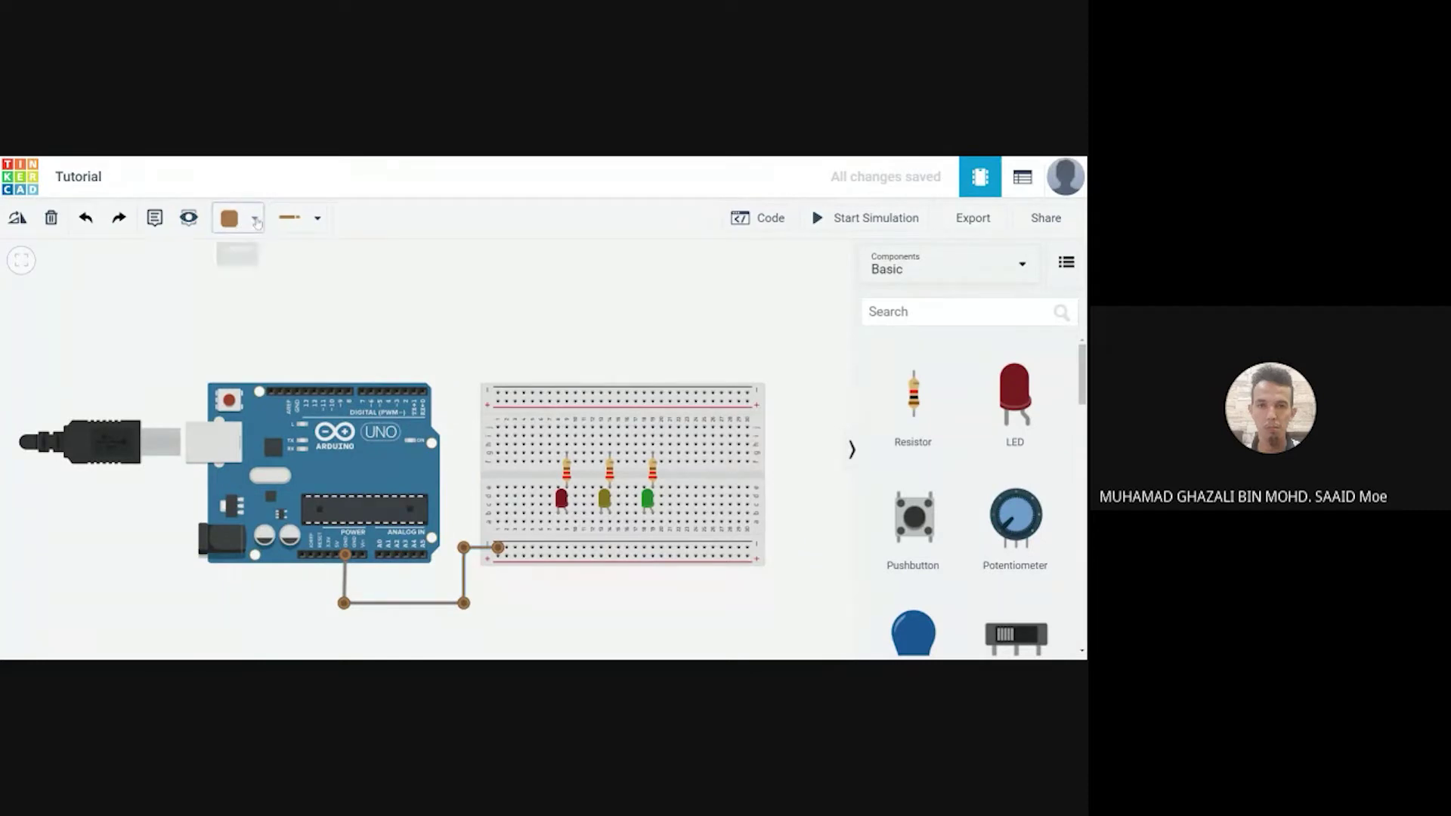
left_click(252, 276)
left_click(535, 602)
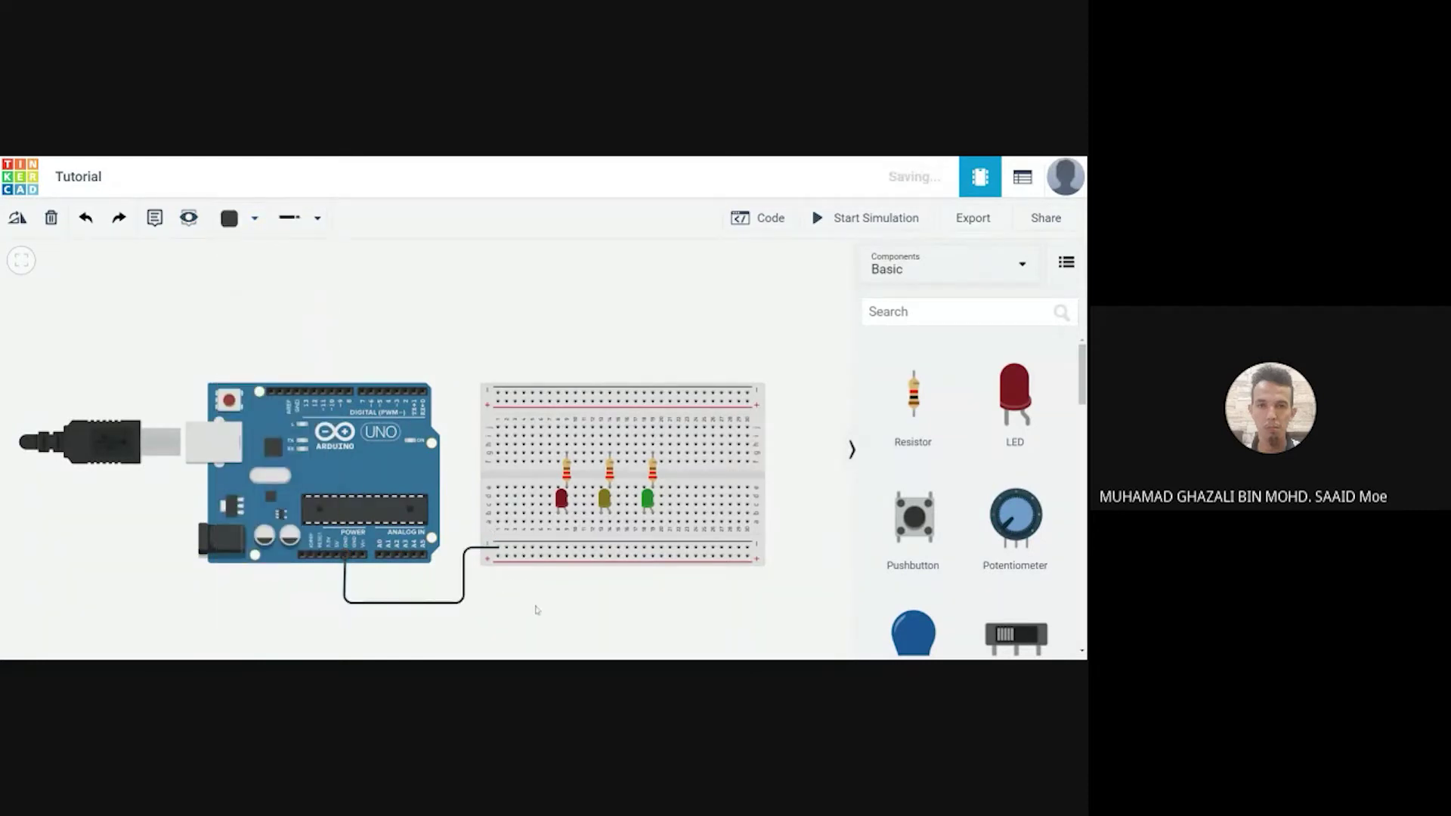
Connect the cathode columns of the red, yellow and green LEDs to the lower negative rail with short black wires
left_click(559, 522)
left_click(558, 547)
left_click(601, 523)
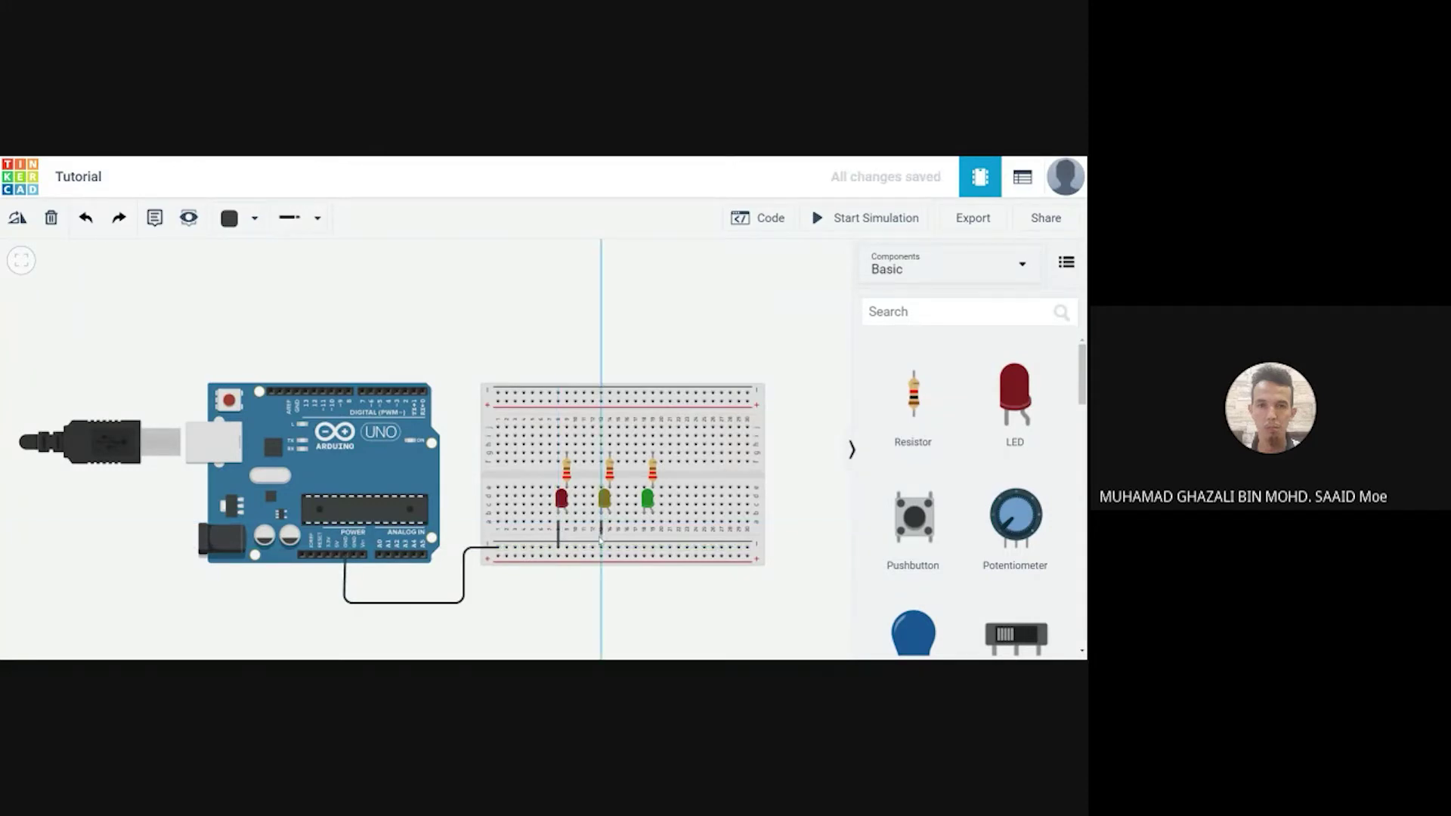
left_click(602, 547)
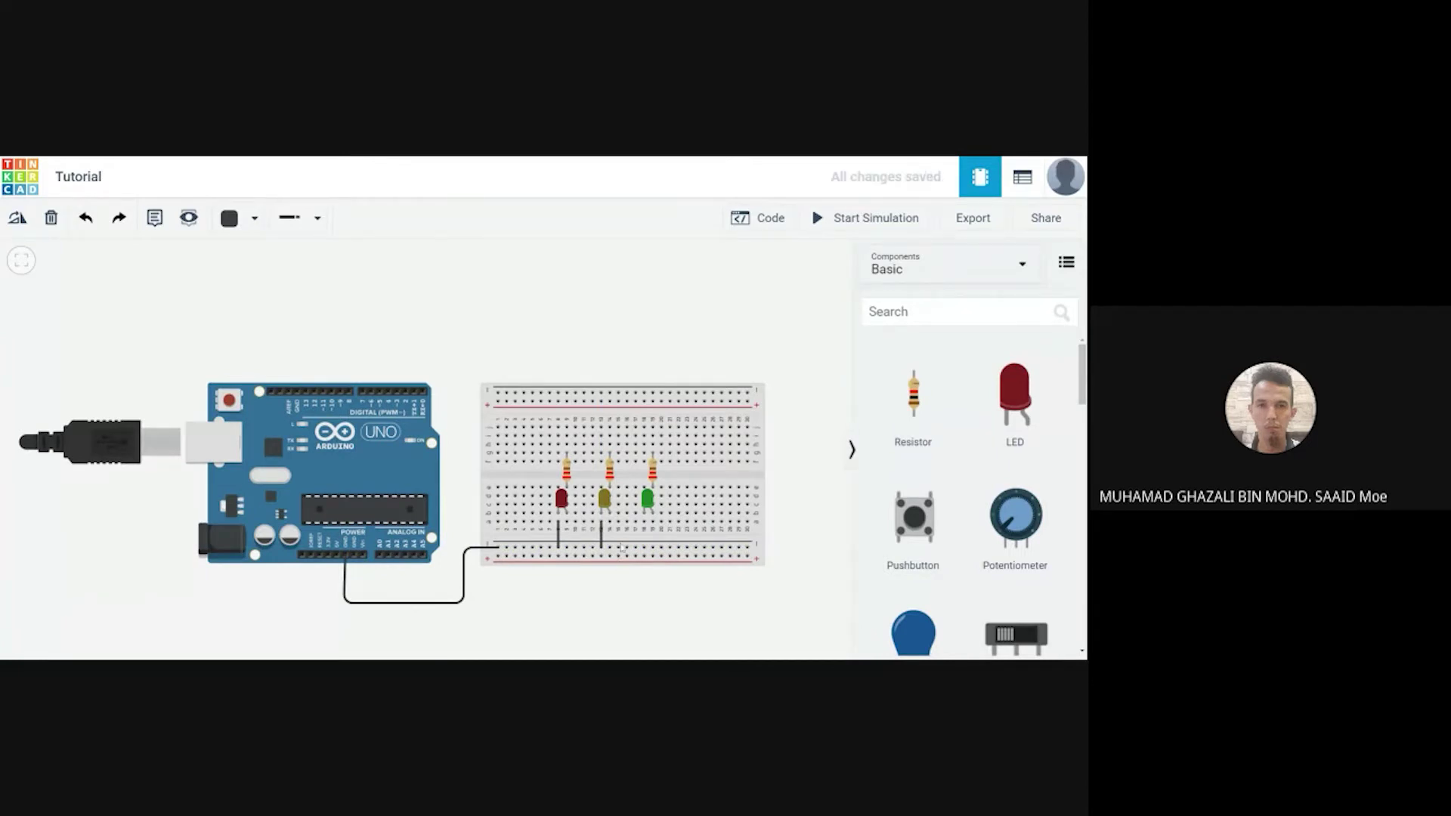
left_click(644, 522)
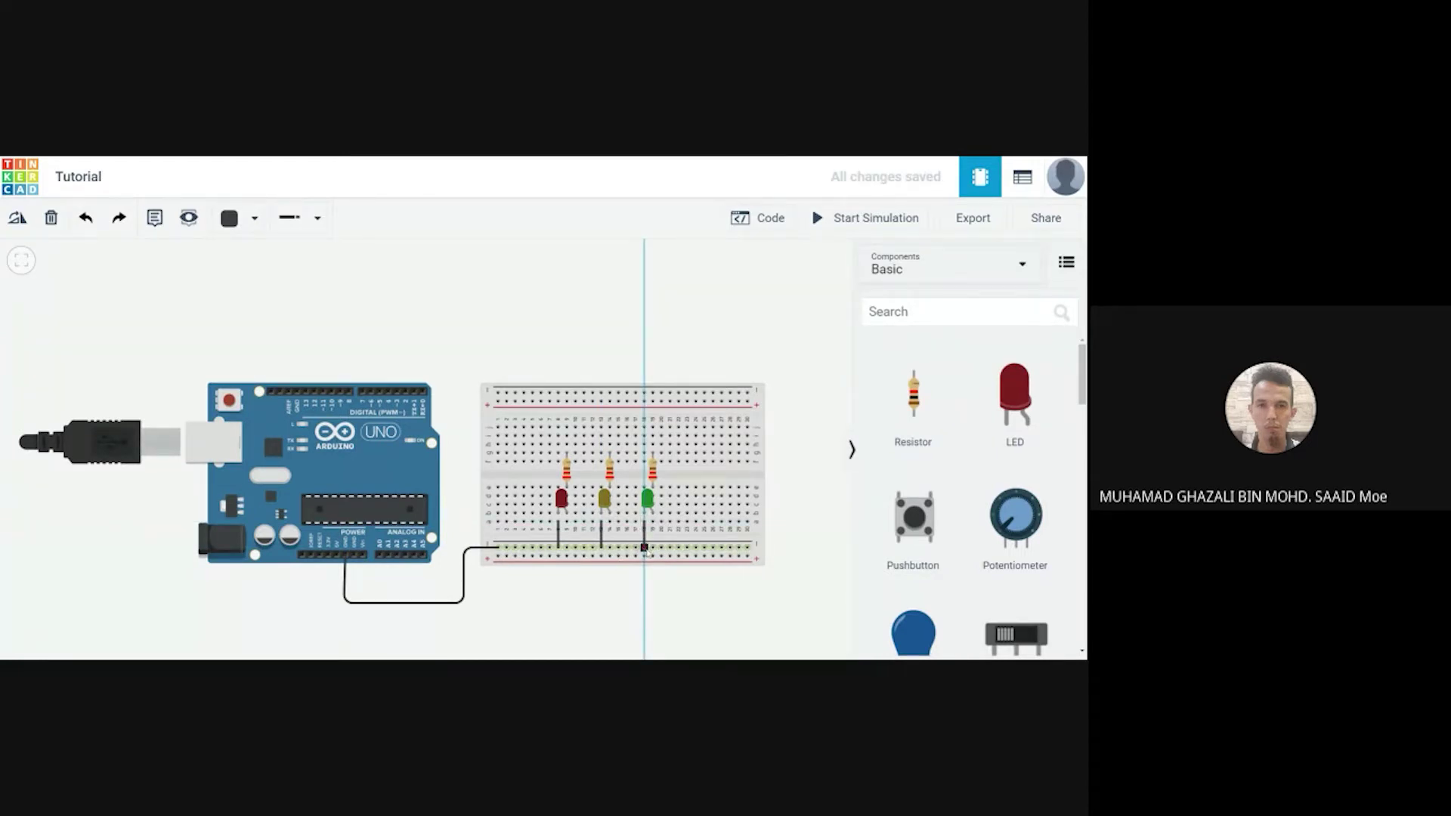
left_click(644, 547)
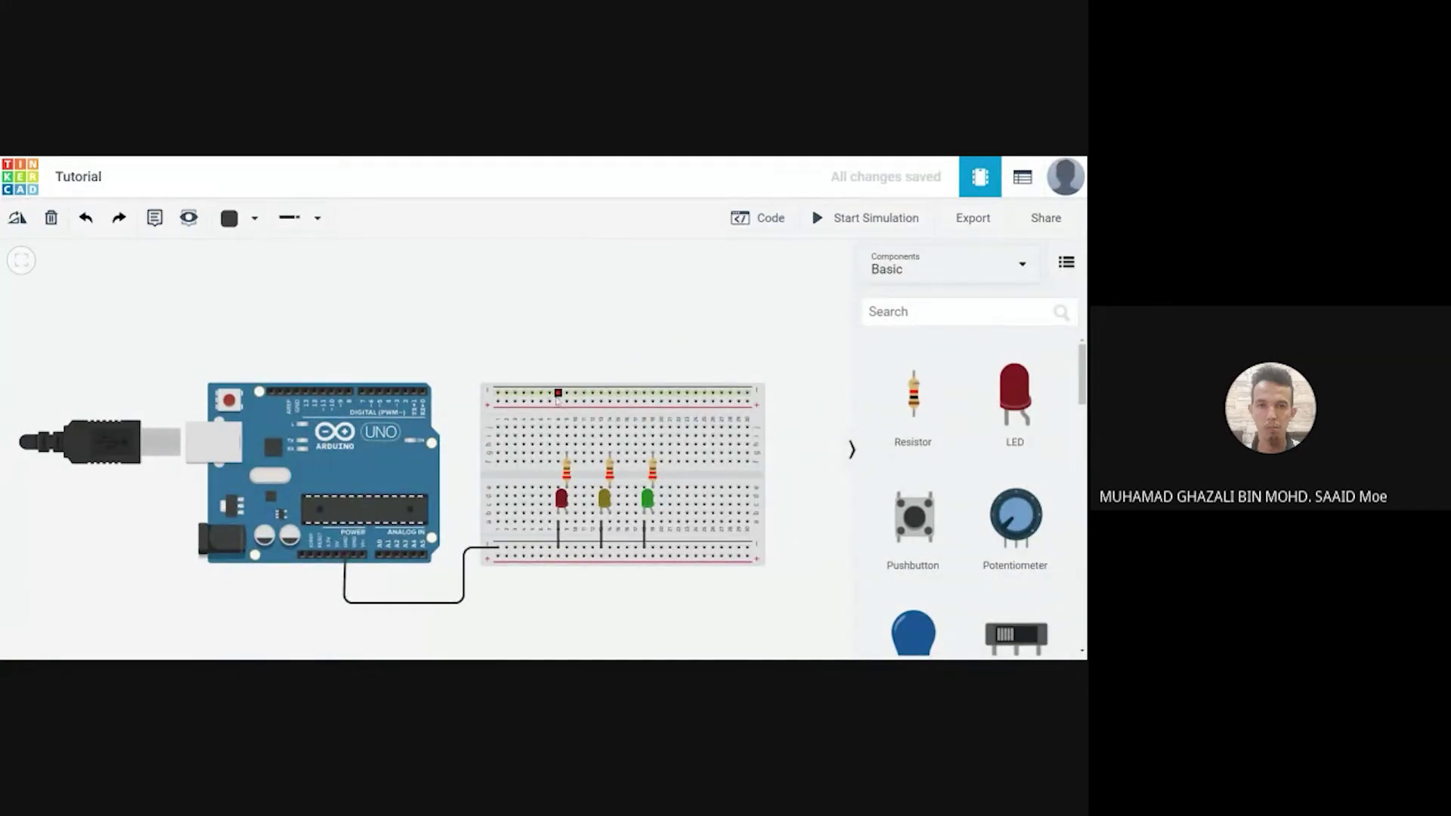
Wire the column above the red LED's resistor to Arduino digital pin 11, routed above the boards, and color the wire red
left_click(567, 456)
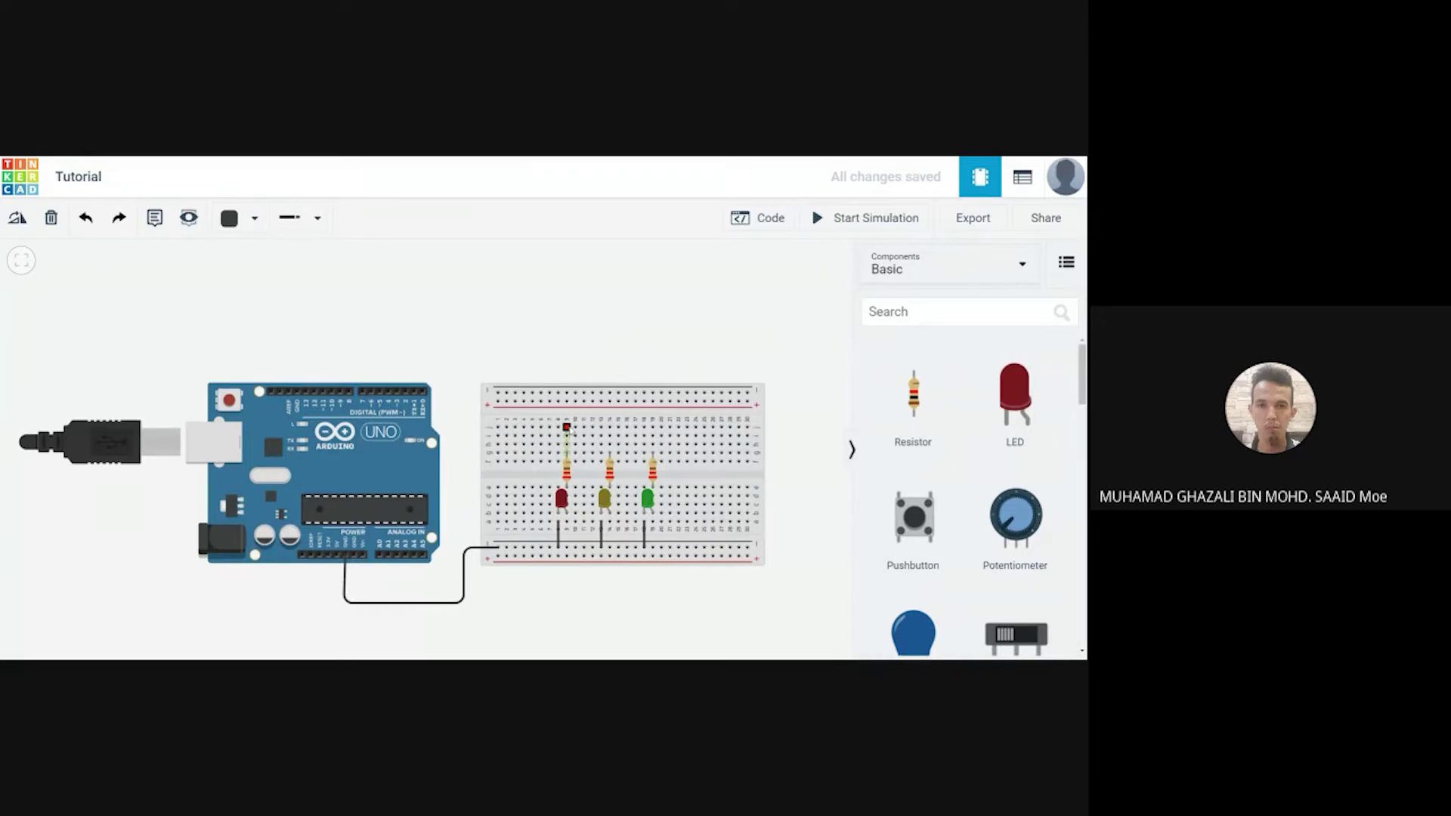
left_click(566, 351)
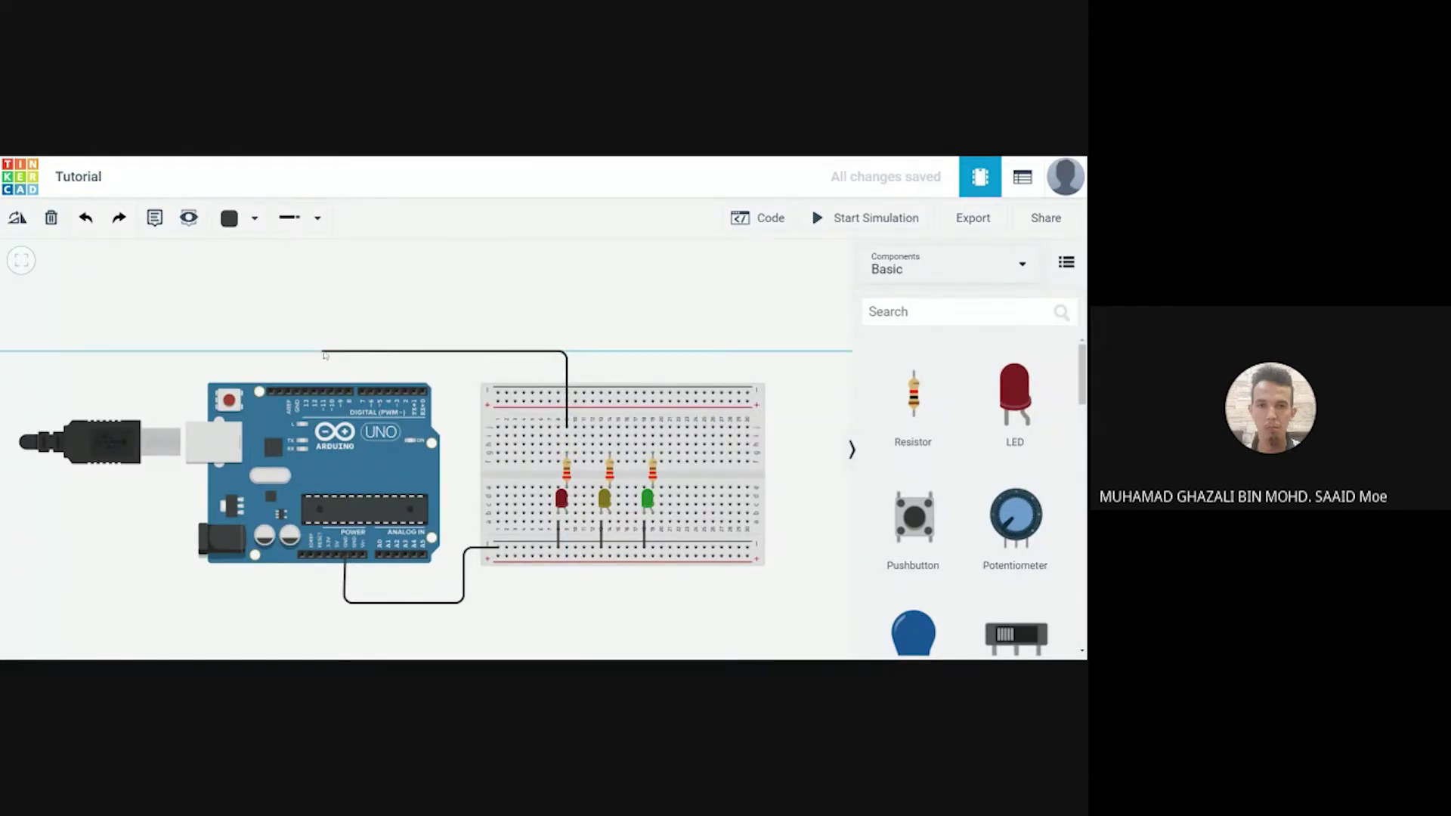
left_click(324, 353)
left_click(325, 394)
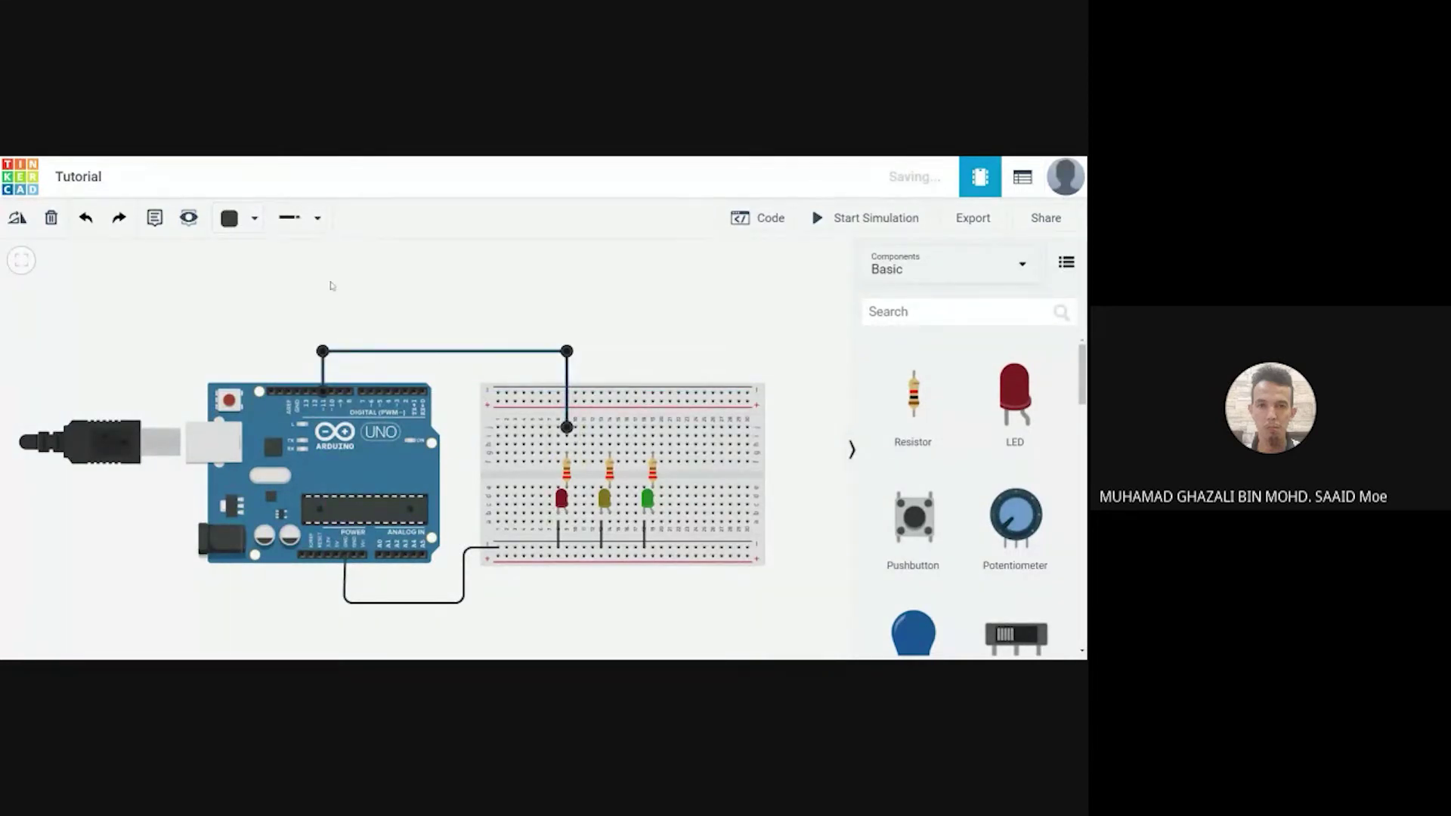
left_click(254, 218)
left_click(269, 304)
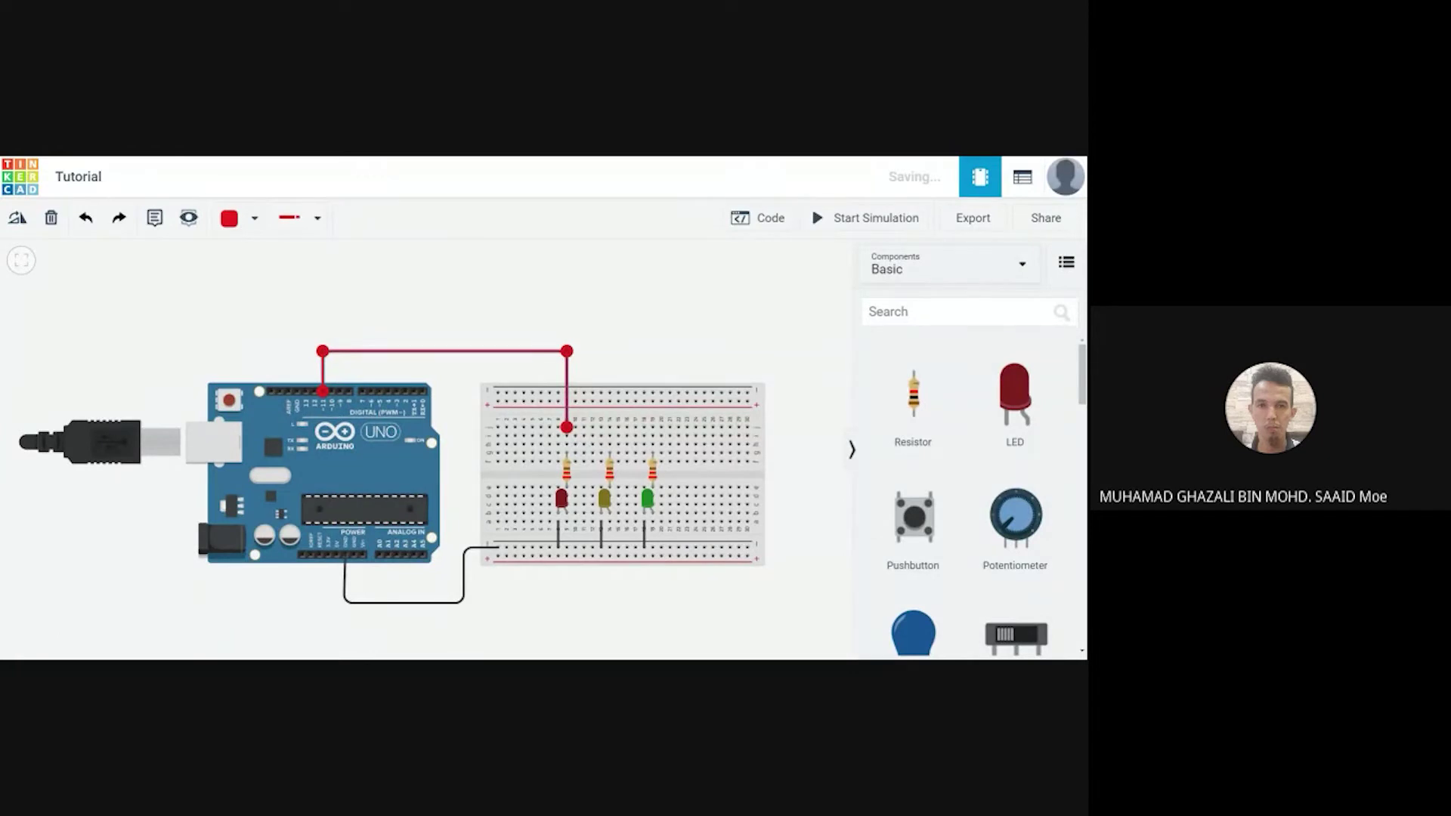
left_click(520, 314)
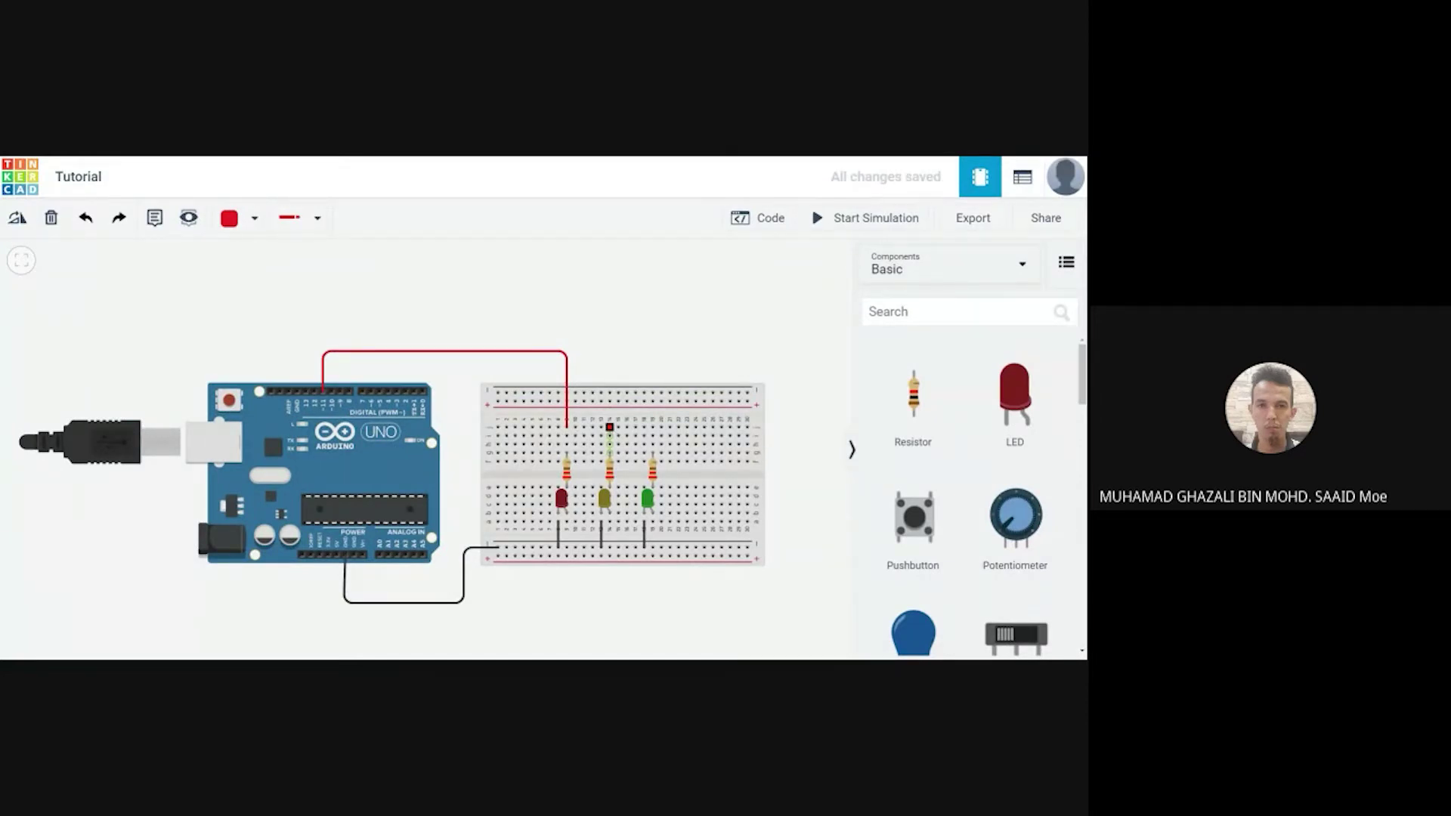
Wire the column above the yellow LED's resistor to Arduino digital pin 12, routed above the red wire, and color it yellow
left_click(609, 427)
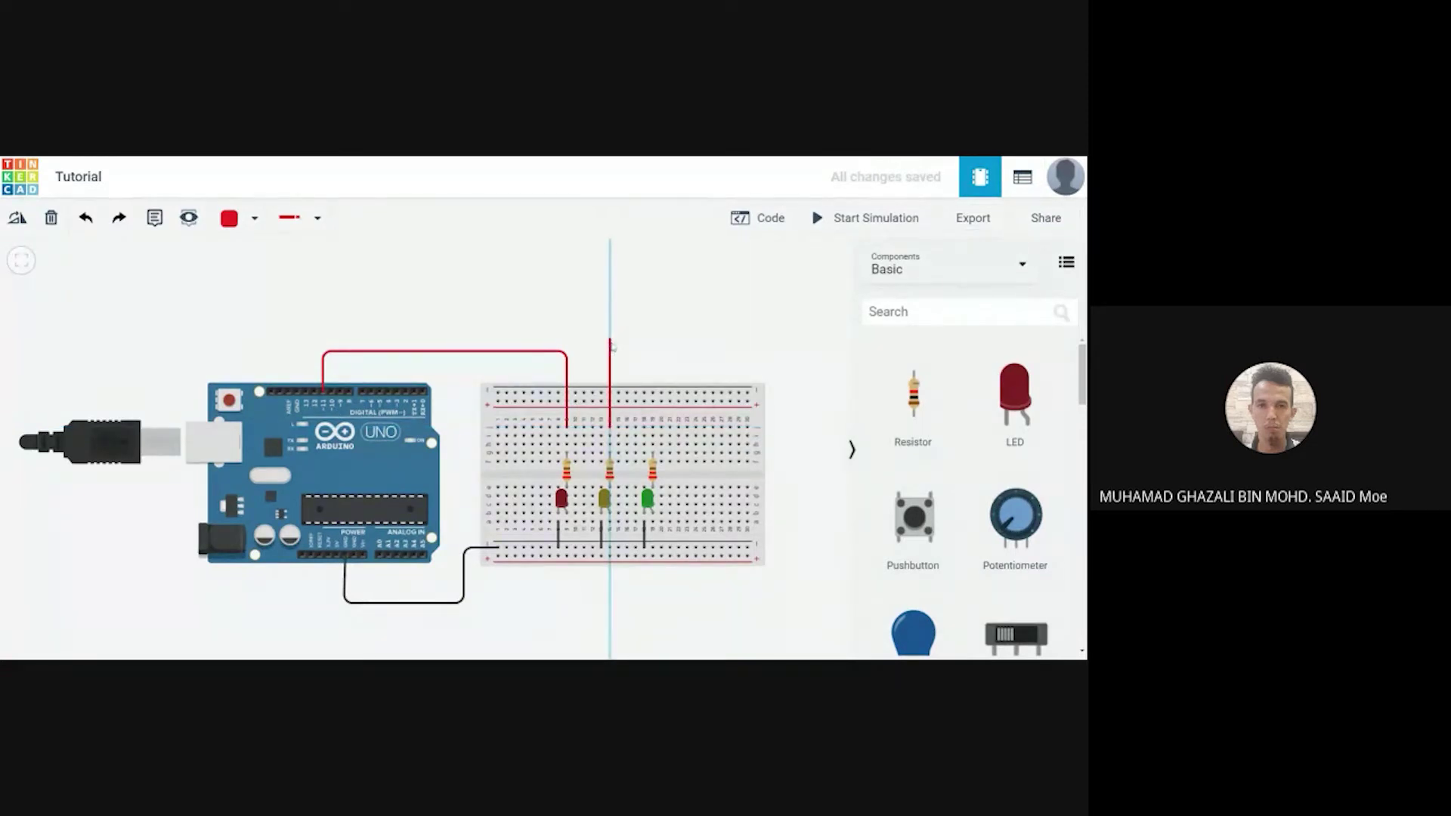
left_click(609, 344)
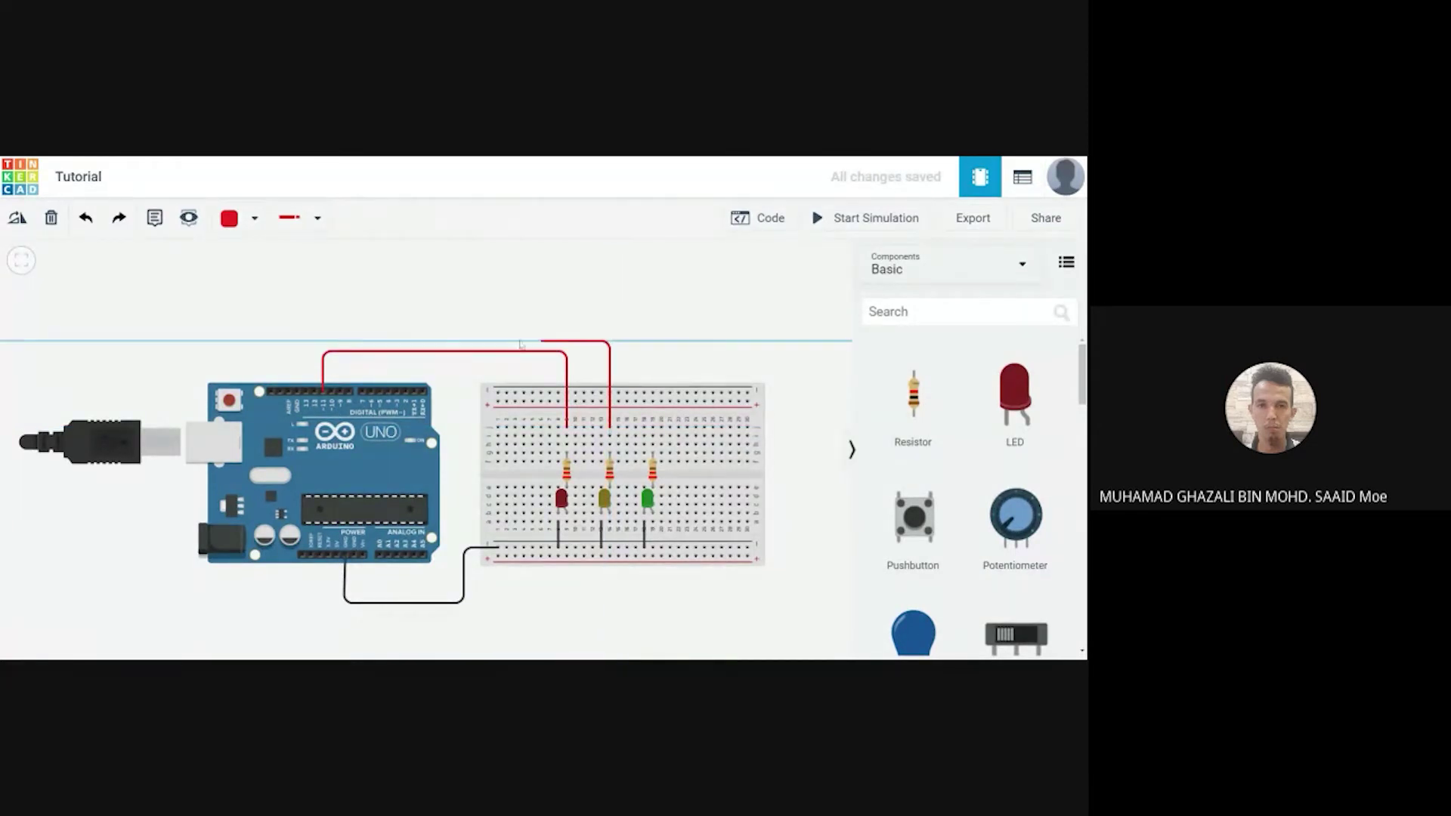
left_click(315, 344)
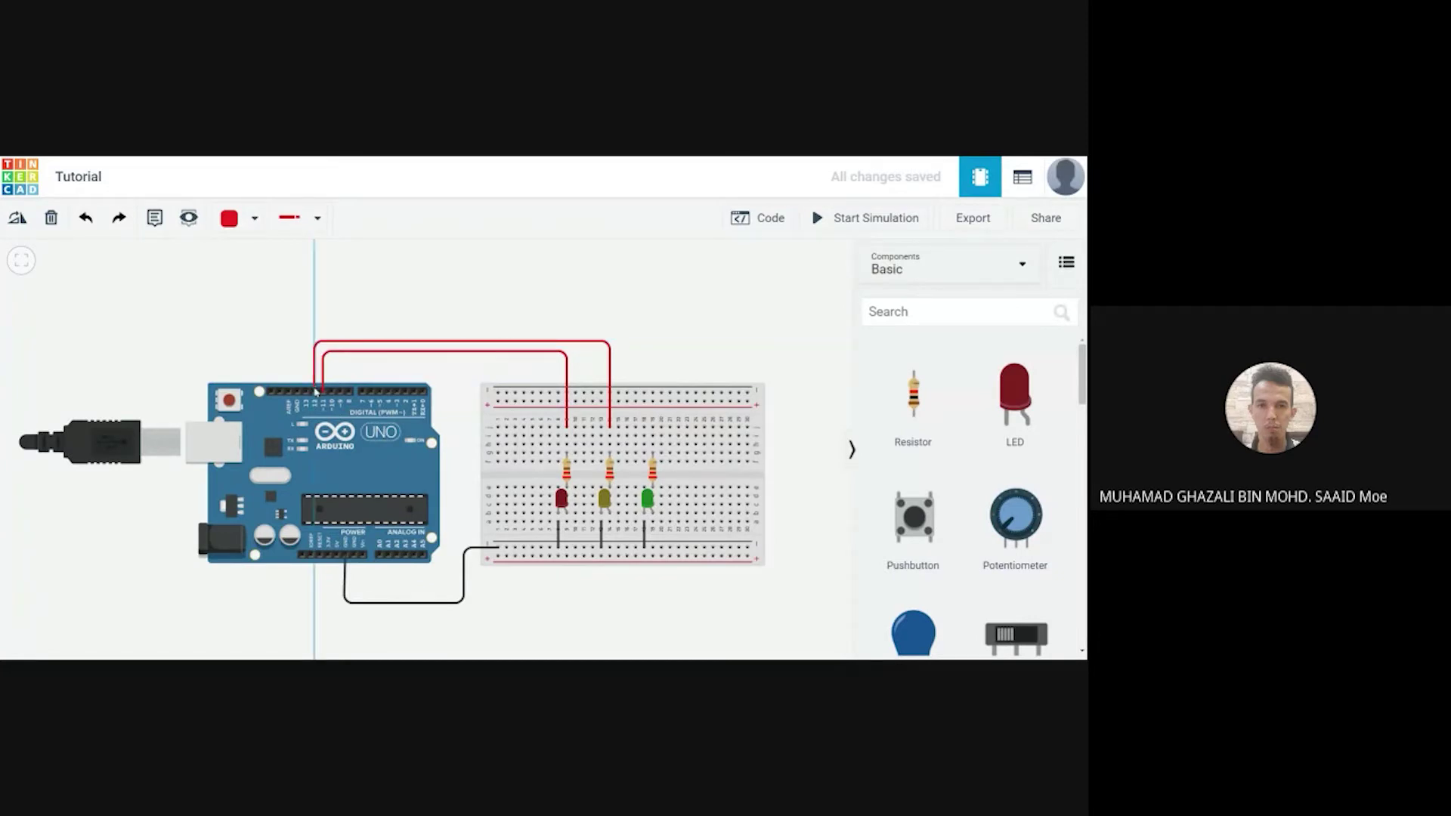
left_click(314, 391)
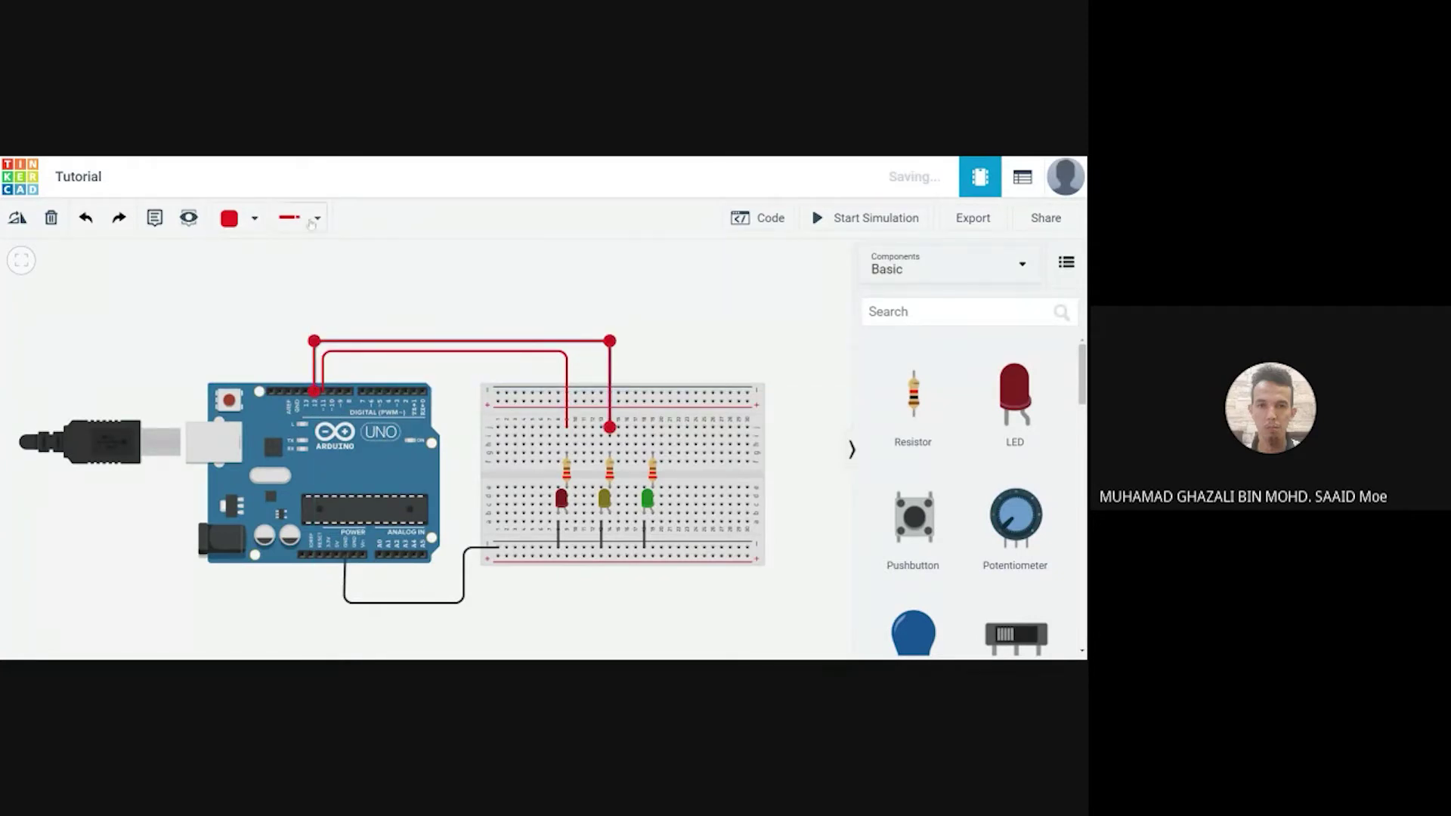
left_click(255, 218)
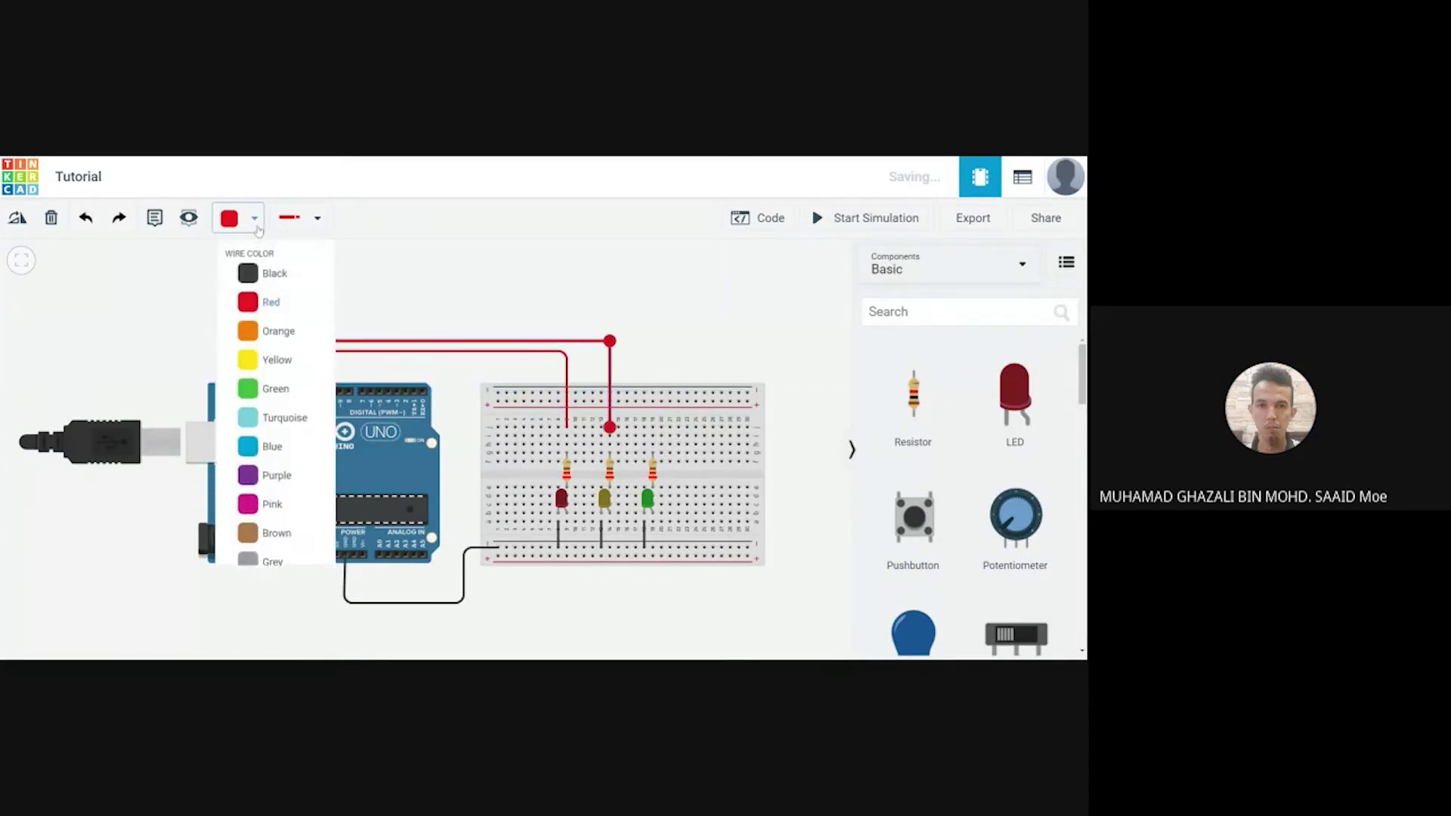
left_click(261, 362)
Wire the column above the green LED's resistor to Arduino digital pin 13, routed above the yellow wire, and color it green
left_click(653, 421)
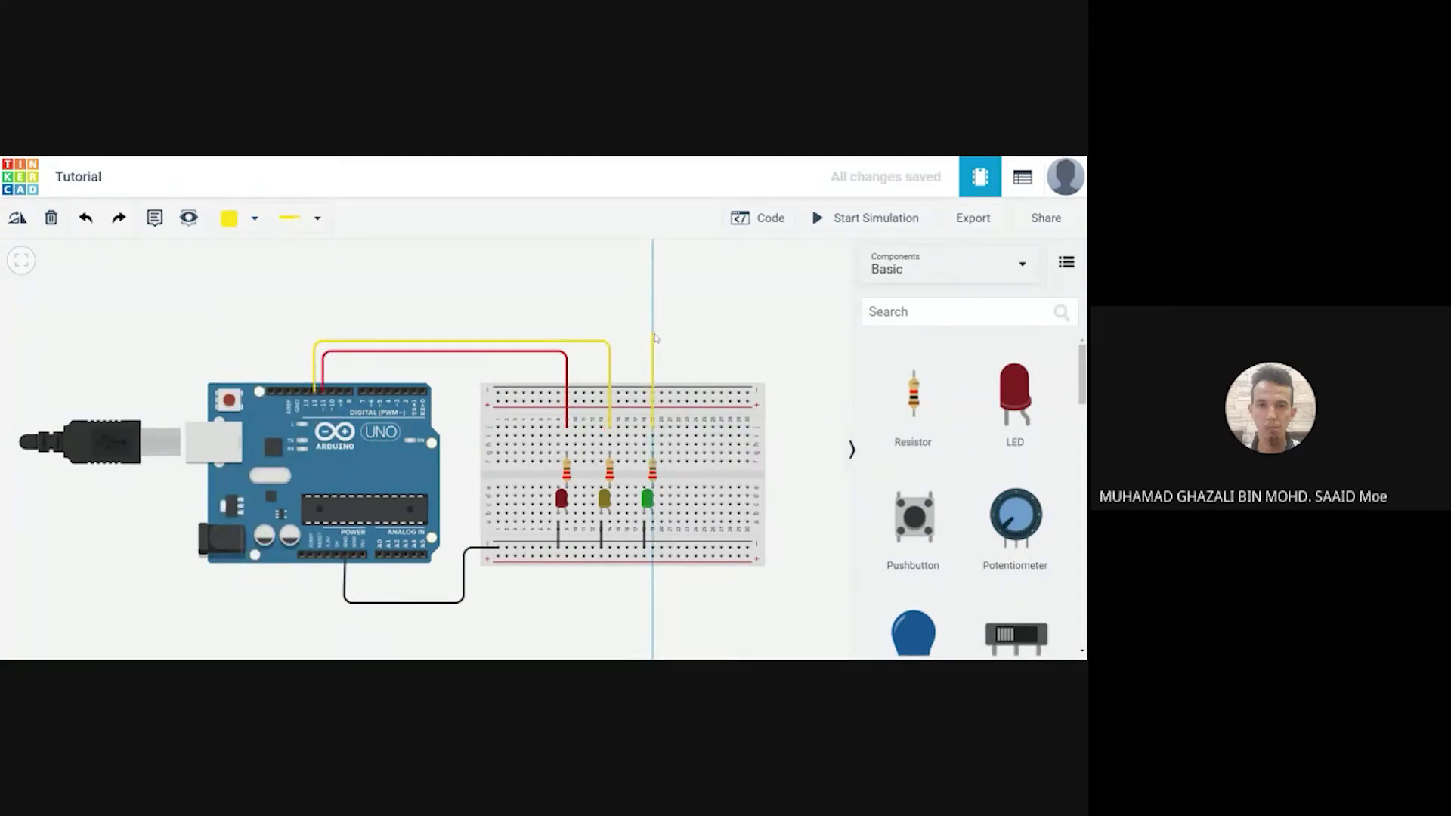
left_click(653, 332)
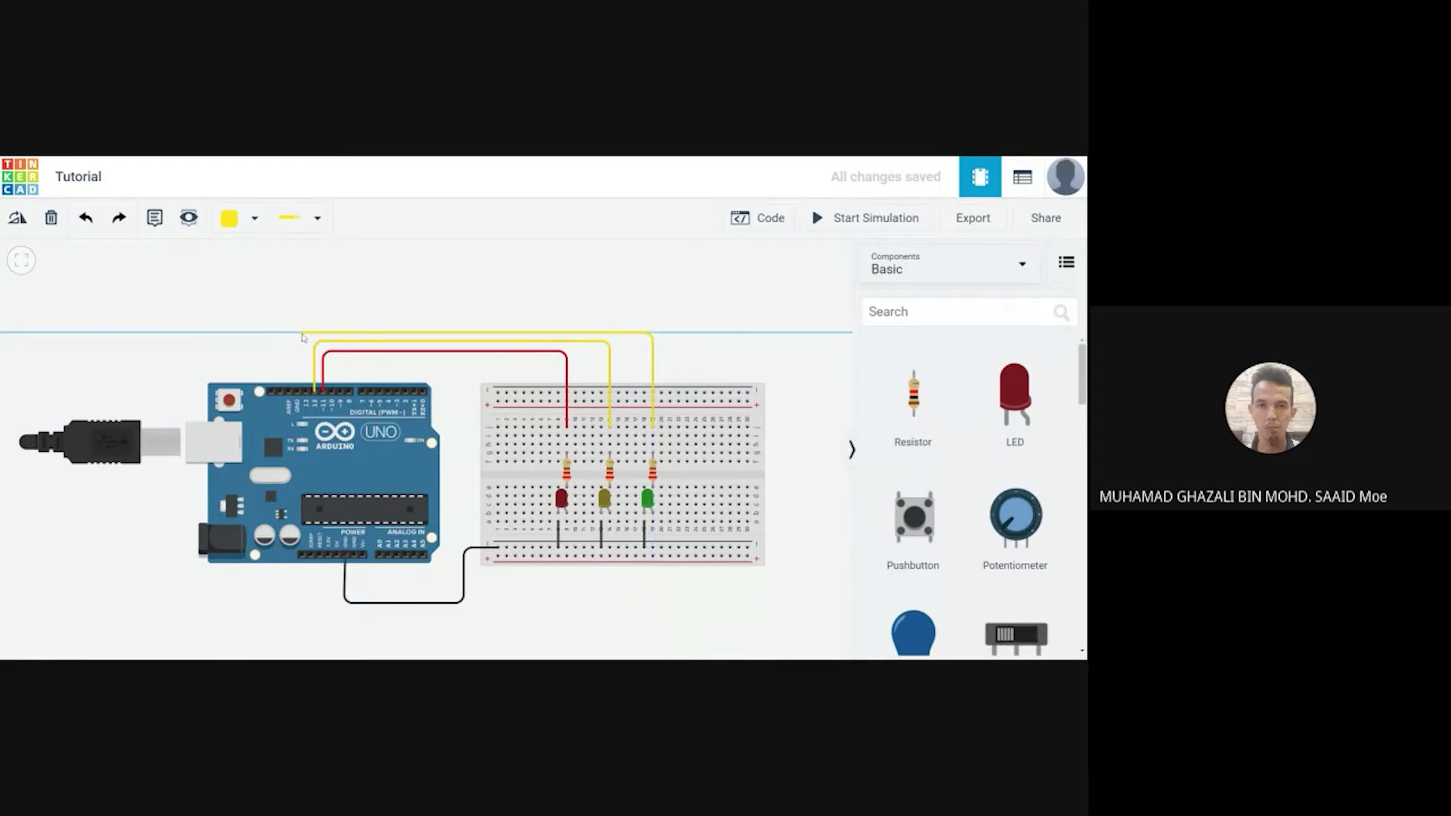
left_click(306, 333)
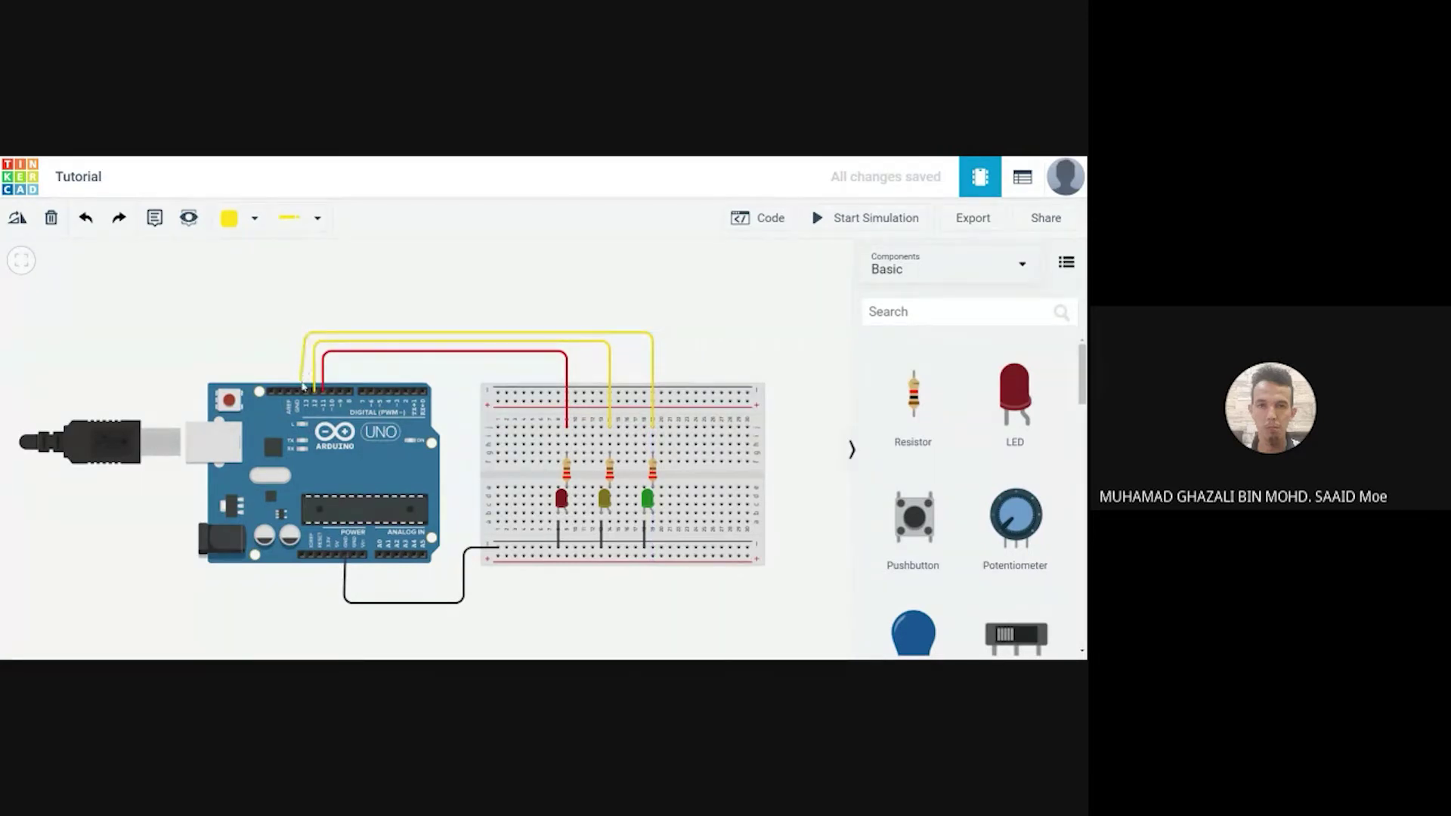
left_click(307, 392)
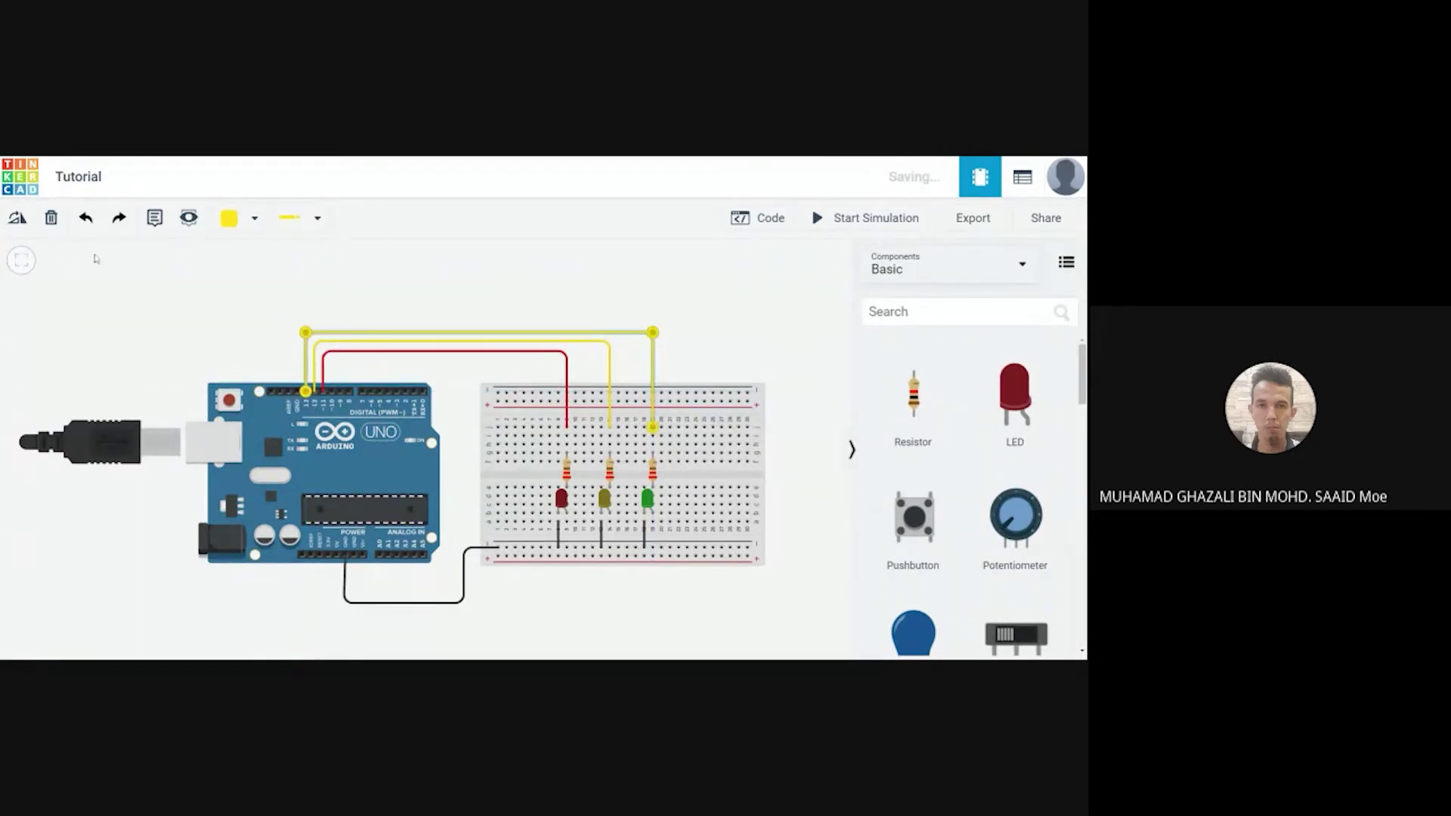
left_click(250, 219)
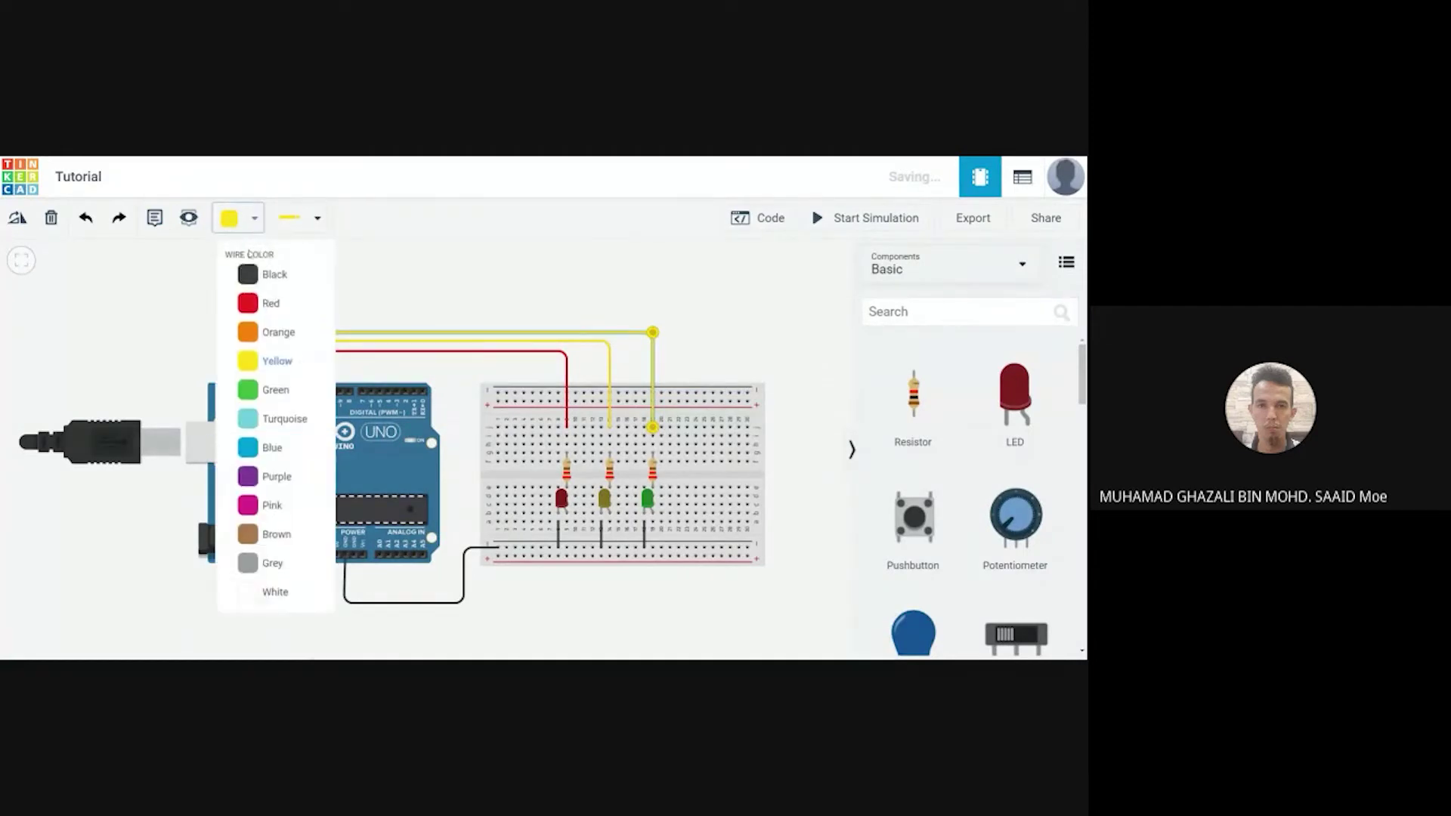
left_click(259, 402)
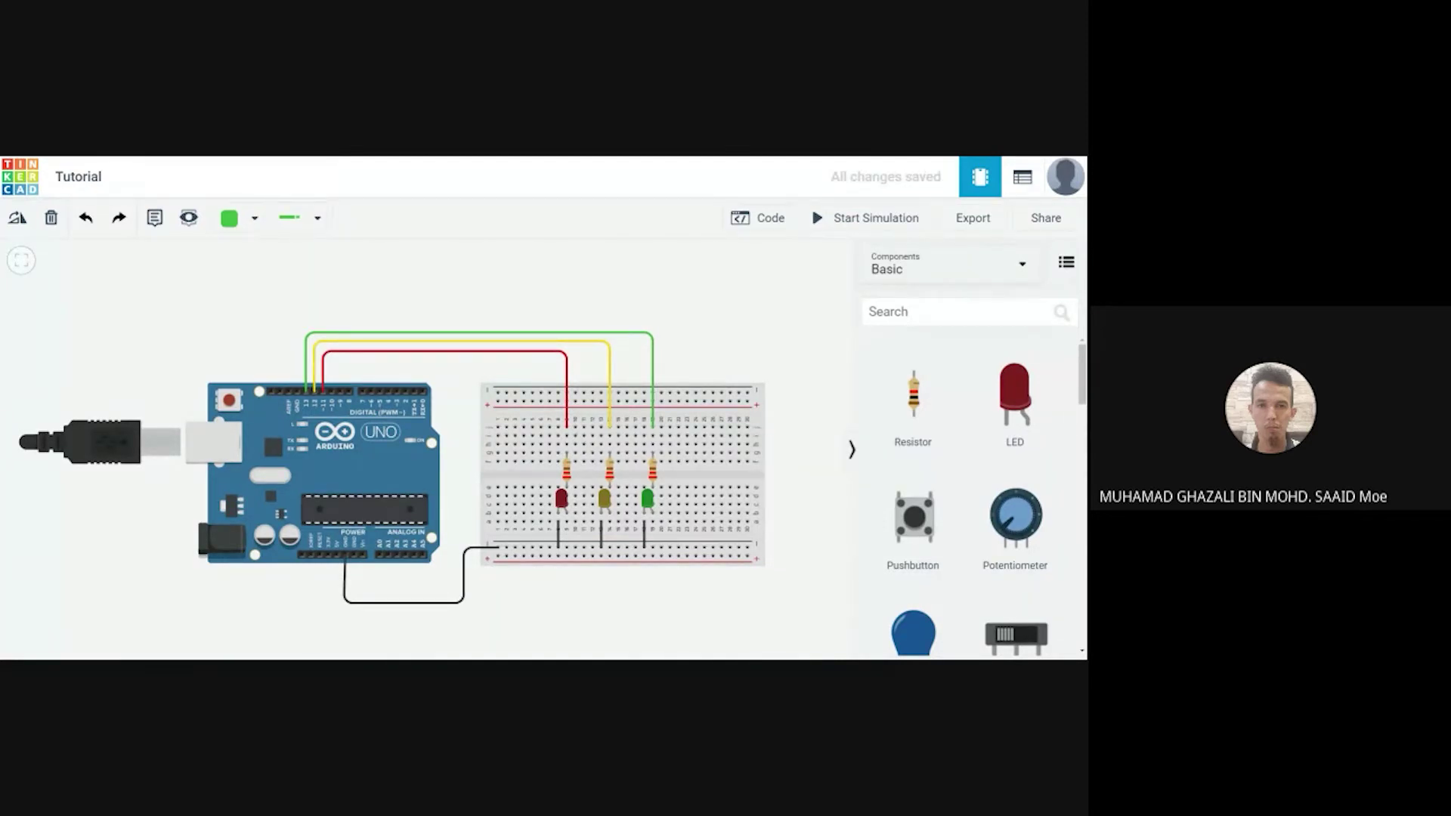
Open the Arduino's code editor and switch it from Blocks to Text, accepting the loss of the blocks
left_click(774, 226)
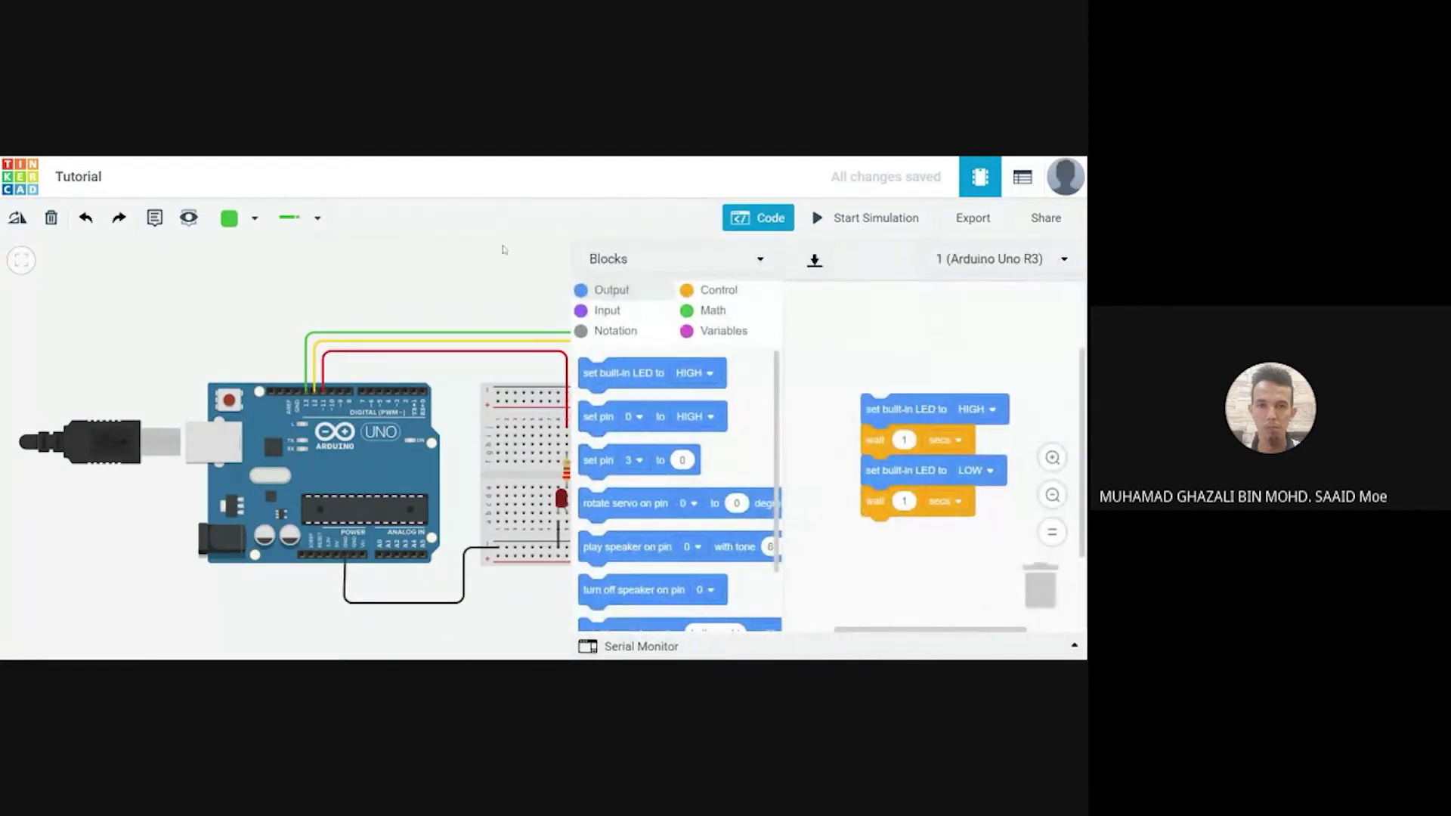
left_click(761, 262)
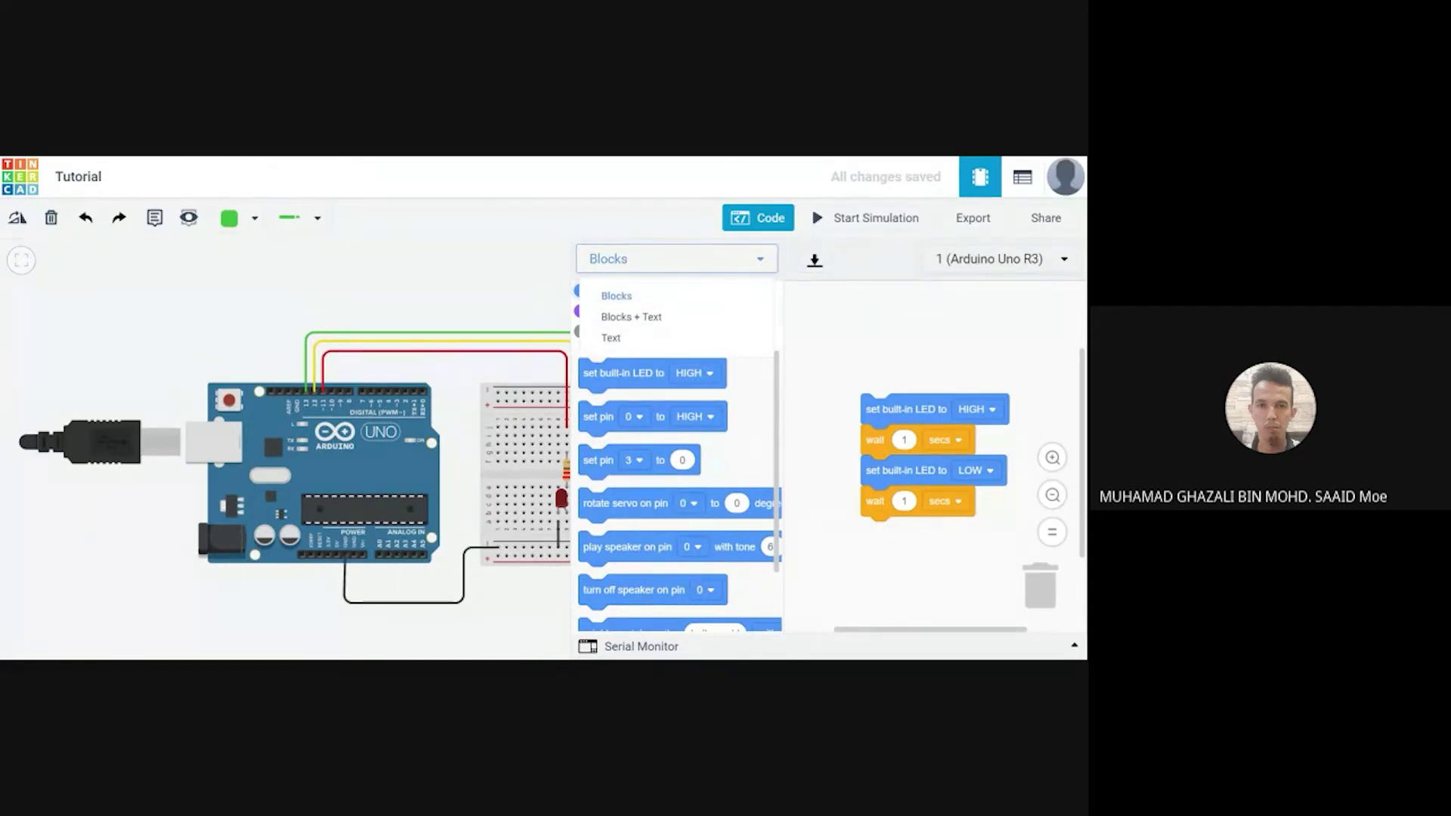
left_click(676, 346)
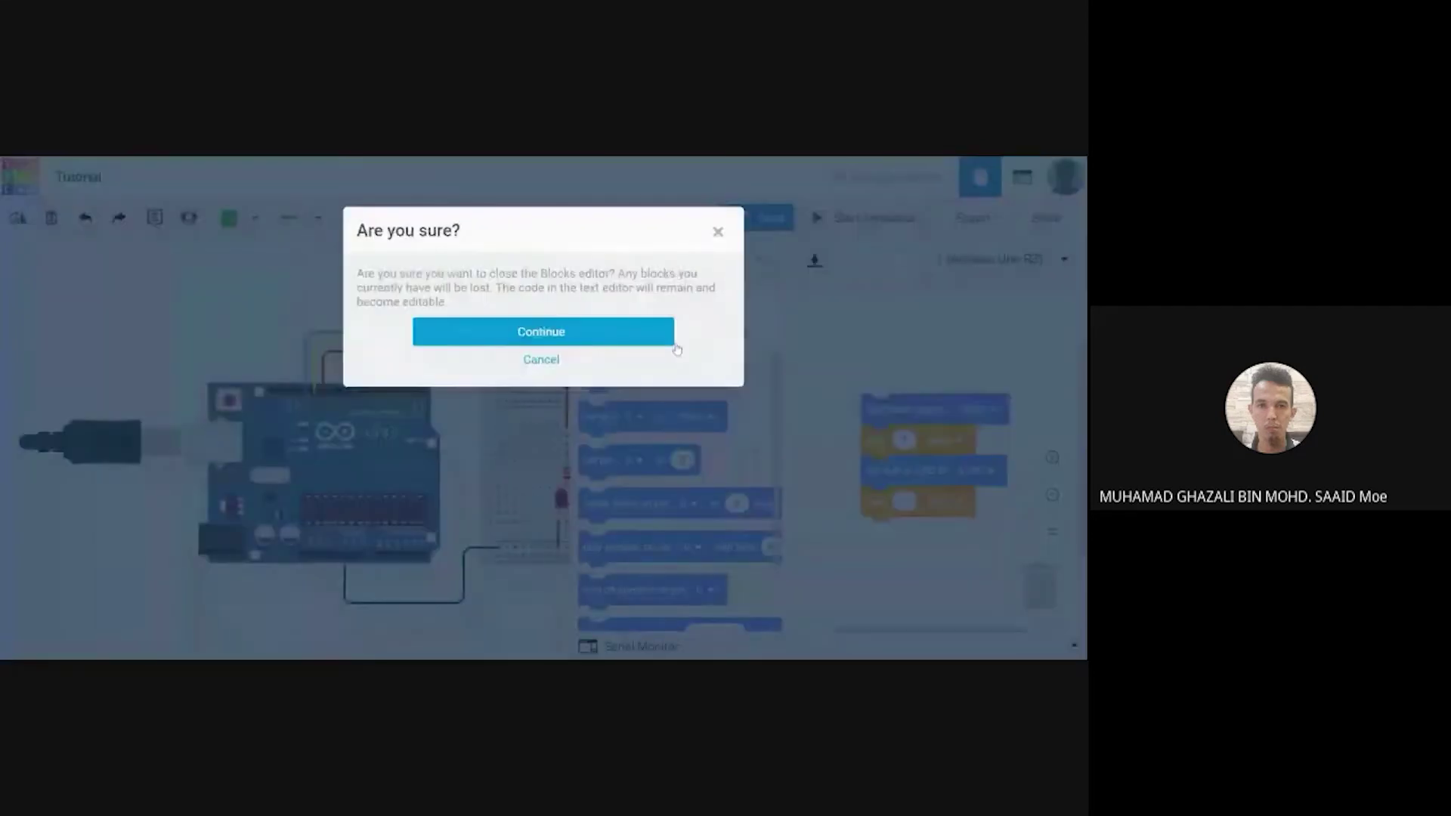
left_click(580, 337)
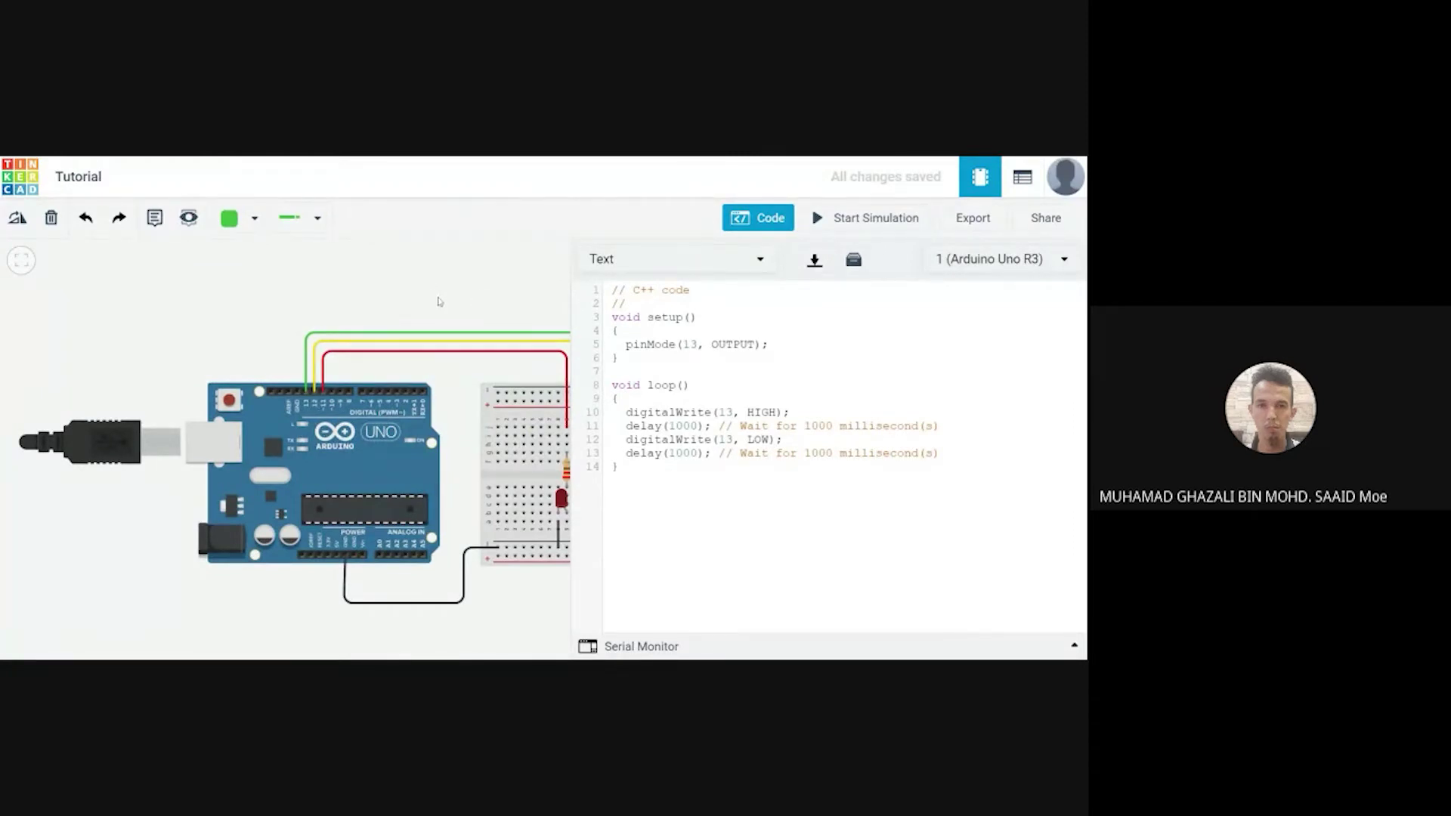
Run the simulation, hide the code editor to watch the whole circuit, and stop the simulation
left_click(873, 218)
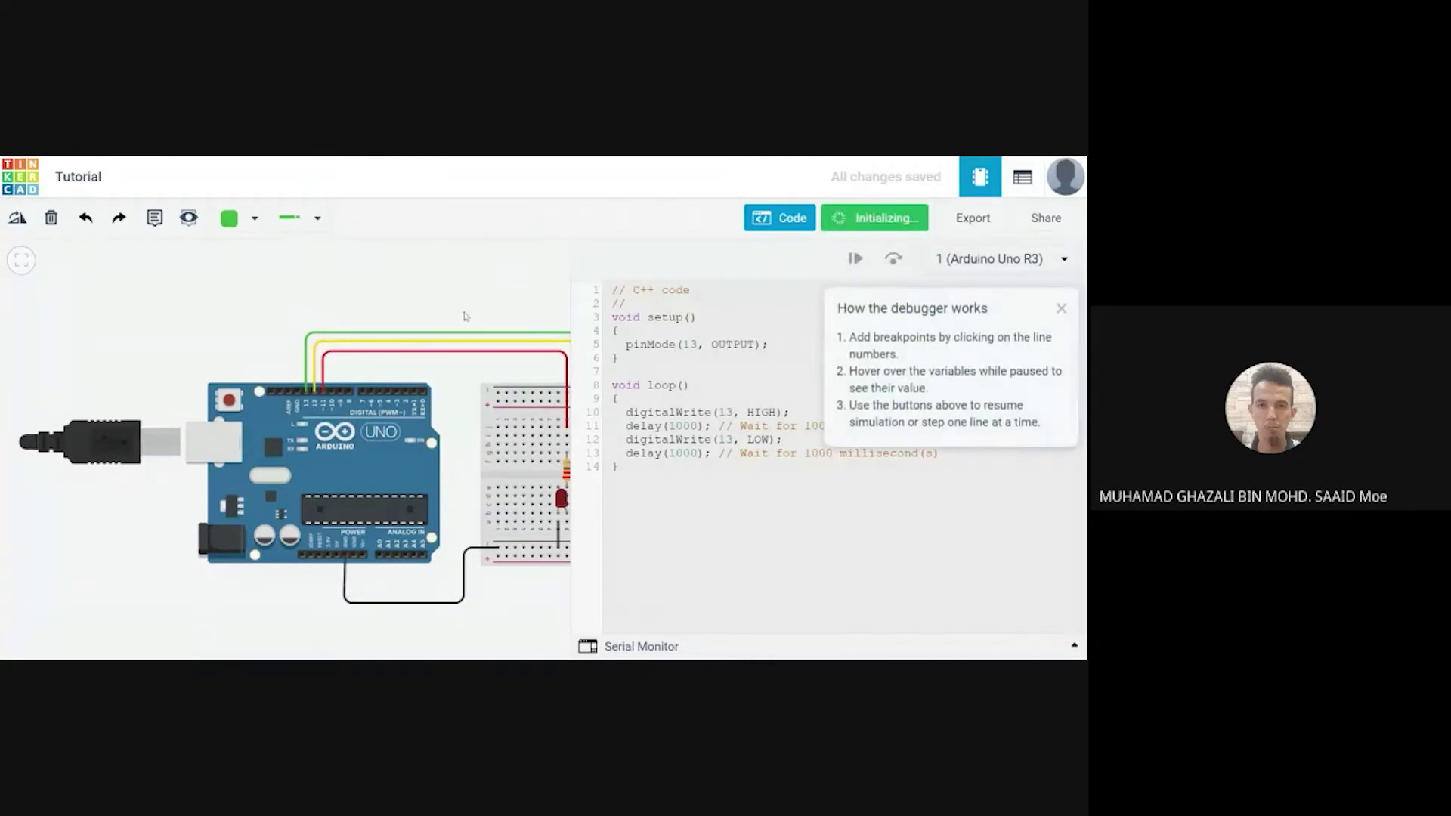
left_click(1066, 309)
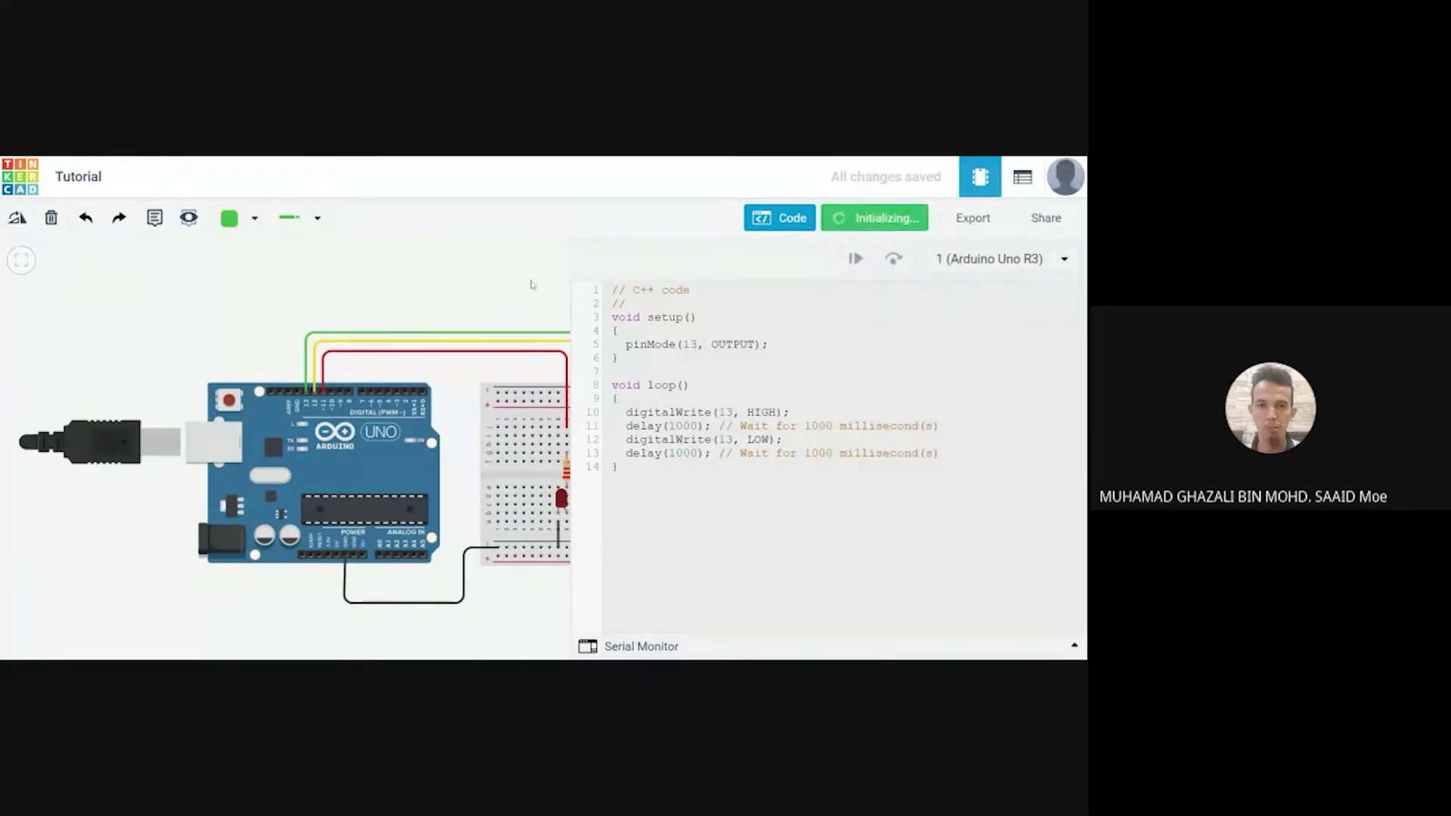
left_click(758, 219)
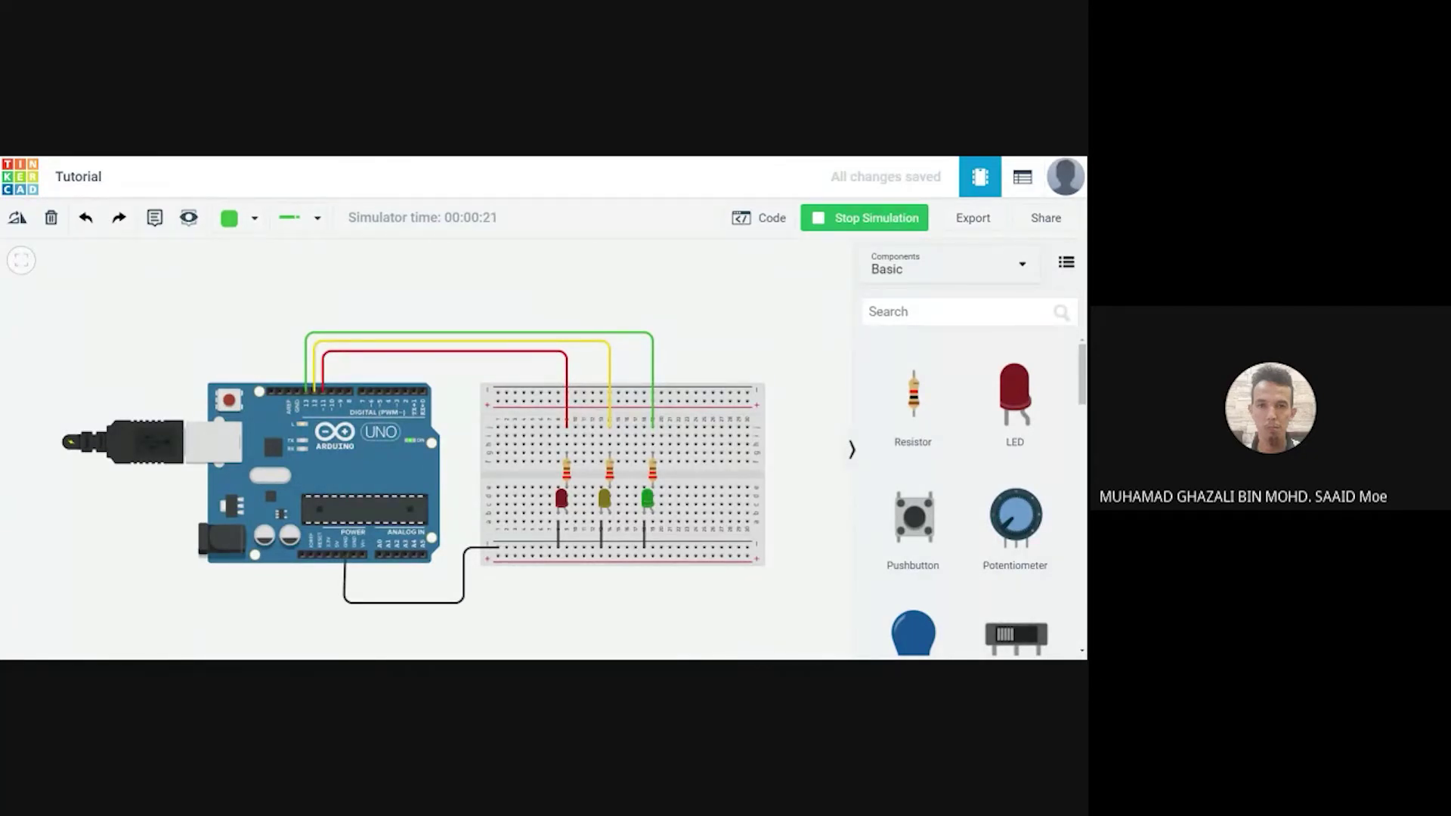
left_click(852, 225)
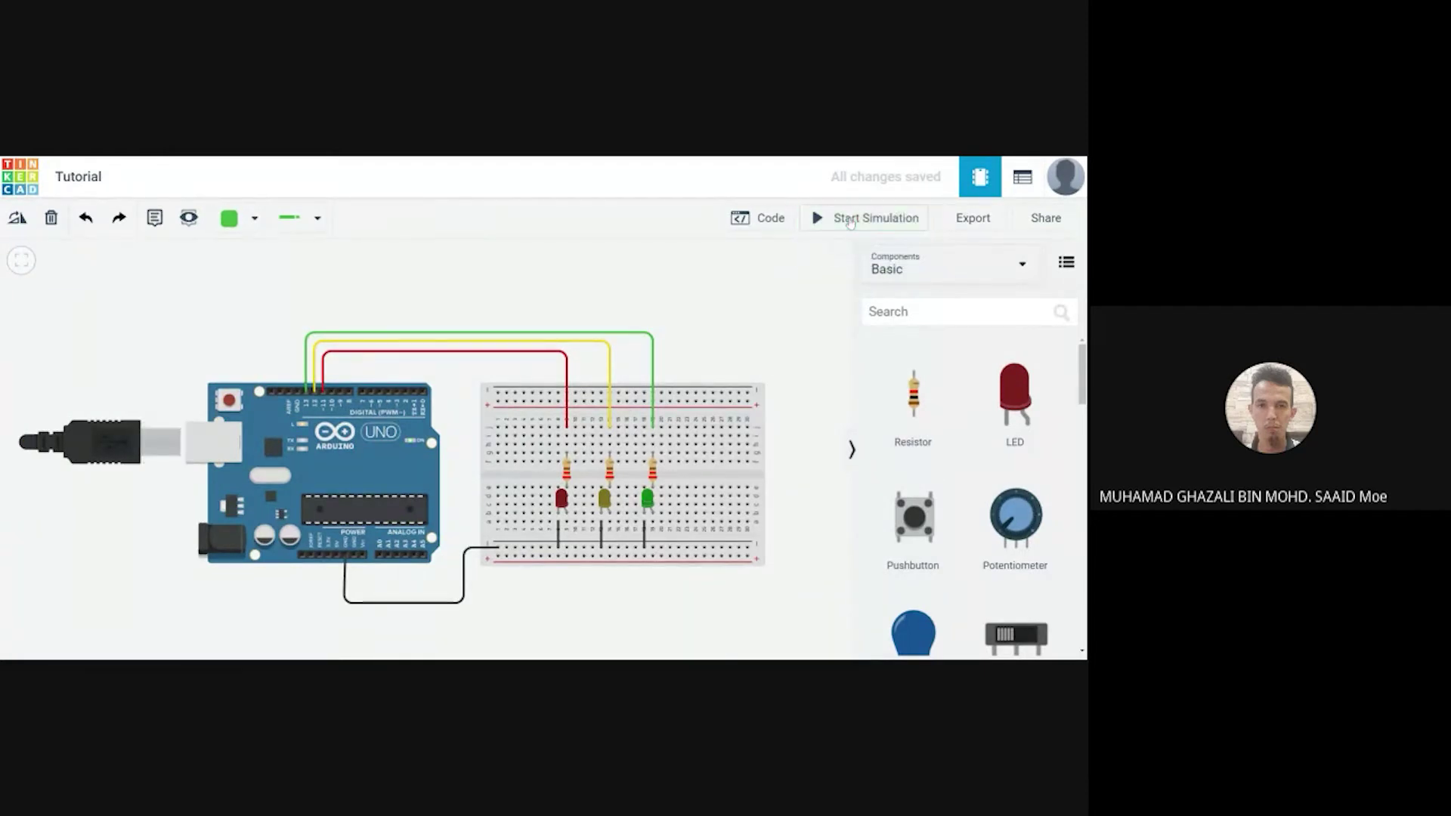
Reopen the code and add pinMode(12,OUTPUT); below the pin 13 line in setup()
left_click(764, 224)
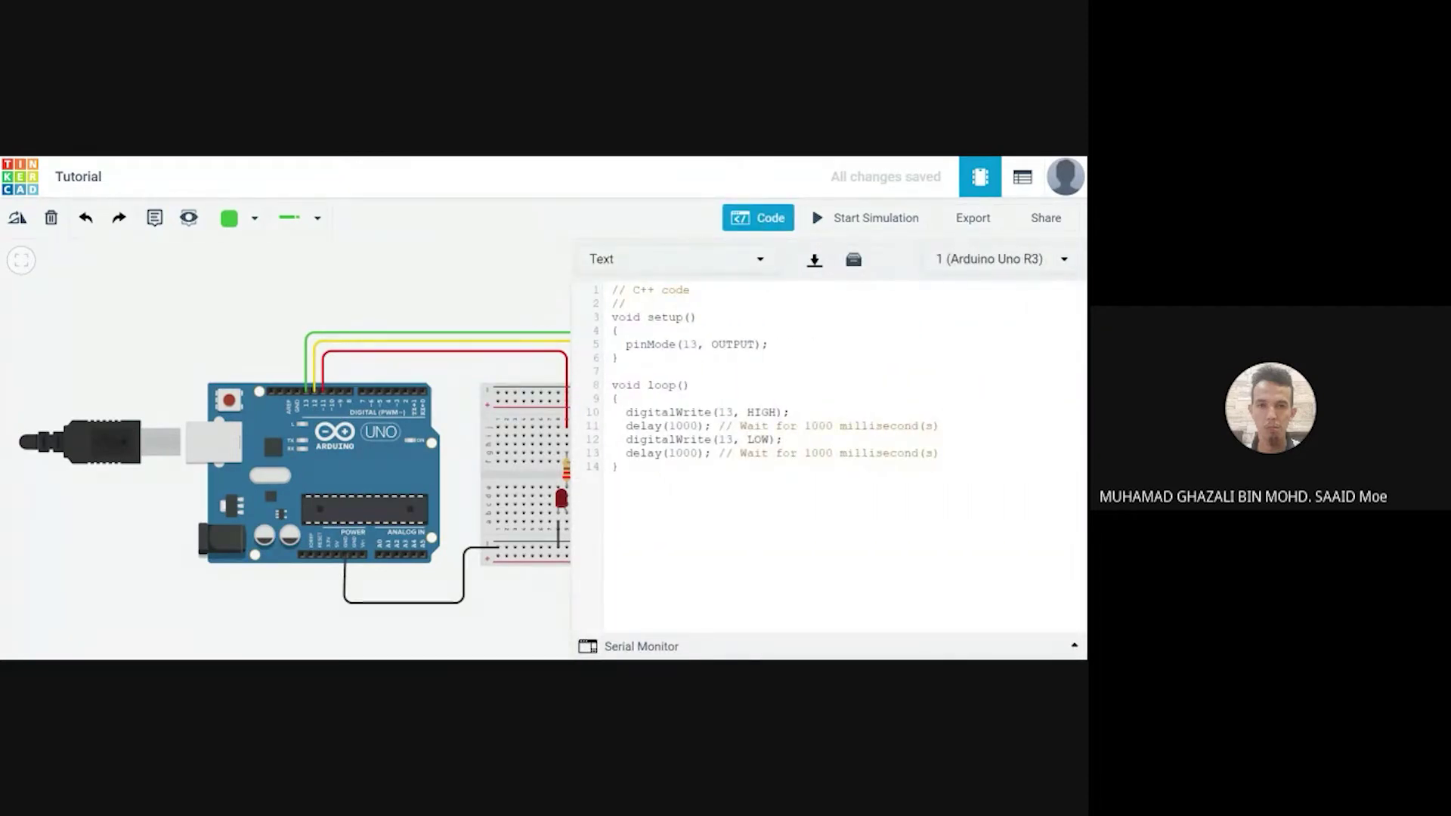
left_click(770, 345)
key("Return")
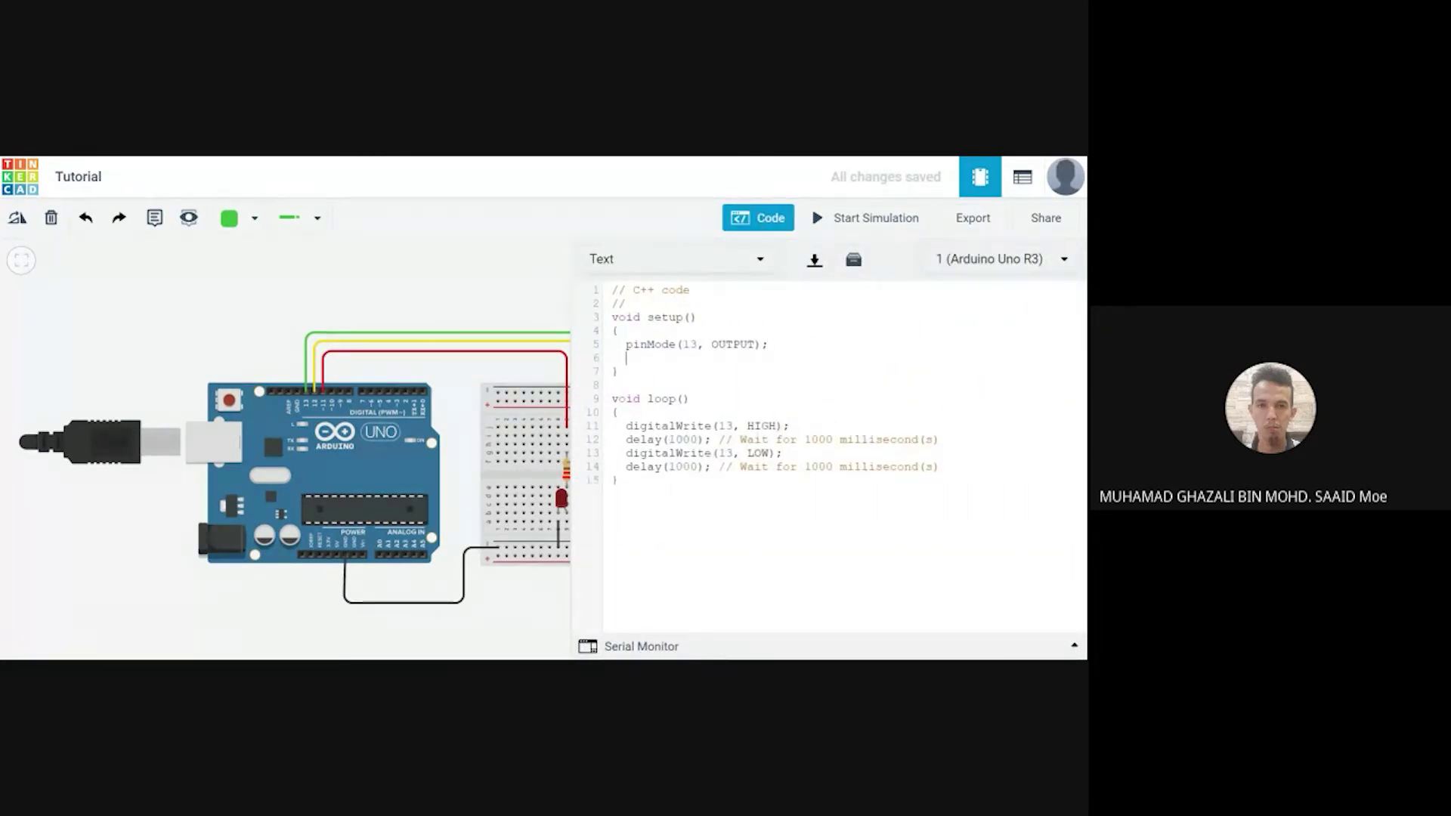
type("pinMode(12,OUTPUT);")
Add digitalWrite(12, LOW); on a new line after digitalWrite(13, HIGH); in loop()
key("Return")
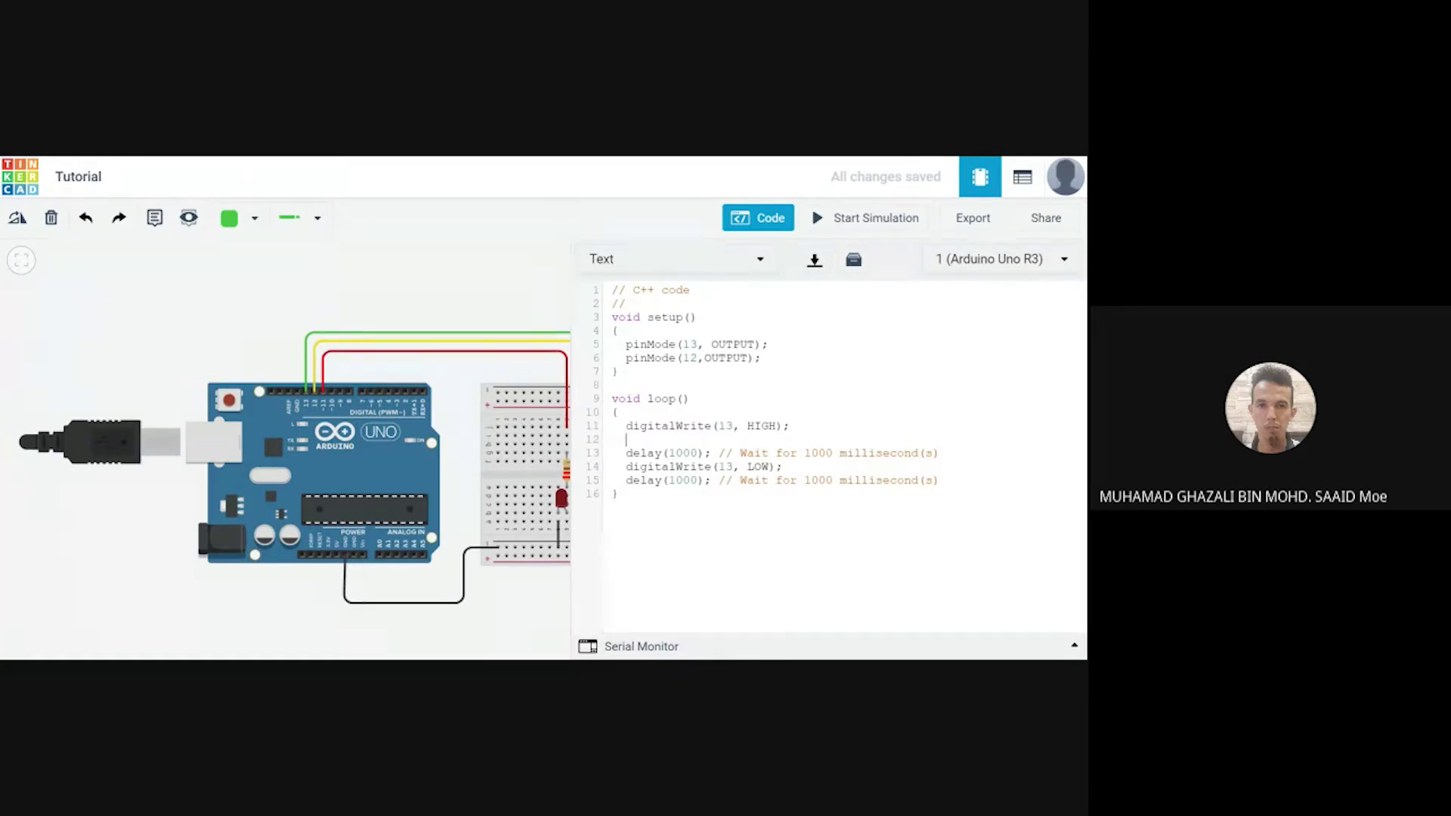
type("digitalW")
type("rite(12, LOW);")
Break the first delay line before its comment, and undo the last two circuit edits, the green wire and its coloring
left_click(711, 454)
key("Return")
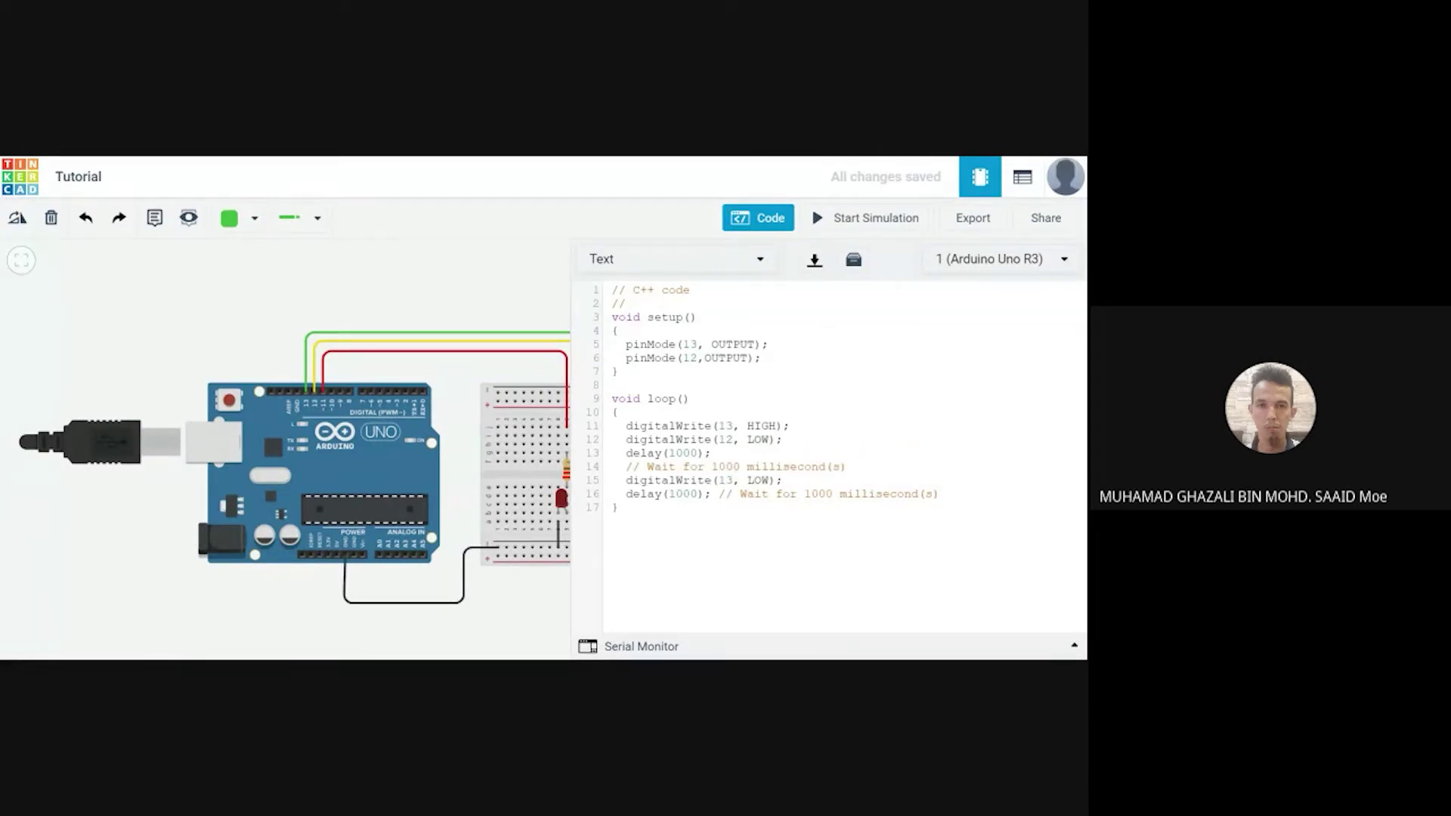
left_click(86, 221)
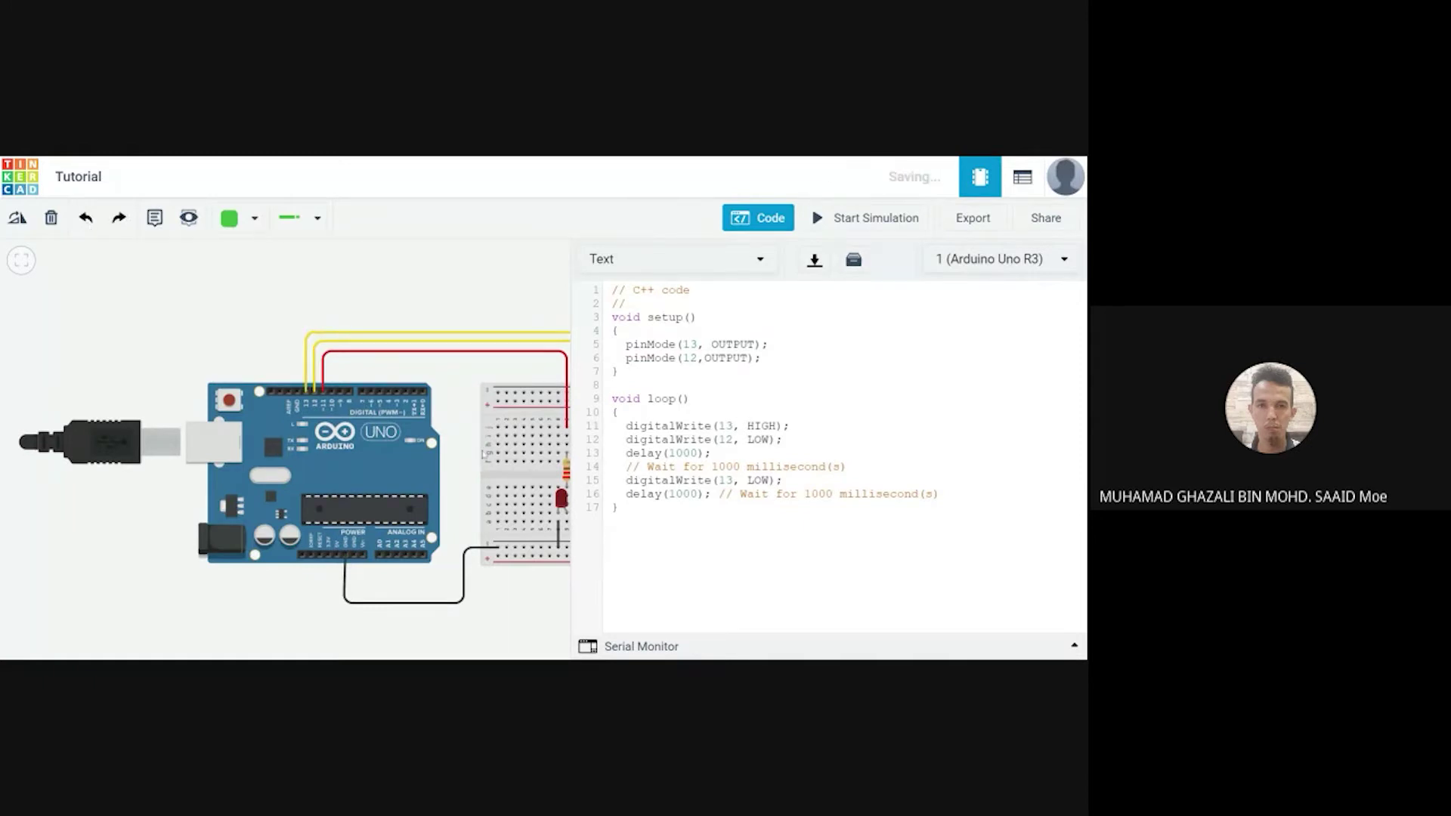
left_click(86, 219)
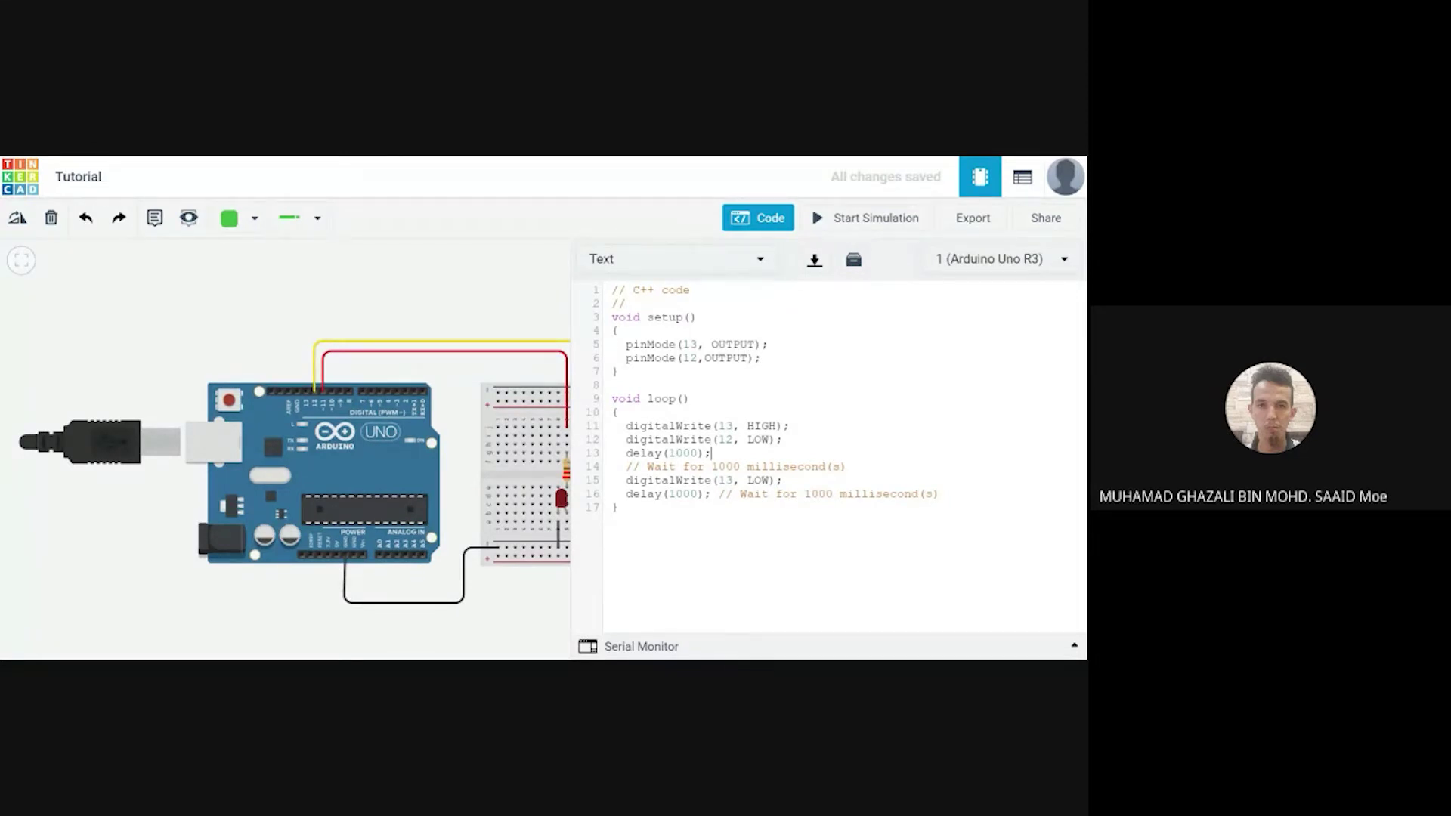
Rejoin the comment with the first delay line and insert a blank line before digitalWrite(13, LOW);
key("BackSpace")
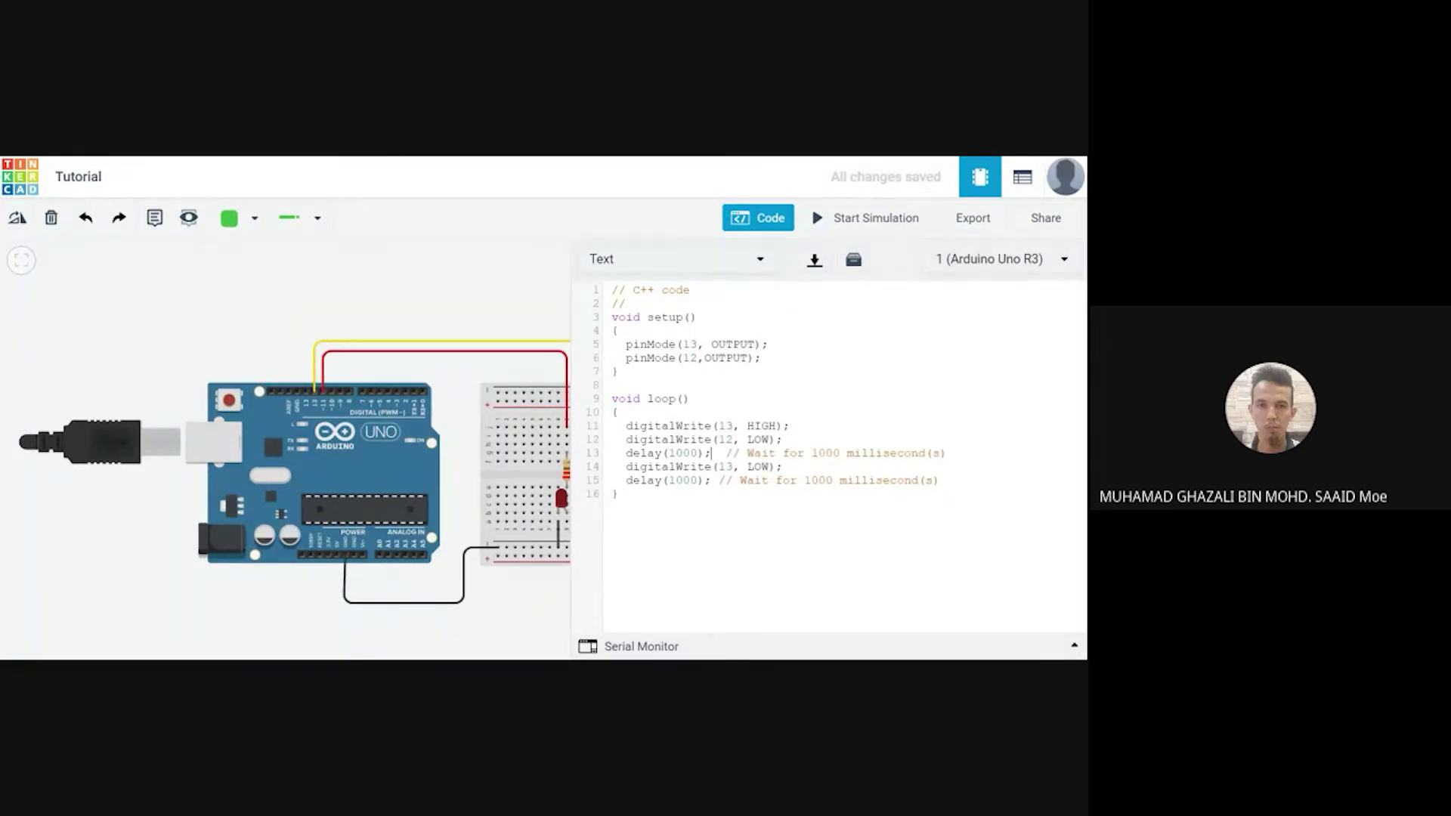
key("Return")
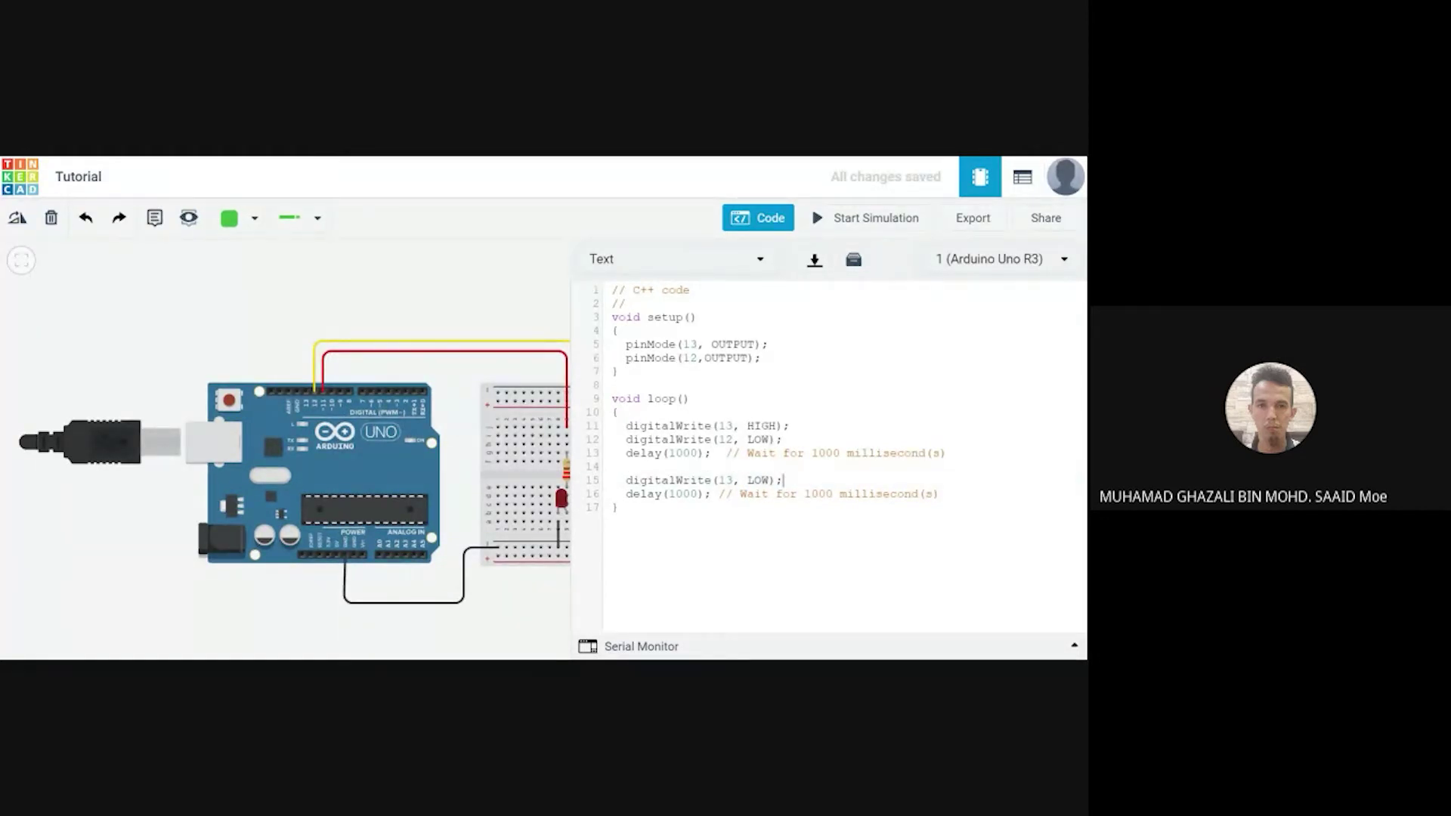
Add digitalWrite(12, HIGH); on a new line below digitalWrite(13, LOW); in loop()
left_click_drag(626, 426, 783, 440)
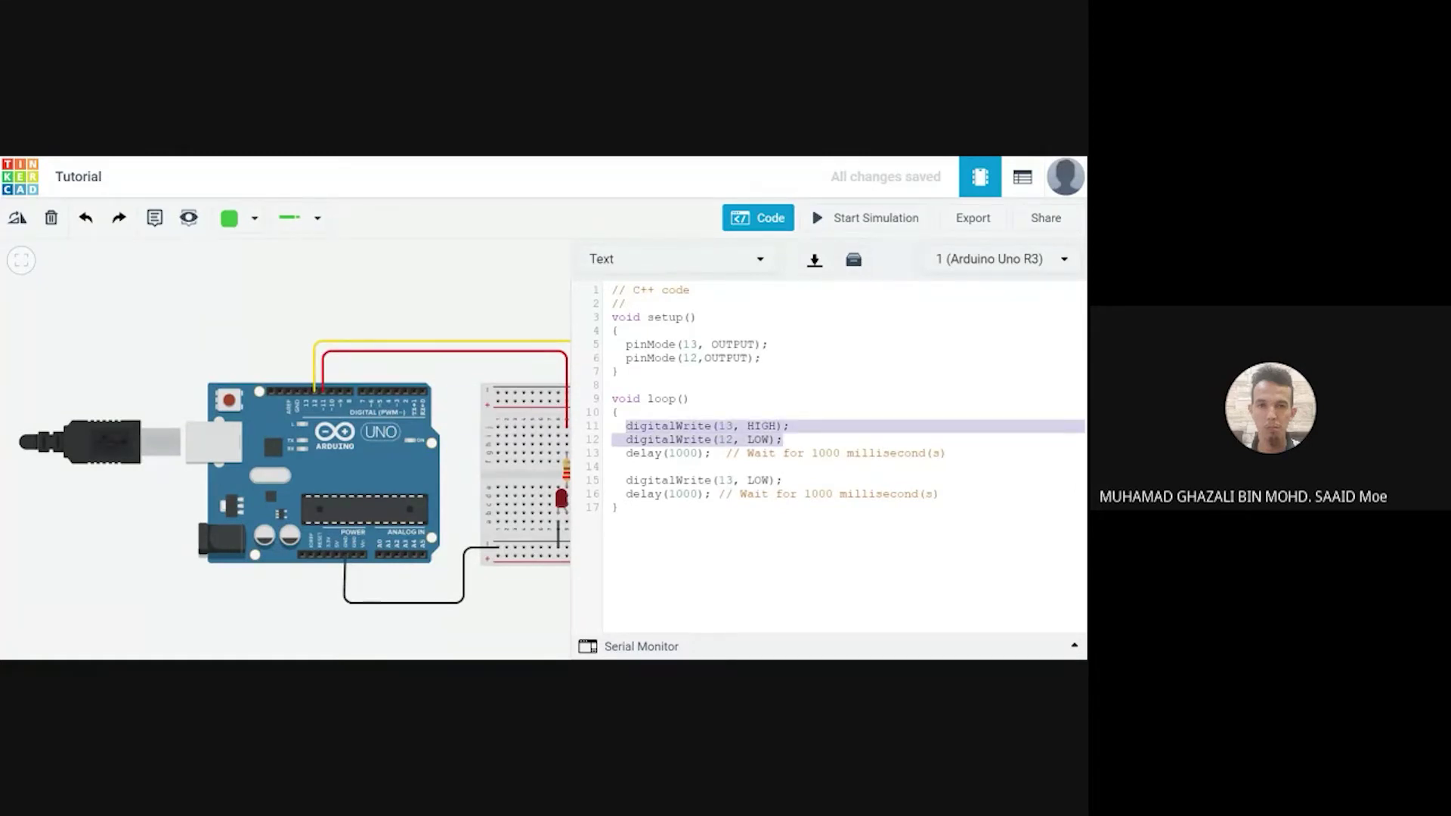
left_click_drag(625, 481, 783, 480)
left_click(785, 481)
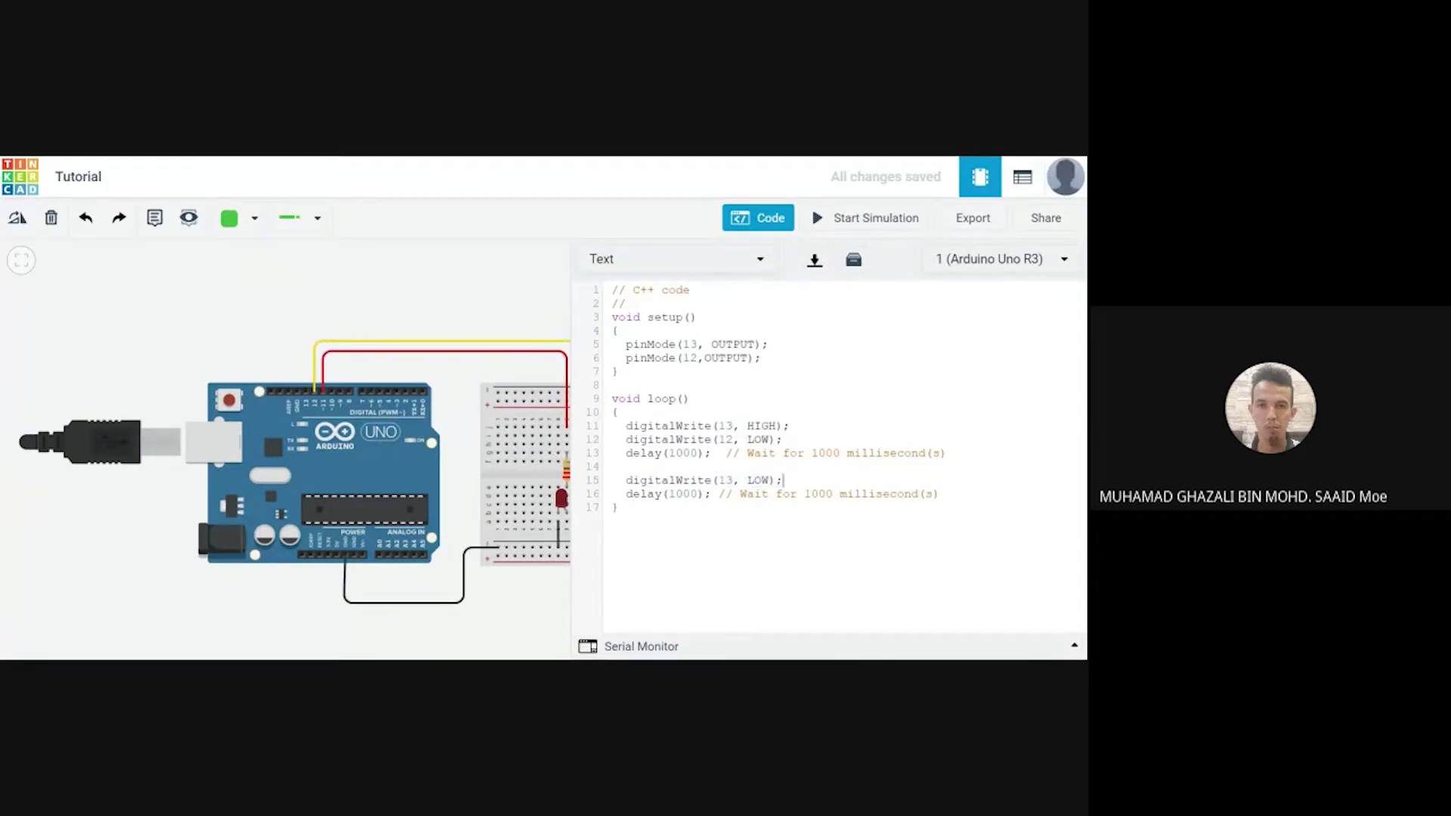
key("Return")
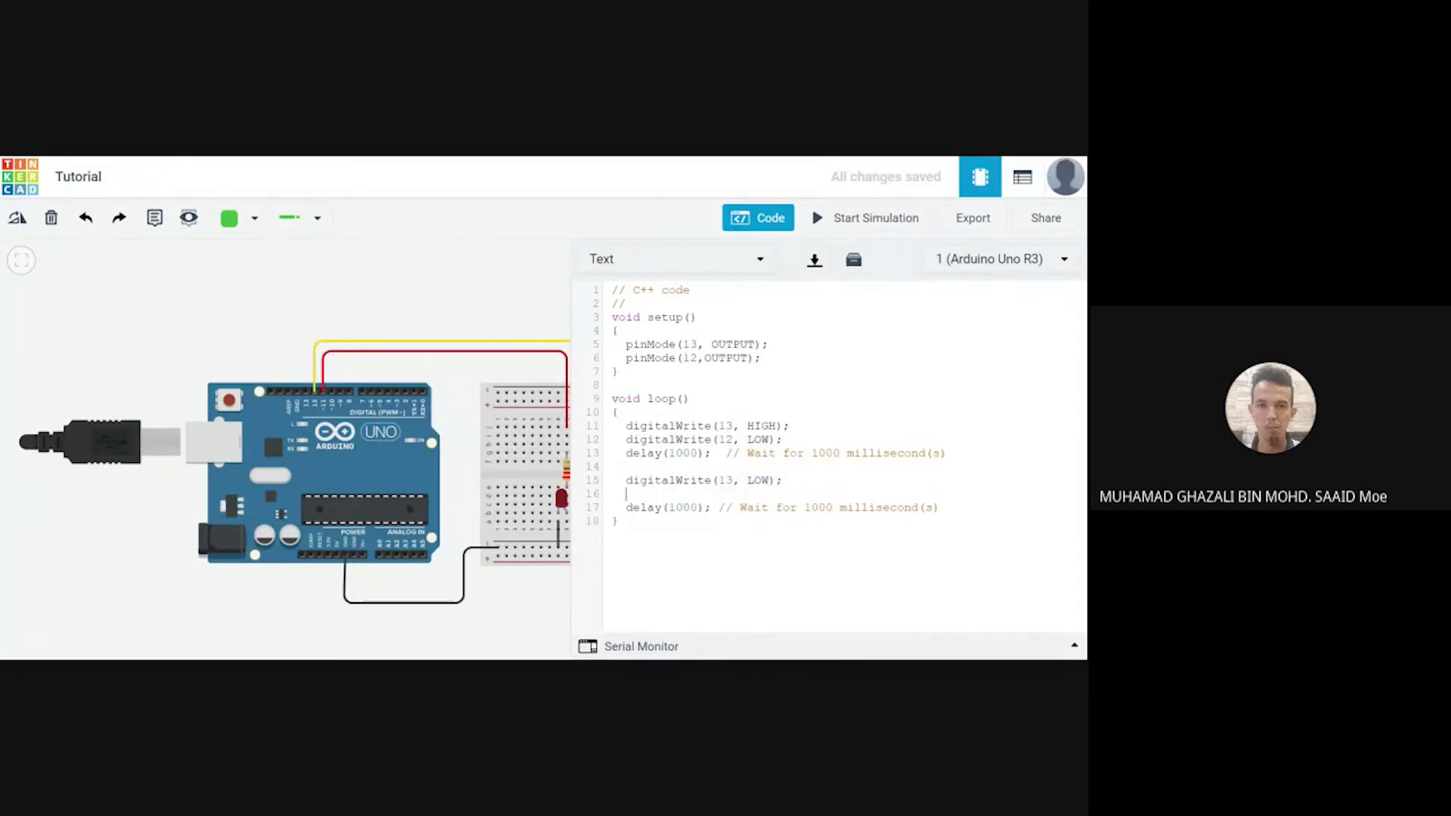
type("digitalWrite(12, HIGH);")
Close the code editor, run the simulation briefly and stop it
left_click(758, 218)
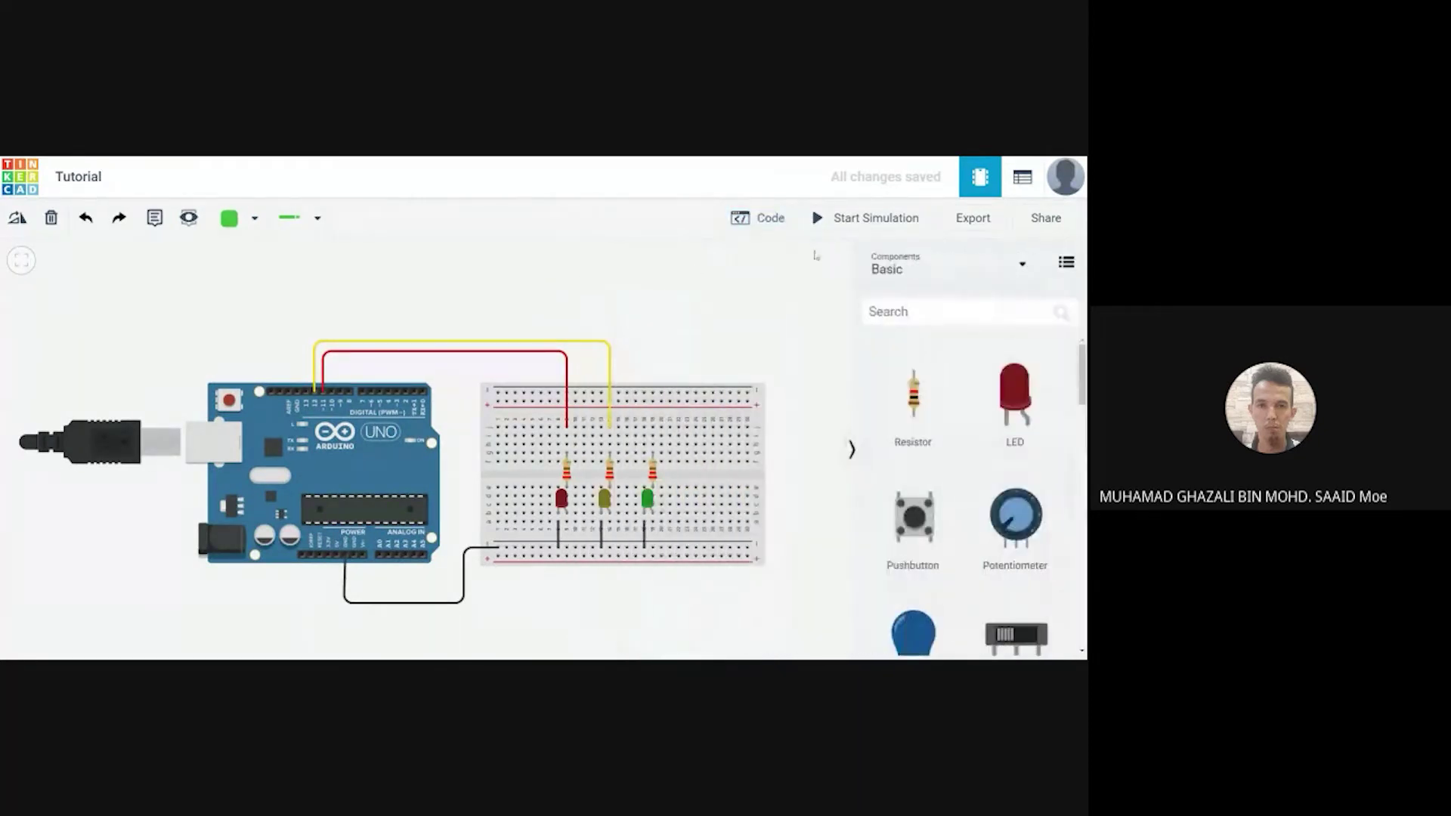
left_click(862, 225)
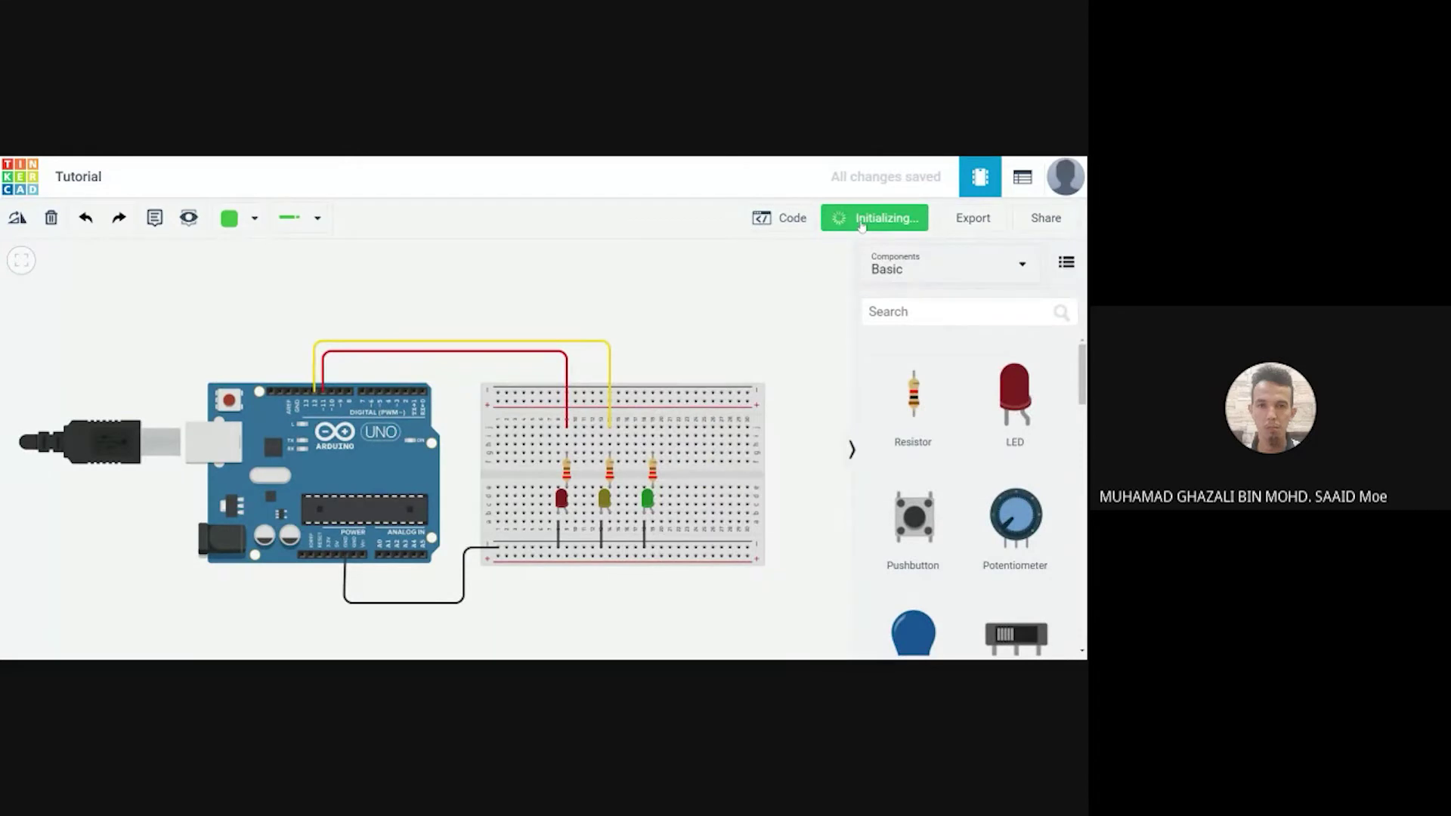
left_click(862, 220)
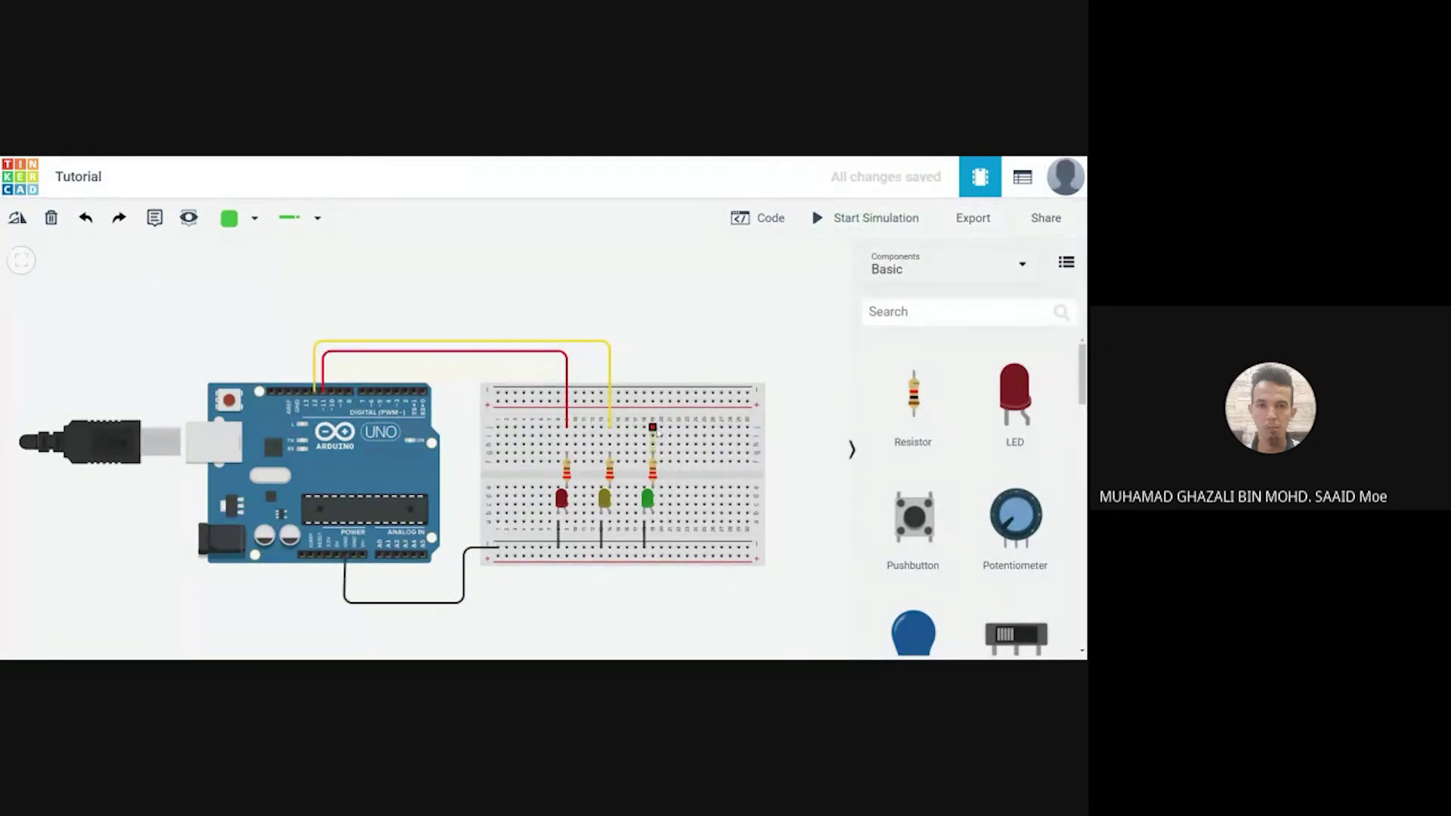
Wire the green LED's resistor column to Arduino digital pin 13 with a green wire routed above the yellow one, and test the circuit in simulation
left_click(653, 428)
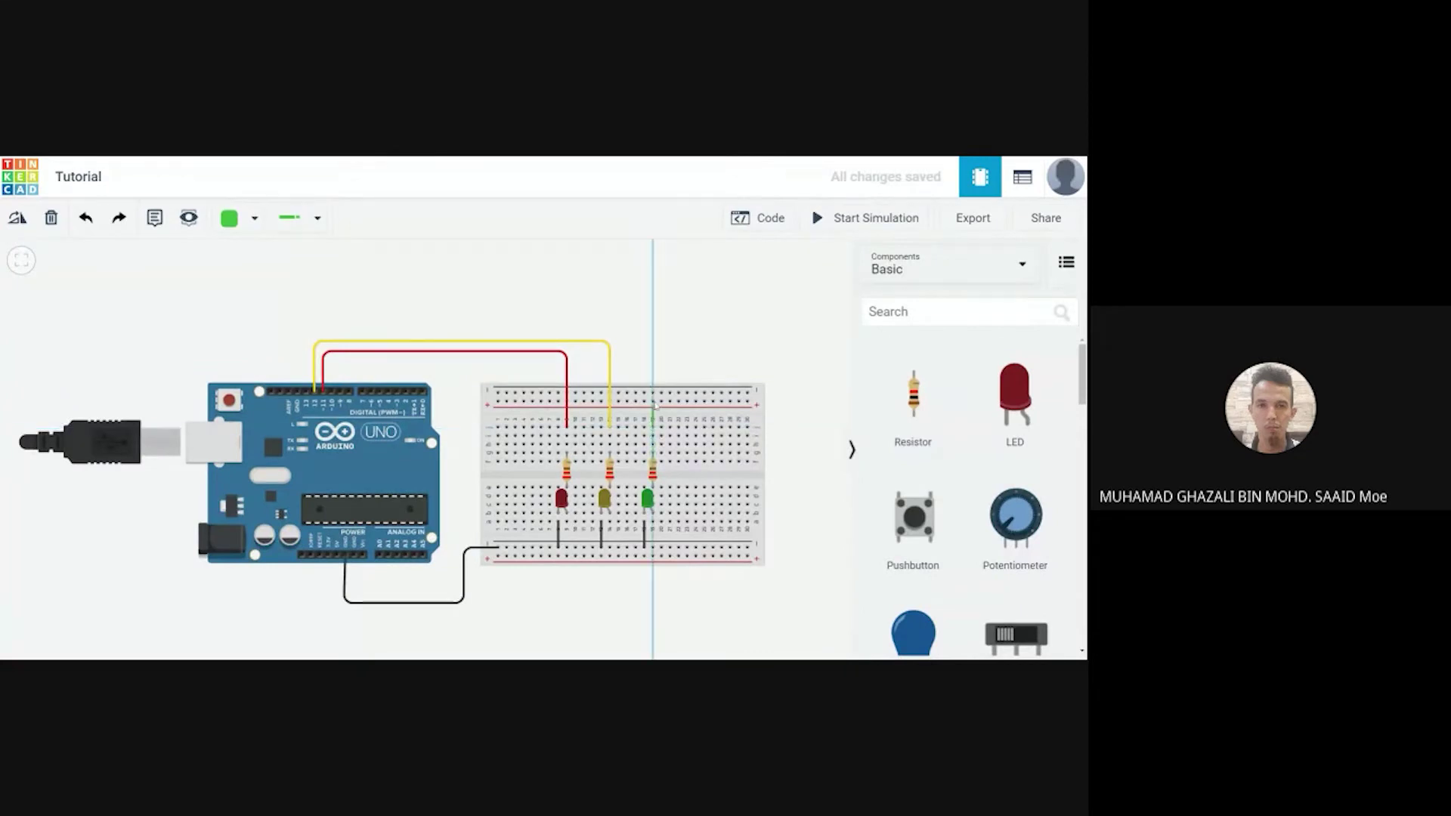
left_click(653, 330)
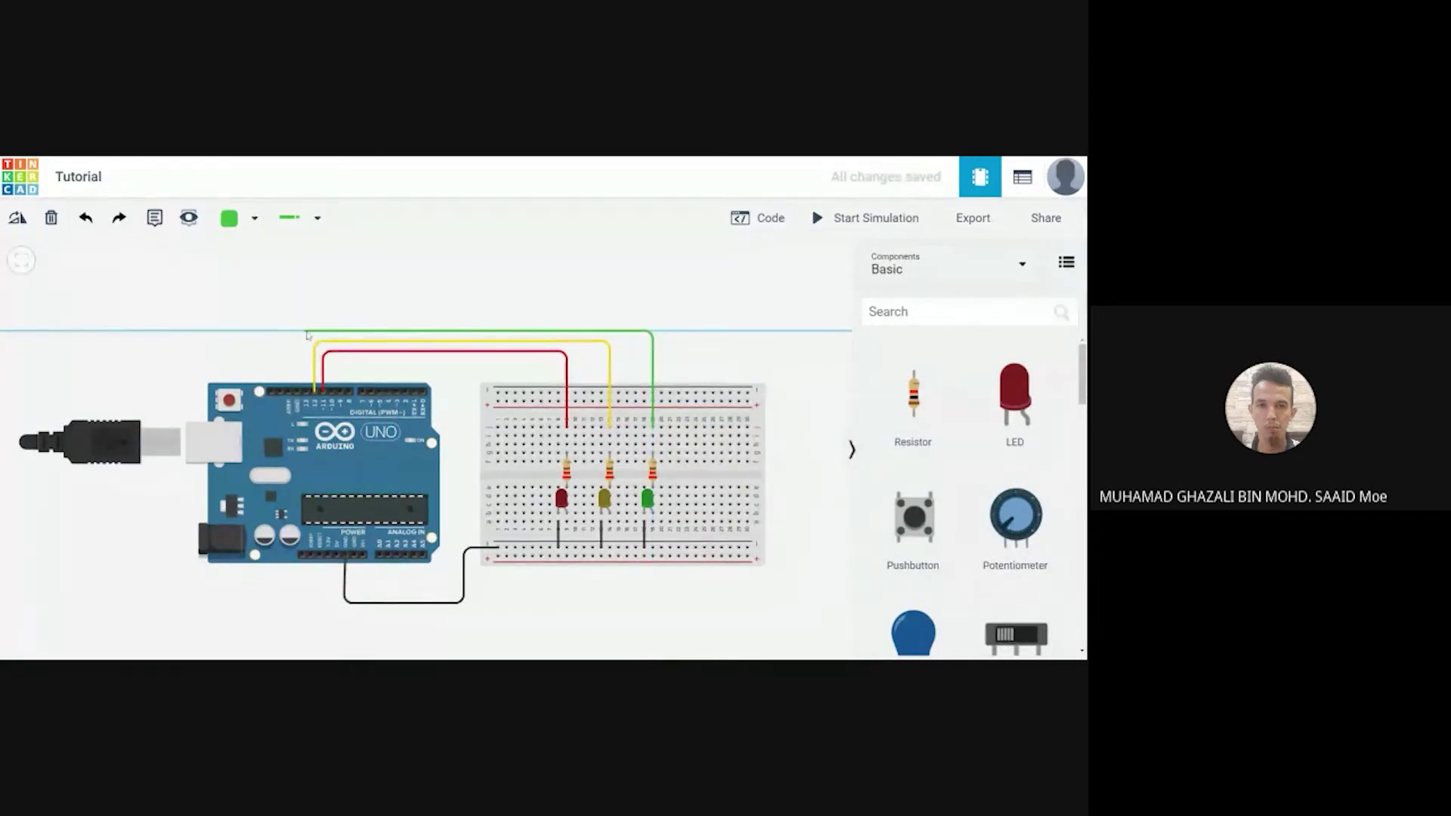
left_click(305, 331)
left_click(306, 389)
left_click(608, 275)
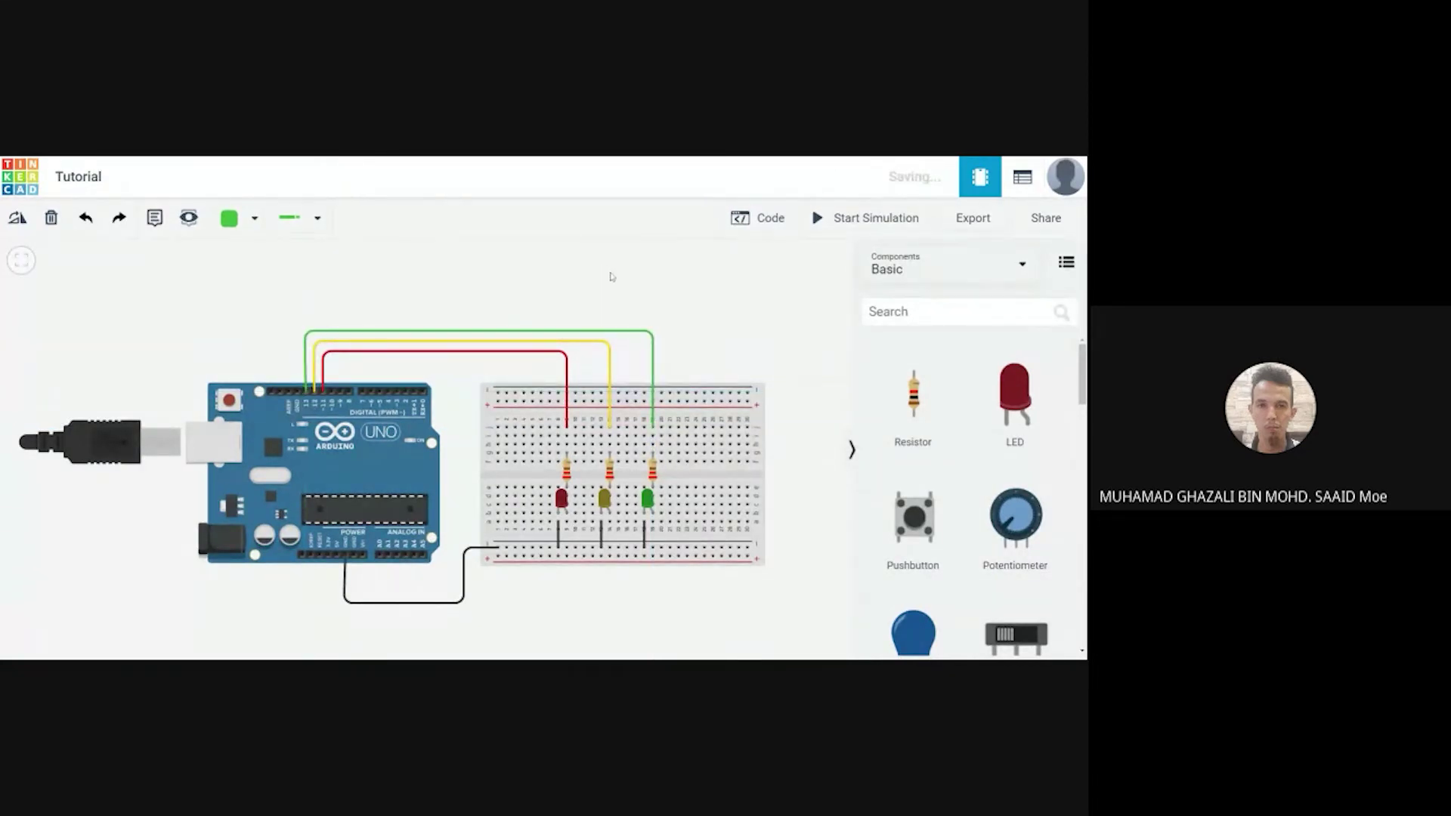
left_click(876, 221)
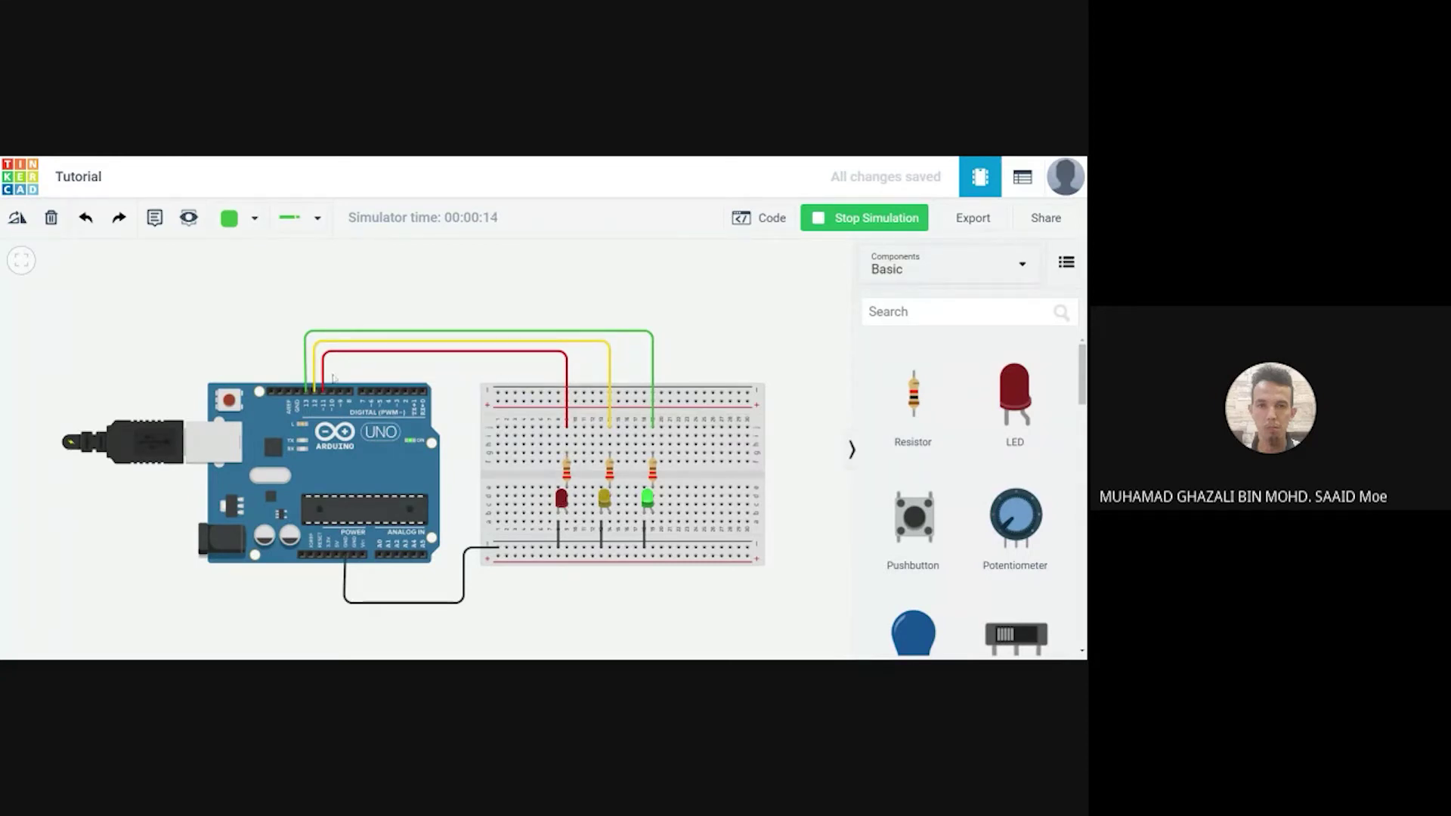
left_click(846, 227)
Reopen the code and add pinMode(11, OUTPUT); below the pin 12 line in setup()
left_click(752, 221)
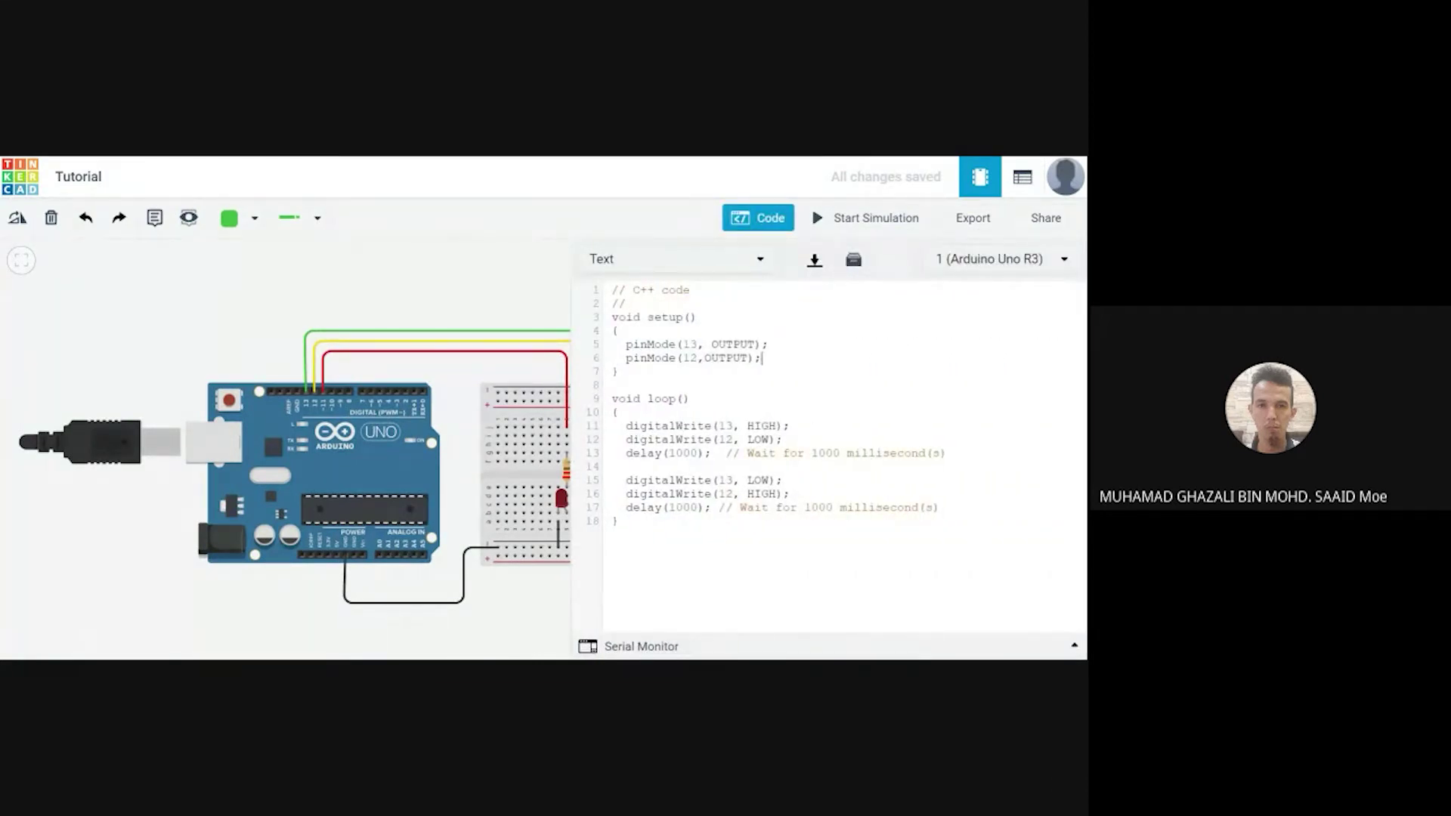
key("Return")
type("pinMode")
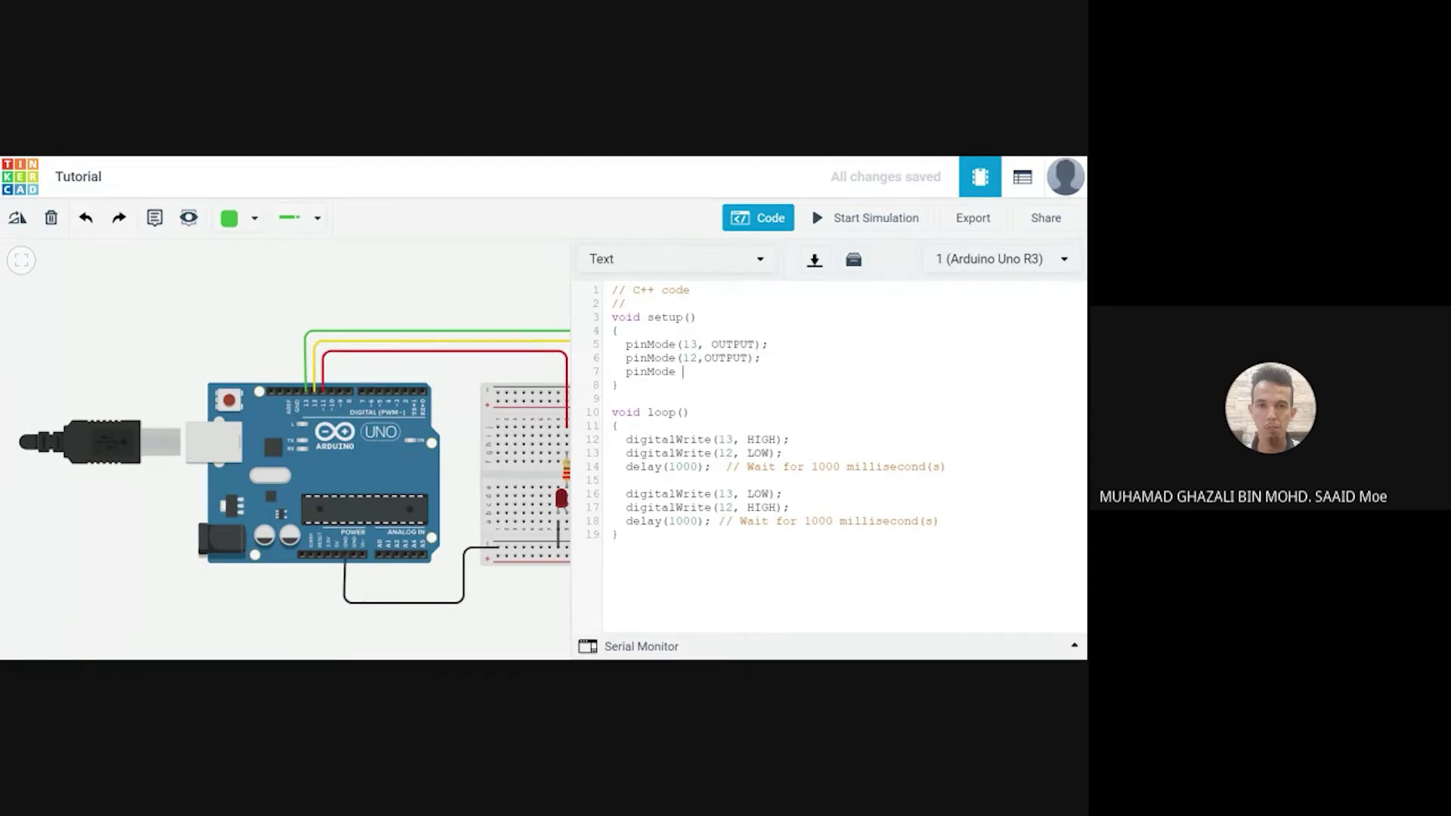
type(" (11, OUTPUT);")
Add digitalWrite(11, LOW); below digitalWrite(12, LOW); in the first block of loop()
left_click(784, 453)
key("Return")
type("dif")
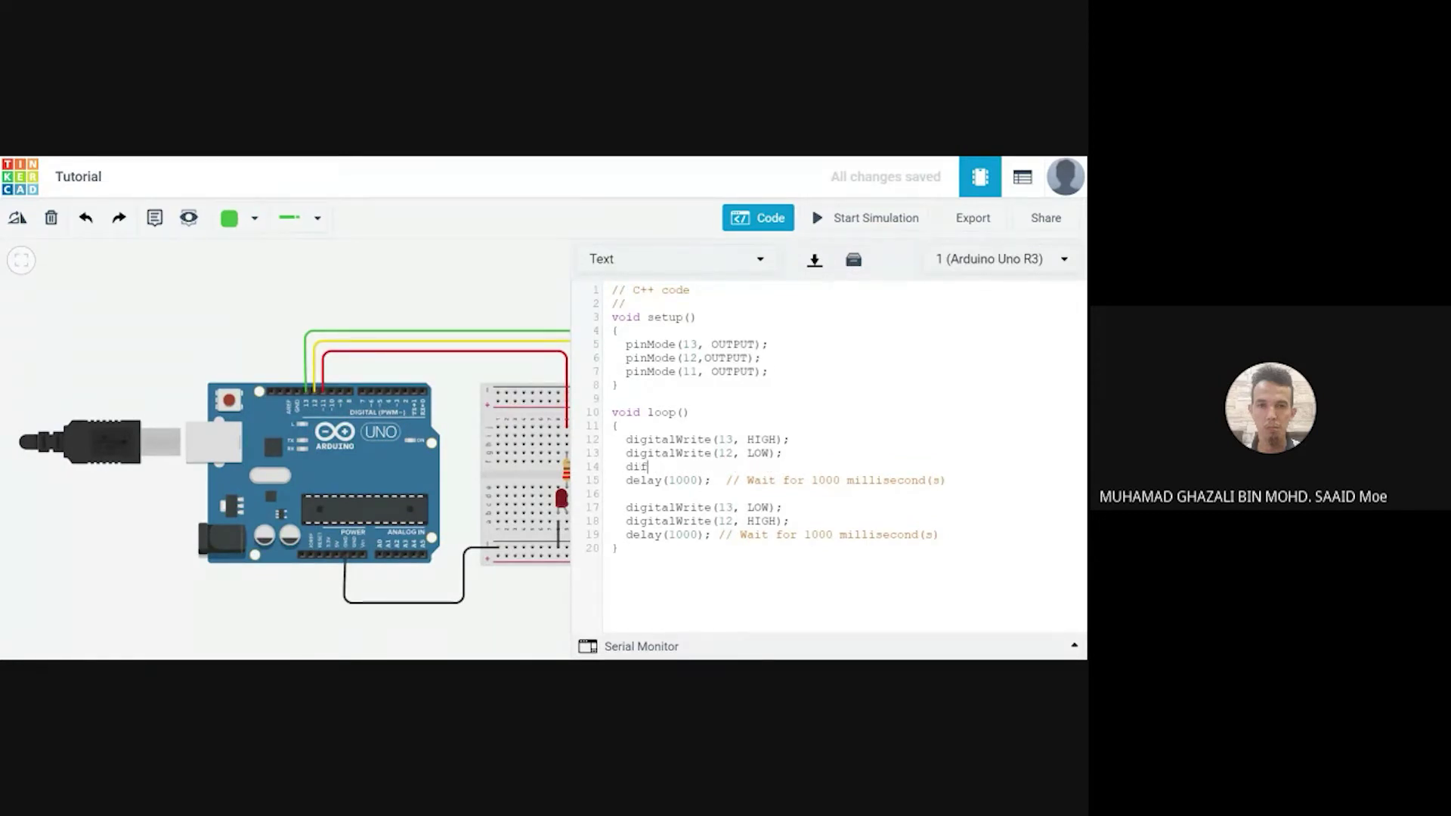
key("BackSpace")
type("gitalWrite(11, LOW);")
Add digitalWrite(11, LOW); below digitalWrite(12, HIGH); in the second block and review both blocks of loop()
key("Return")
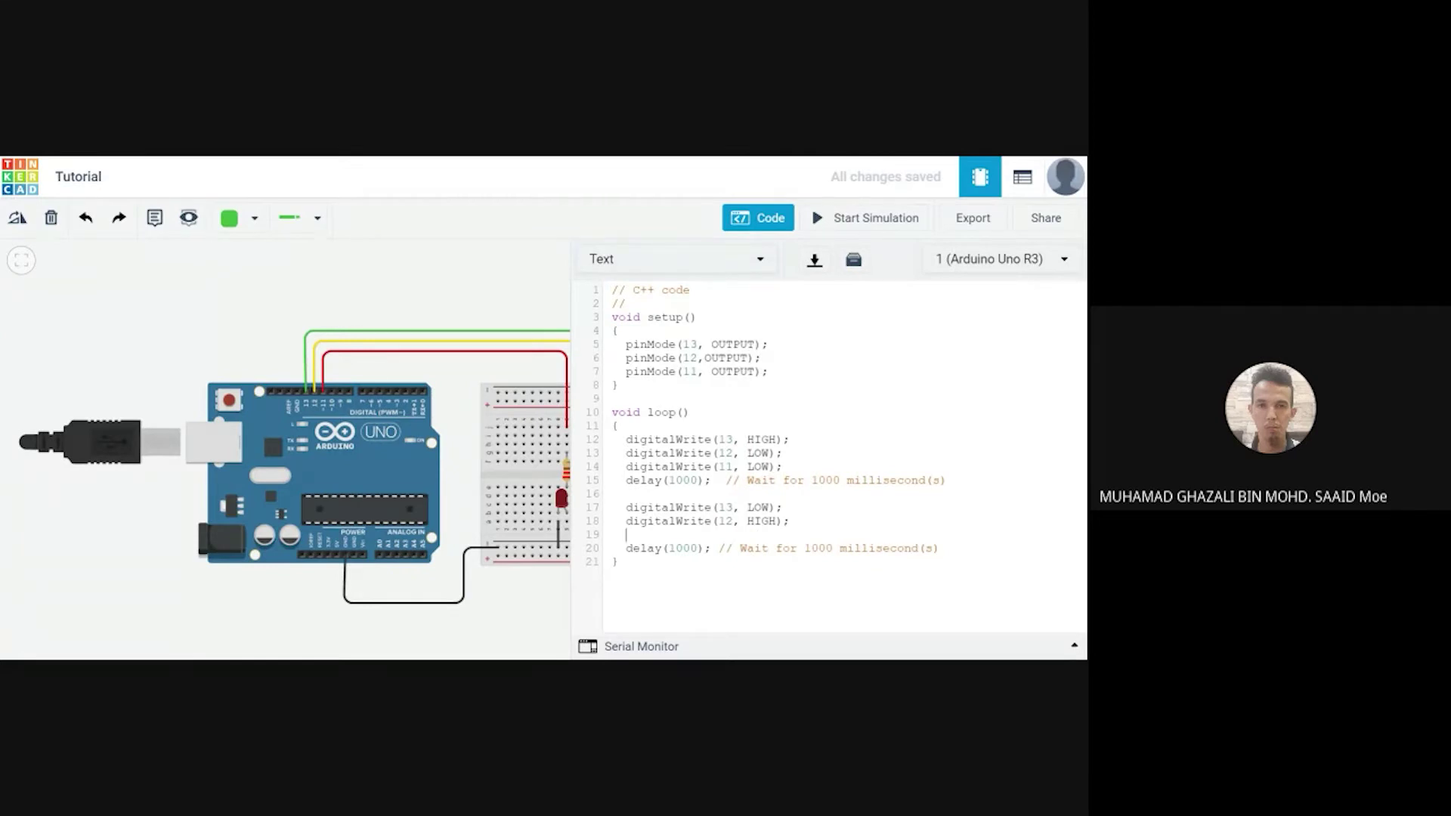
type("digitalWrite(11, LOW);")
left_click_drag(626, 439, 945, 481)
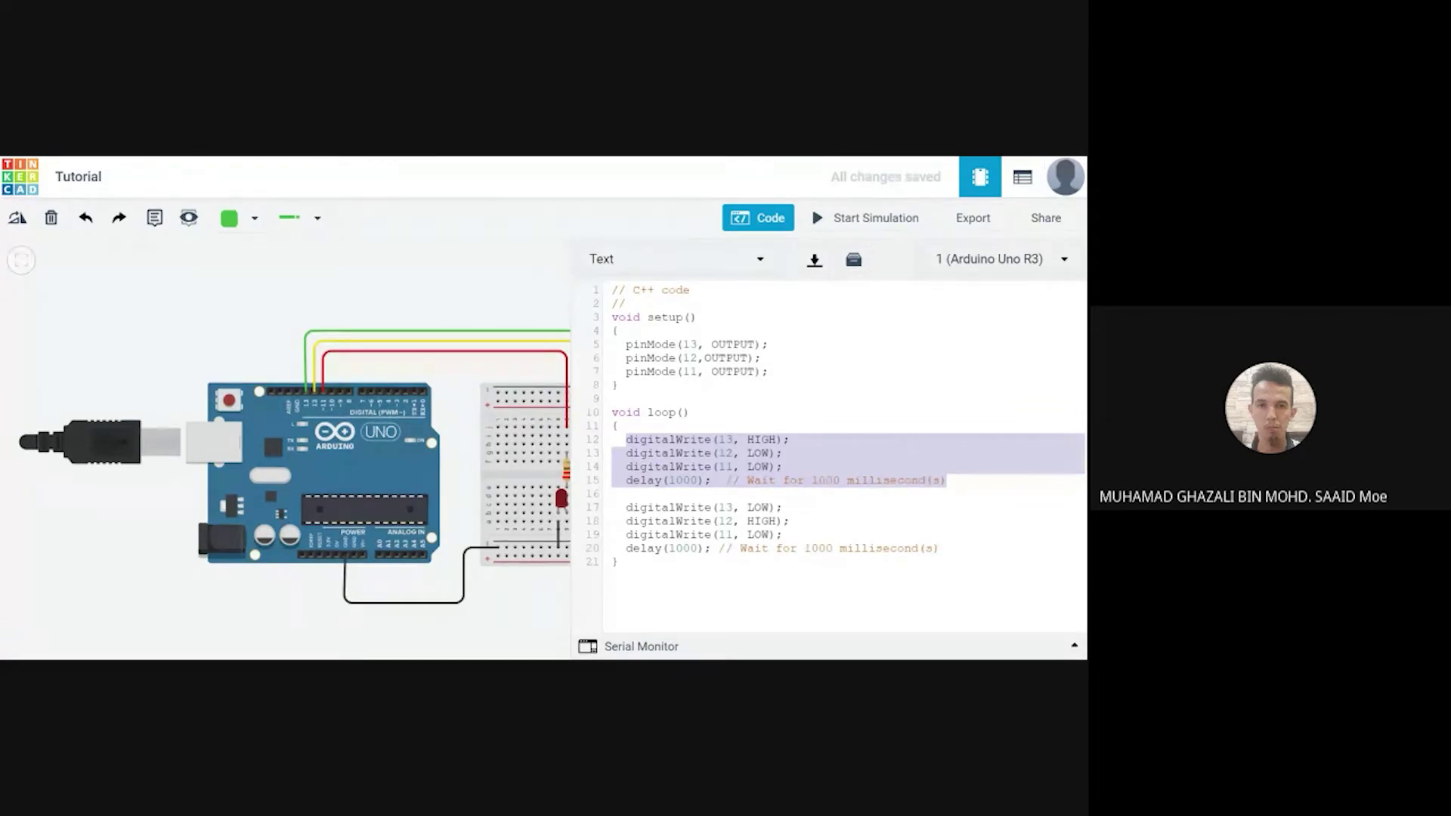
left_click_drag(627, 508, 783, 535)
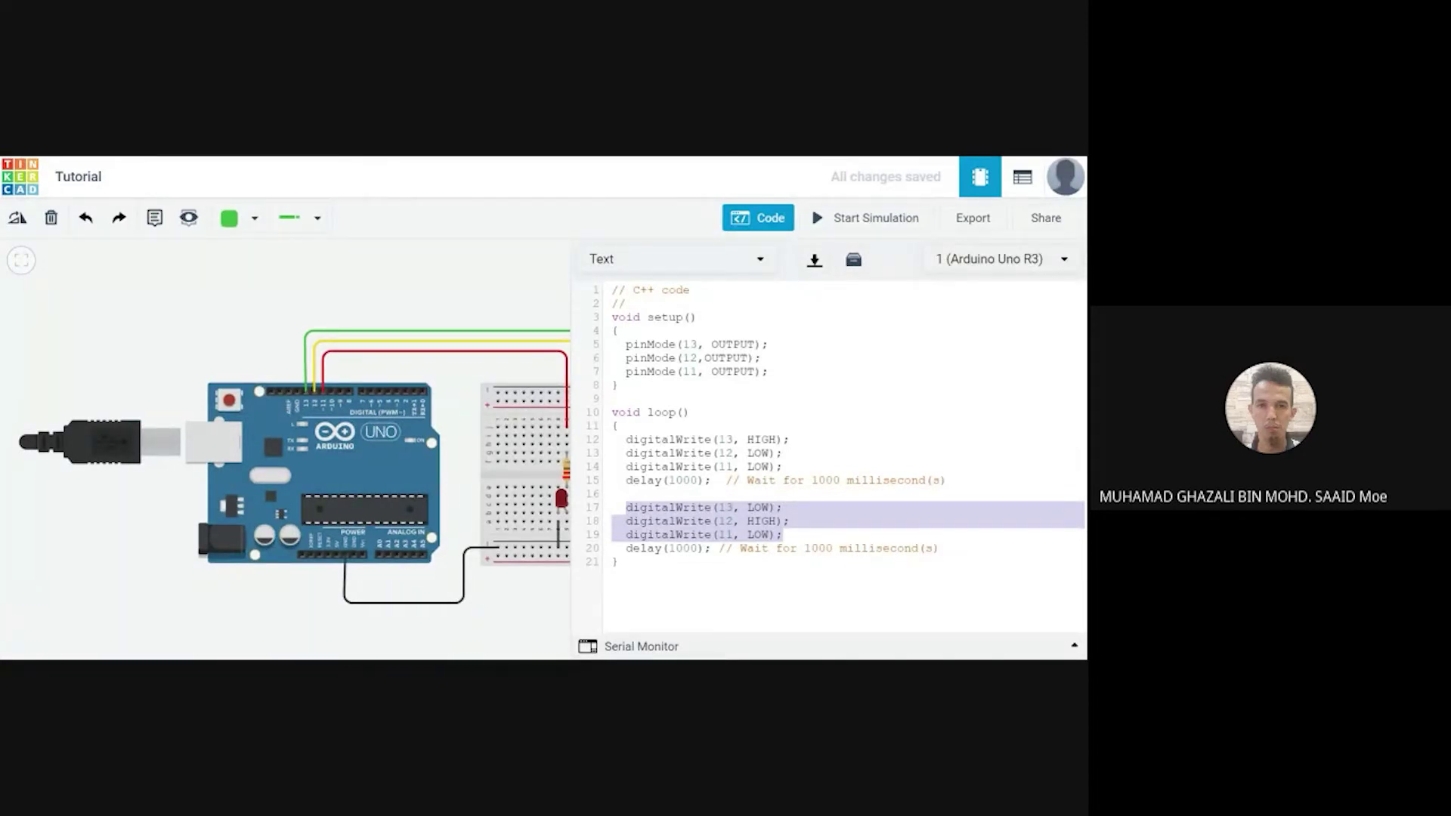
Duplicate the second block, its three digitalWrite lines and delay(1000);, below itself after a blank line
left_click(940, 549)
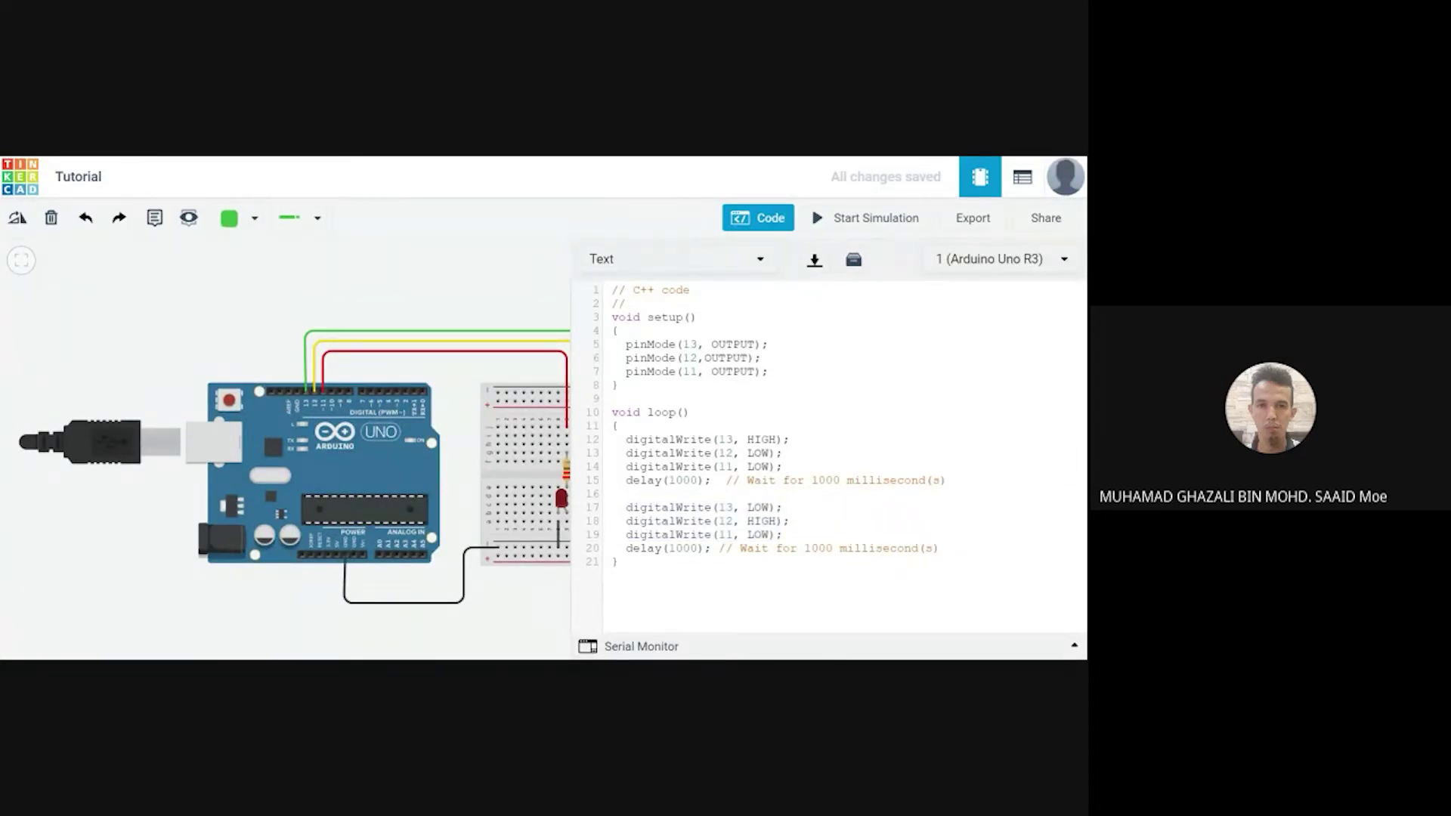
key("Return")
key("Return")
left_click_drag(626, 507, 711, 548)
key("ctrl+c")
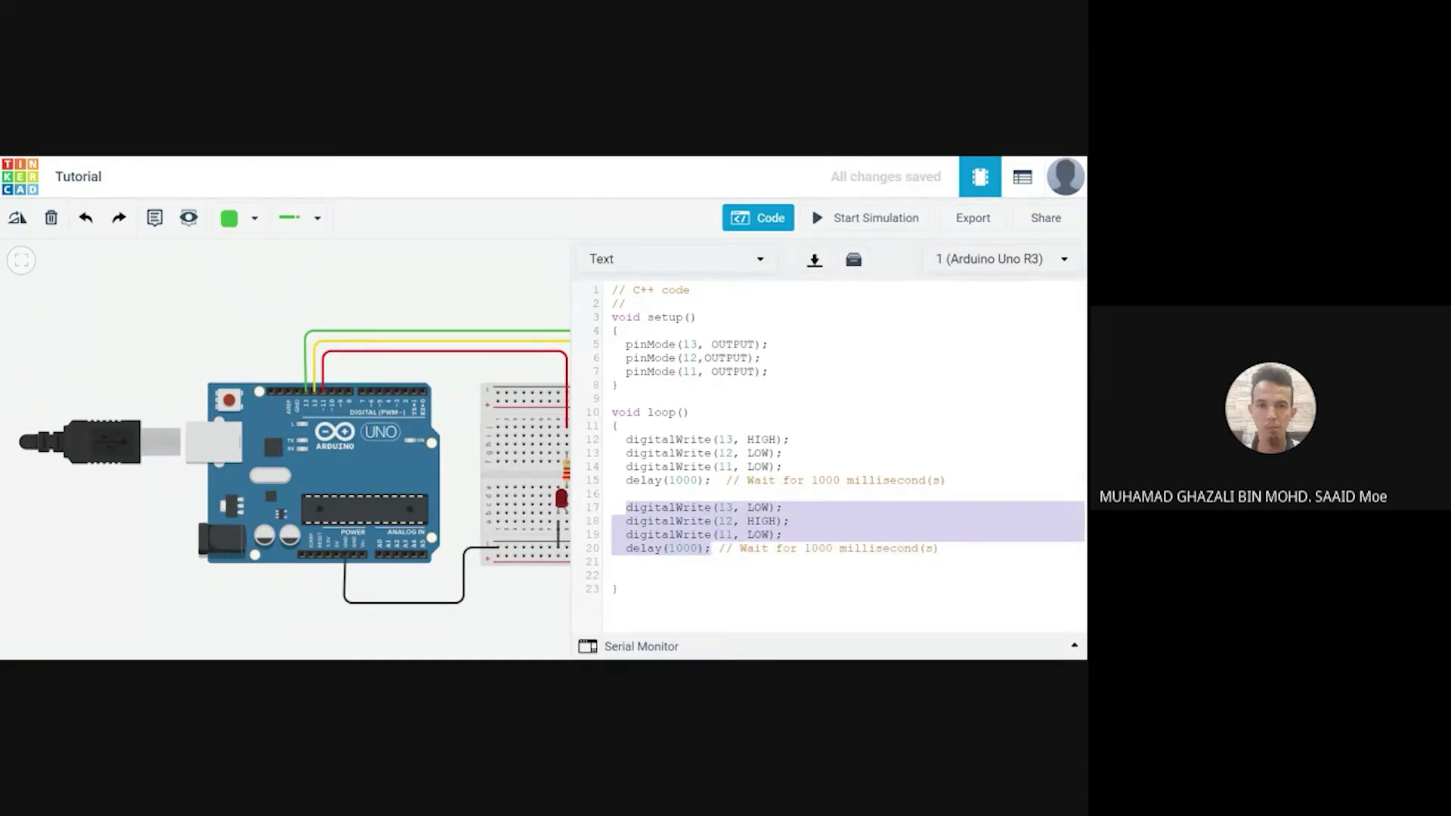
left_click(626, 575)
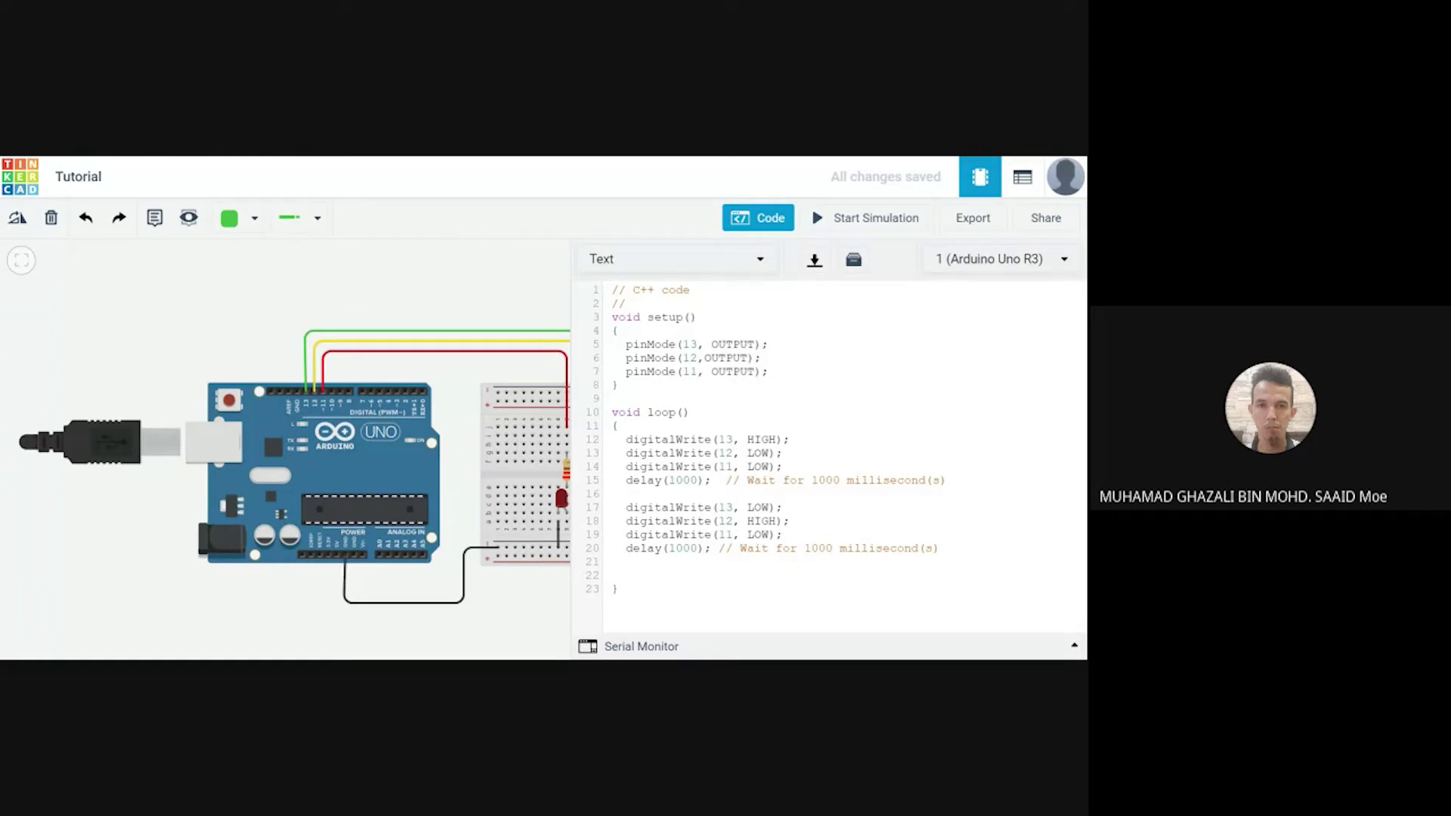
key("ctrl+v")
scroll(840, 457, "down", 1)
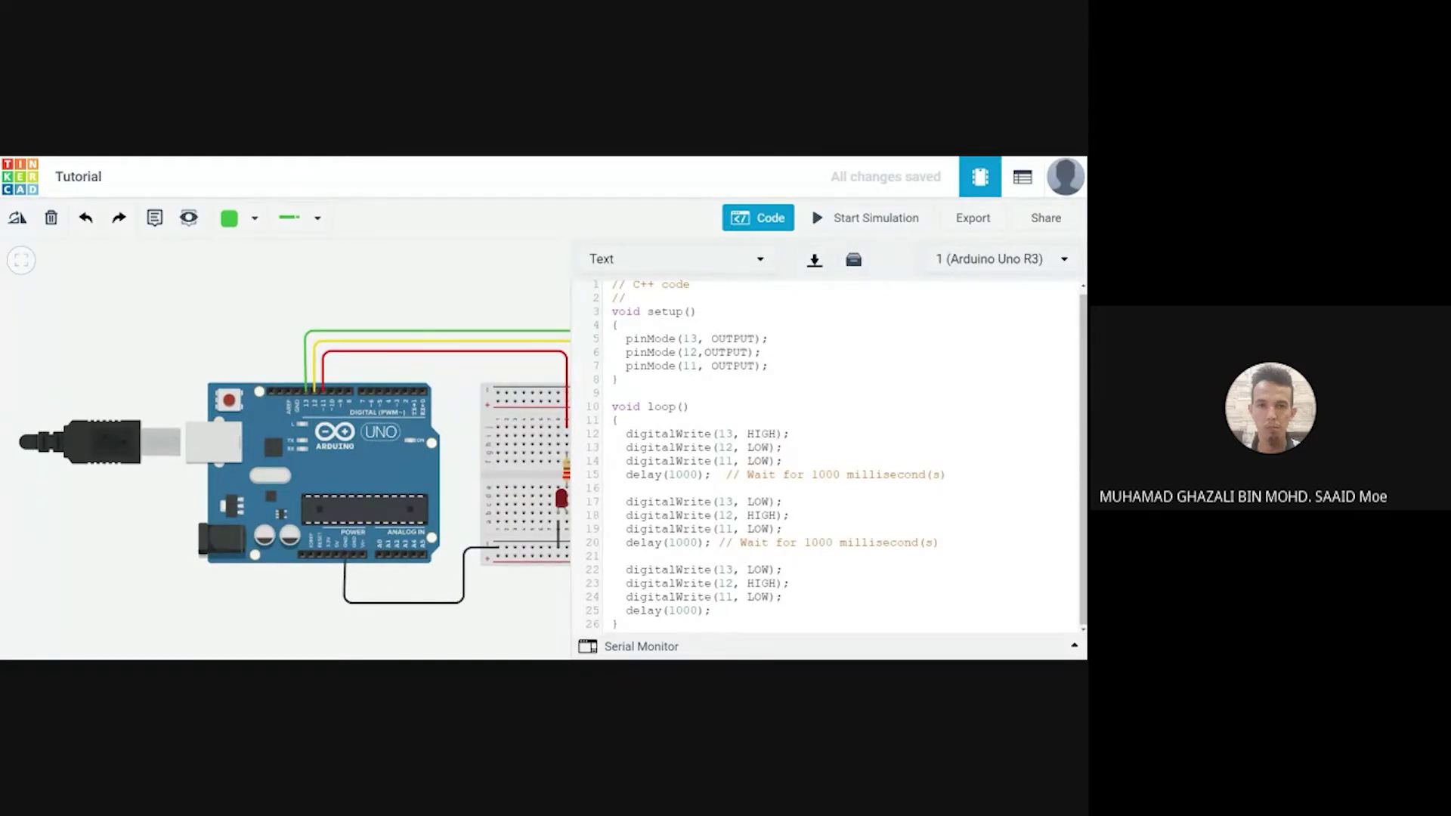
In the third block of loop(), set pin 12 to LOW and pin 11 to HIGH
key("BackSpace")
key("BackSpace")
key("BackSpace")
key("BackSpace")
type("LOW")
left_click(769, 597)
key("BackSpace")
key("BackSpace")
key("BackSpace")
type("HIGH")
Close the code editor, run the simulation to check the three-LED sequence, and stop it
left_click(758, 218)
left_click(868, 227)
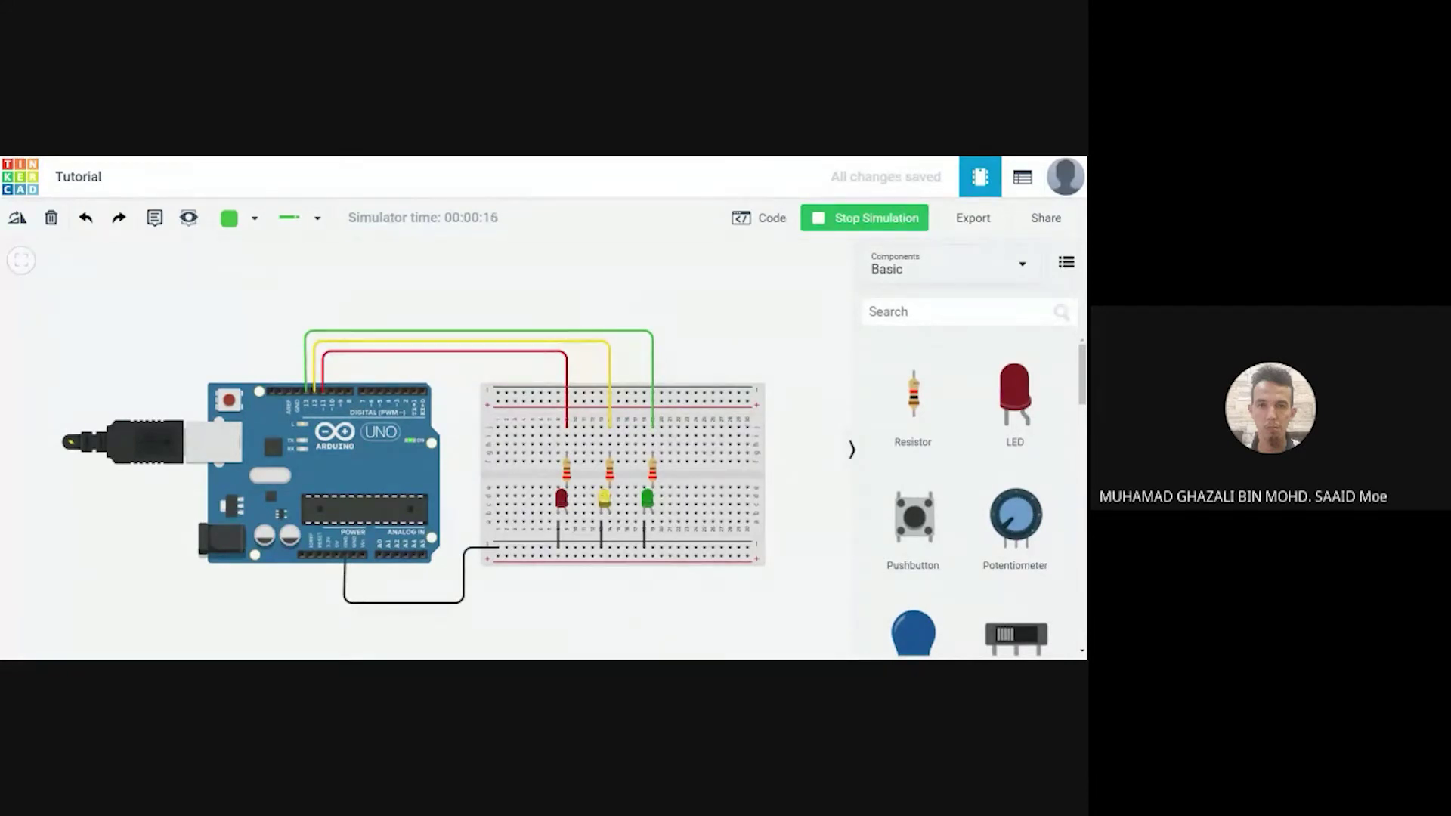
left_click(831, 221)
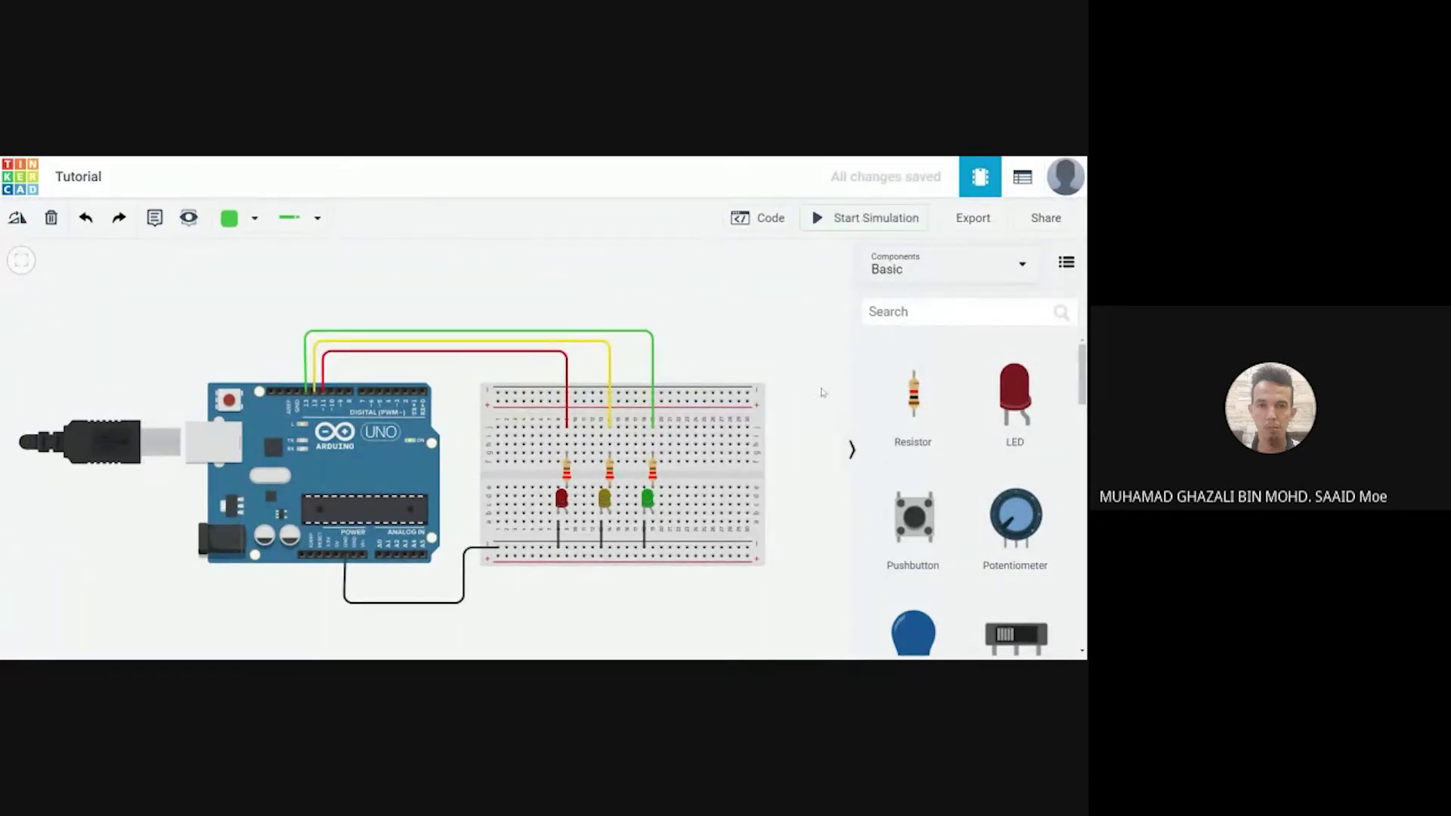
Reopen the code and examine the first block's delay(1000); and digitalWrite(13, HIGH); lines
left_click(774, 219)
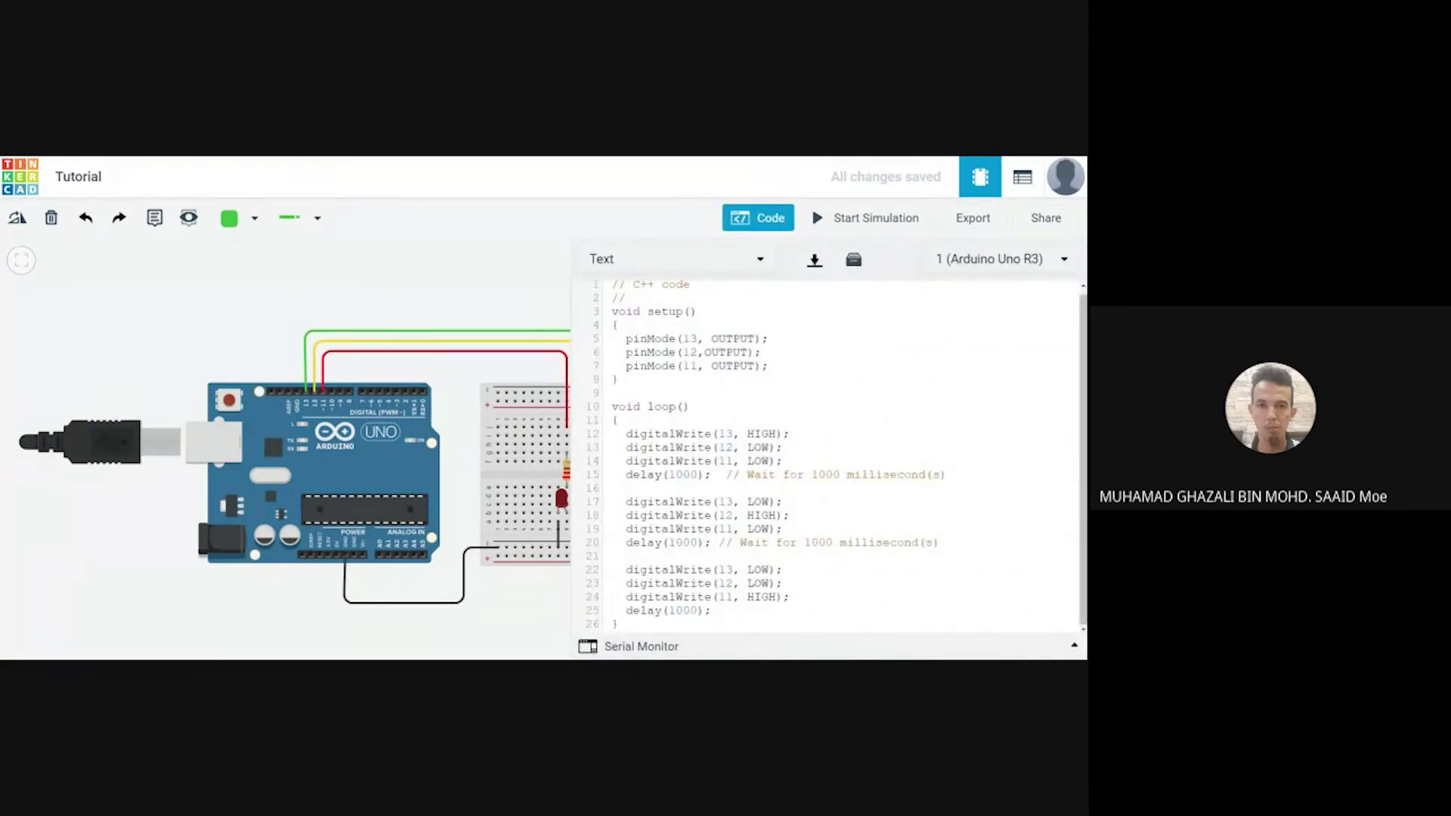
left_click_drag(626, 475, 697, 475)
left_click(791, 435)
Switch to the Arduino introduction PDF in Adobe Acrobat and browse from the Operator slides to Tutorial 5 Kawalan Masa and its Pengenalan slide
left_click(520, 289)
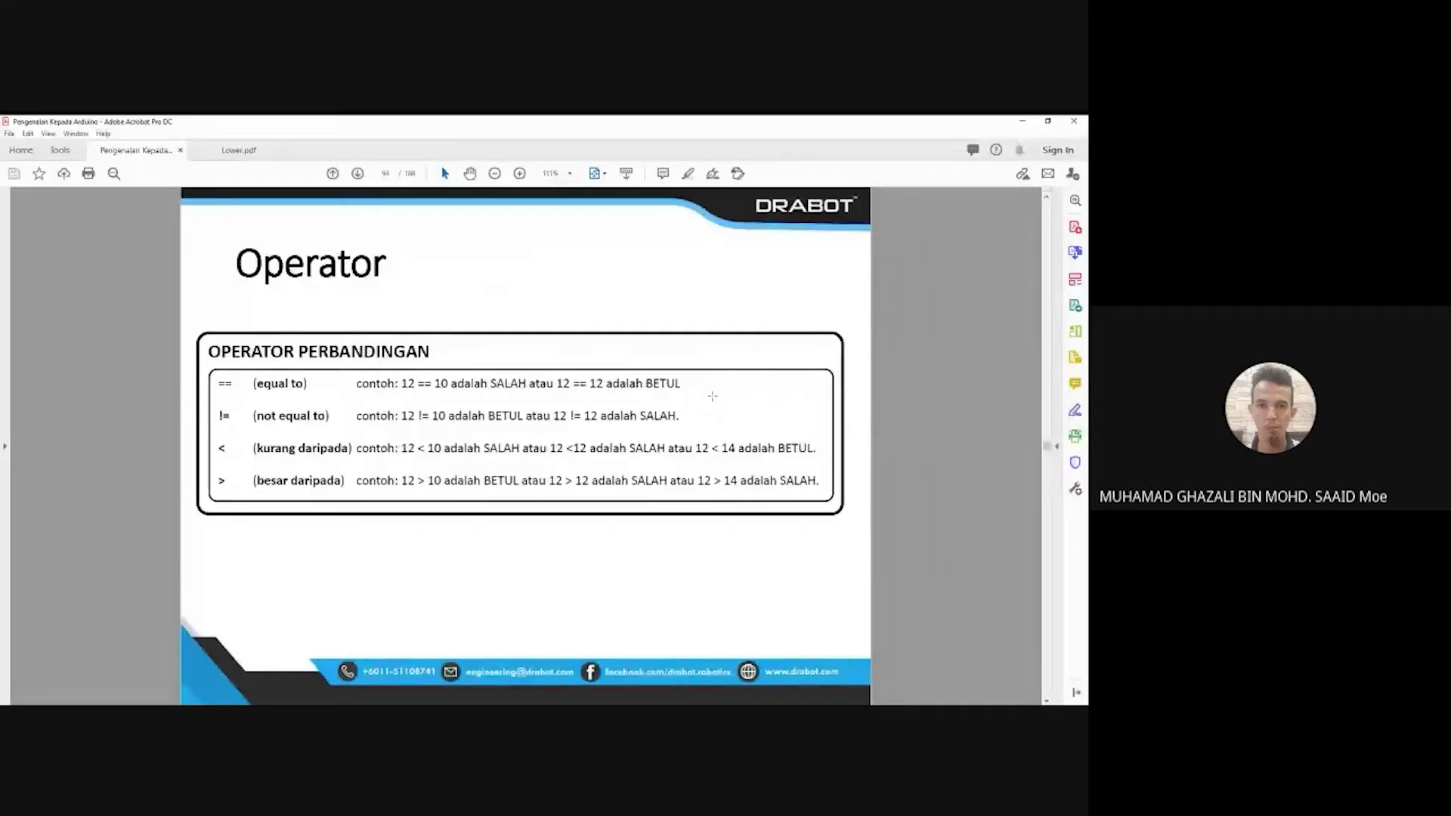
scroll(711, 401, "down", 4)
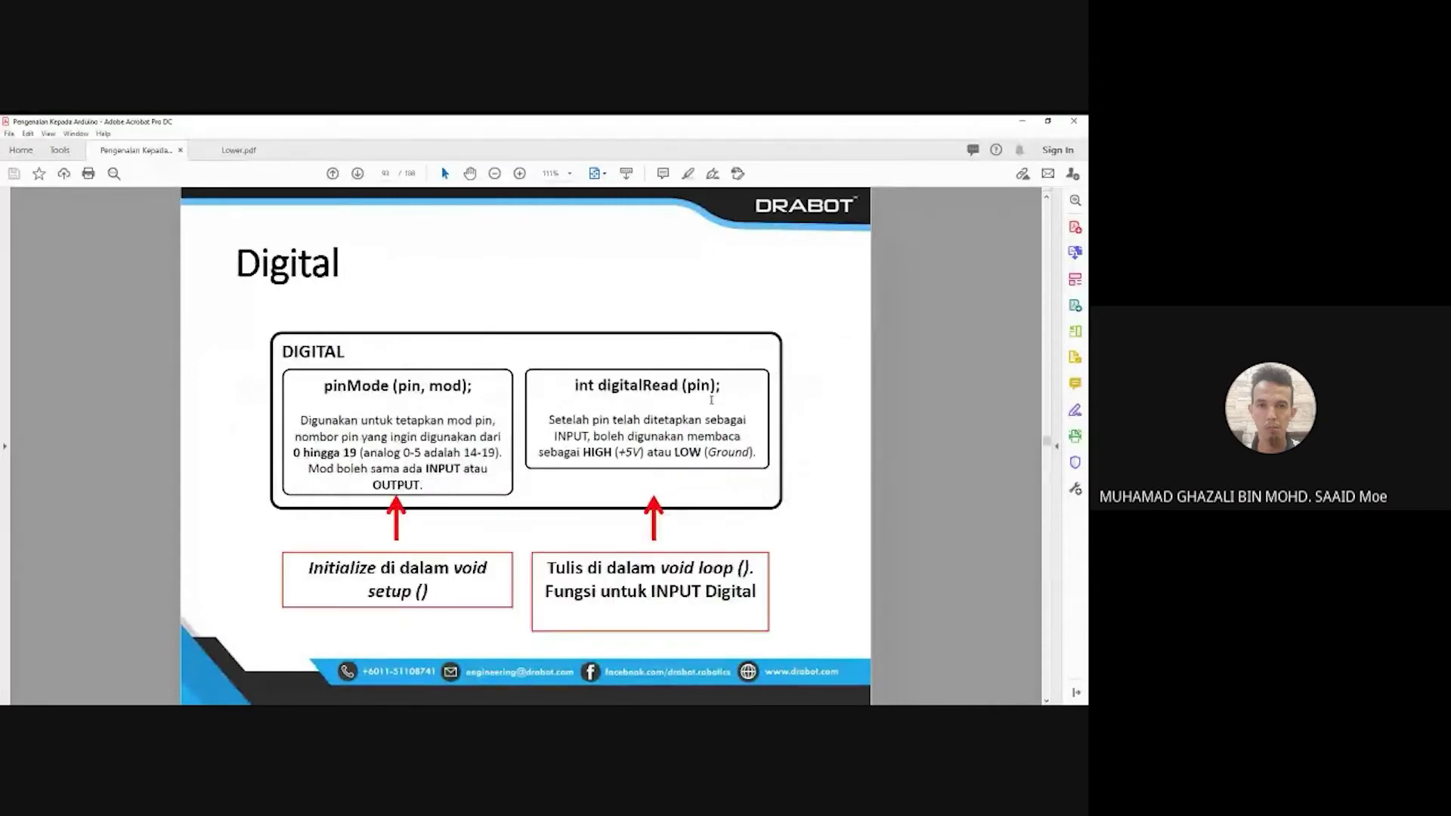
scroll(711, 400, "down", 4)
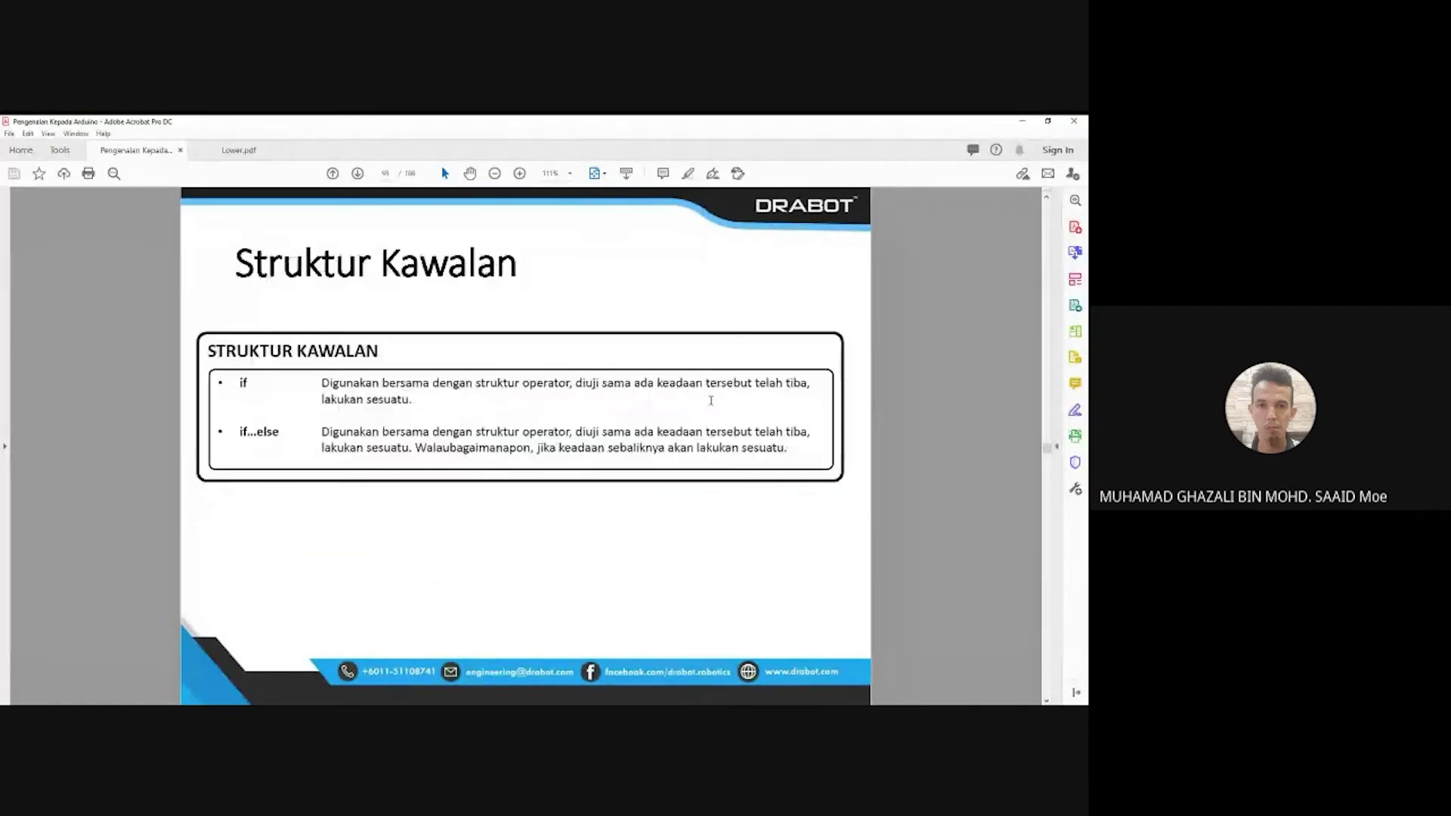
scroll(719, 411, "down", 1)
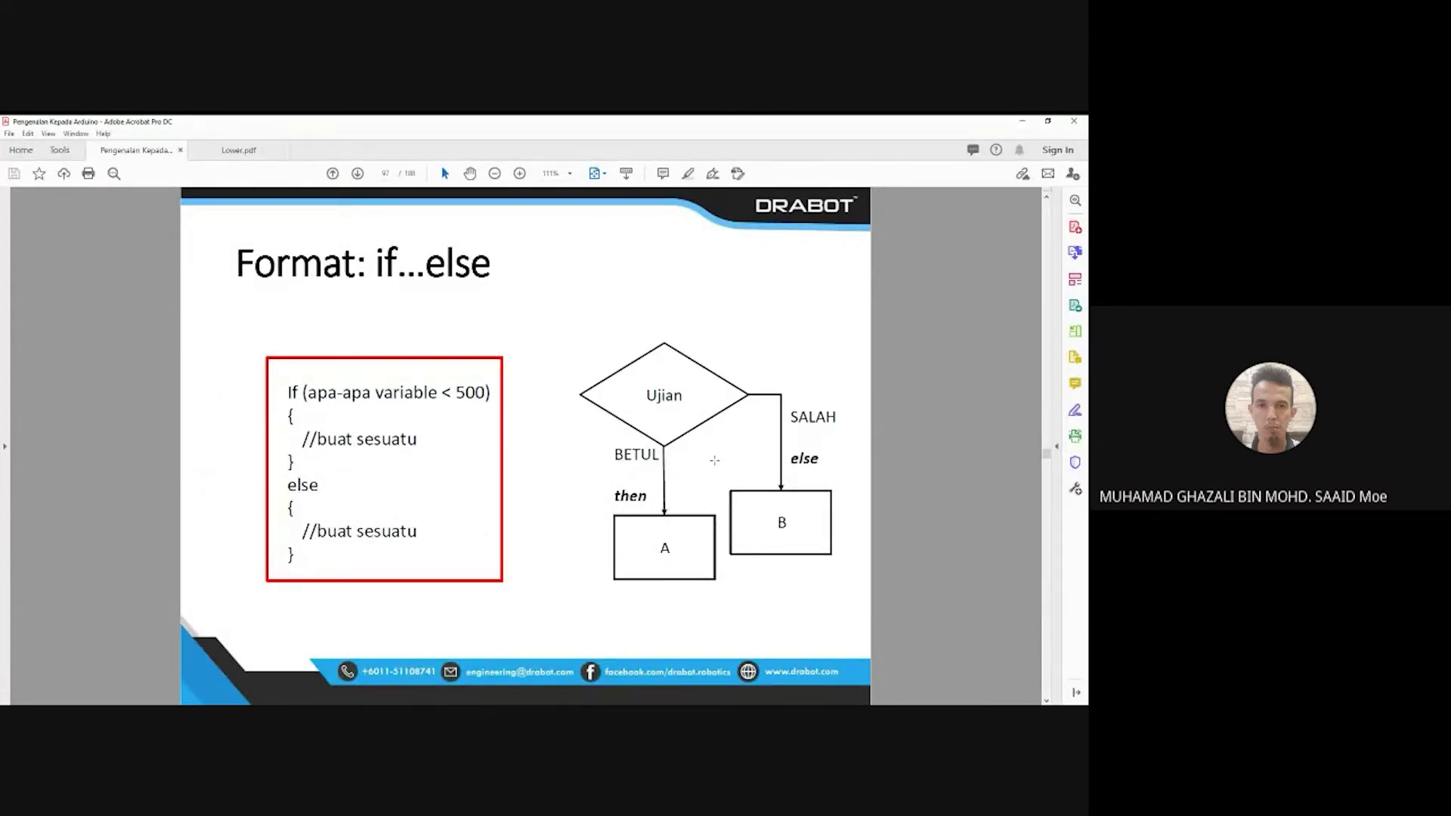
scroll(714, 460, "up", 2)
scroll(711, 463, "down", 2)
scroll(687, 471, "down", 1)
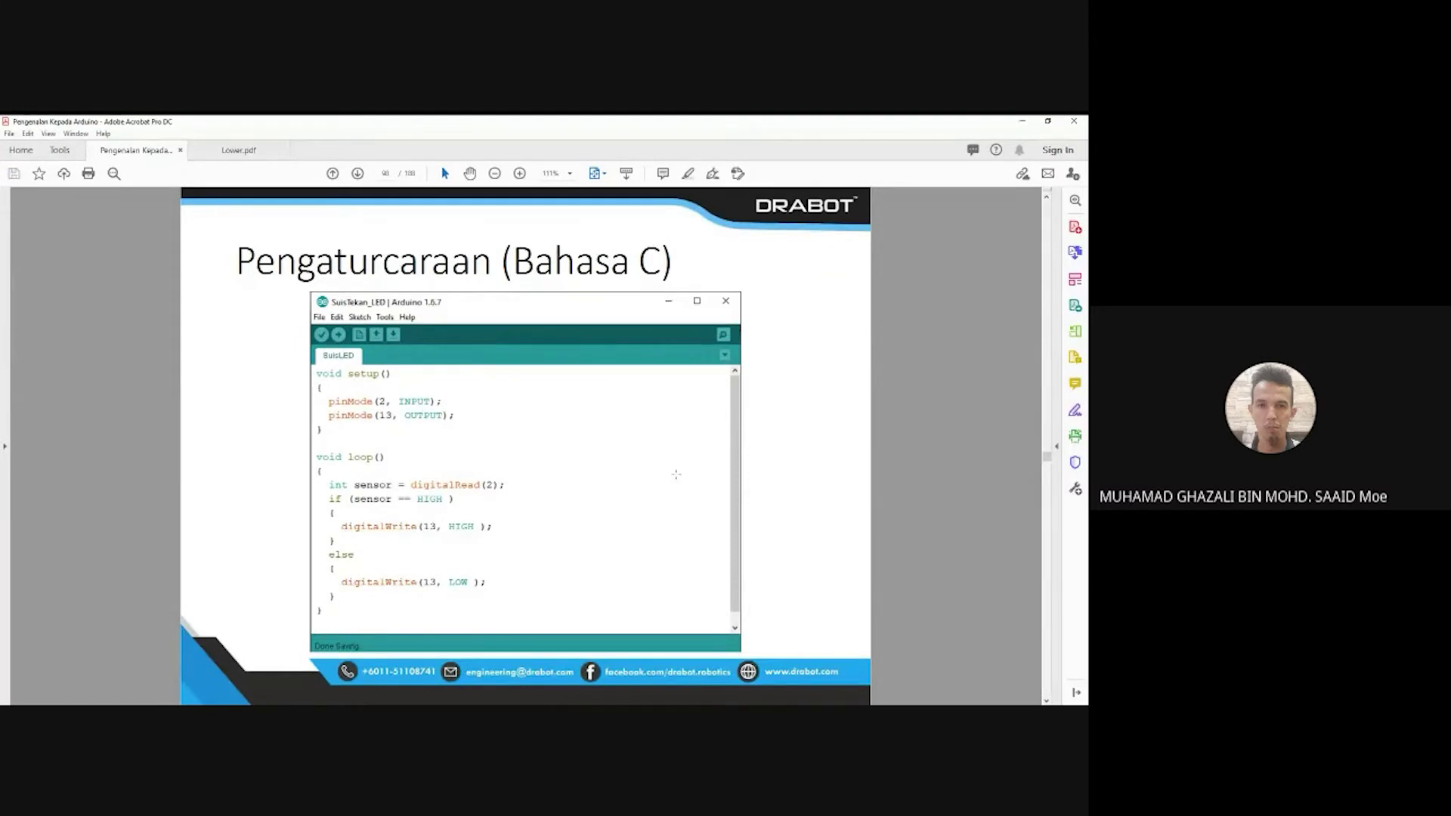
scroll(677, 474, "down", 1)
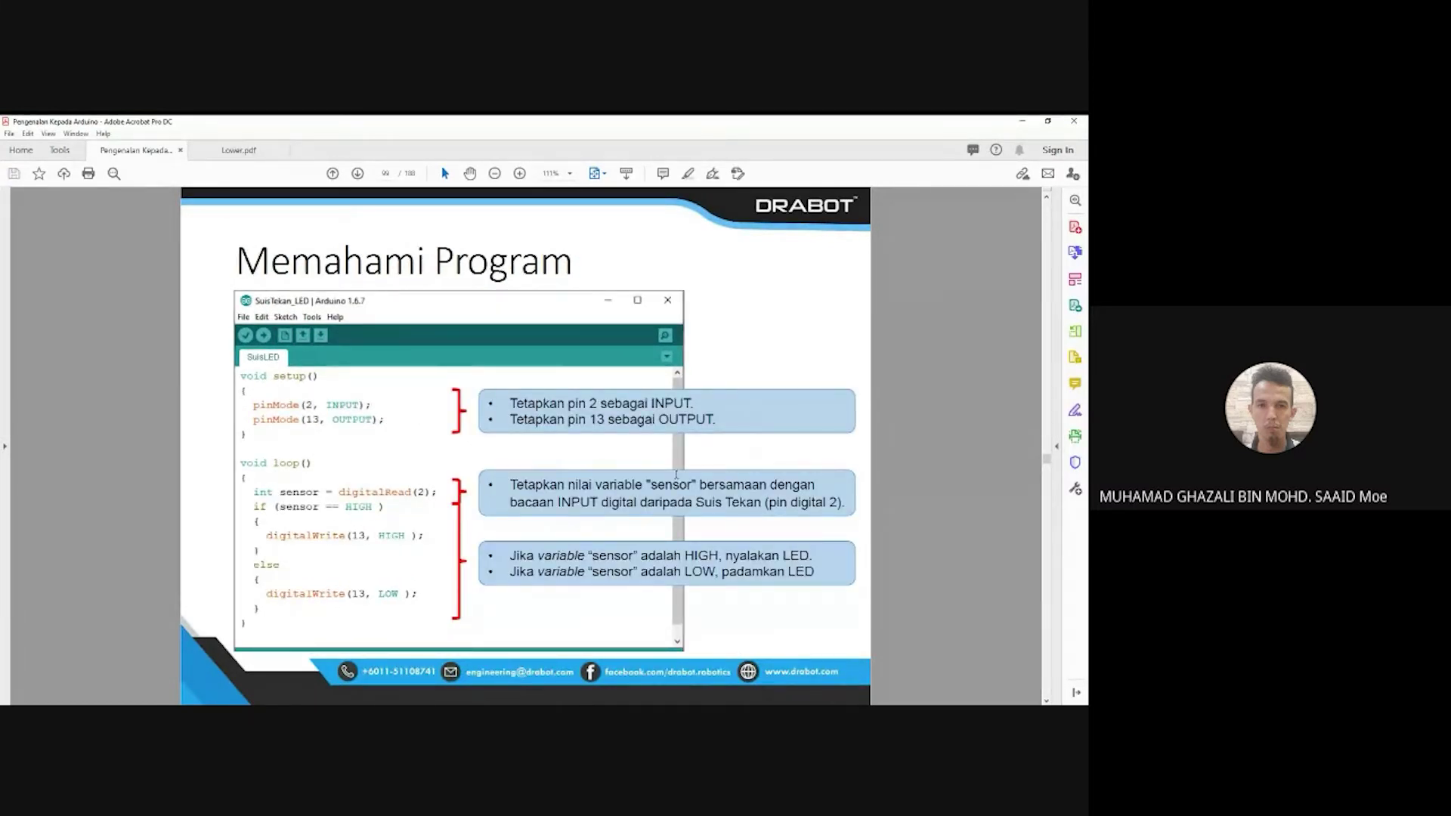
scroll(676, 474, "down", 3)
scroll(675, 474, "up", 1)
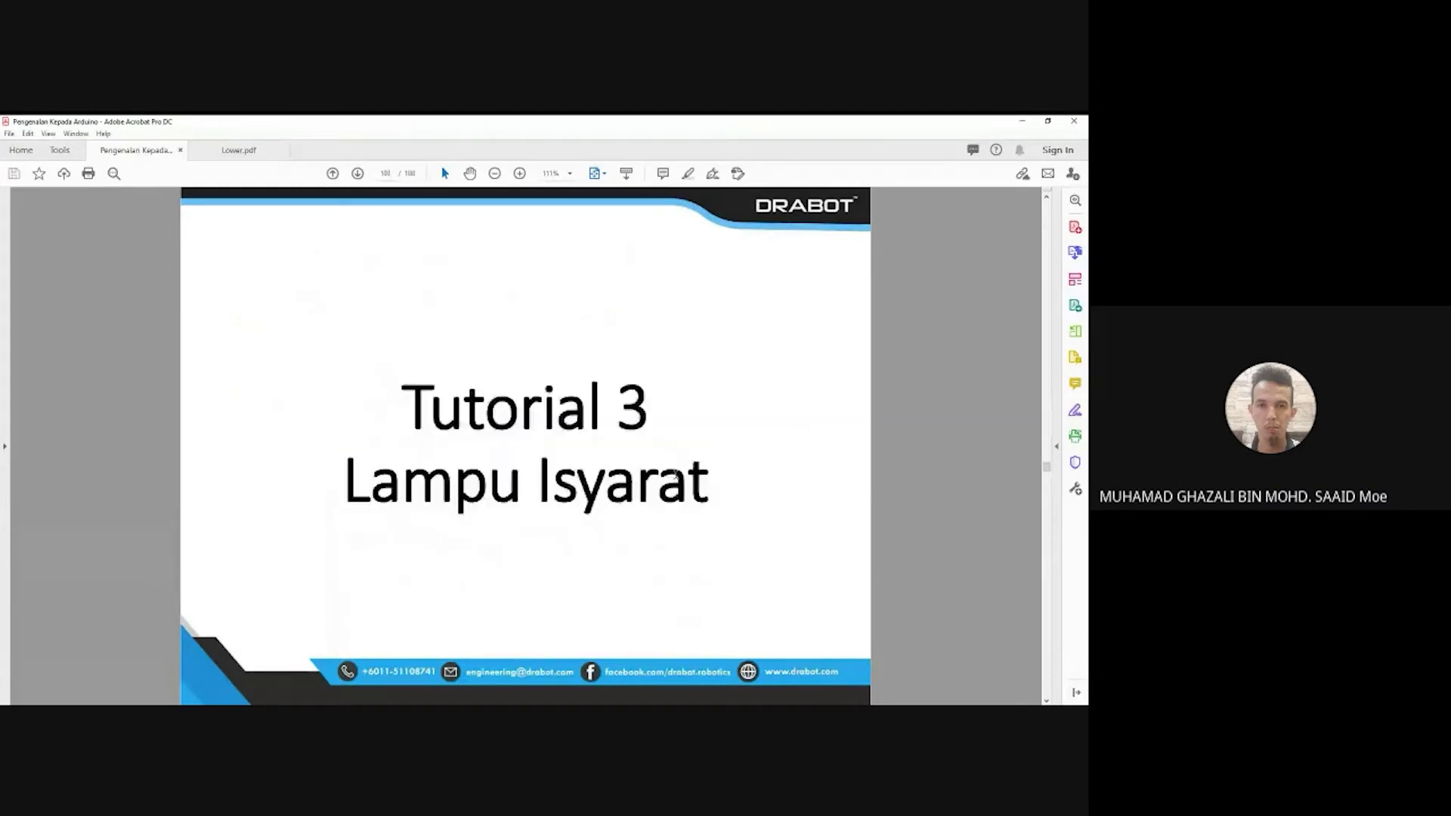
scroll(675, 474, "down", 2)
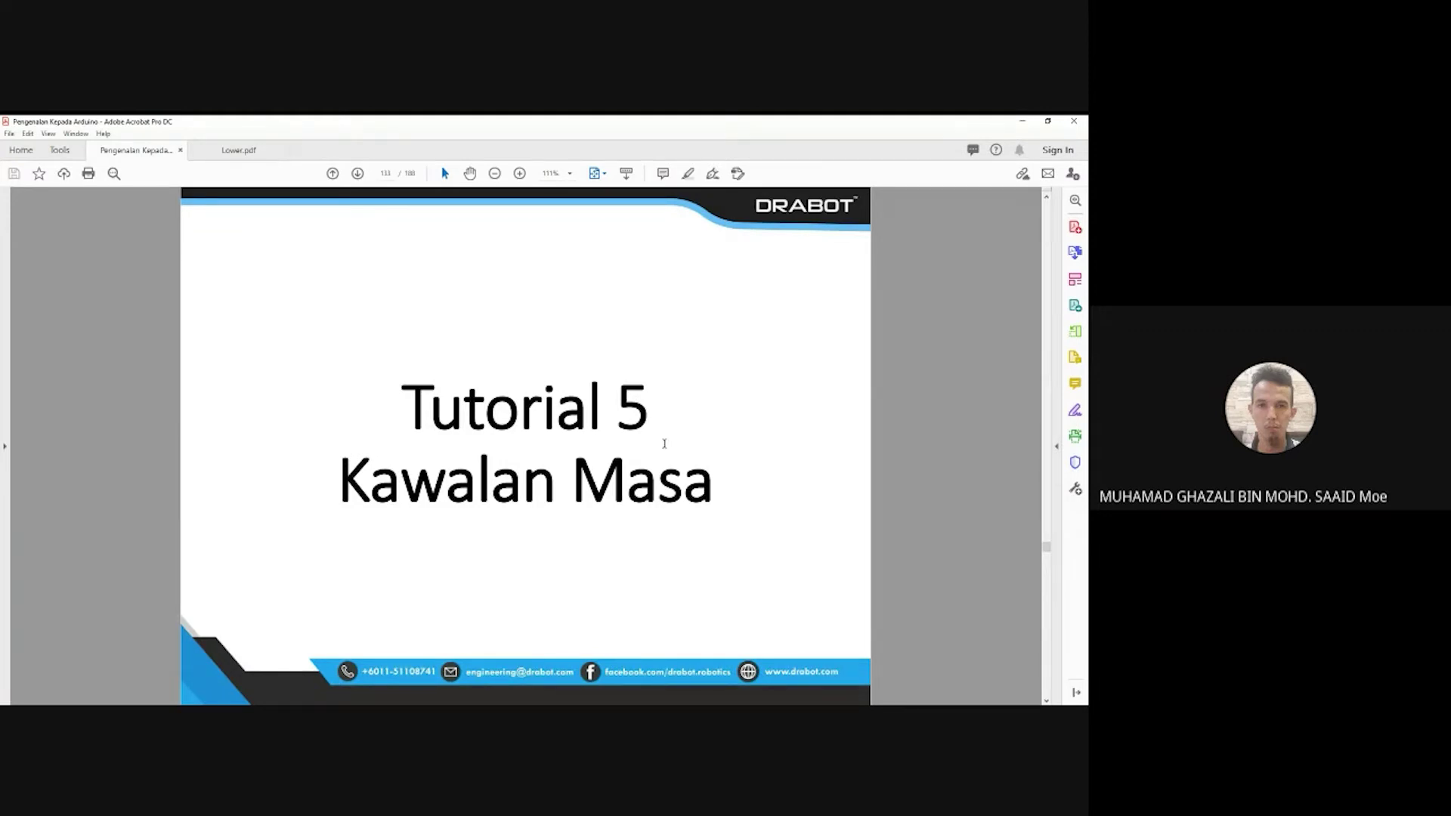
scroll(664, 444, "down", 1)
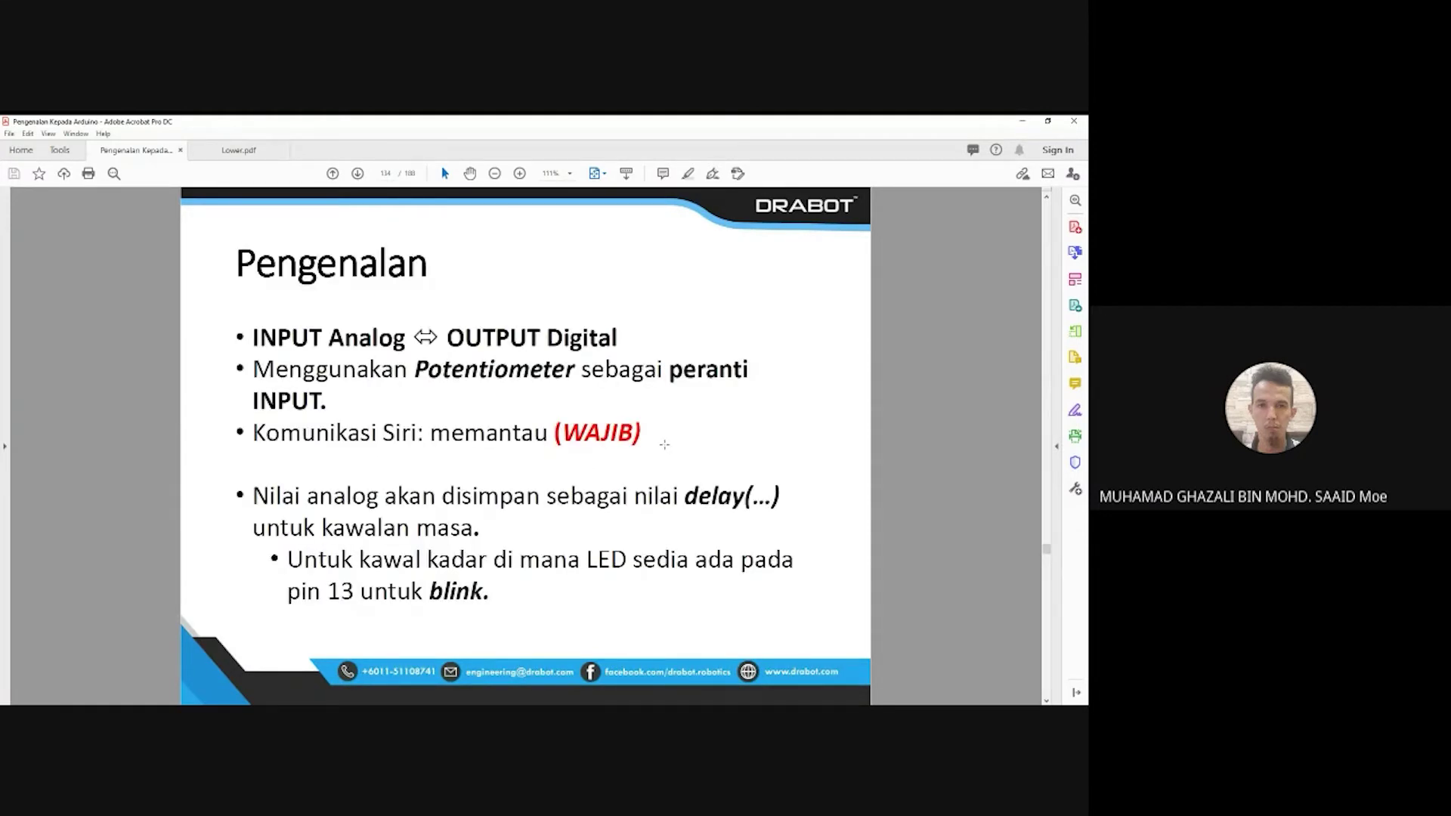
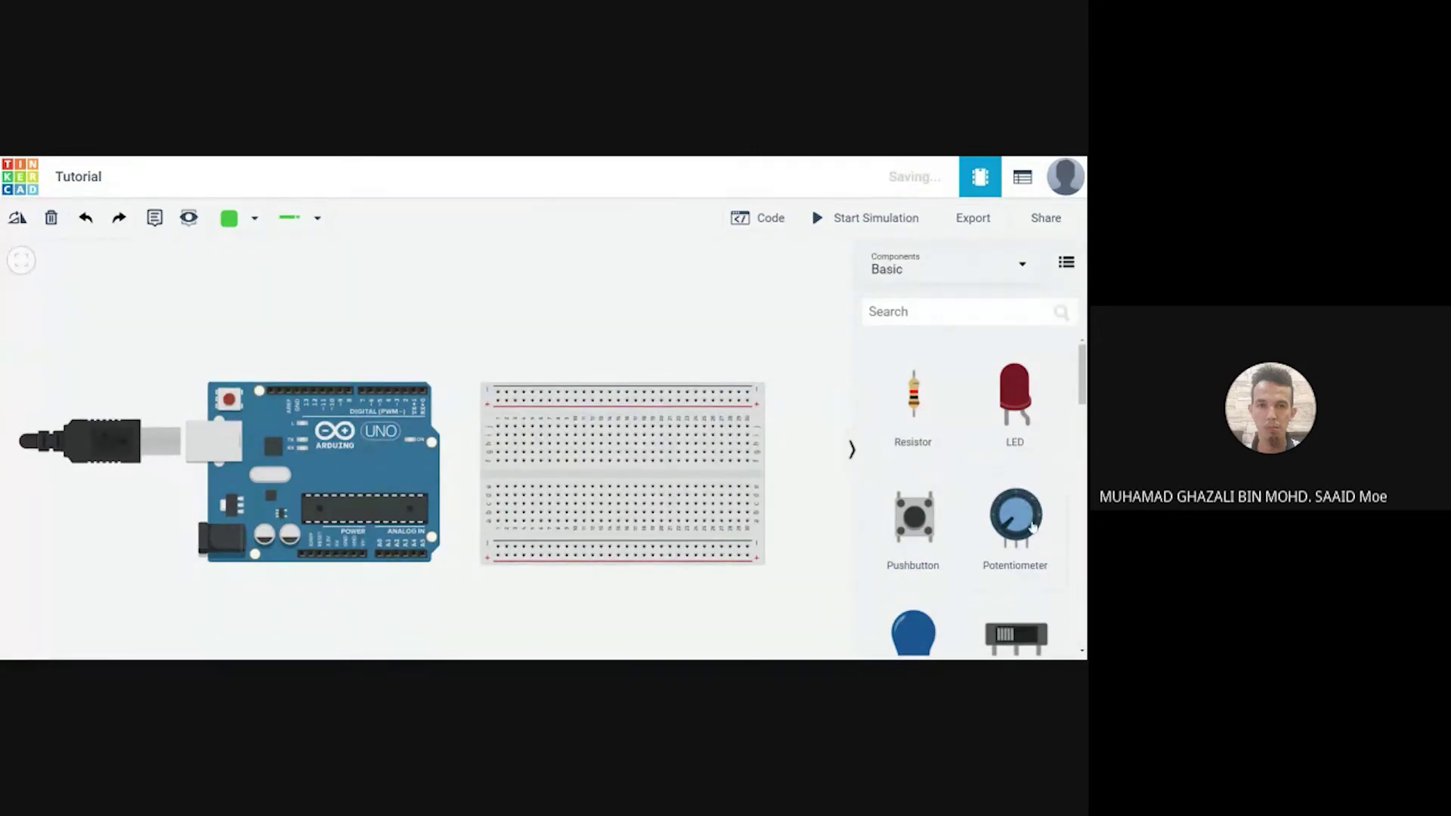
In Tinkercad, add a 250 kΩ potentiometer and place it on the upper half of the breadboard
left_click_drag(1033, 529, 604, 353)
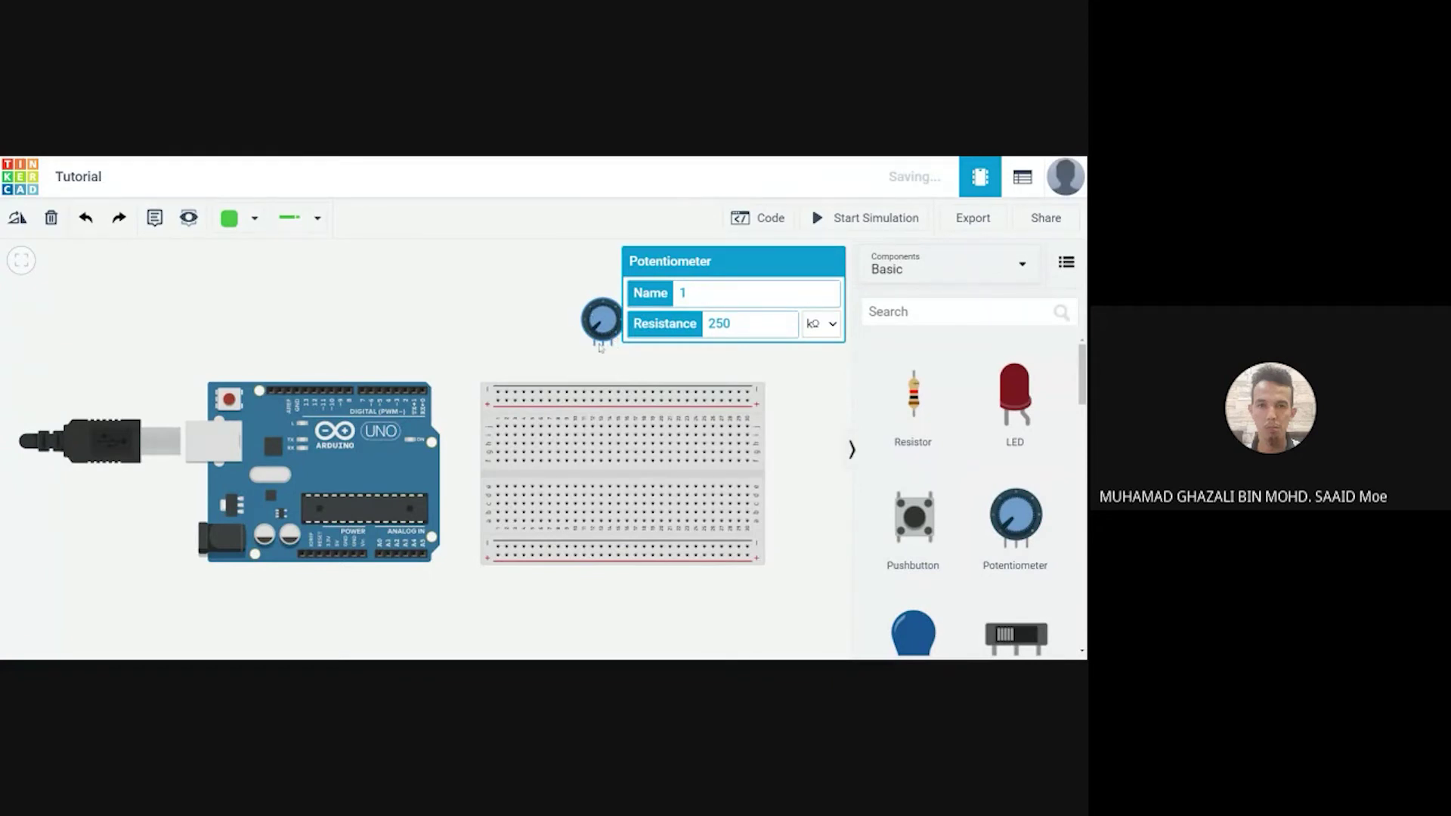
left_click_drag(602, 325, 576, 419)
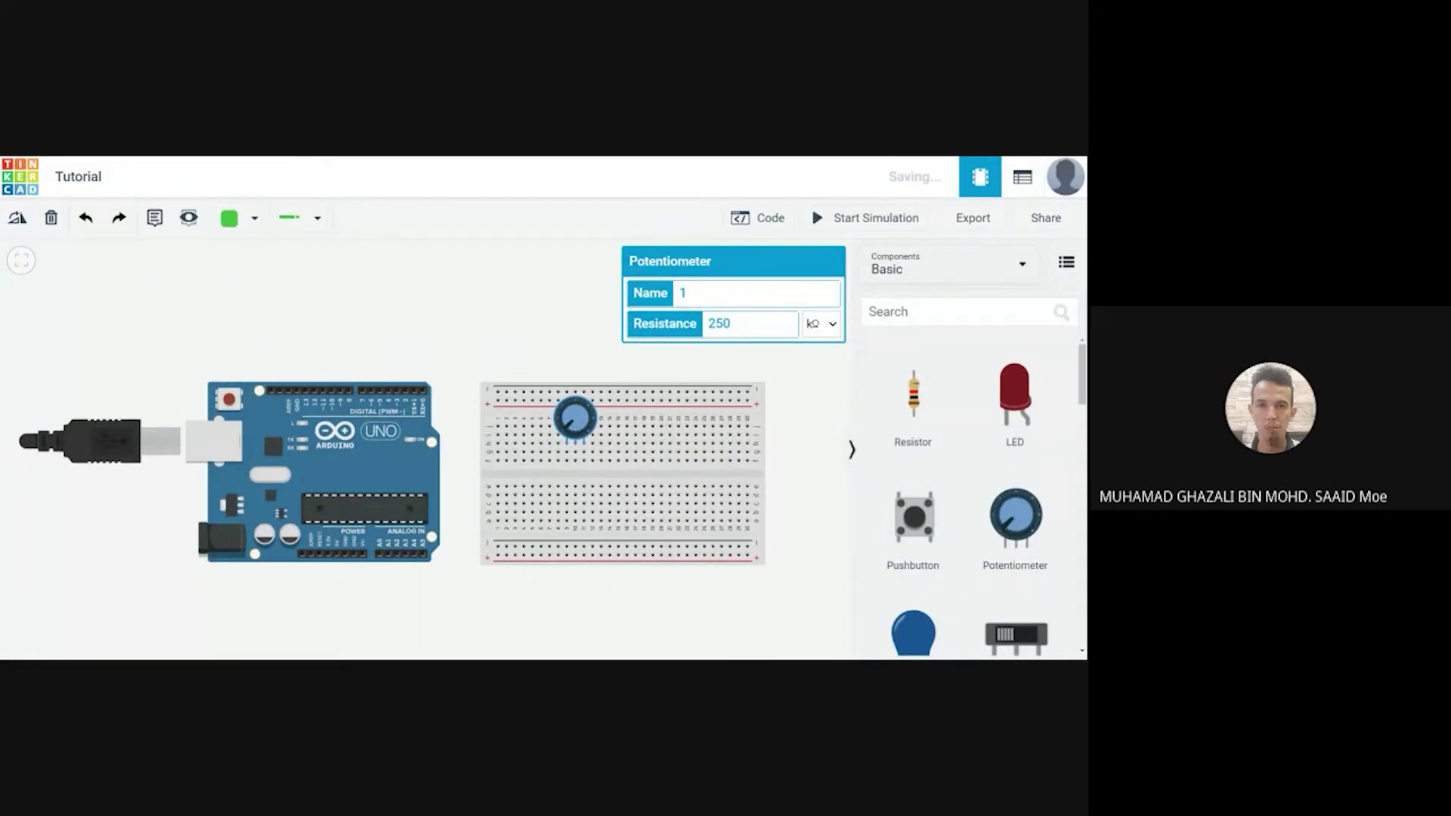
Set the potentiometer's resistance to 10 kΩ
double_click(719, 323)
type("10")
left_click(767, 358)
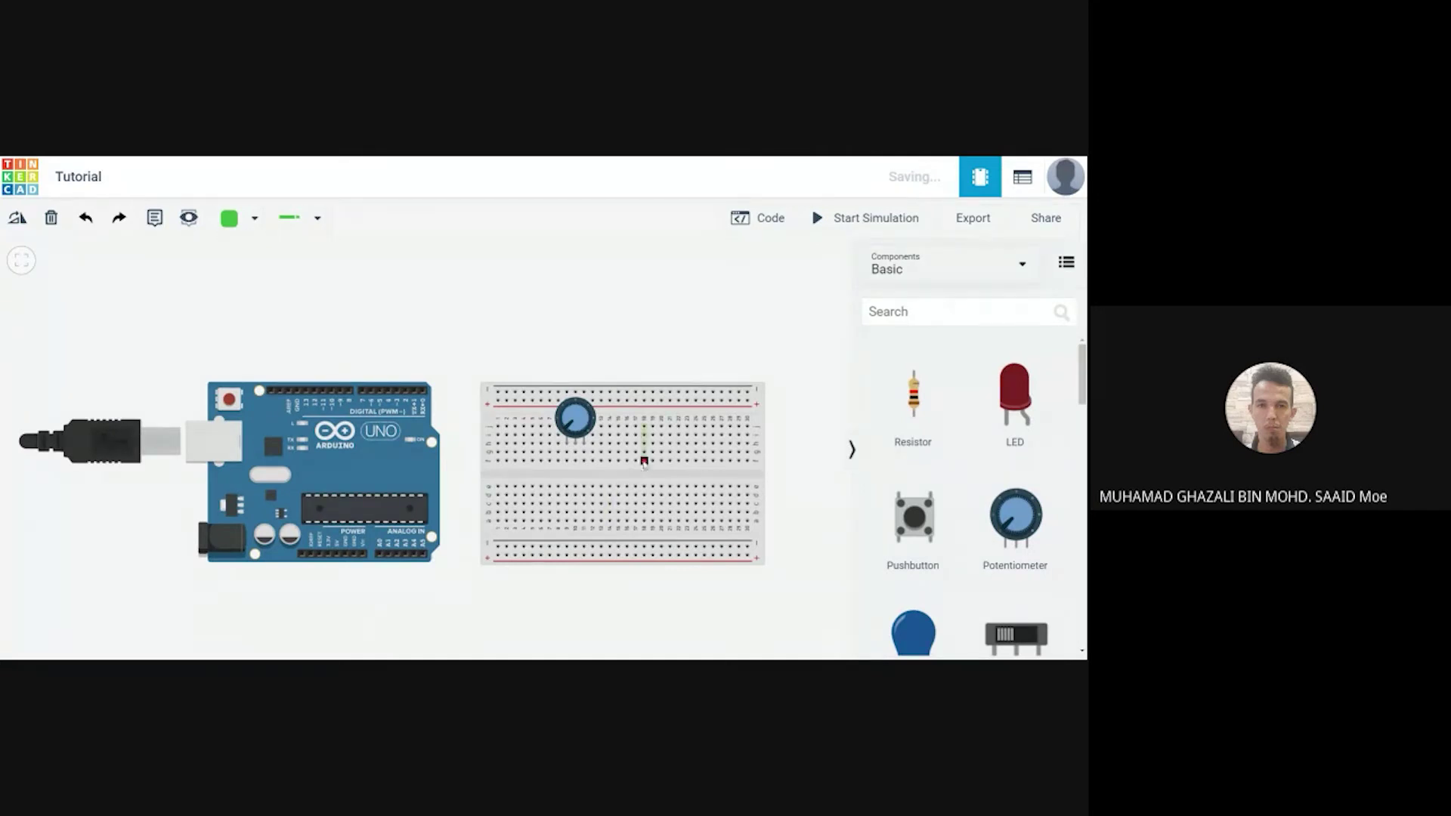
Place a red LED on the breadboard's lower half and a 1 kΩ resistor across the centre gap, in line with the LED's anode
left_click_drag(1025, 398, 650, 521)
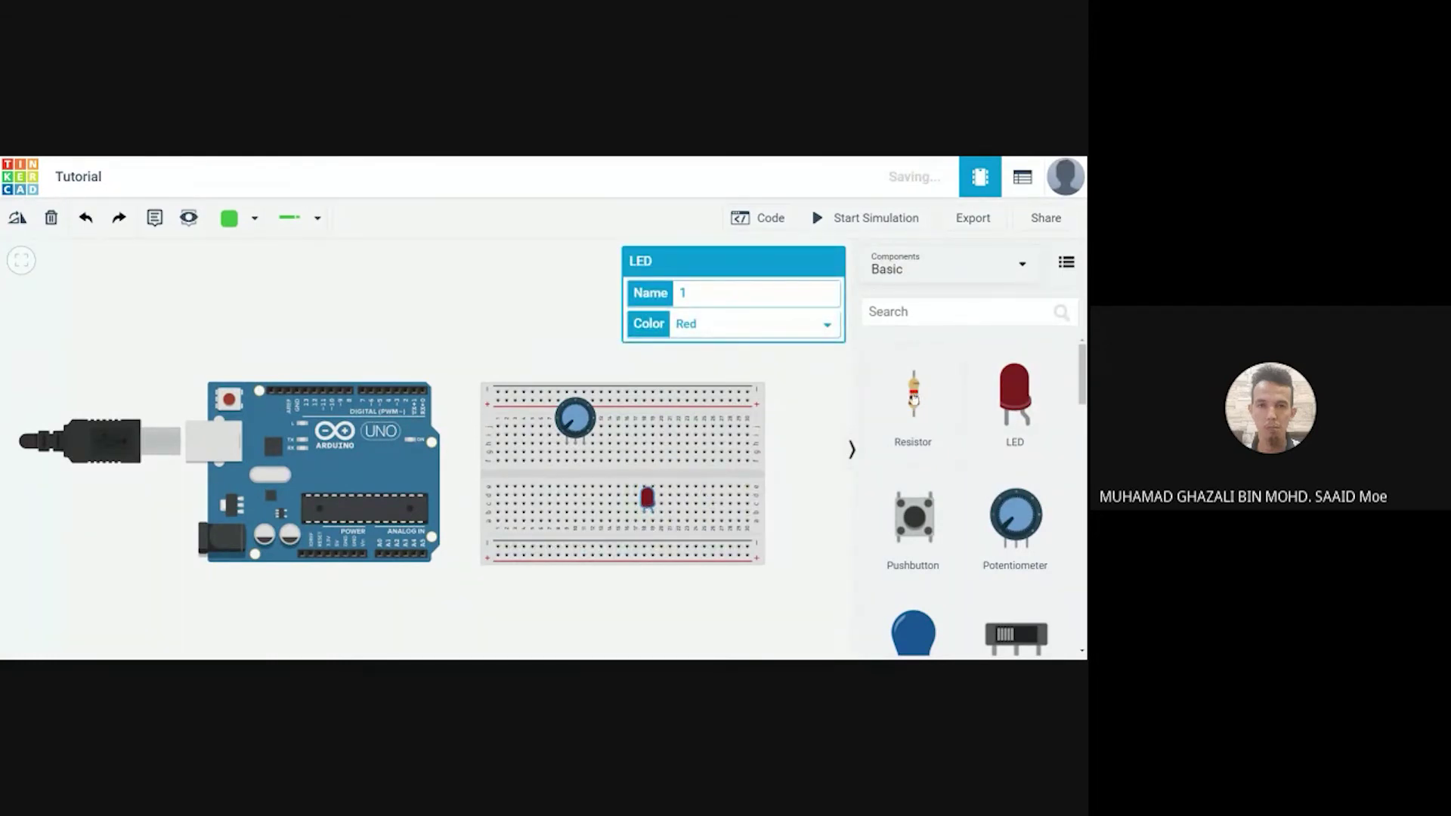
left_click_drag(913, 401, 654, 467)
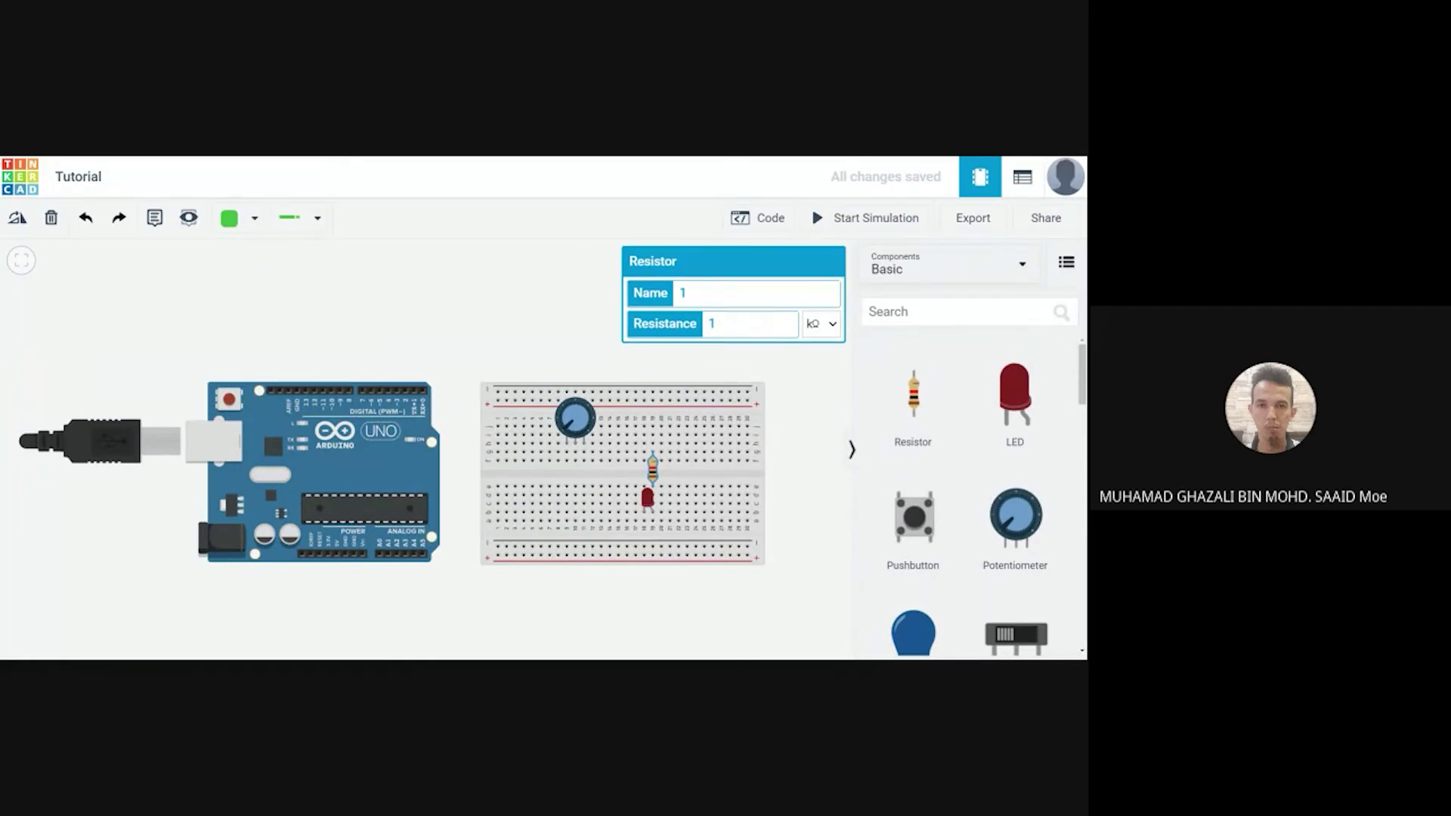
left_click(694, 638)
key("super+Right")
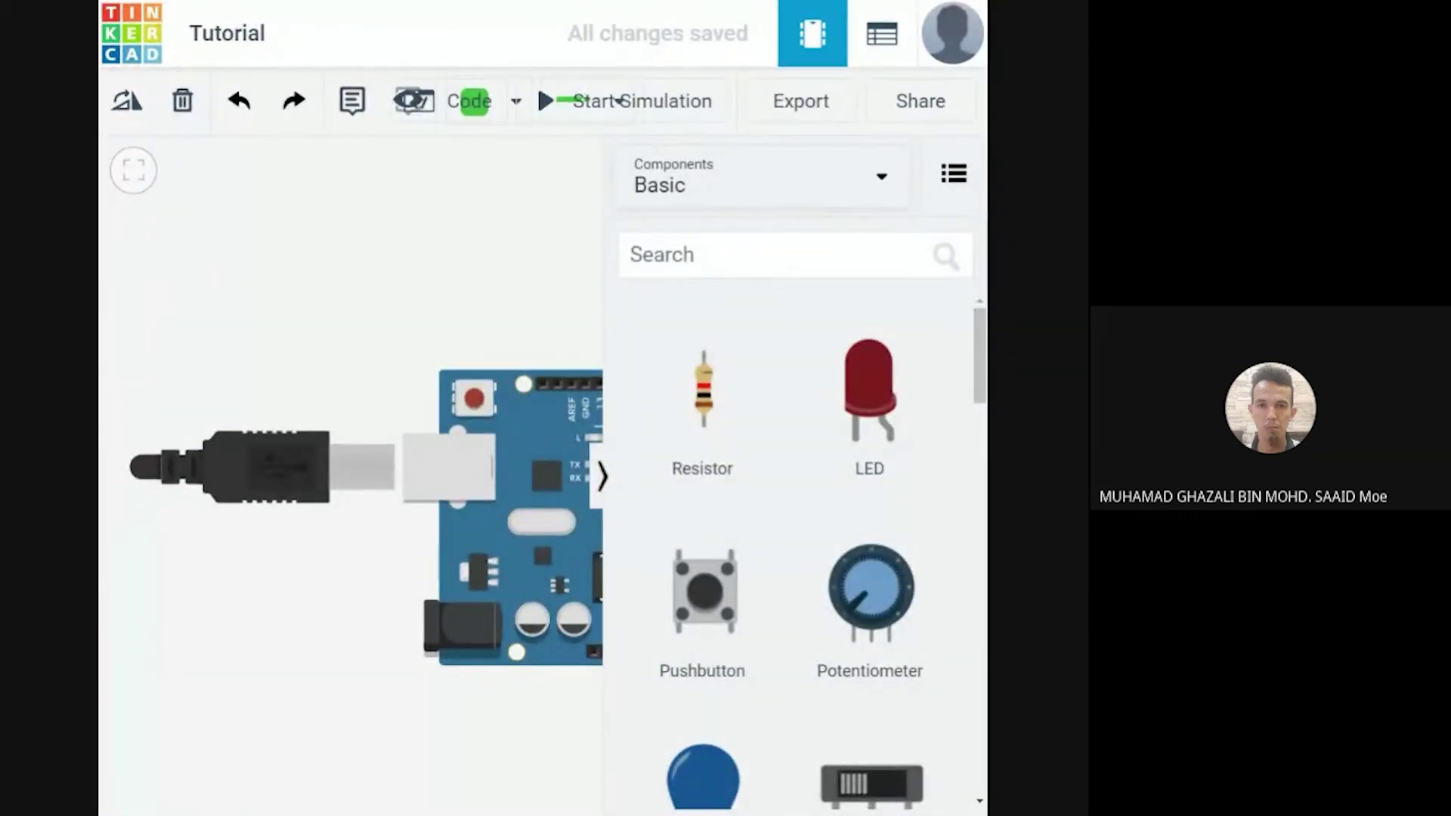
key("super+Up")
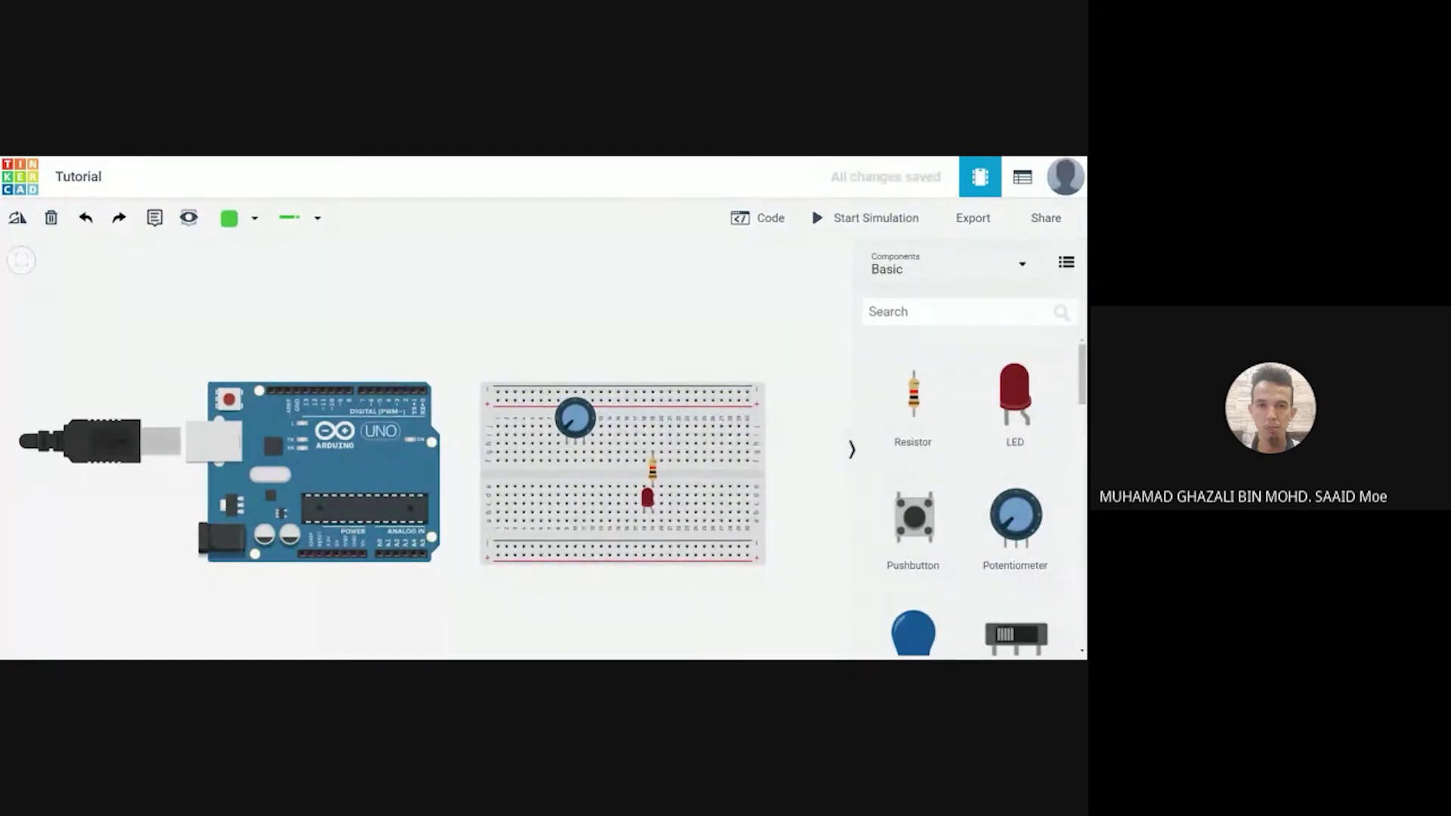
Shift the potentiometer two columns left on the breadboard and wire its right terminal to the lower negative rail in black
mouse_move(583, 422)
left_mouse_down()
mouse_move(582, 484)
mouse_move(564, 393)
mouse_move(581, 405)
mouse_move(581, 374)
mouse_move(580, 440)
mouse_move(564, 431)
left_mouse_up()
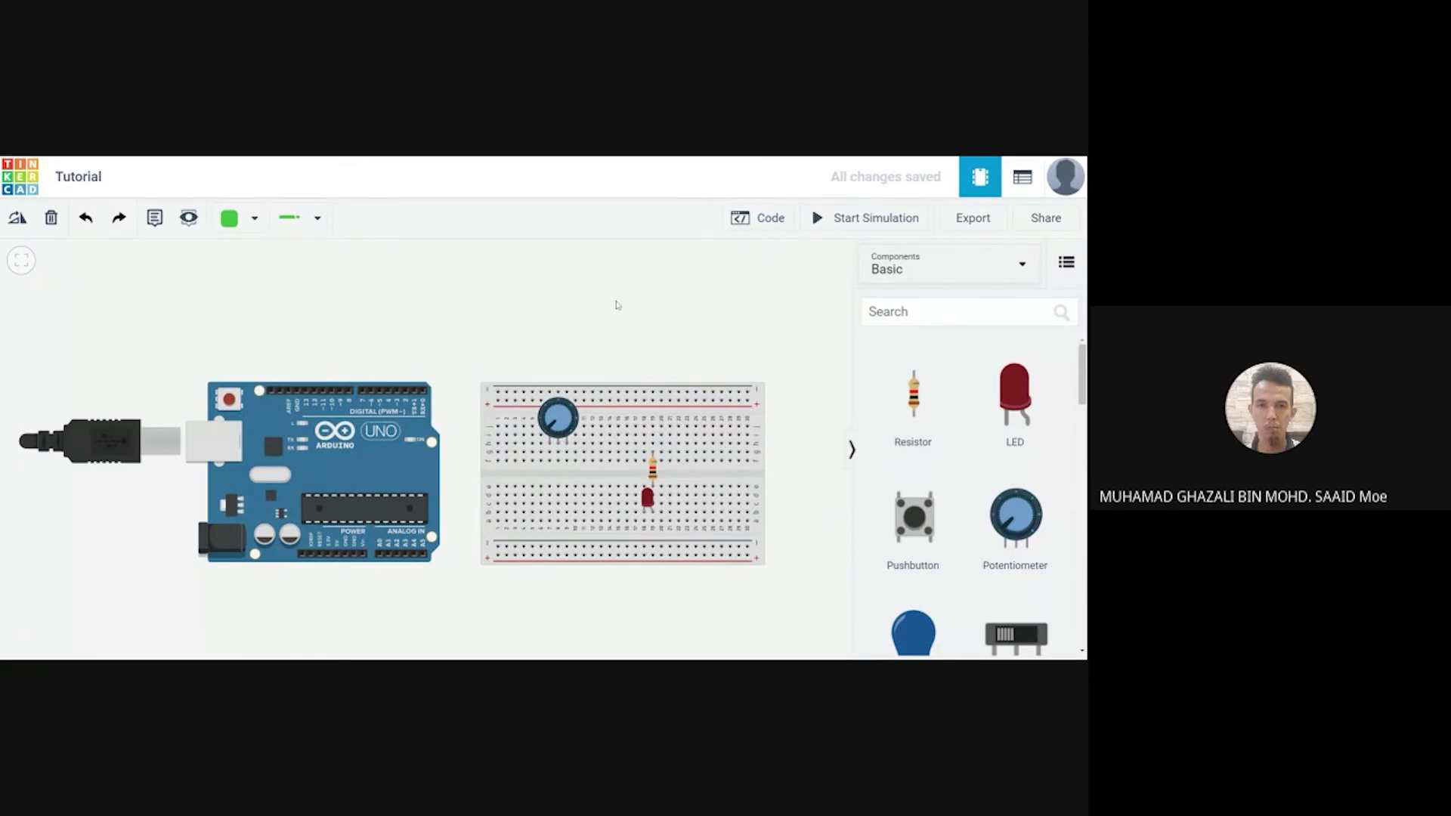
left_click(568, 454)
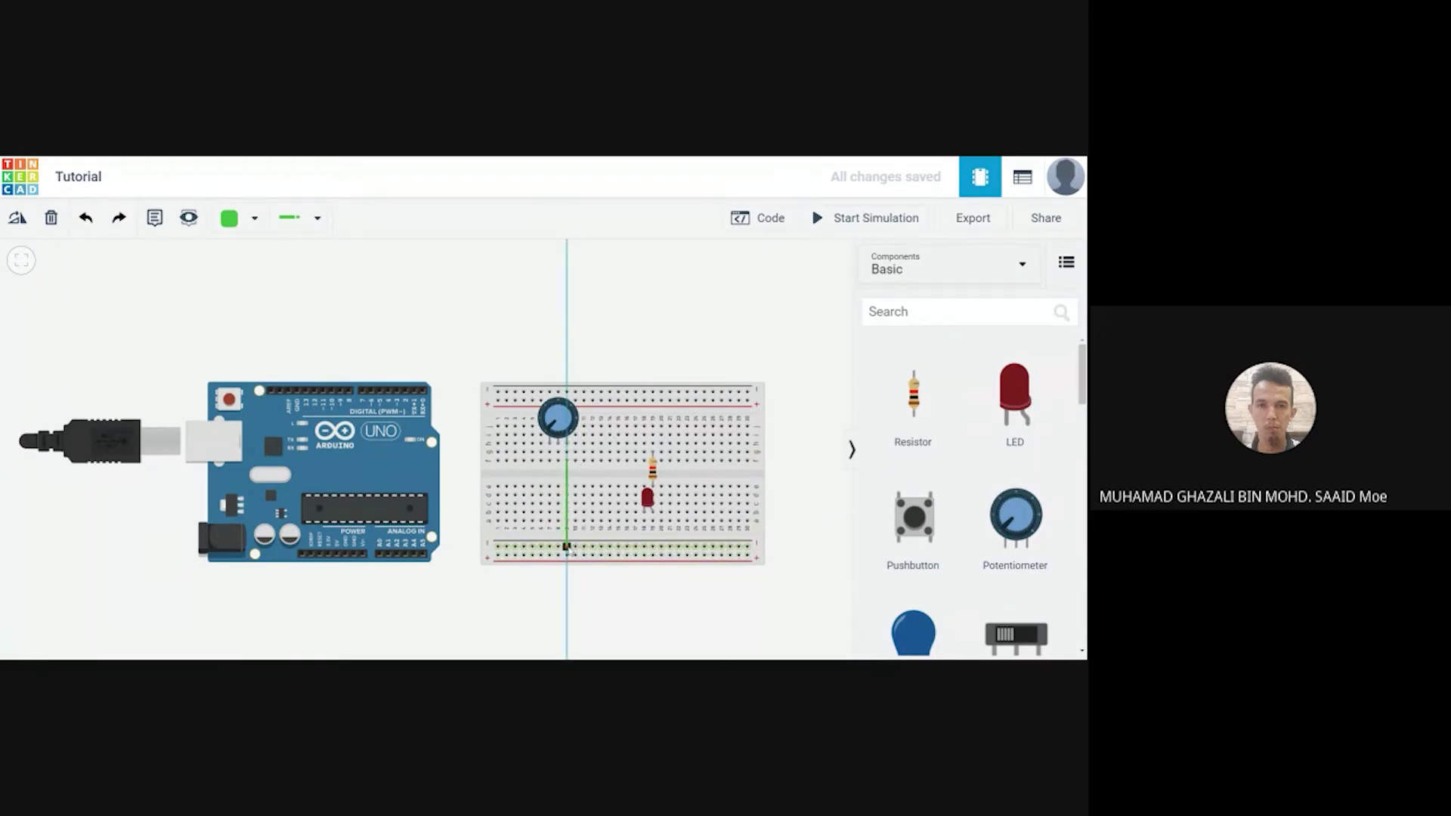
left_click(566, 547)
left_click(255, 218)
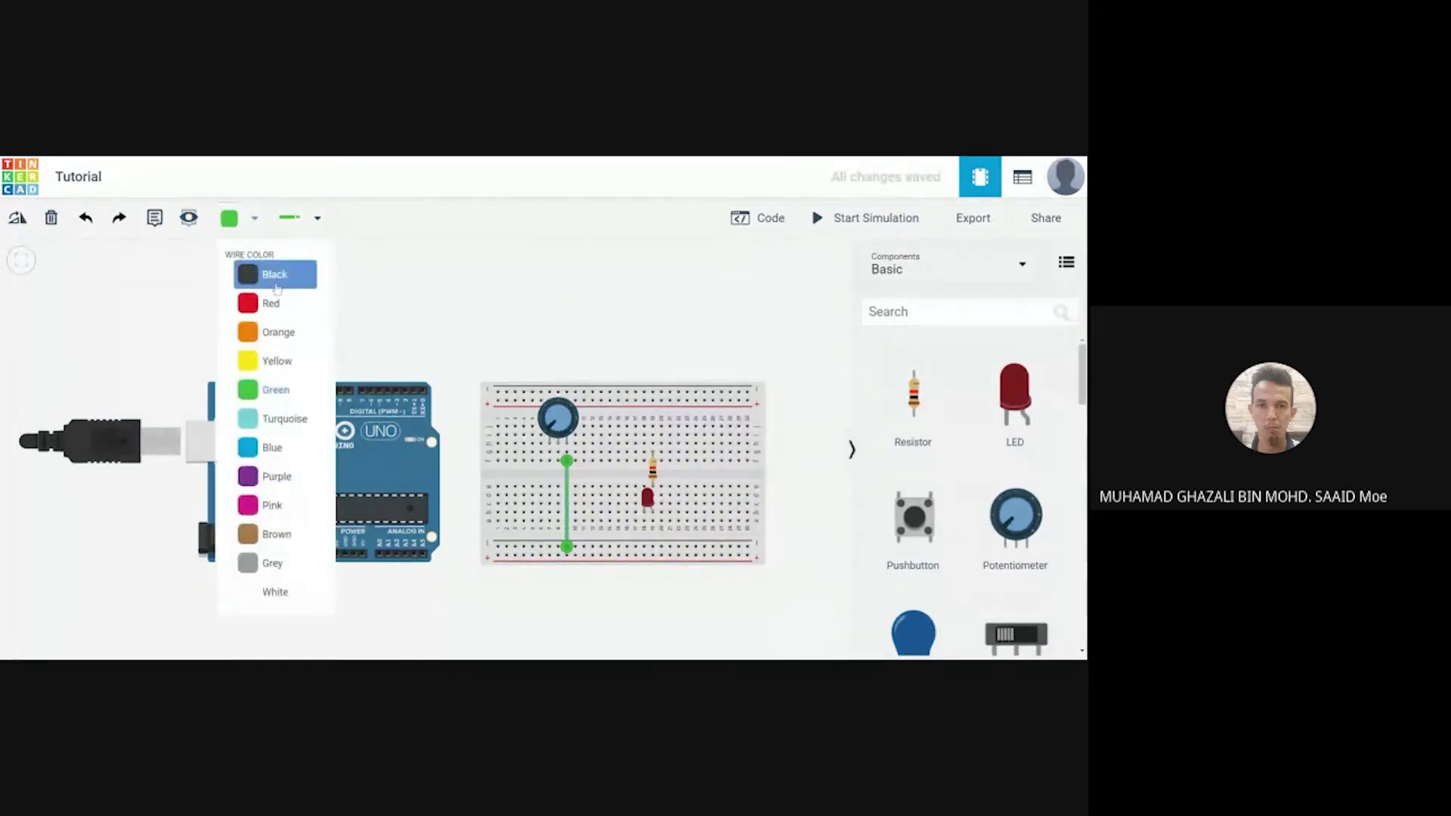
left_click(272, 269)
Wire the LED's cathode to the lower negative rail and run a black wire from that rail to the Arduino's GND pin
left_click(644, 512)
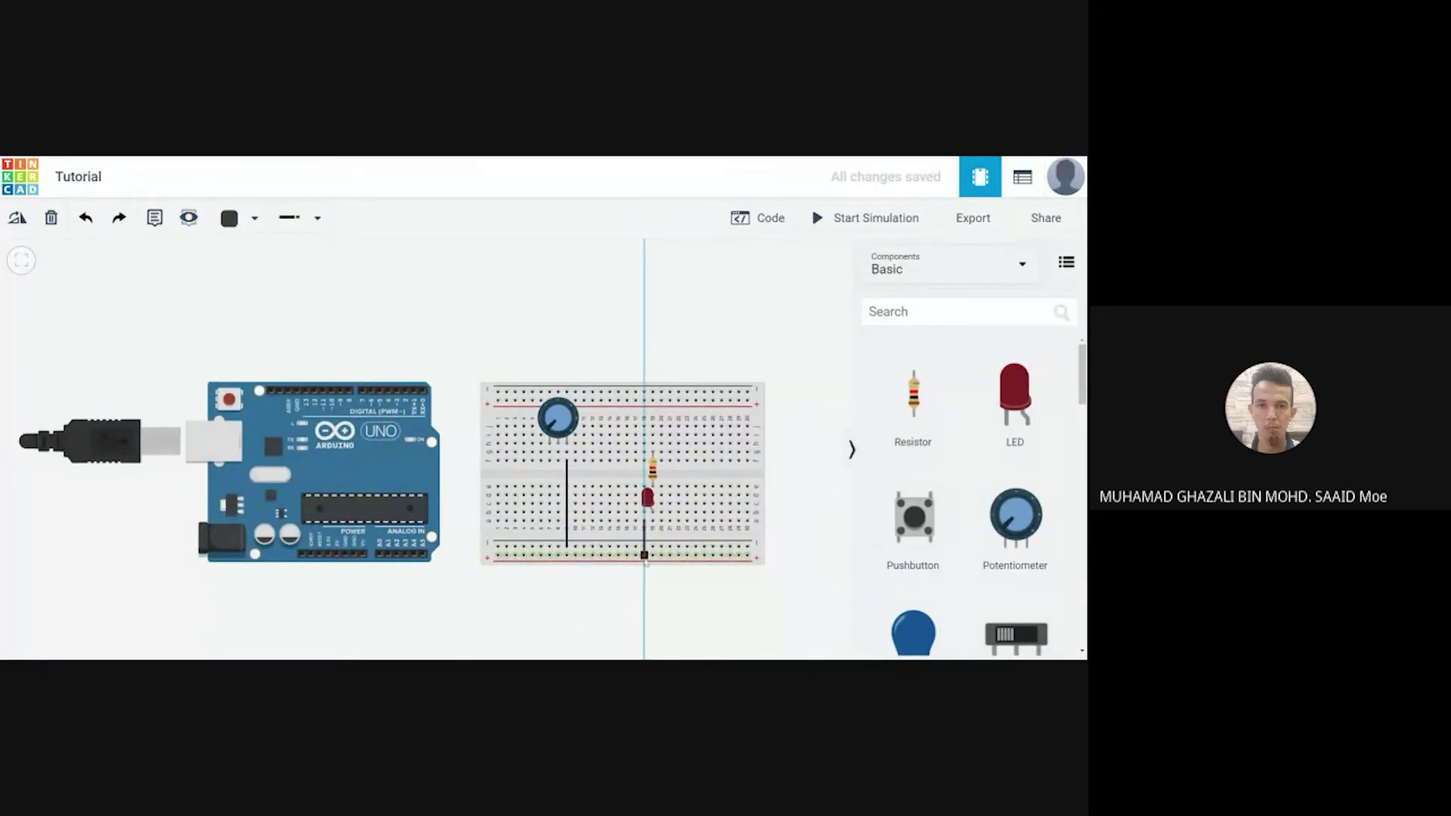
left_click(644, 546)
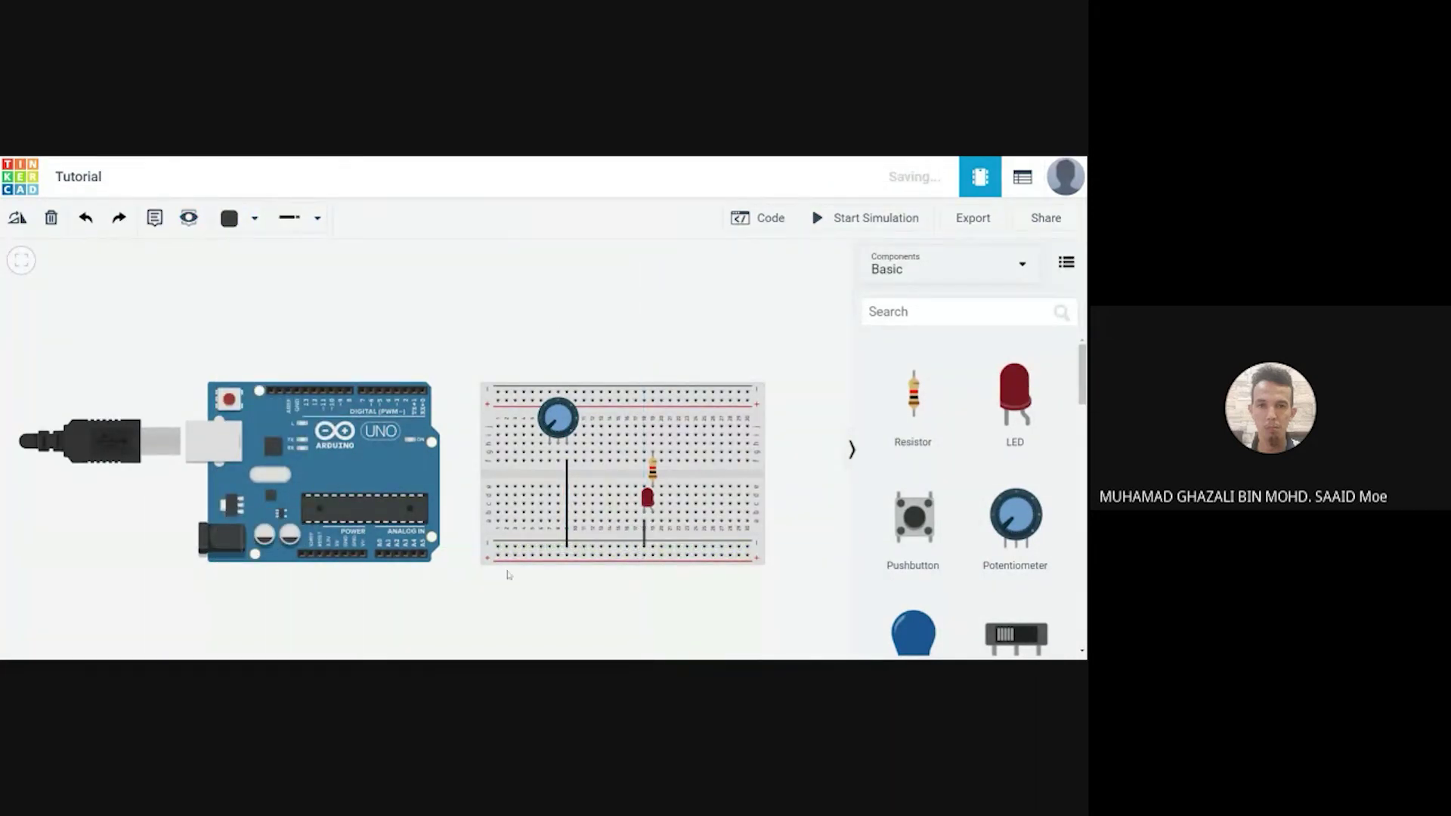
left_click(496, 546)
left_click(466, 601)
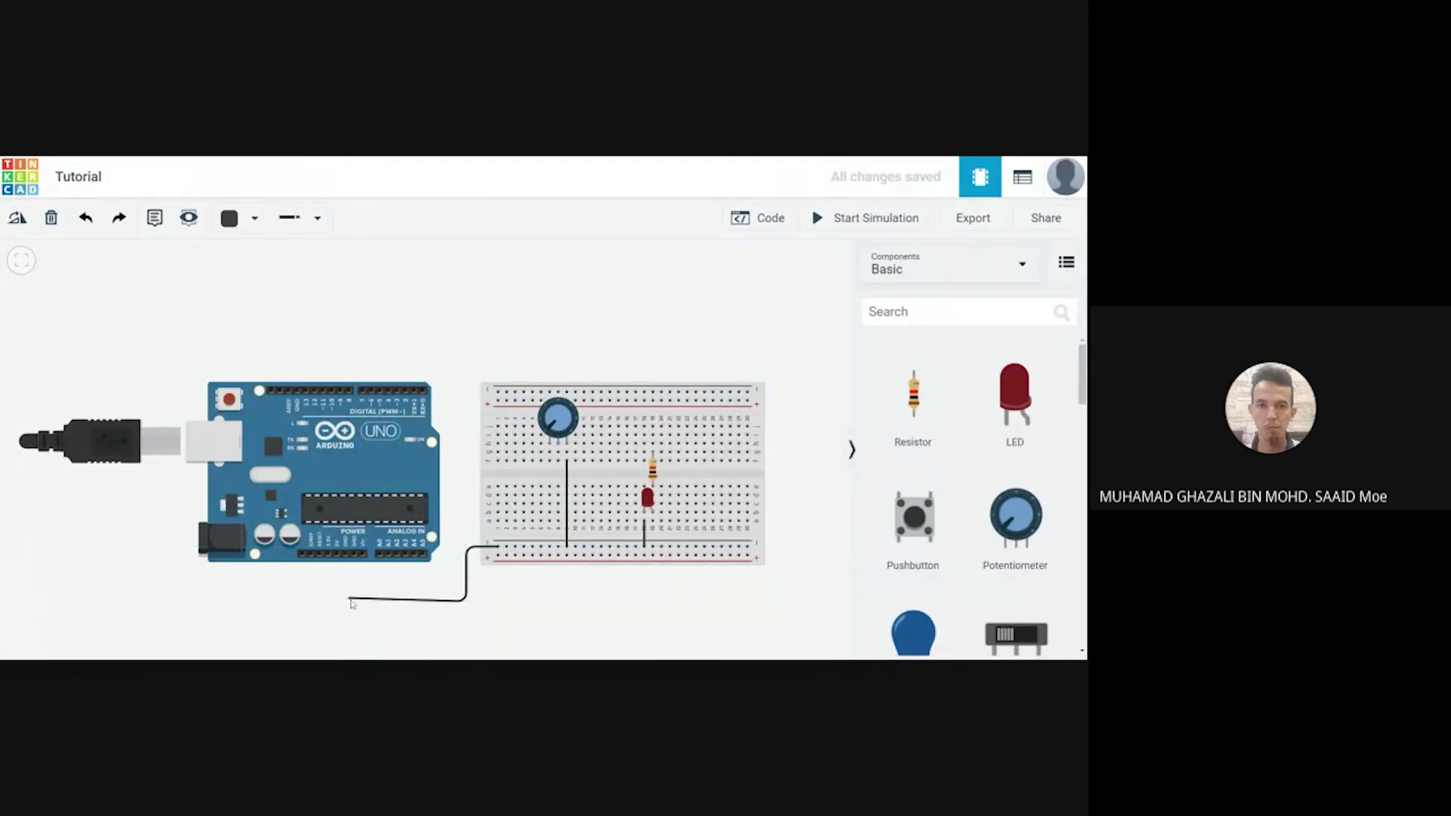
left_click(349, 607)
left_click(348, 557)
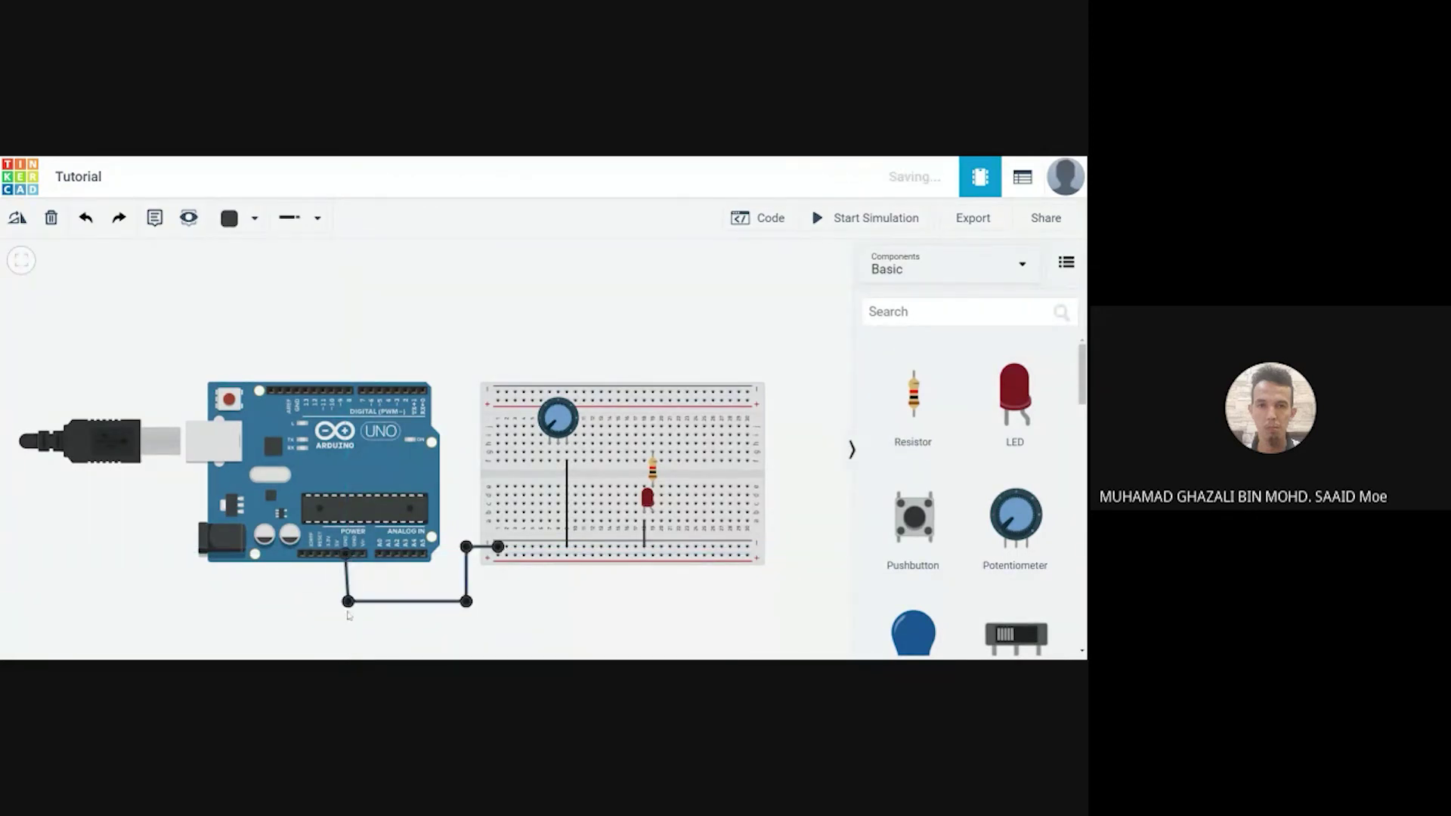
left_click(439, 326)
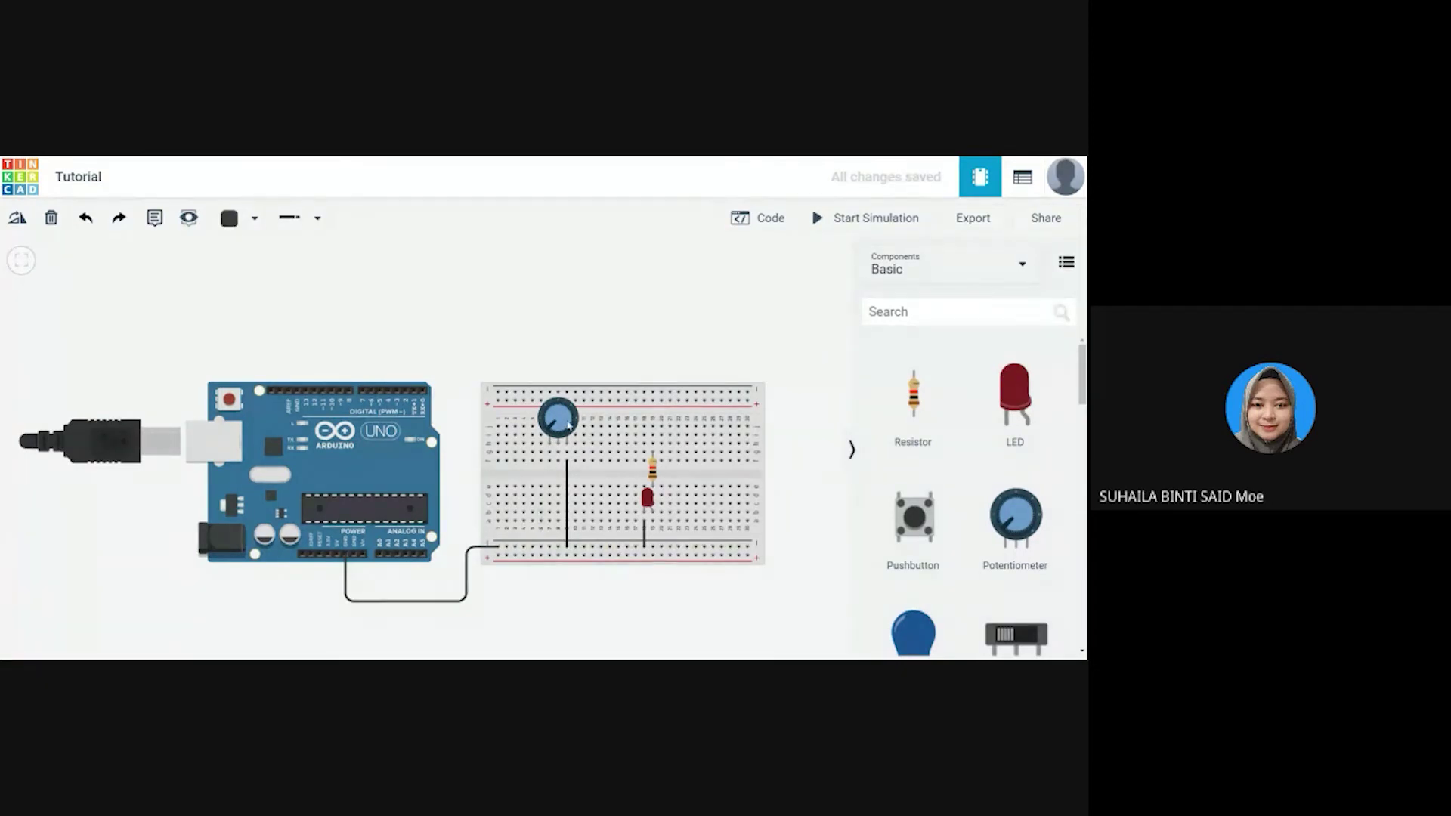
Connect the potentiometer's left terminal to the lower positive rail with a red wire
left_click(573, 421)
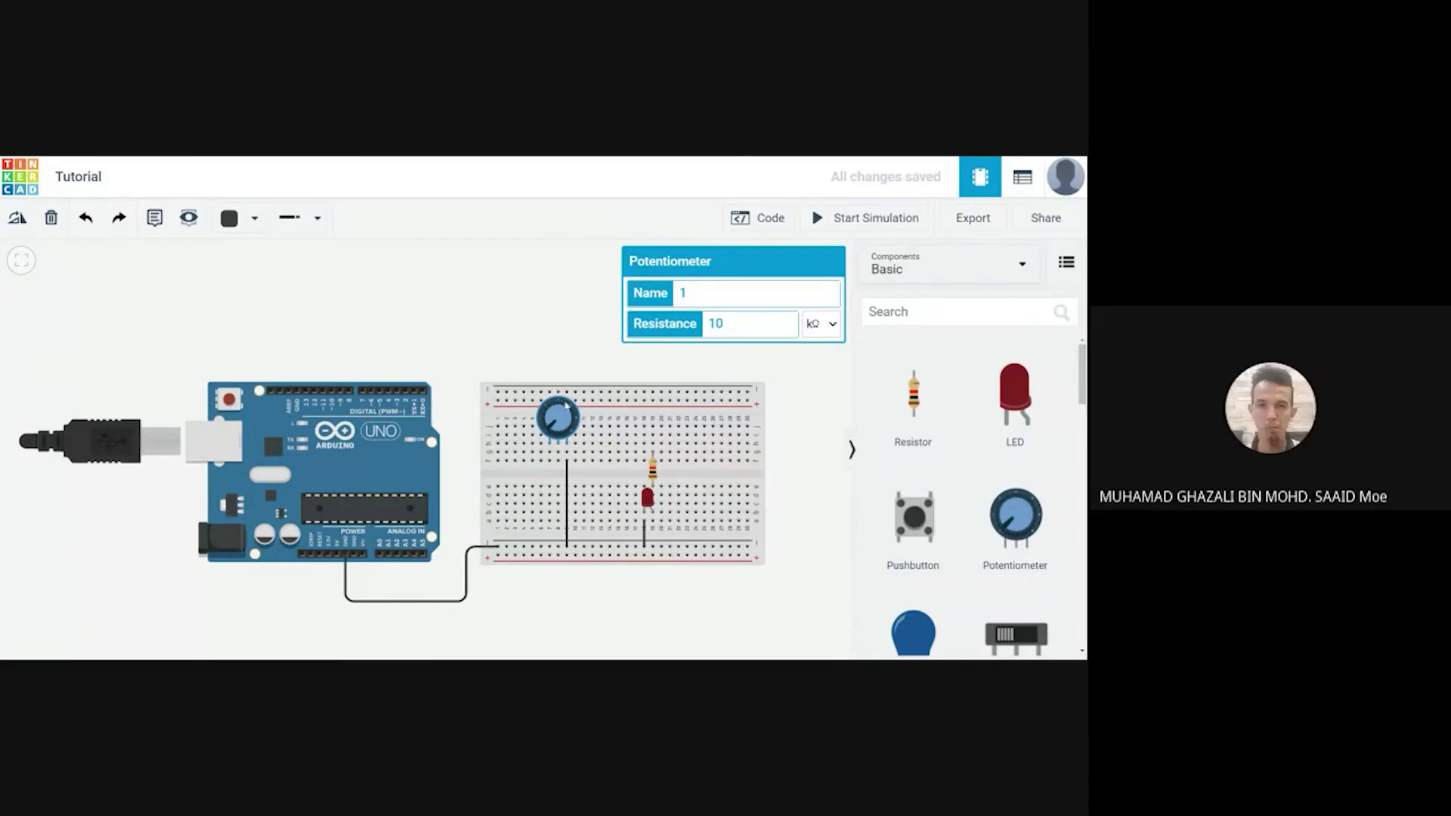
left_click(563, 317)
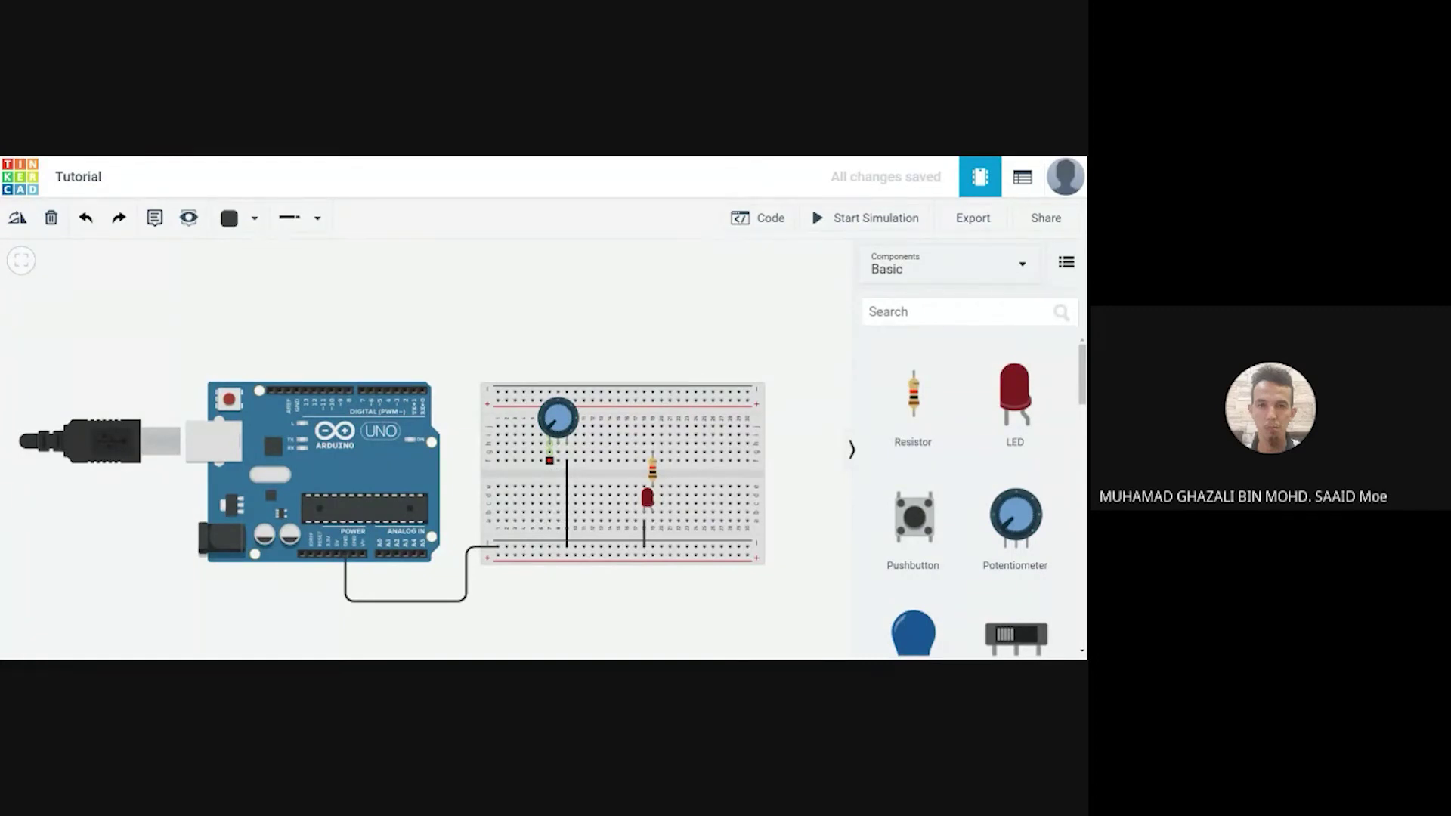
left_click(550, 460)
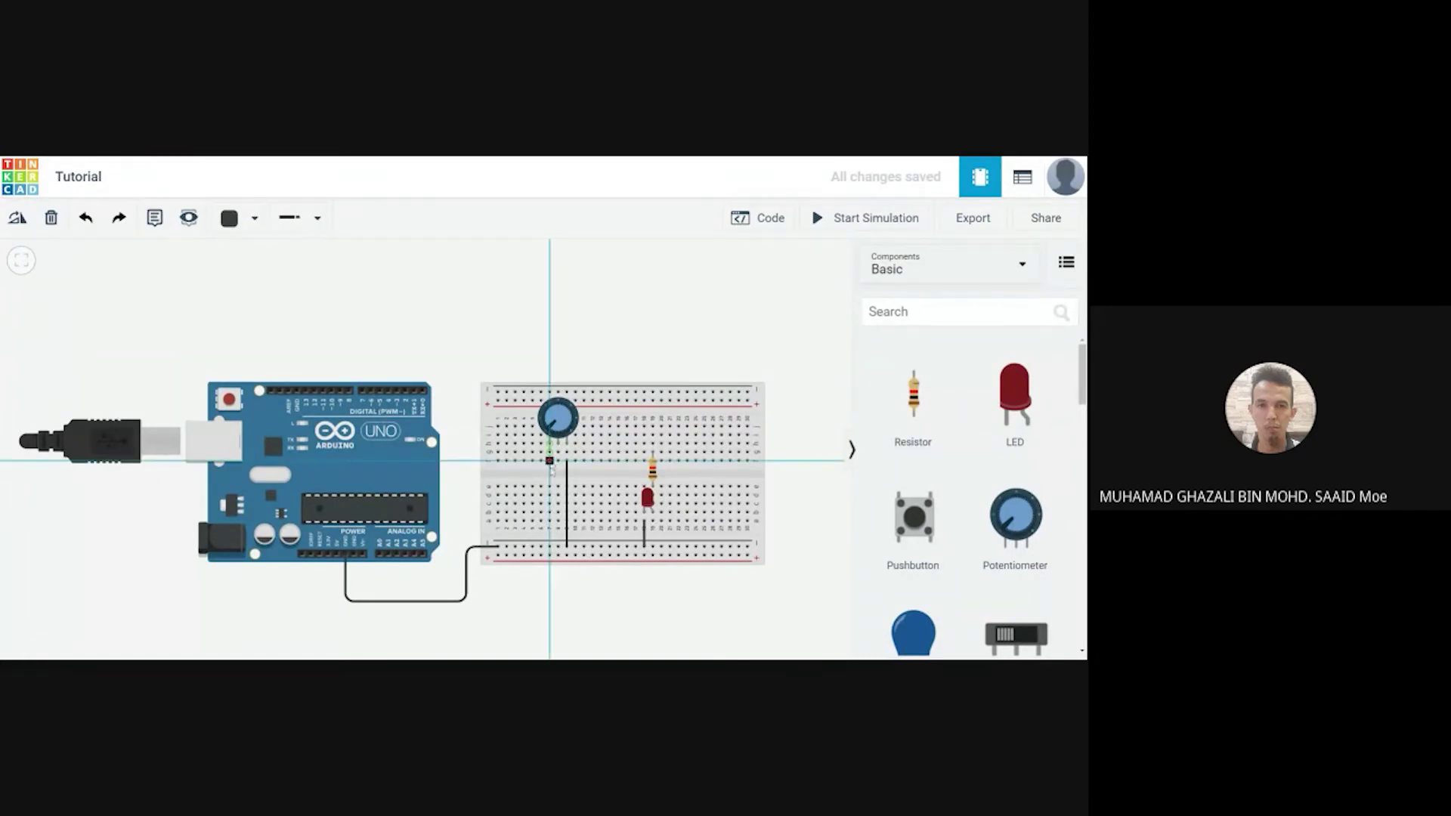
left_click(549, 555)
left_click(254, 218)
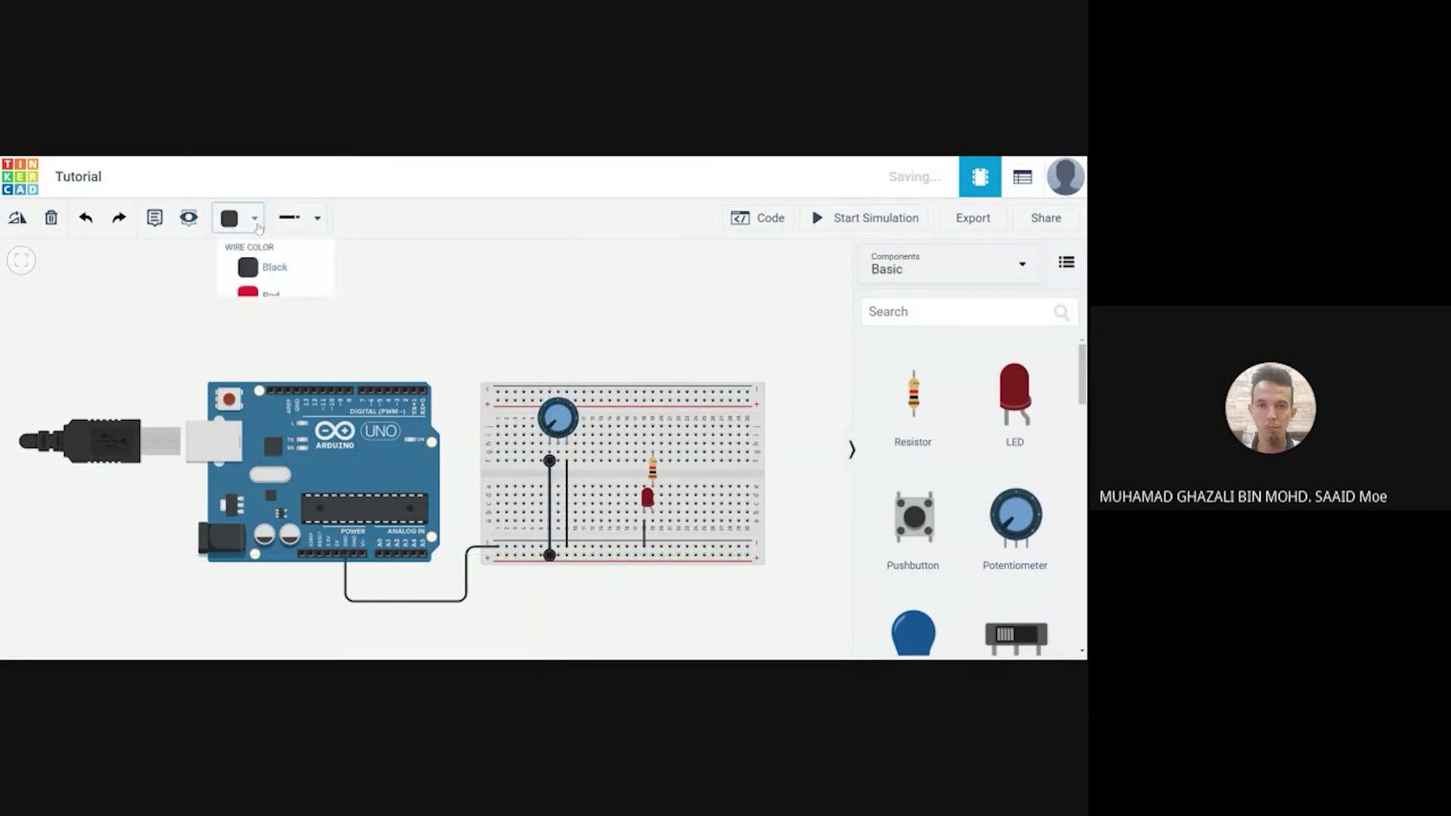
left_click(259, 306)
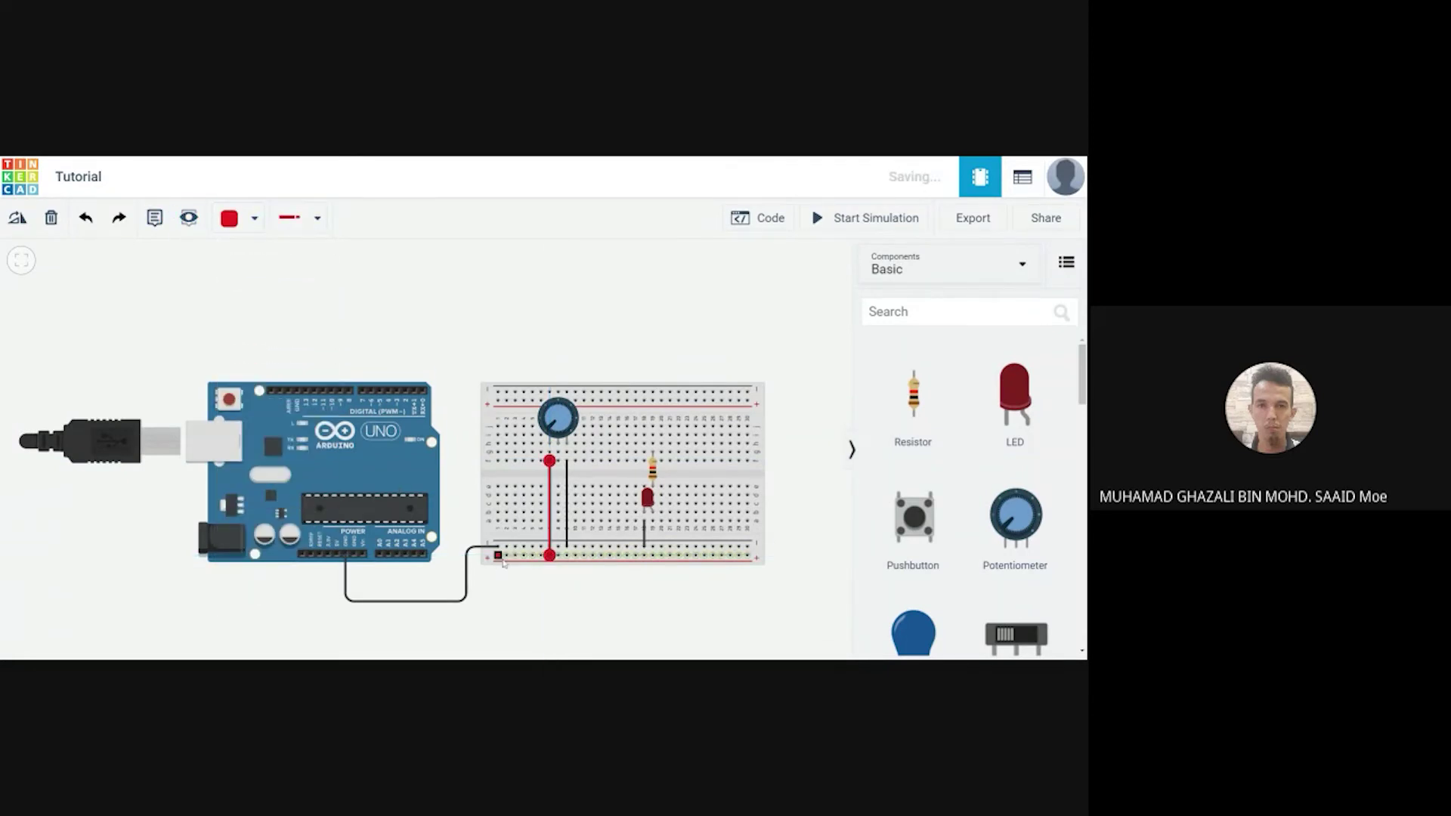
Run a red wire from the lower positive rail around the board to the Arduino's 5V pin
left_click(478, 557)
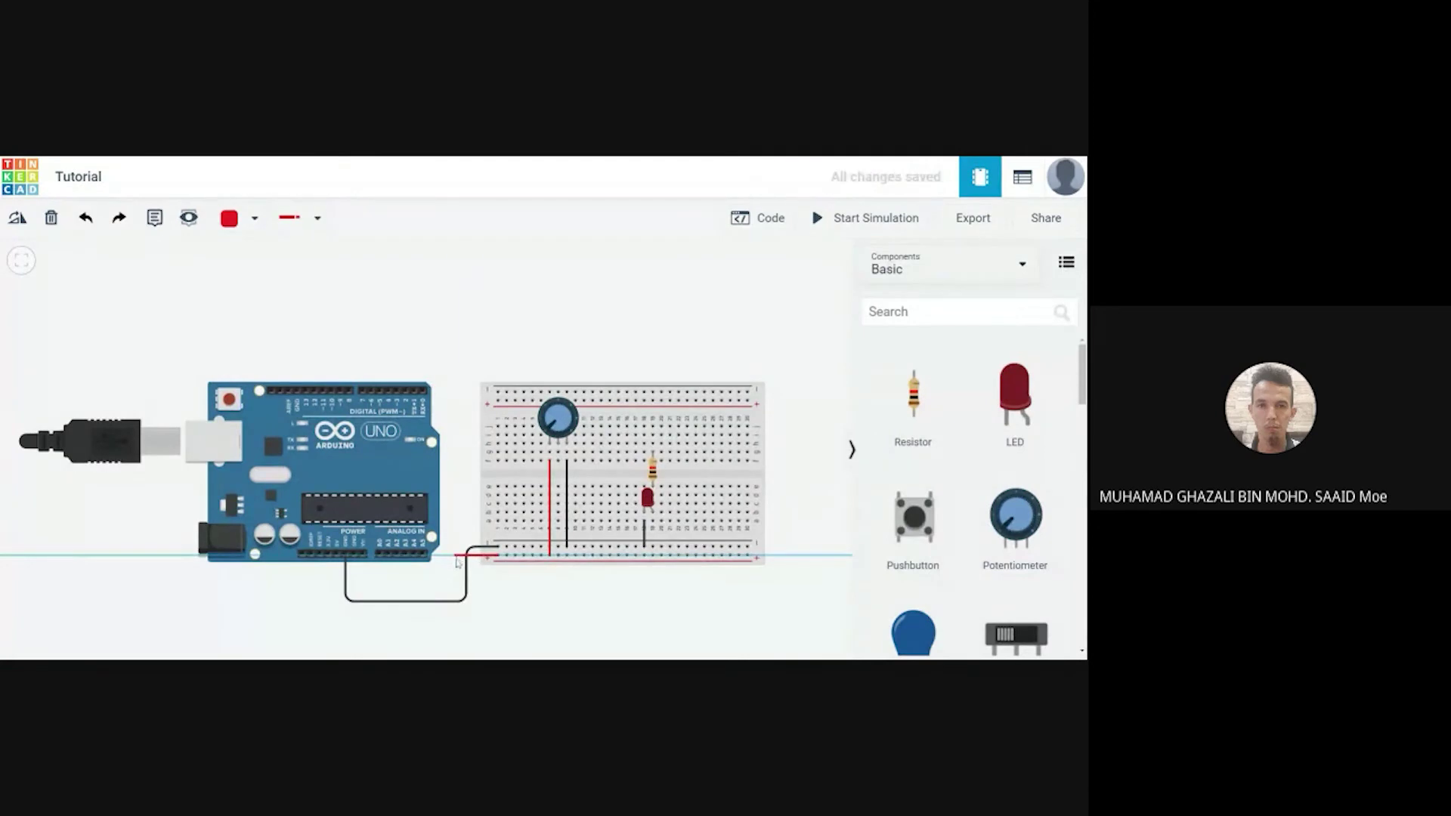
left_click(456, 590)
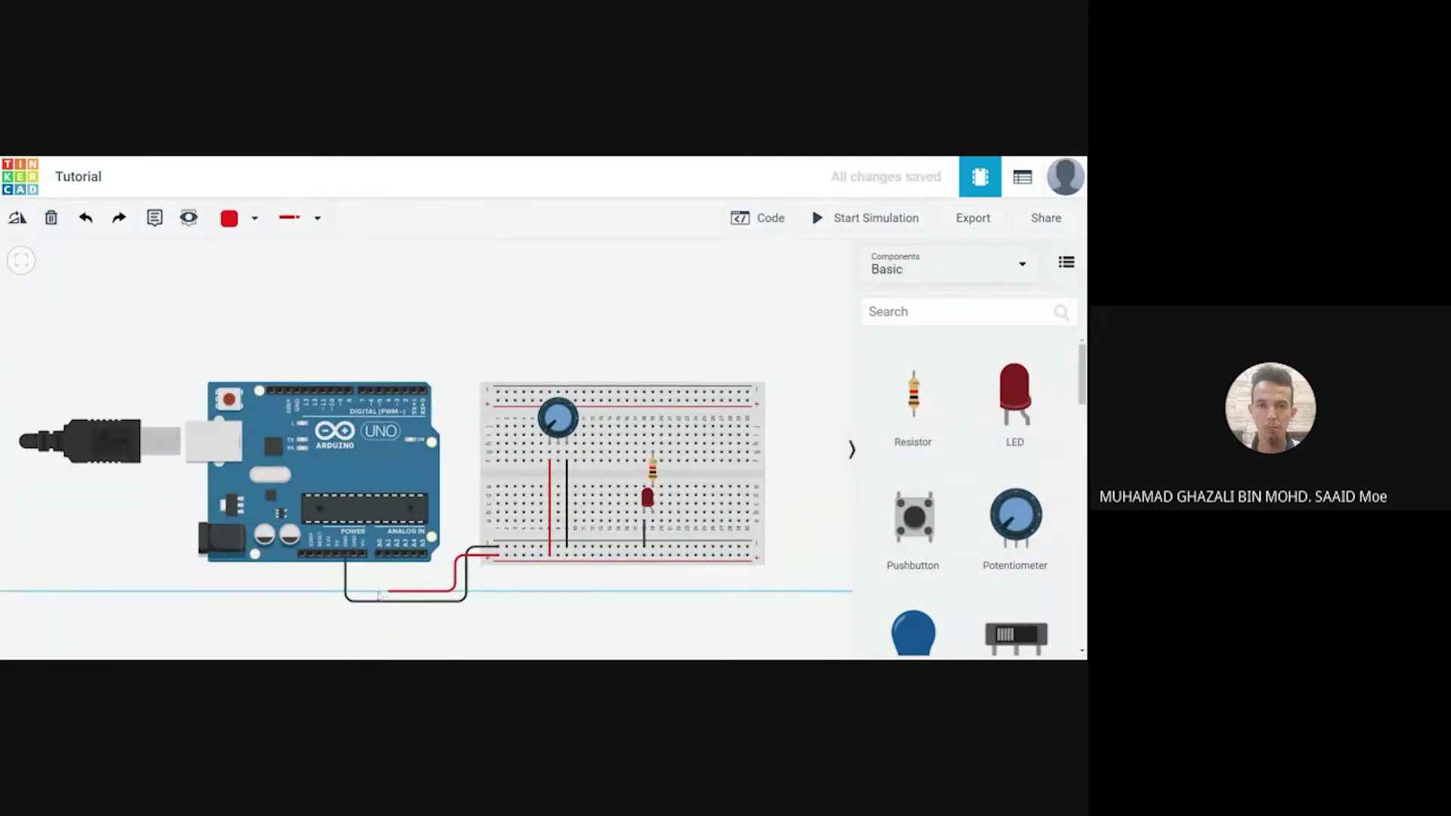
left_click(339, 590)
left_click(335, 554)
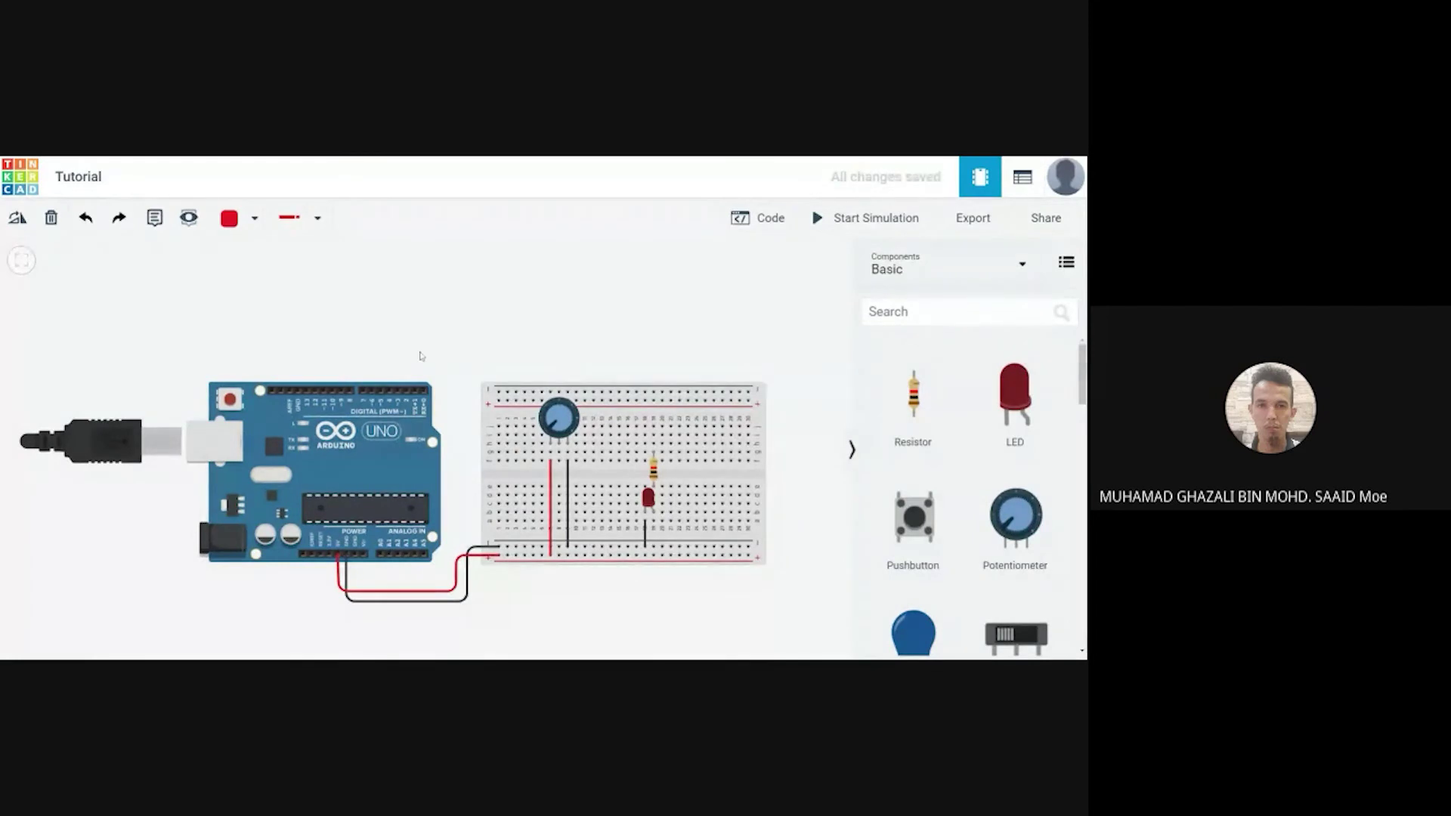
Connect the potentiometer's middle terminal to the Arduino's digital pin 4, routing the wire above the board and colouring it yellow
left_click(559, 461)
key("Escape")
left_click(559, 453)
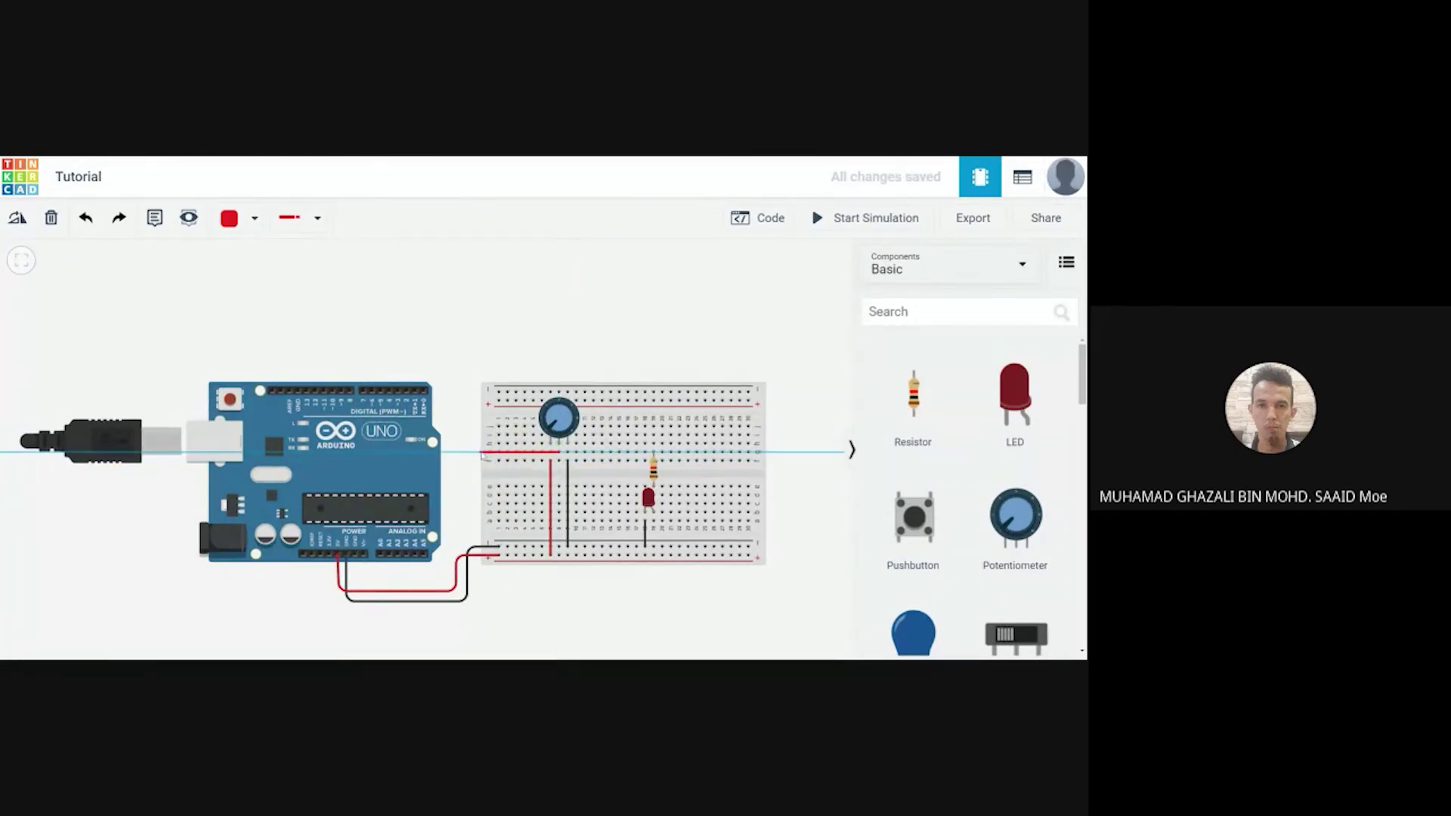
left_click(468, 452)
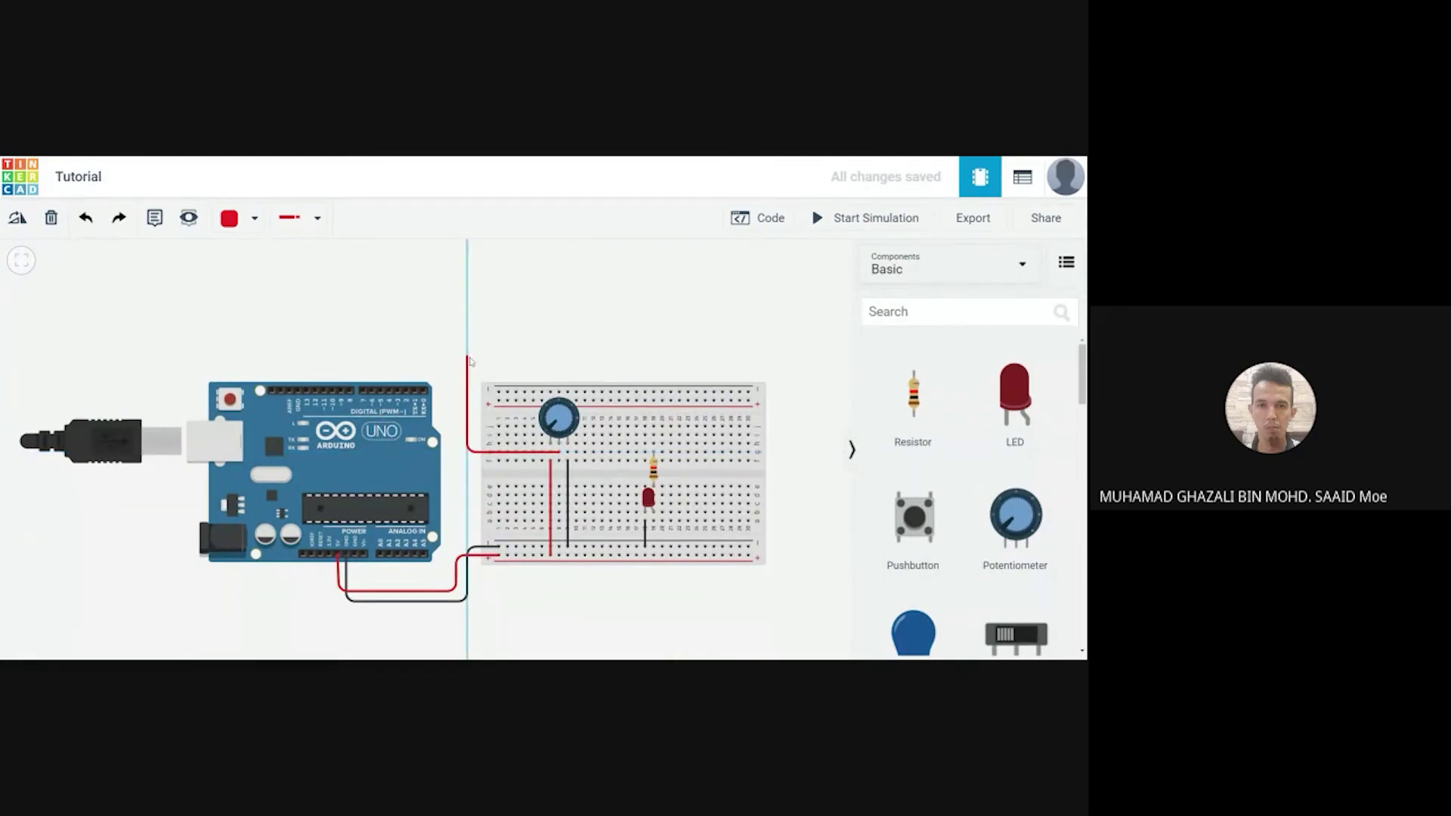
left_click(467, 357)
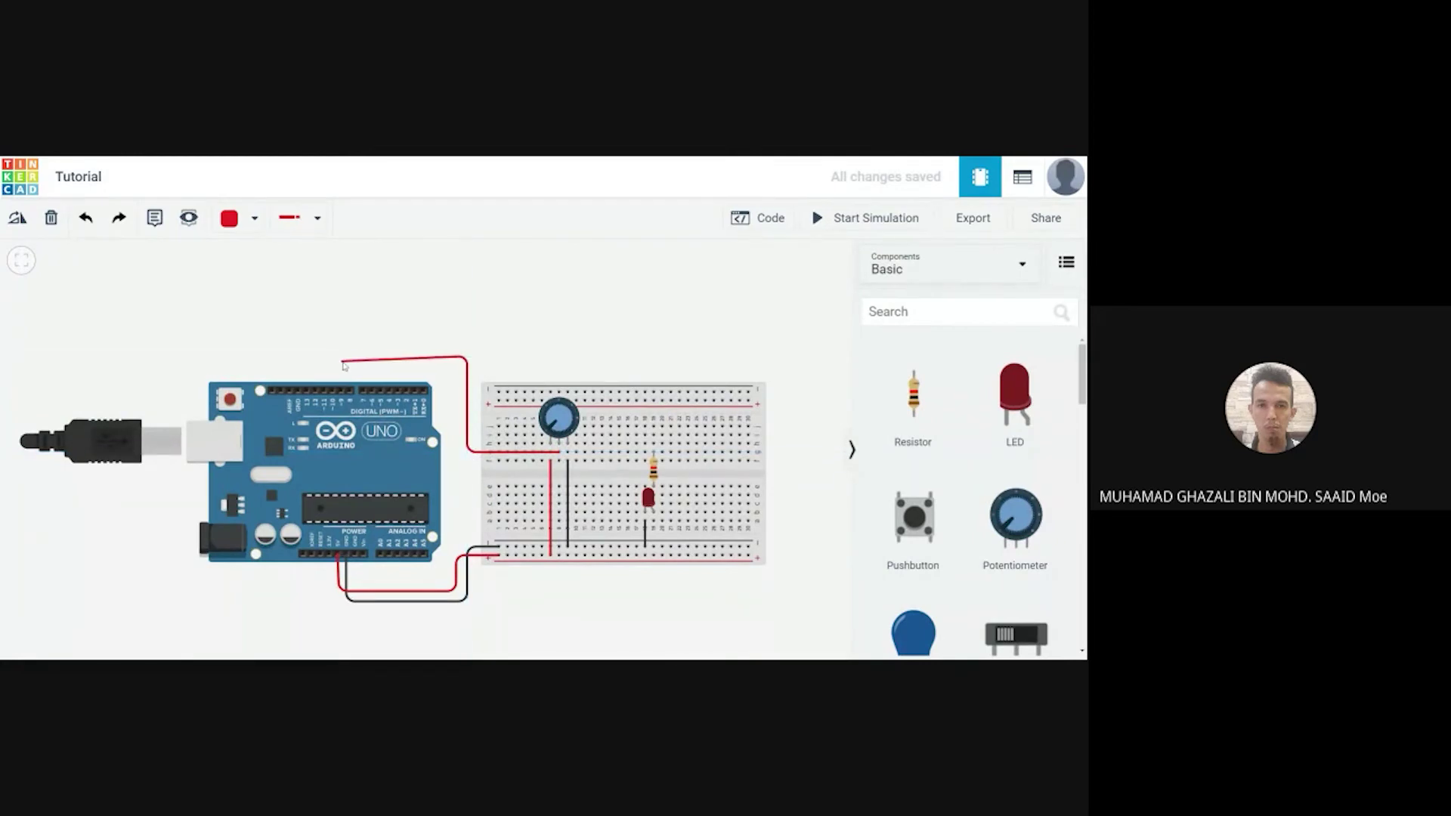
left_click(389, 356)
left_click(389, 390)
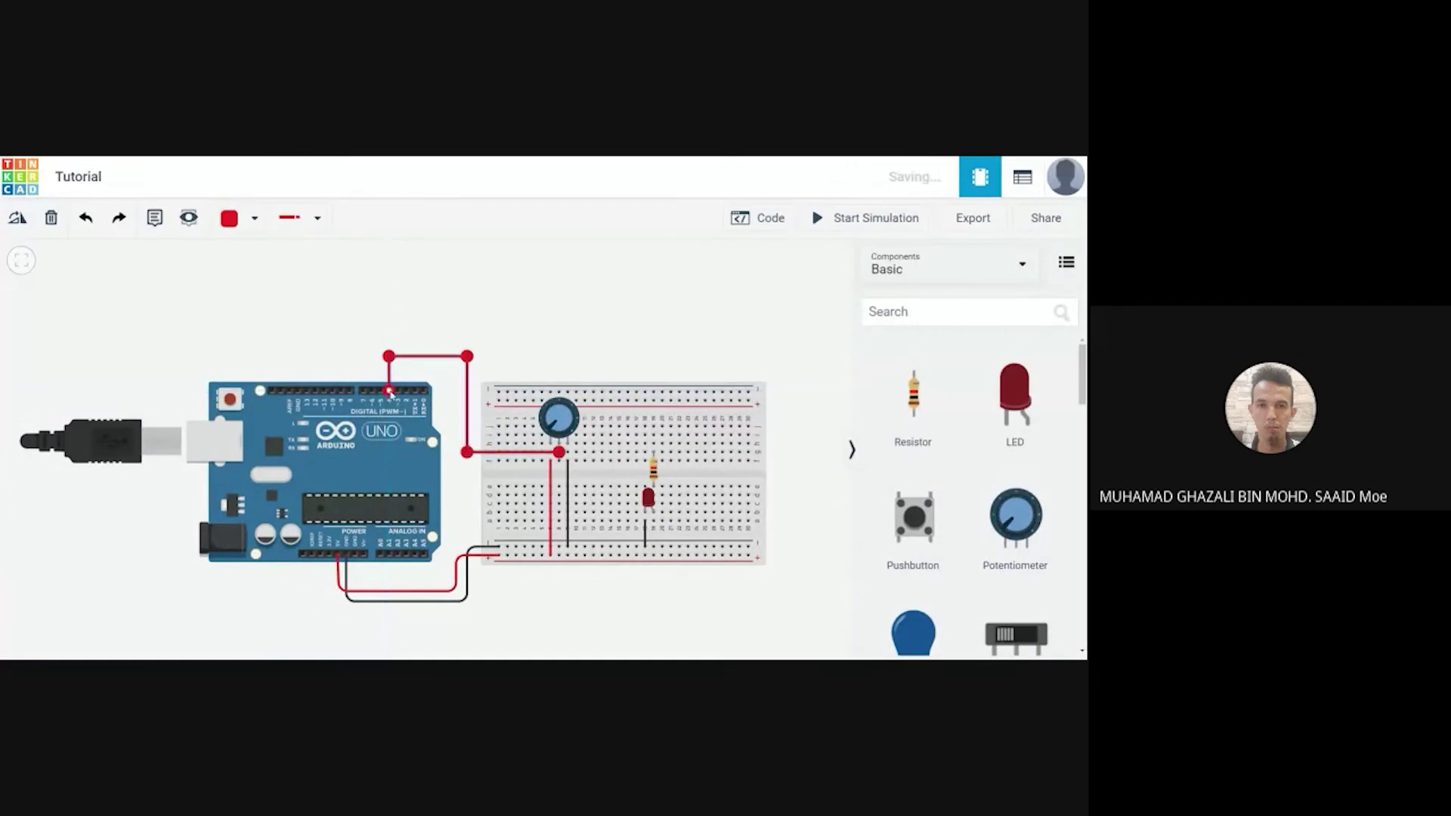
left_click(254, 219)
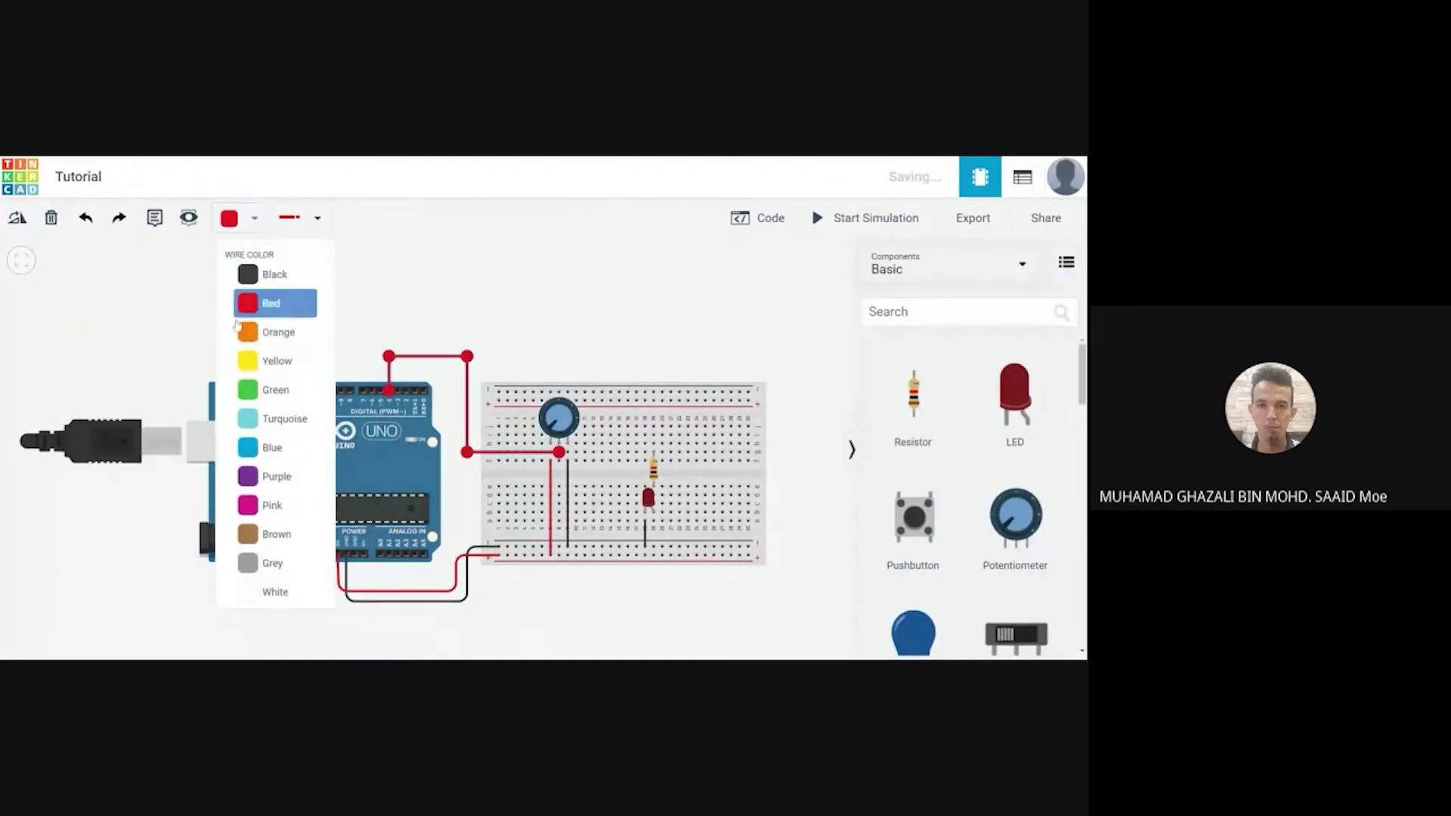
left_click(278, 365)
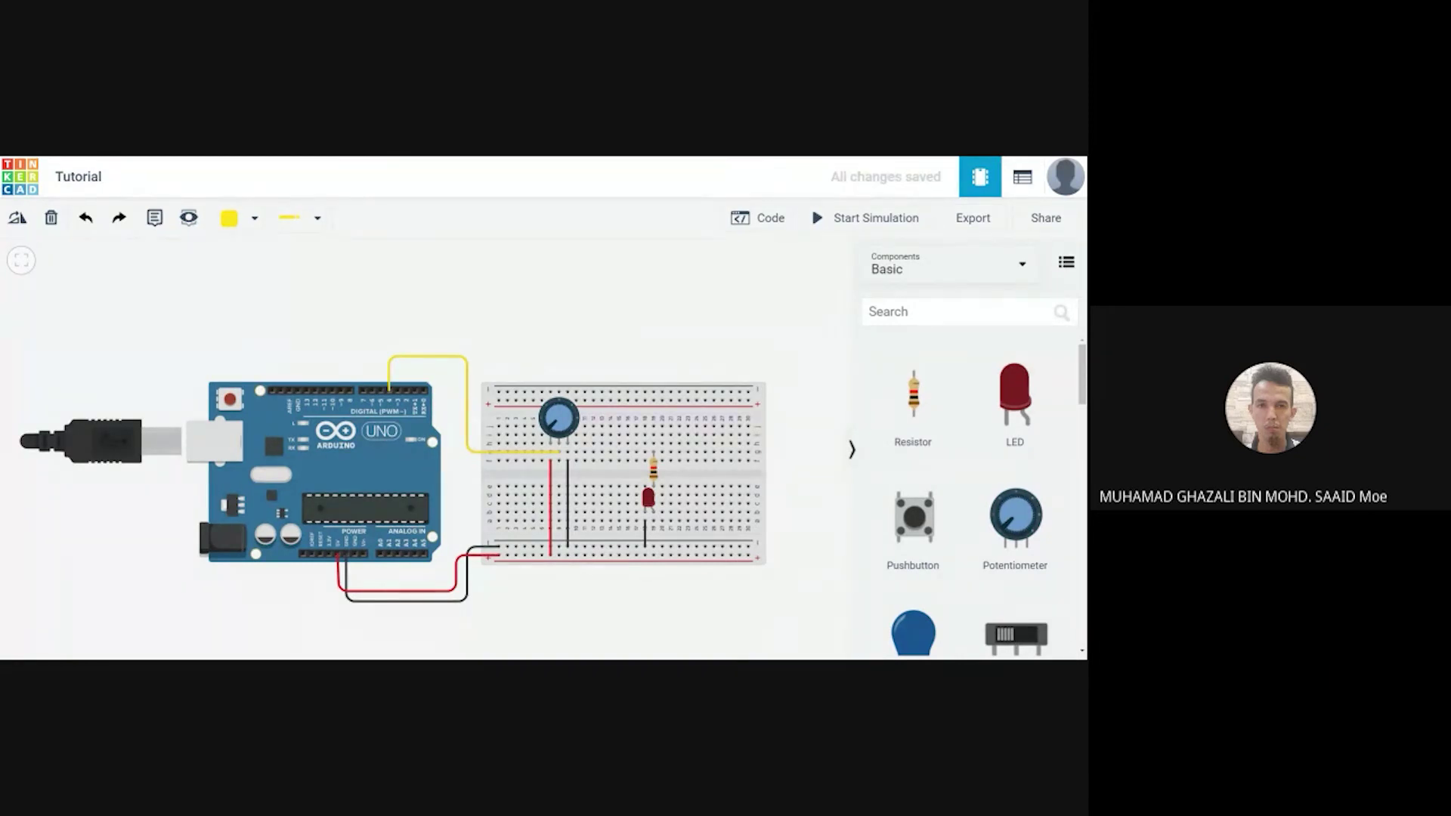
Connect the resistor's upper end to digital pin 13 with a wire routed squarely above the board, and colour it green
left_click(654, 457)
left_click(654, 347)
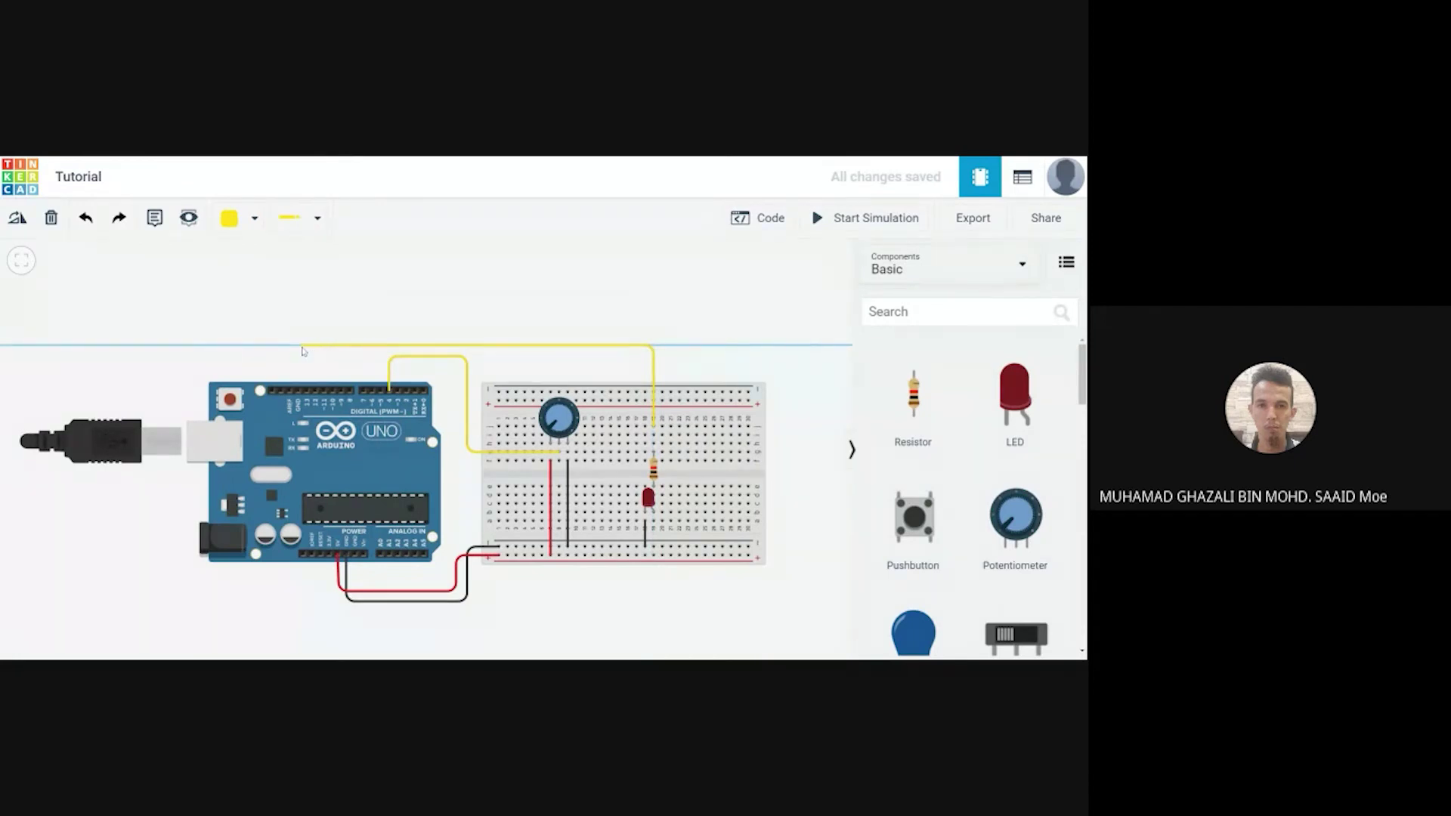
left_click(301, 346)
left_click(306, 391)
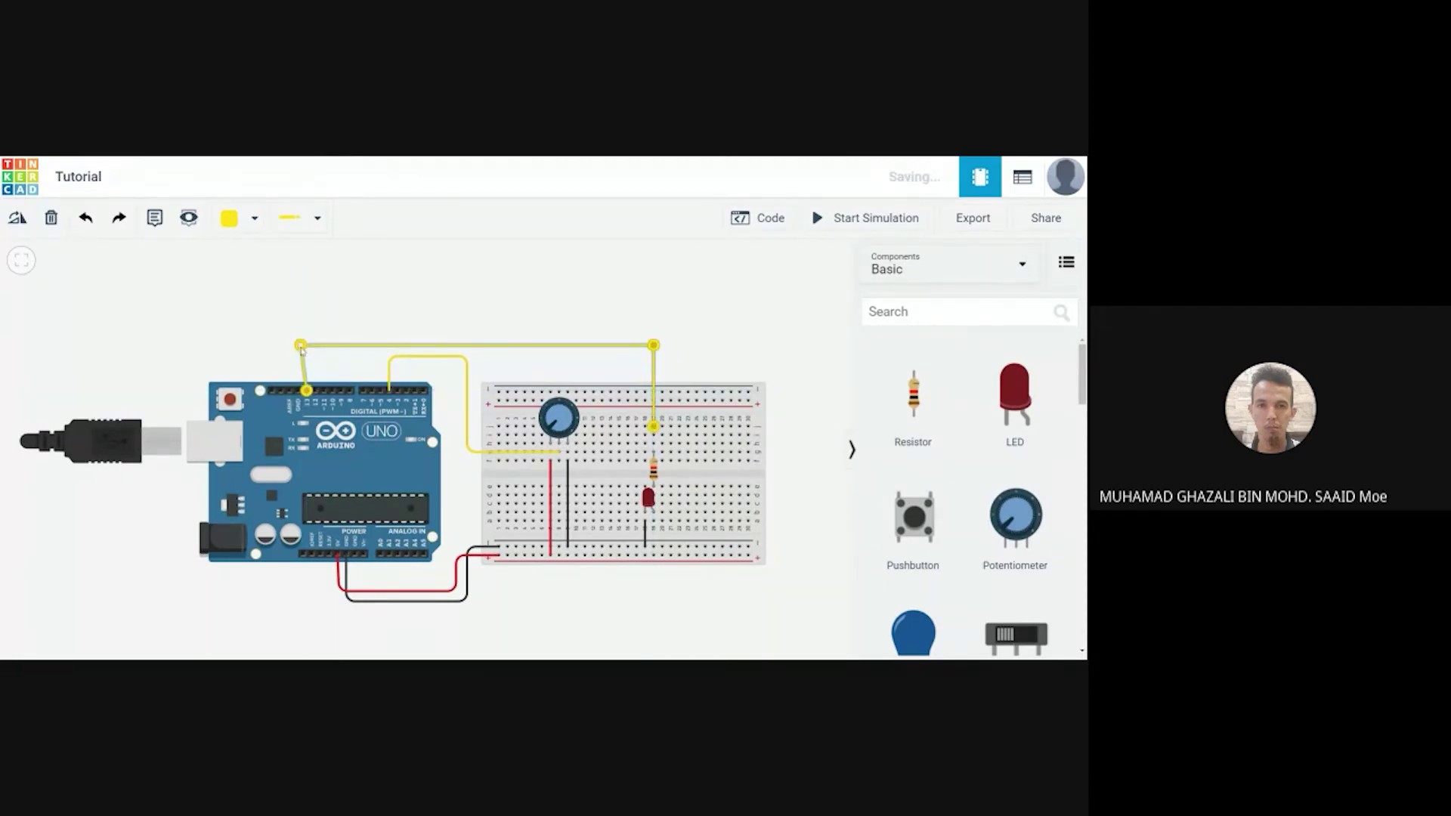
left_click_drag(308, 358, 308, 348)
left_click(254, 219)
left_click(276, 390)
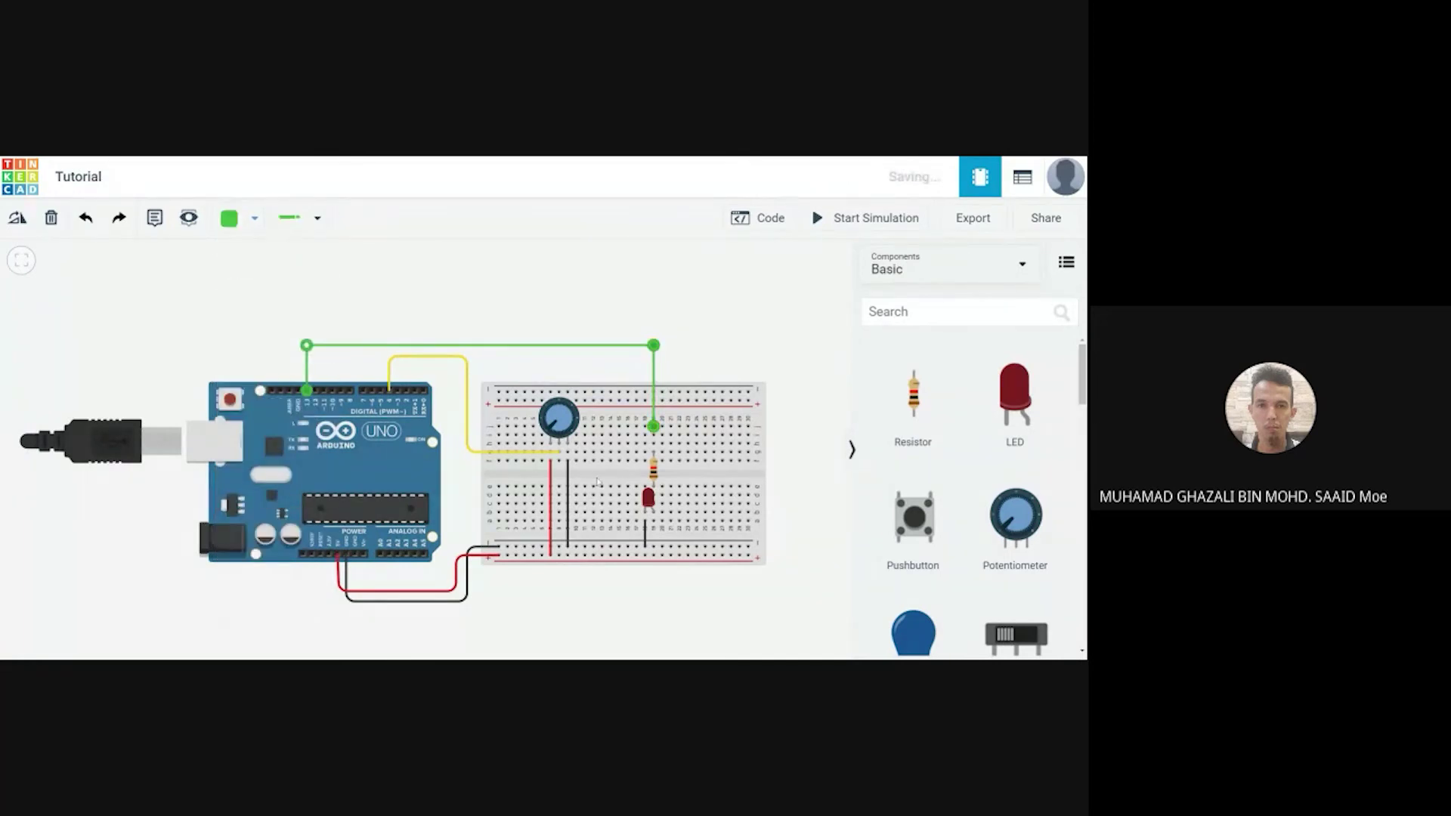
Change the LED's colour to green
left_click(648, 497)
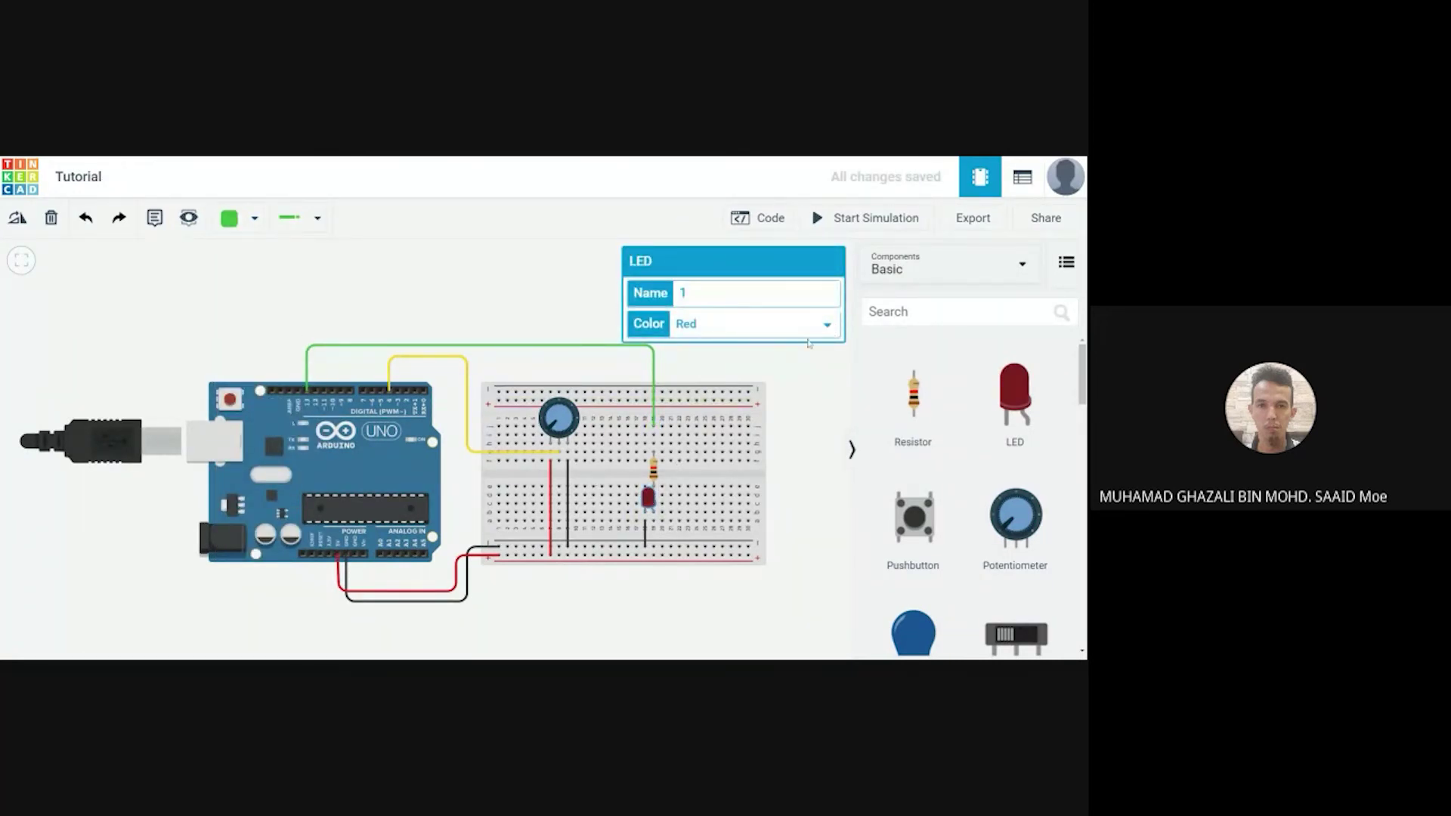
left_click(781, 348)
left_click(514, 262)
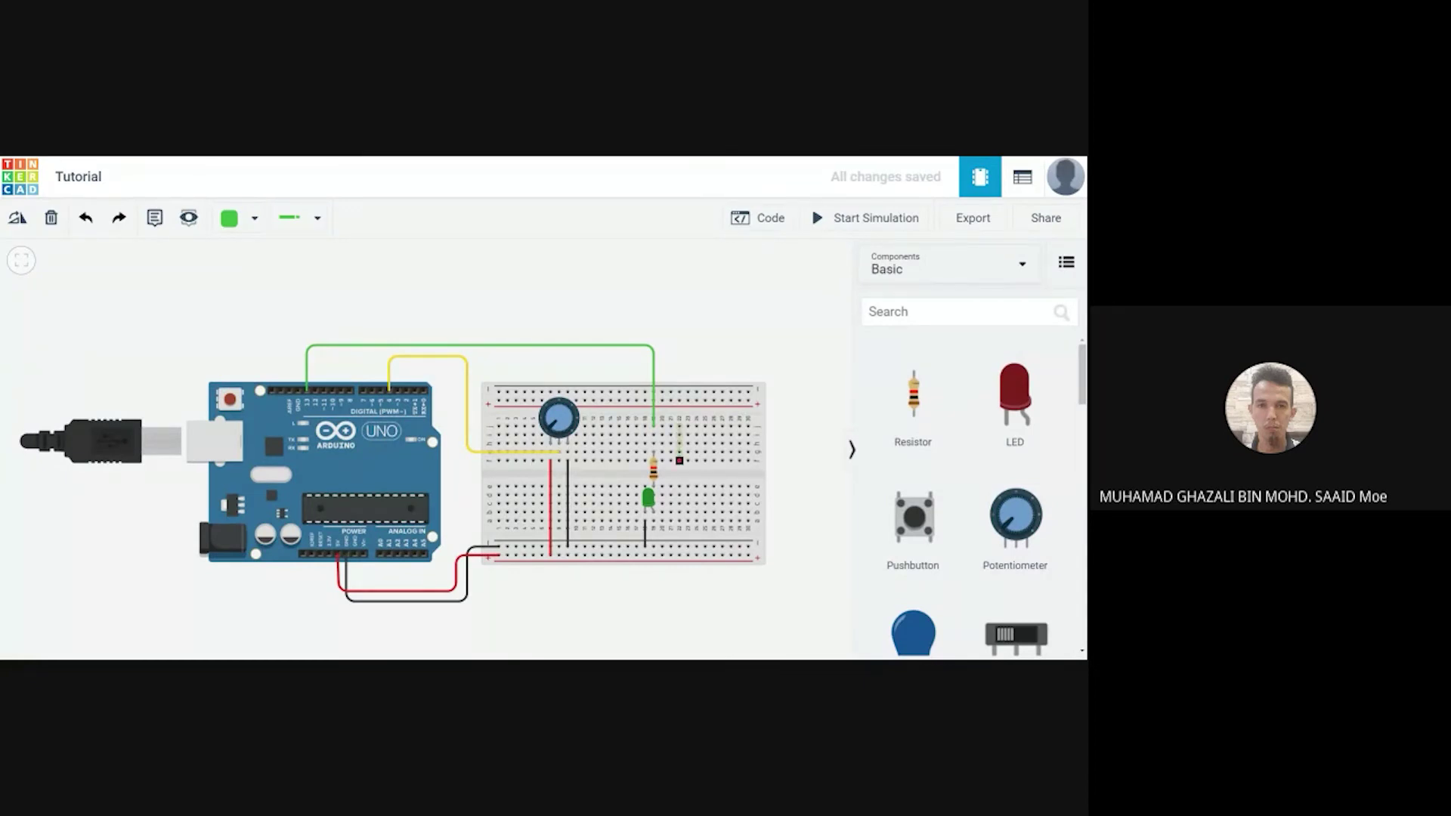
left_click(729, 301)
left_click_drag(729, 300, 732, 300)
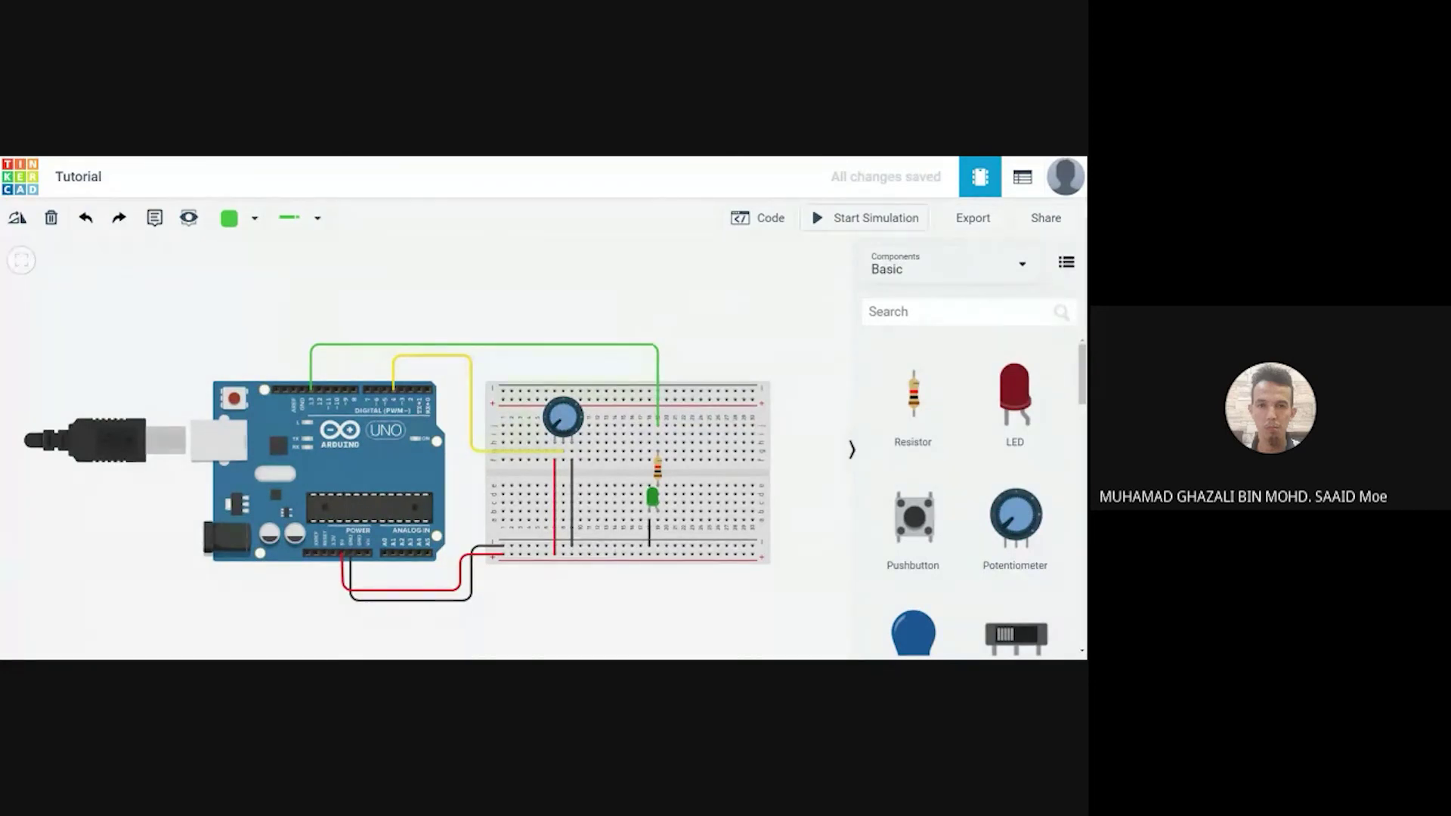
Open the Arduino's code and replace the two header comment lines with the declaration "int sensor = 0;"
left_click(758, 218)
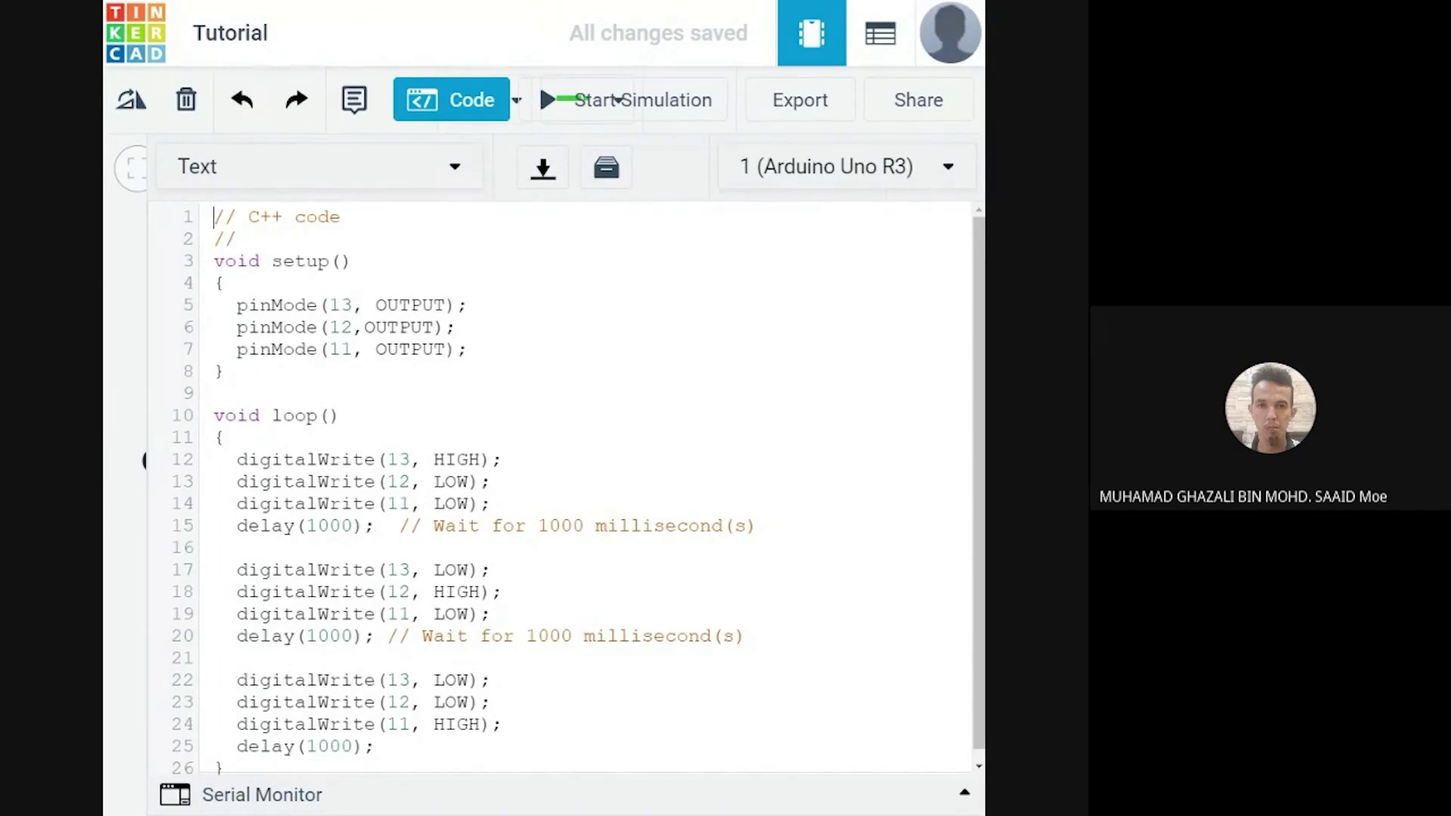
left_click_drag(214, 217, 238, 240)
type("int")
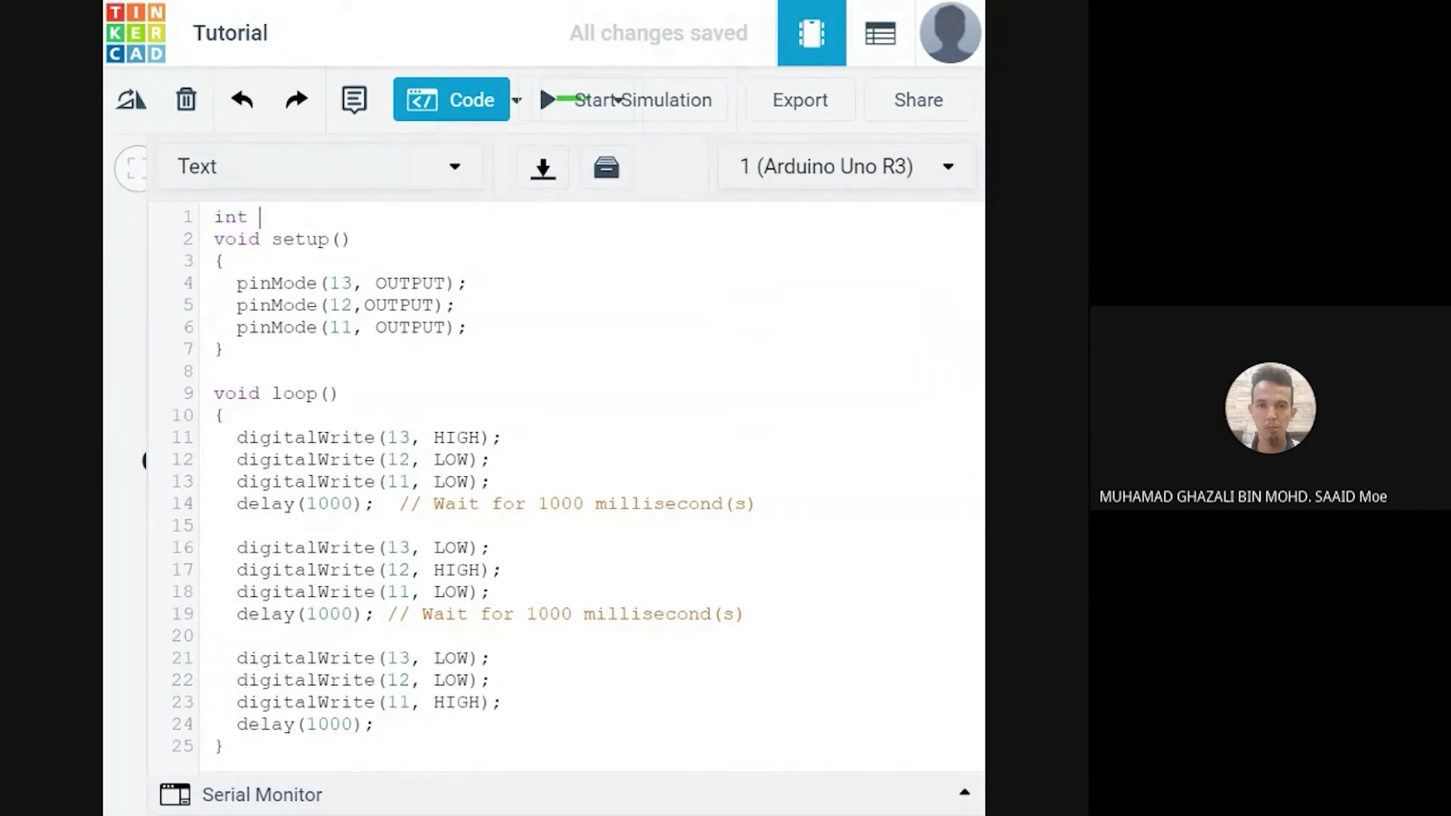
type(" sensor = 0;")
key("Return")
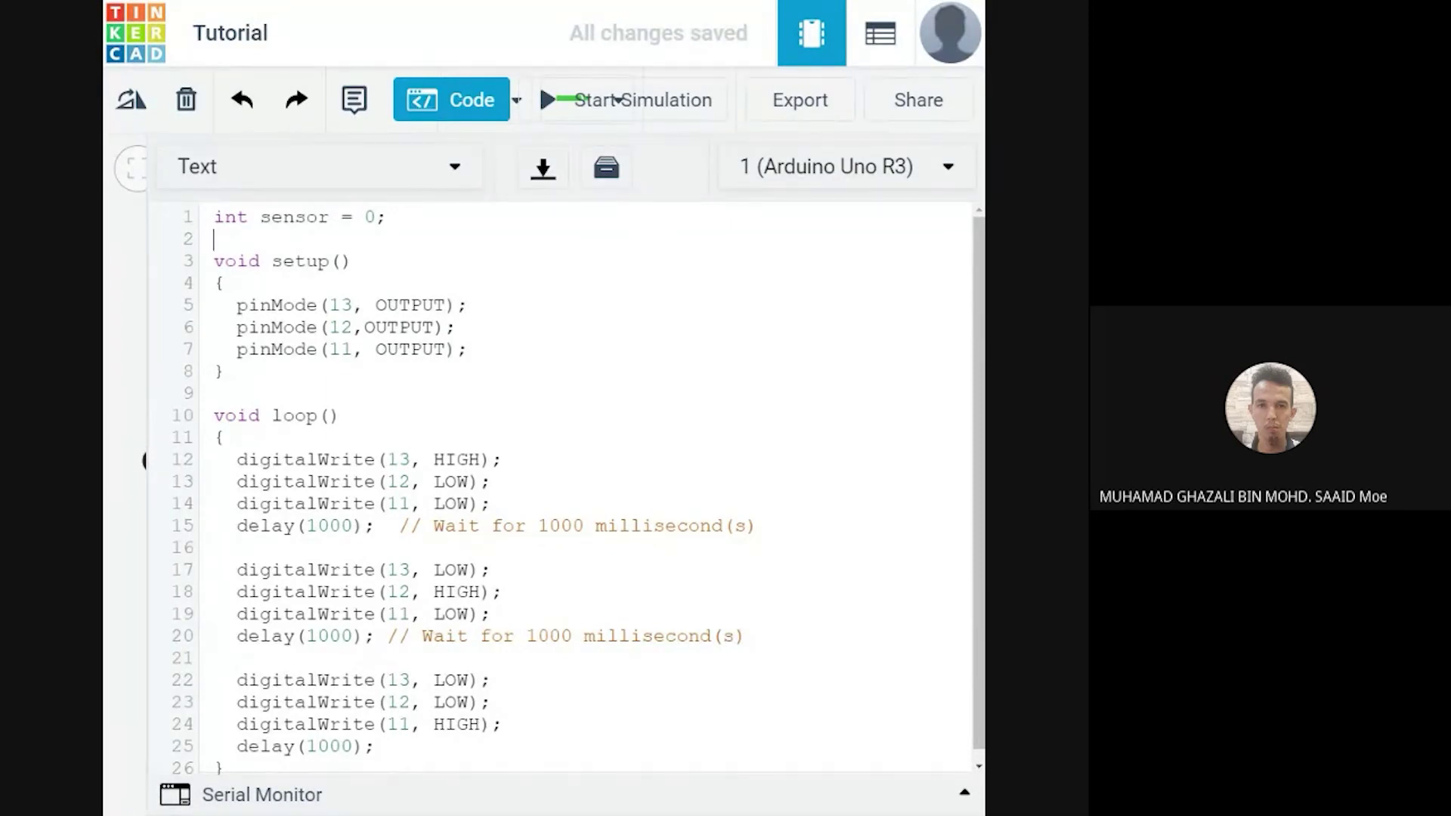
Delete the pinMode lines for pins 12 and 11 and the whole old body of loop()
left_click_drag(225, 328, 468, 349)
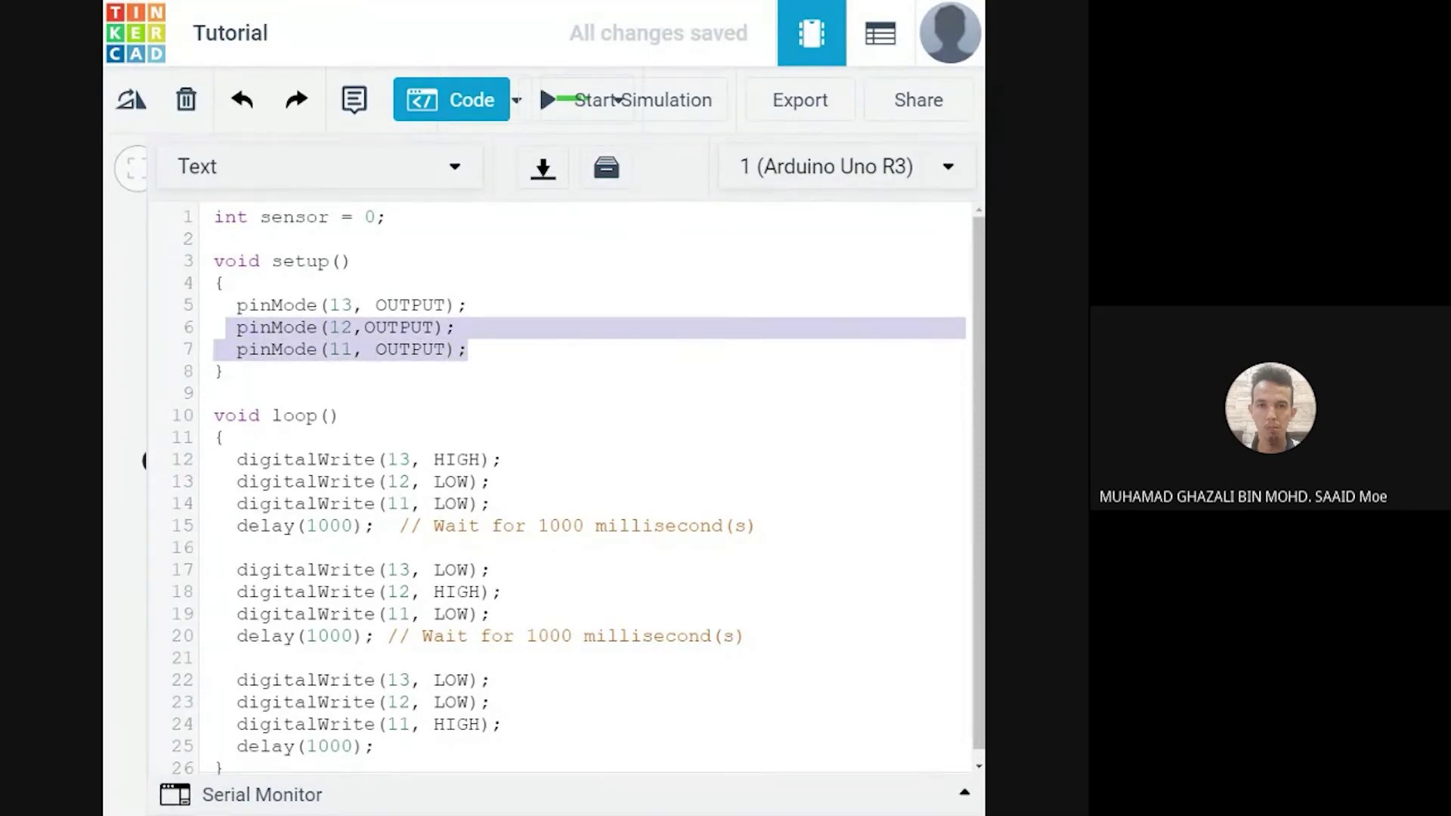
key("BackSpace")
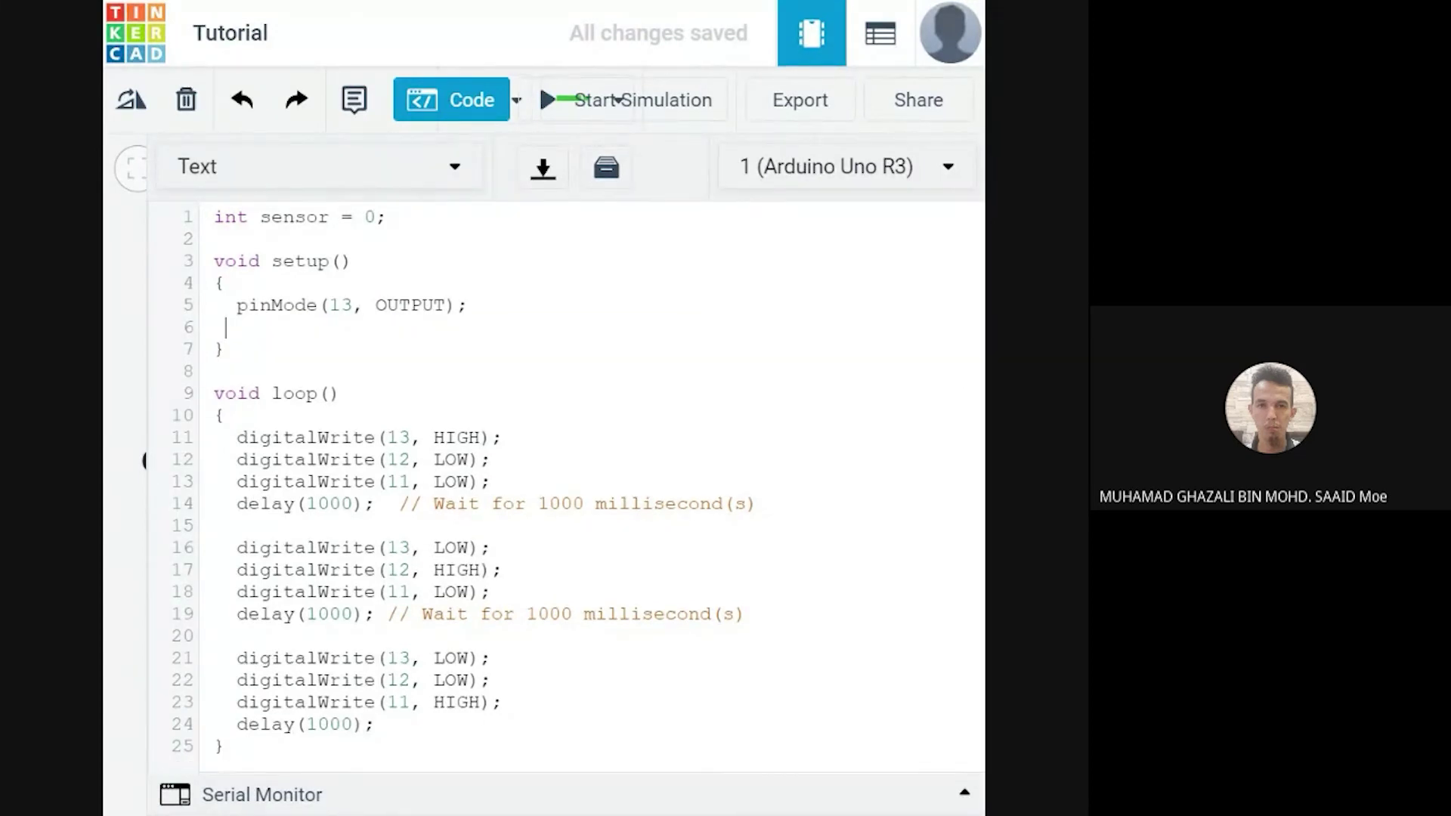
left_click_drag(236, 436, 374, 724)
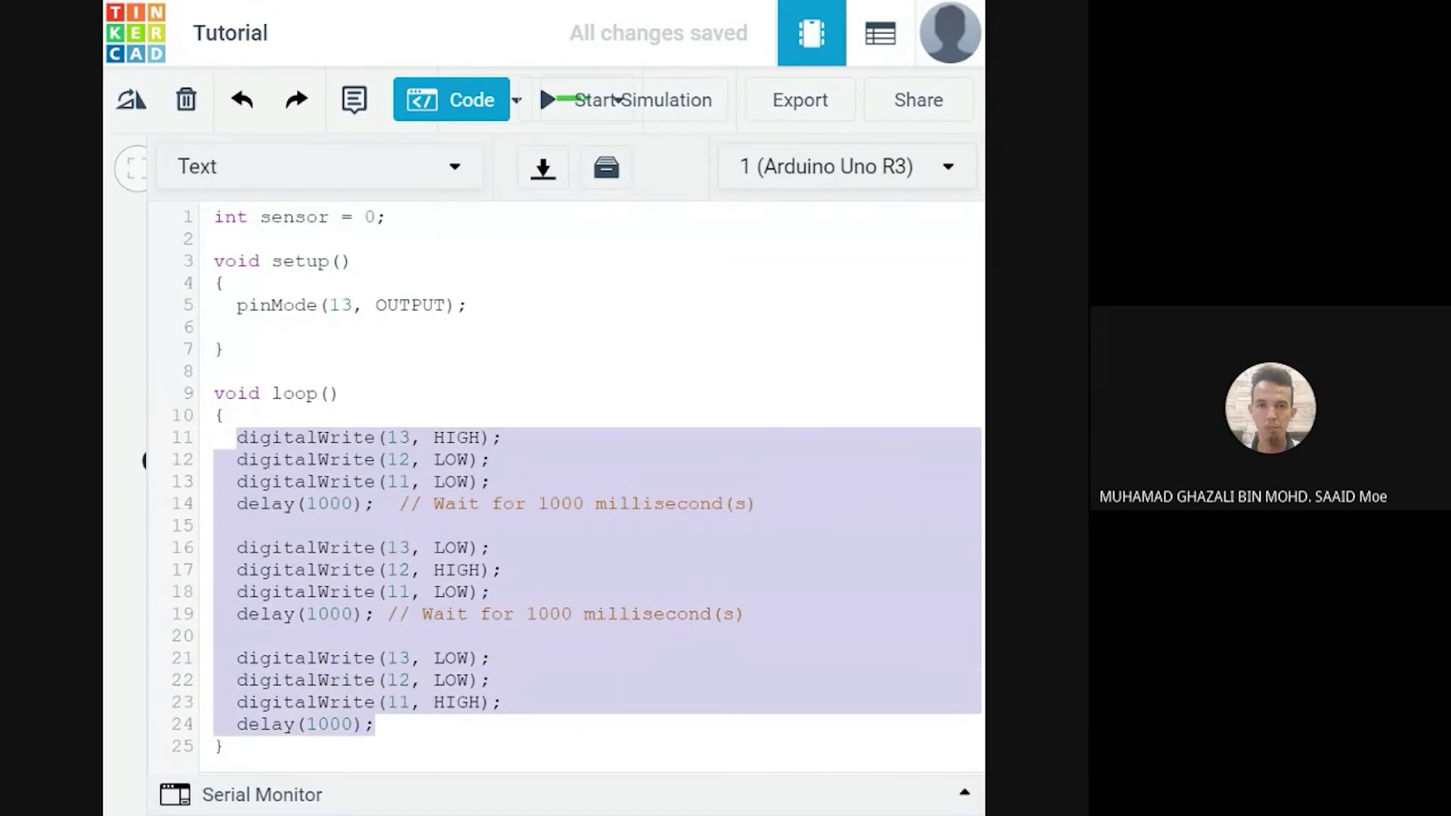
key("BackSpace")
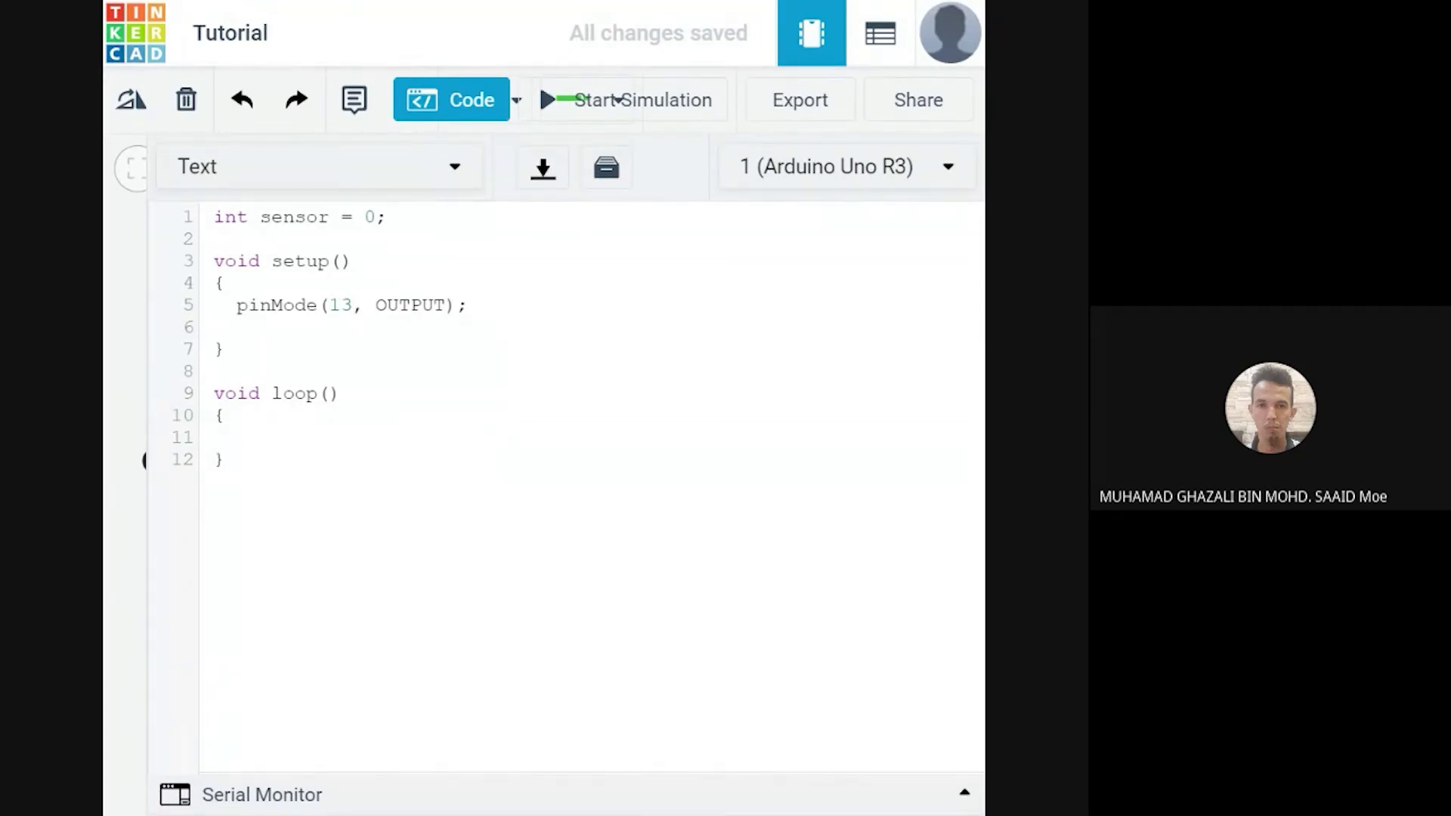
Add "sensor = analogRead(A0);" as the first statement inside loop()
type("sensor = analog")
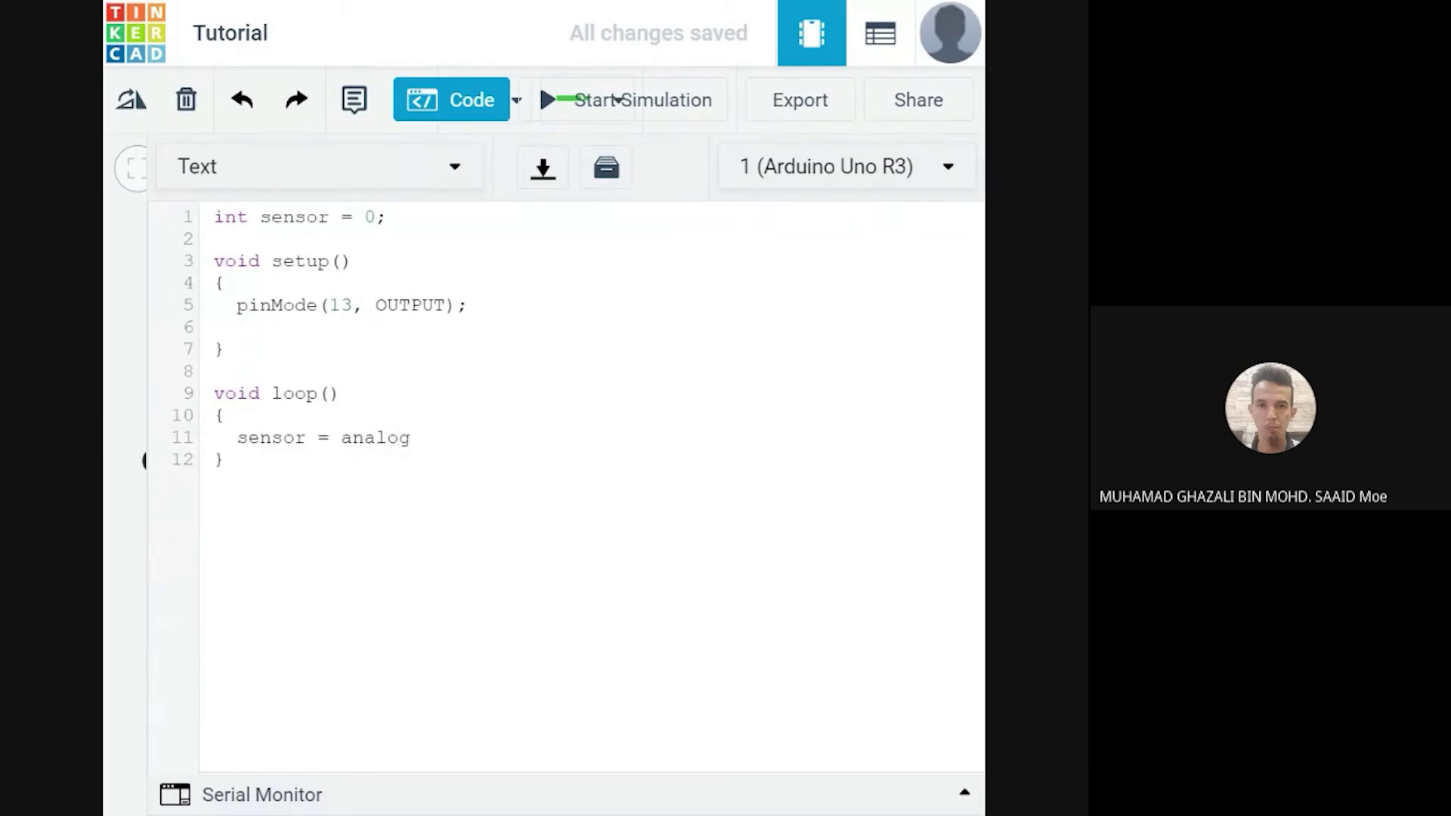
type("Read")
type(" A")
key("BackSpace")
key("BackSpace")
type("(A0)")
key("Return")
Add "digitalWrite(13, HIGH);" and "delay(sensor);" below the analogRead line in loop()
type("digita")
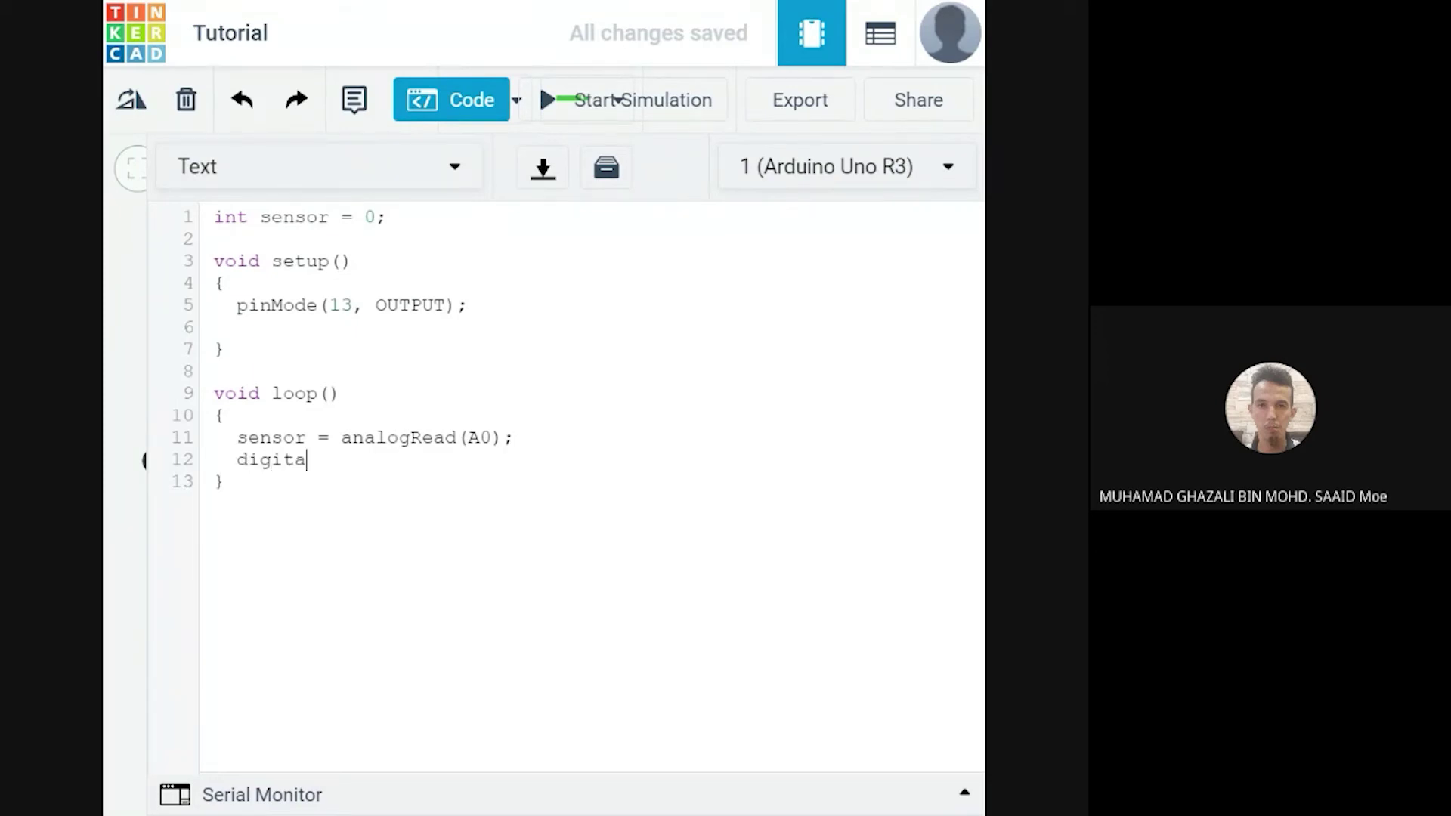
type("lWrite(13, HIGH)")
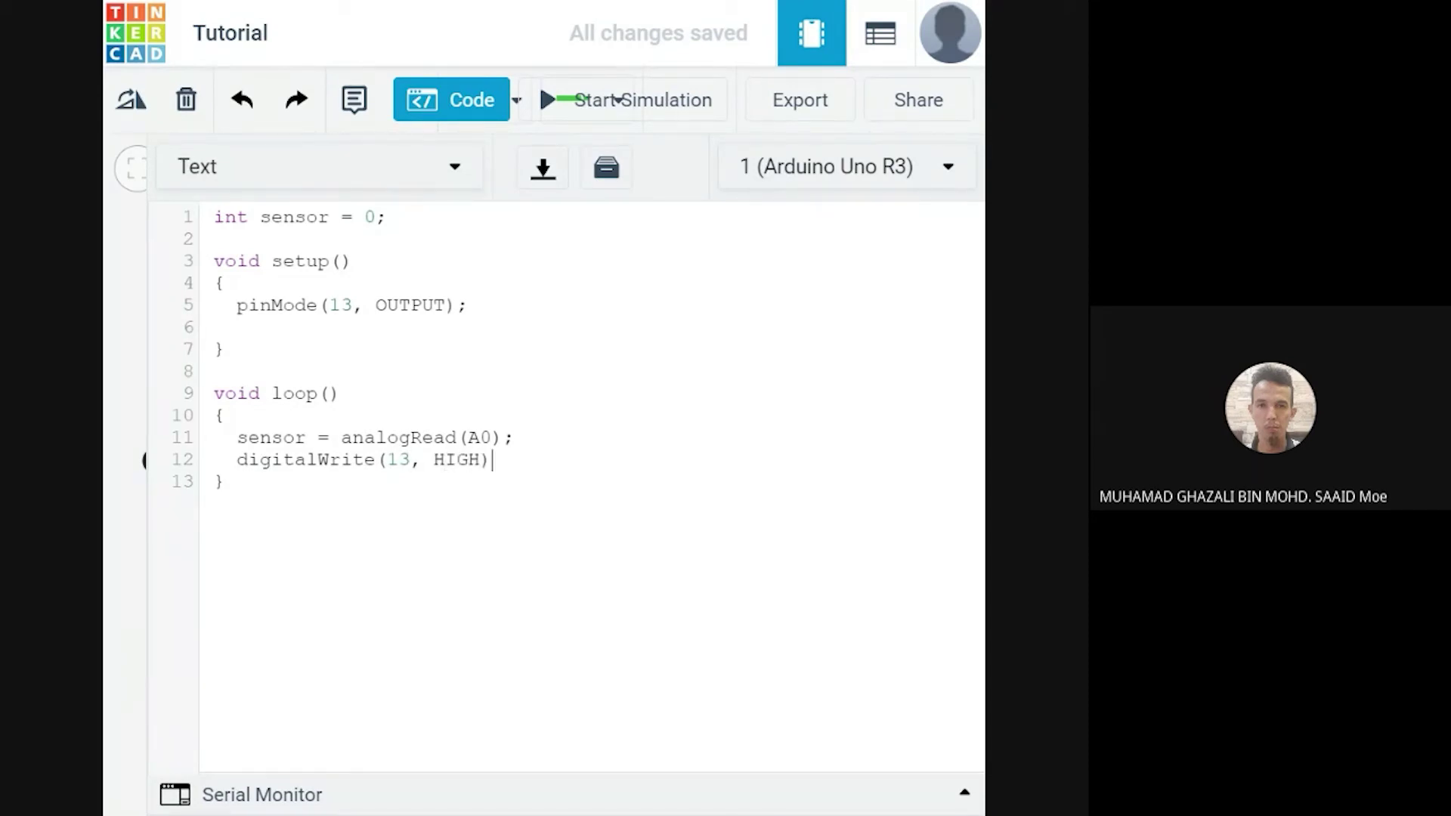
type(";")
key("Return")
type("delay9sensor")
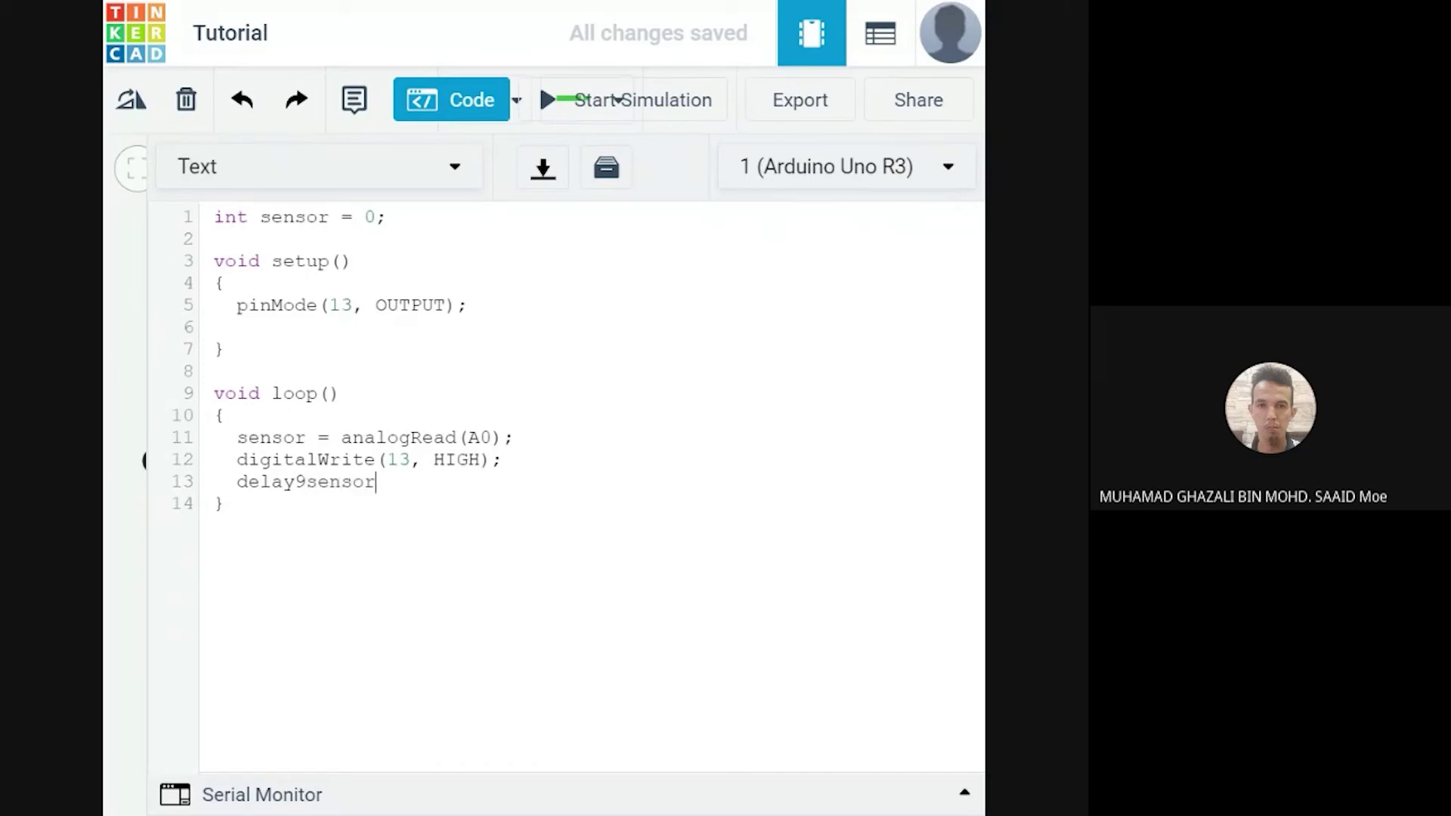
type(");")
key("Return")
Finish loop() with the statements "digitalWrite(13, LOW);" and "delay(sensor);"
type("digital")
key("BackSpace")
type("(")
left_click(317, 504)
type("Write")
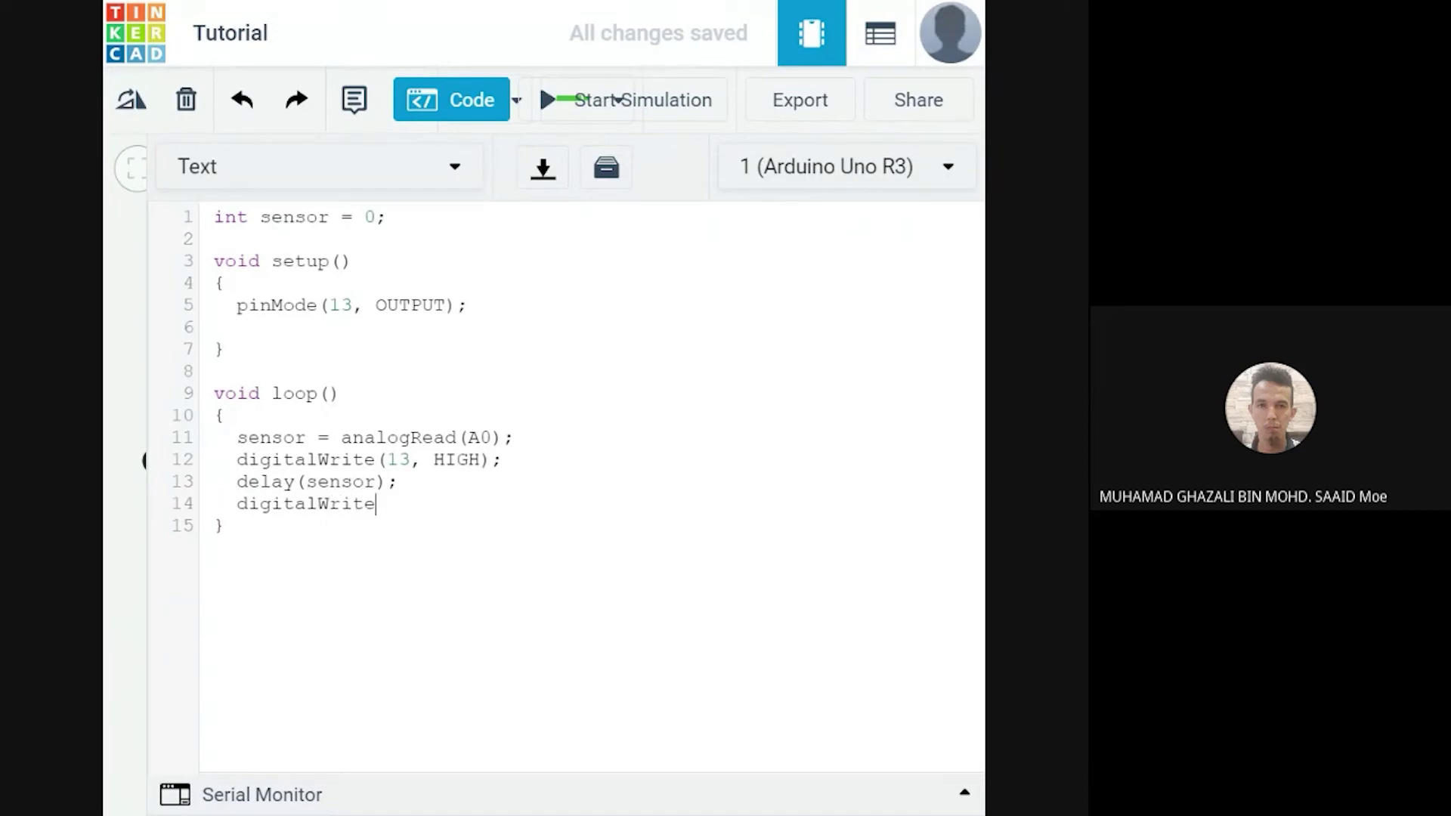
type("(13, LOW);")
key("Return")
type("delay")
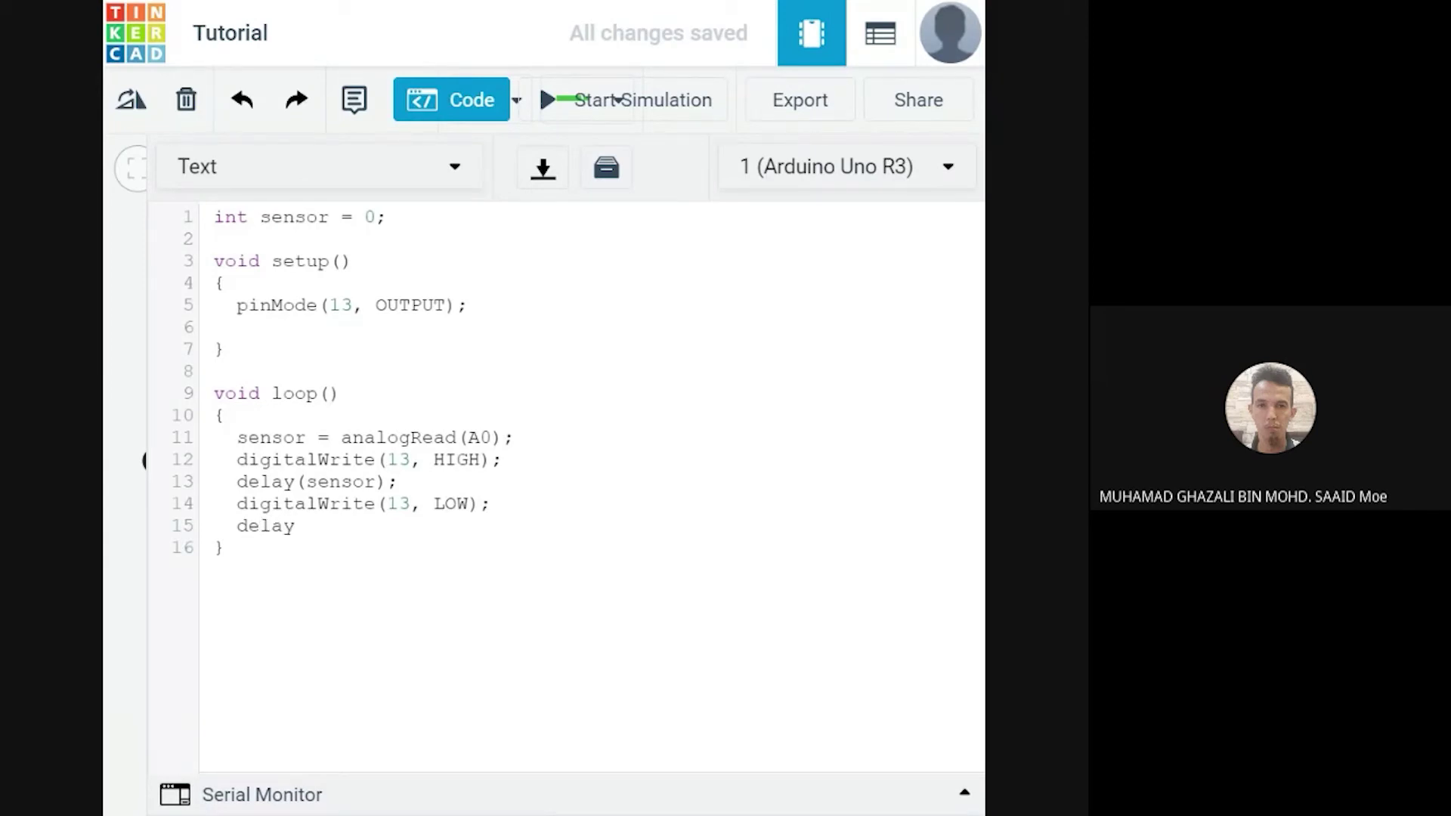
type("(sensor);")
Move the yellow potentiometer wire from digital pin 4 to analog pin A0 and reroute it squarely below the board
left_click_drag(469, 438, 492, 439)
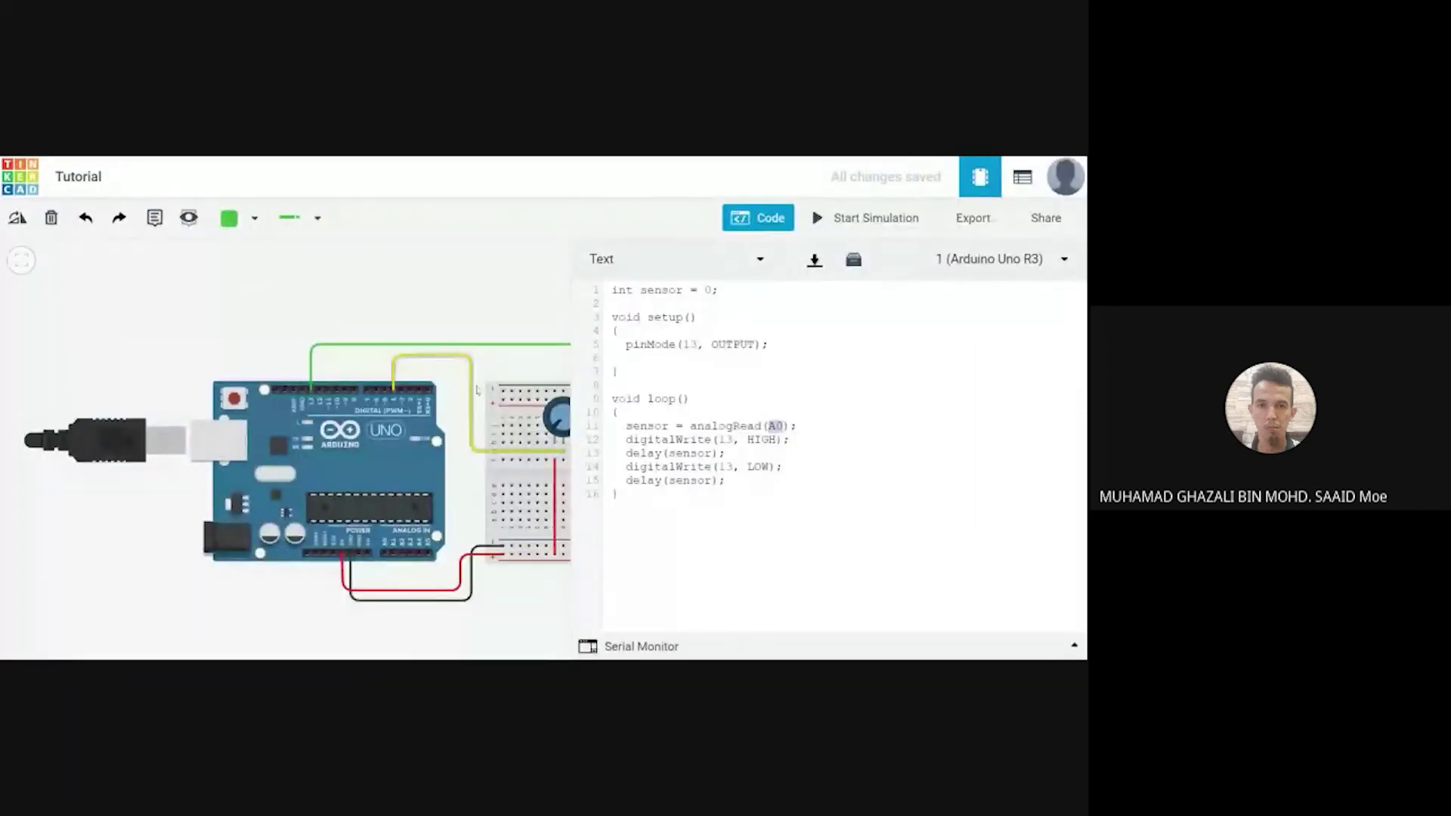
left_click(497, 304)
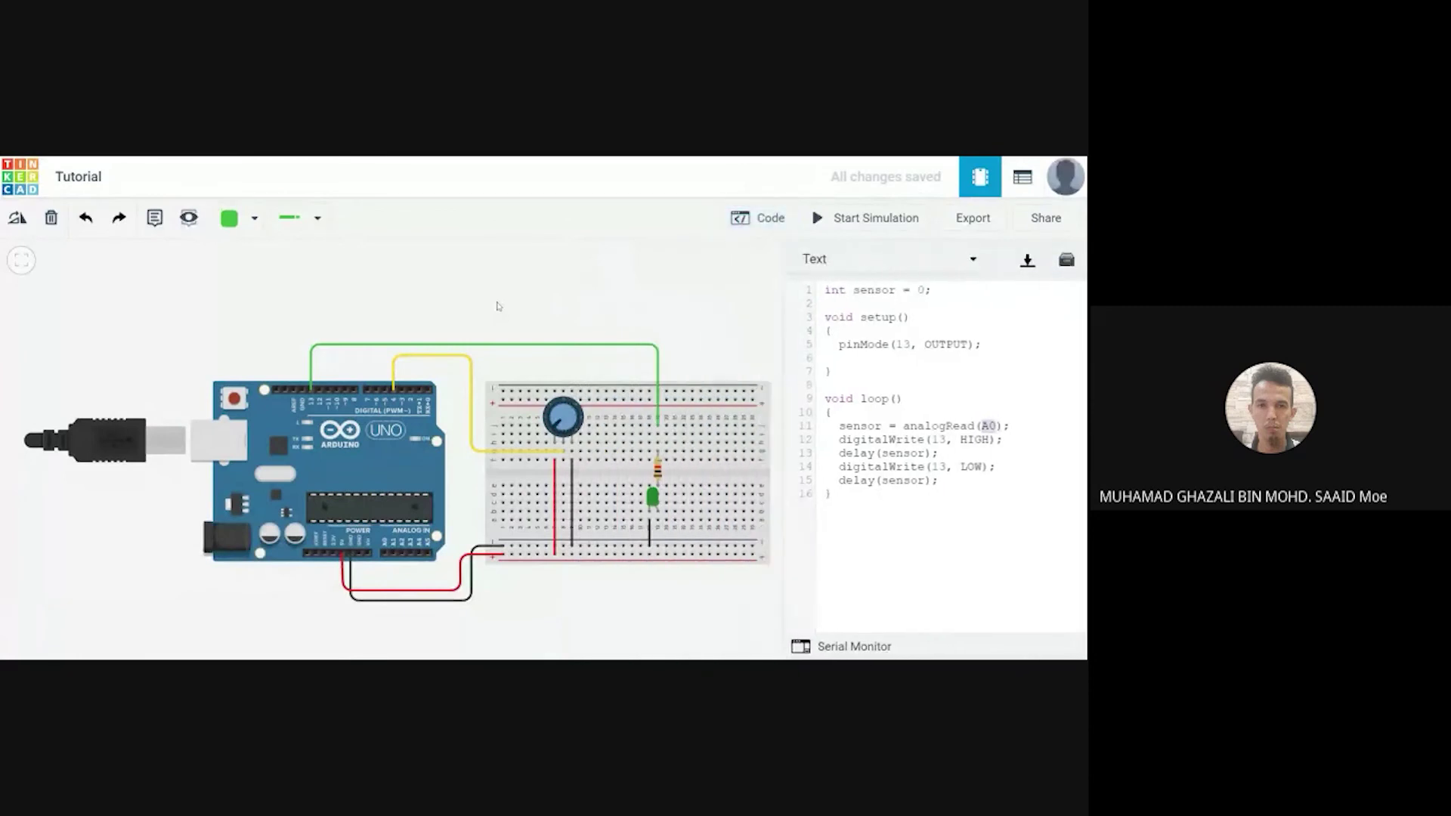
left_click(414, 356)
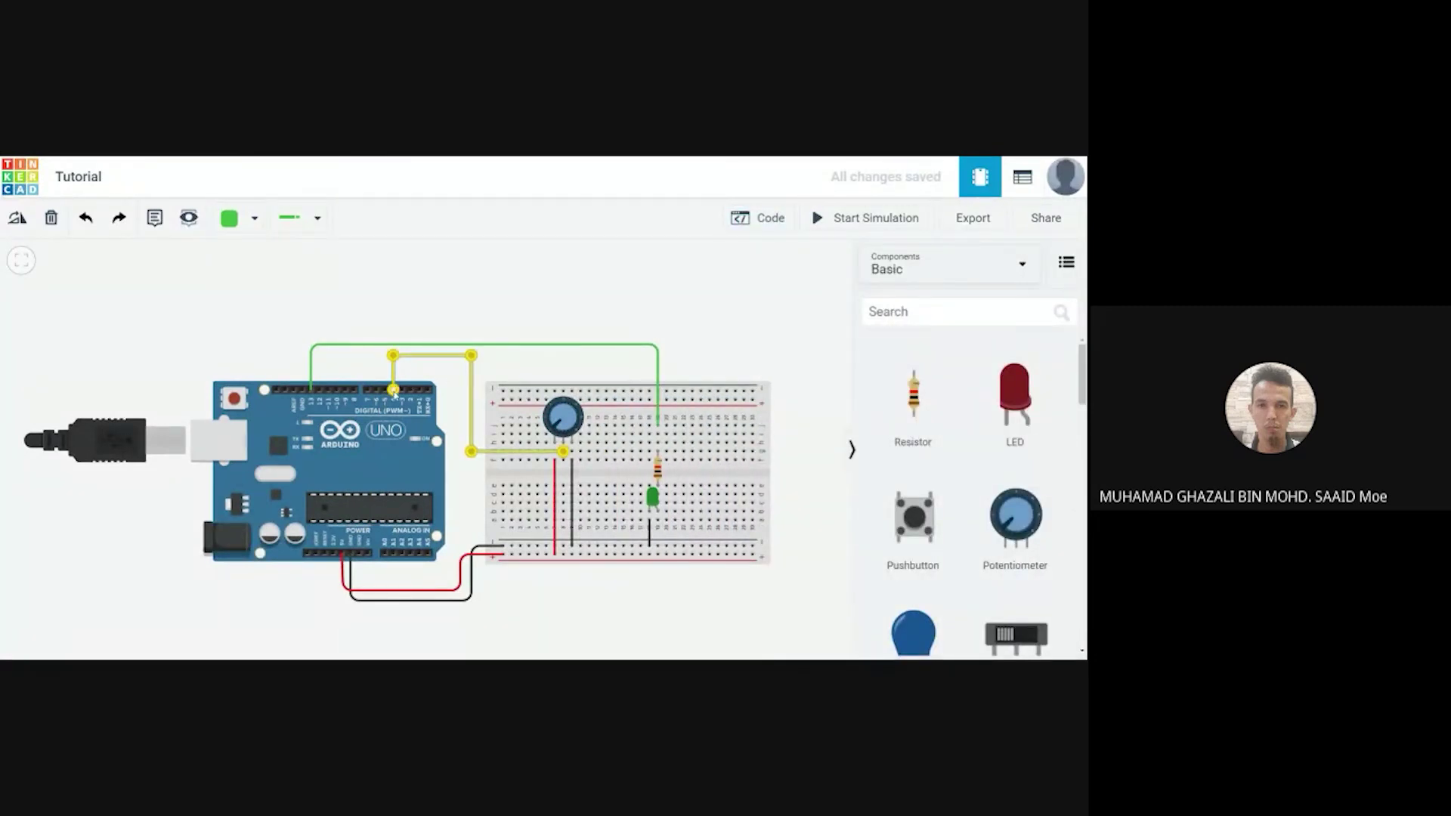
left_click_drag(393, 390, 384, 552)
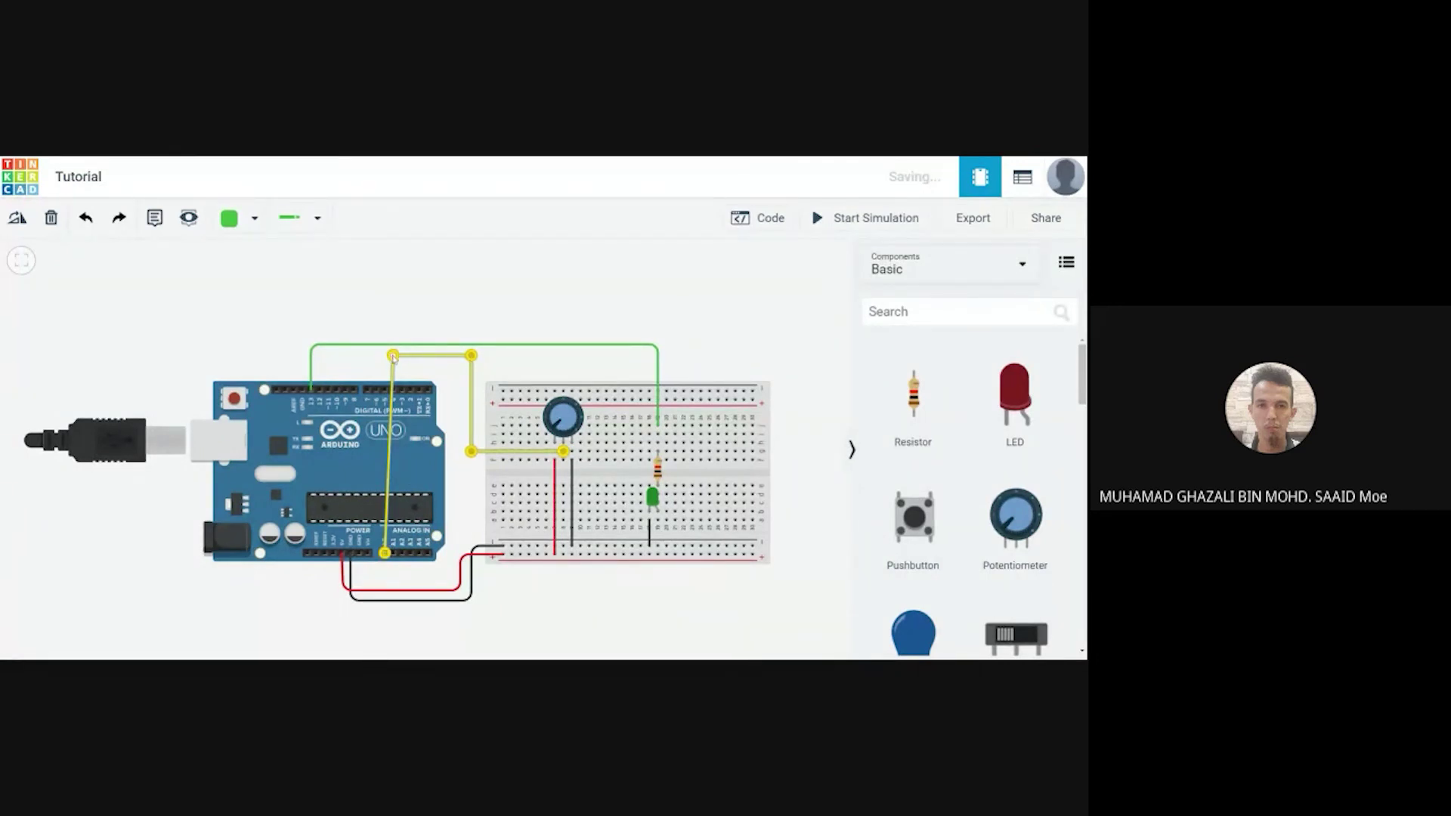
left_click_drag(393, 358, 384, 578)
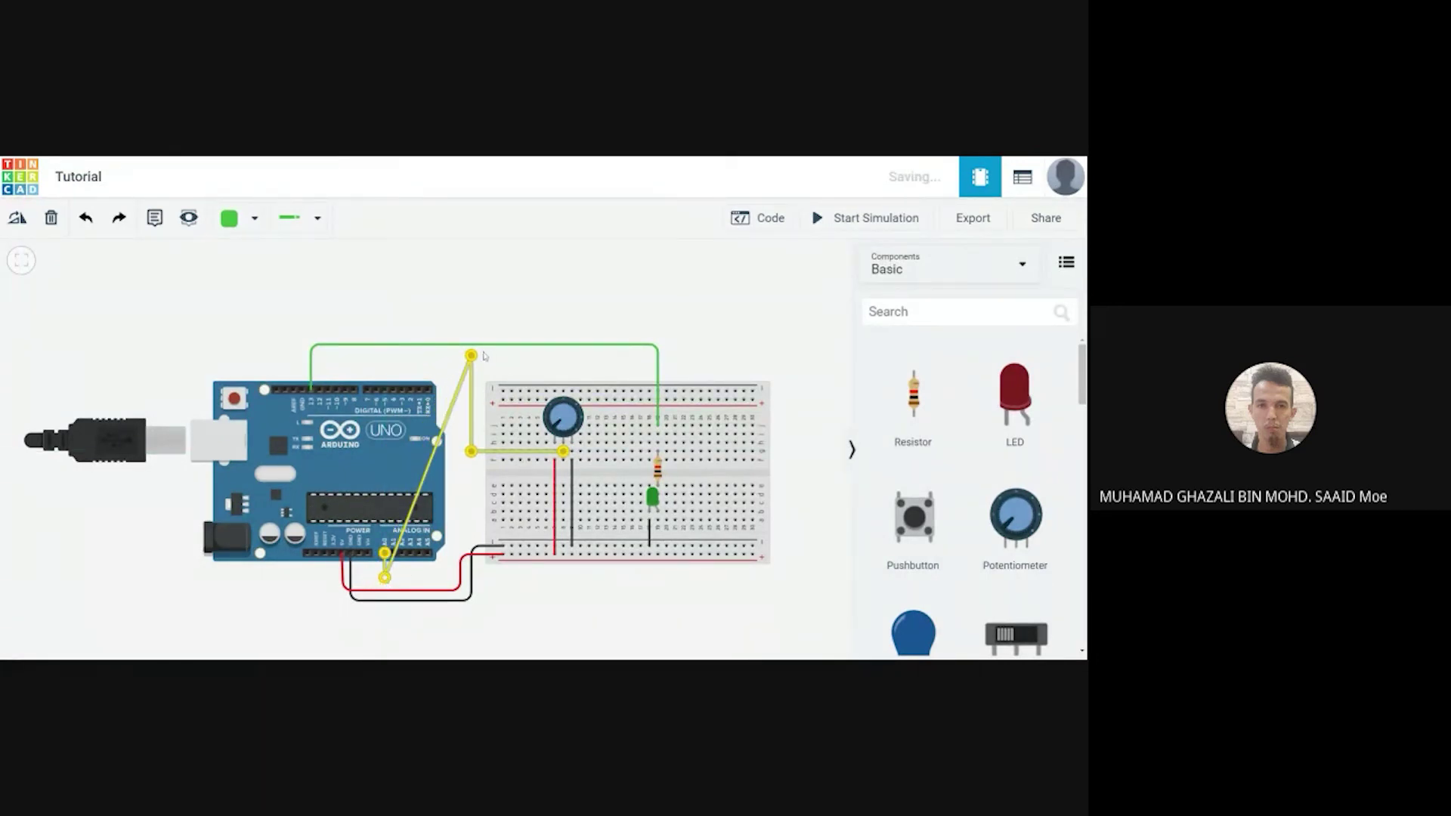
left_click_drag(471, 355, 574, 584)
left_click_drag(471, 451, 563, 452)
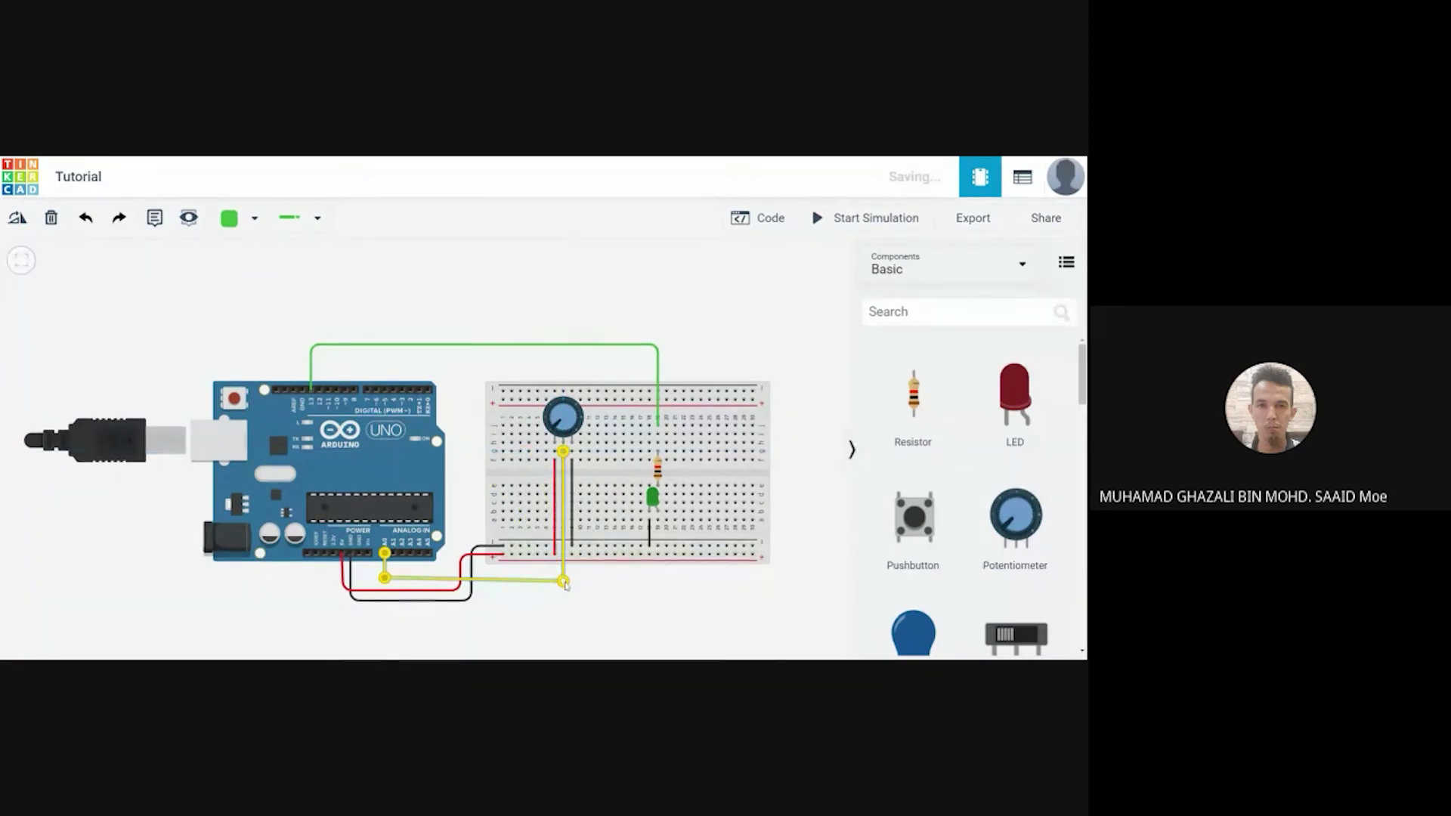
left_click_drag(565, 583, 565, 580)
left_click_drag(564, 300, 575, 291)
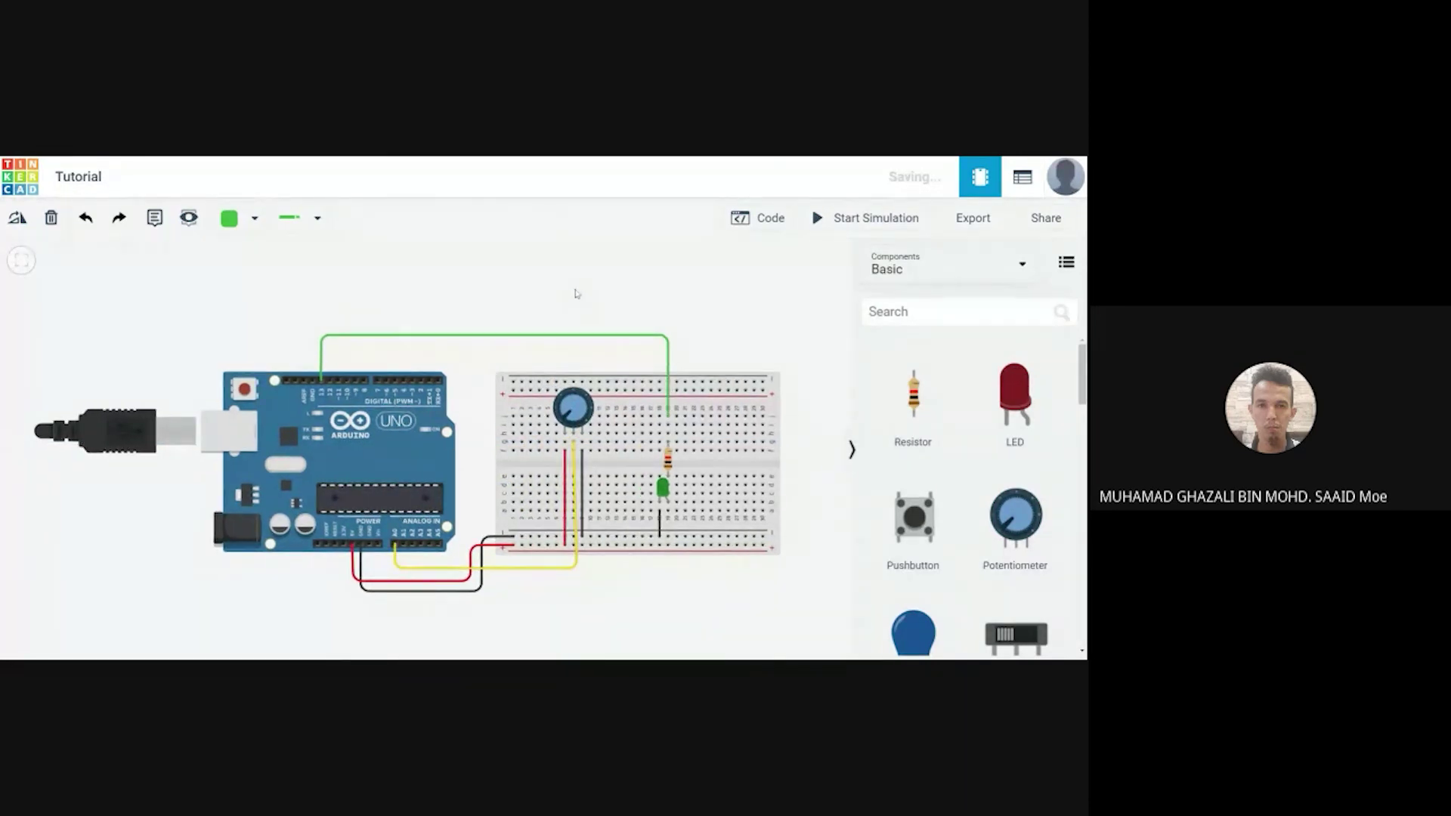
Start the simulation and turn the potentiometer knob clockwise to test the LED's blinking time
left_click(869, 219)
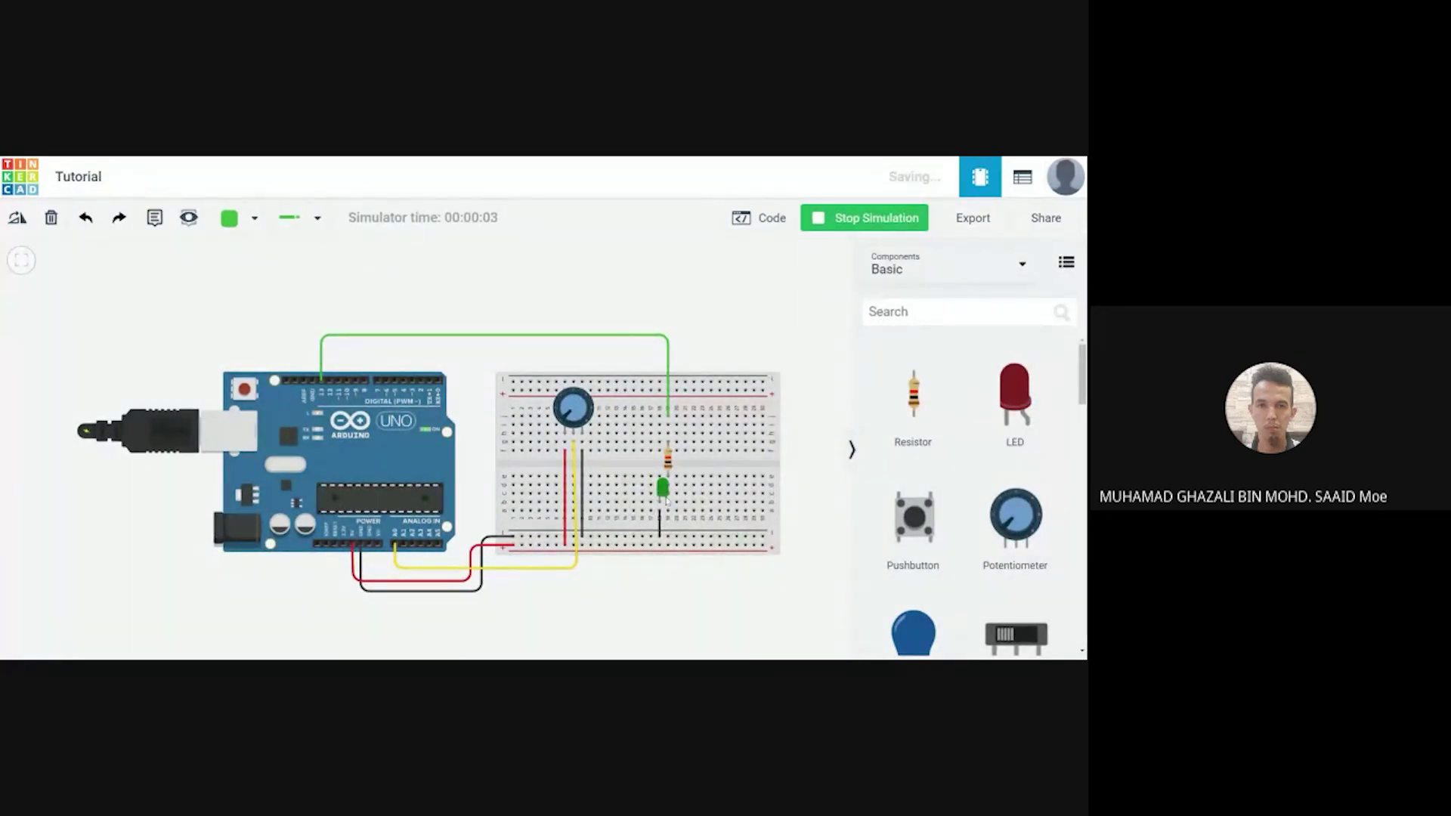
left_click(562, 419)
mouse_move(560, 417)
left_mouse_down()
mouse_move(575, 423)
mouse_move(579, 397)
mouse_move(582, 433)
left_mouse_up()
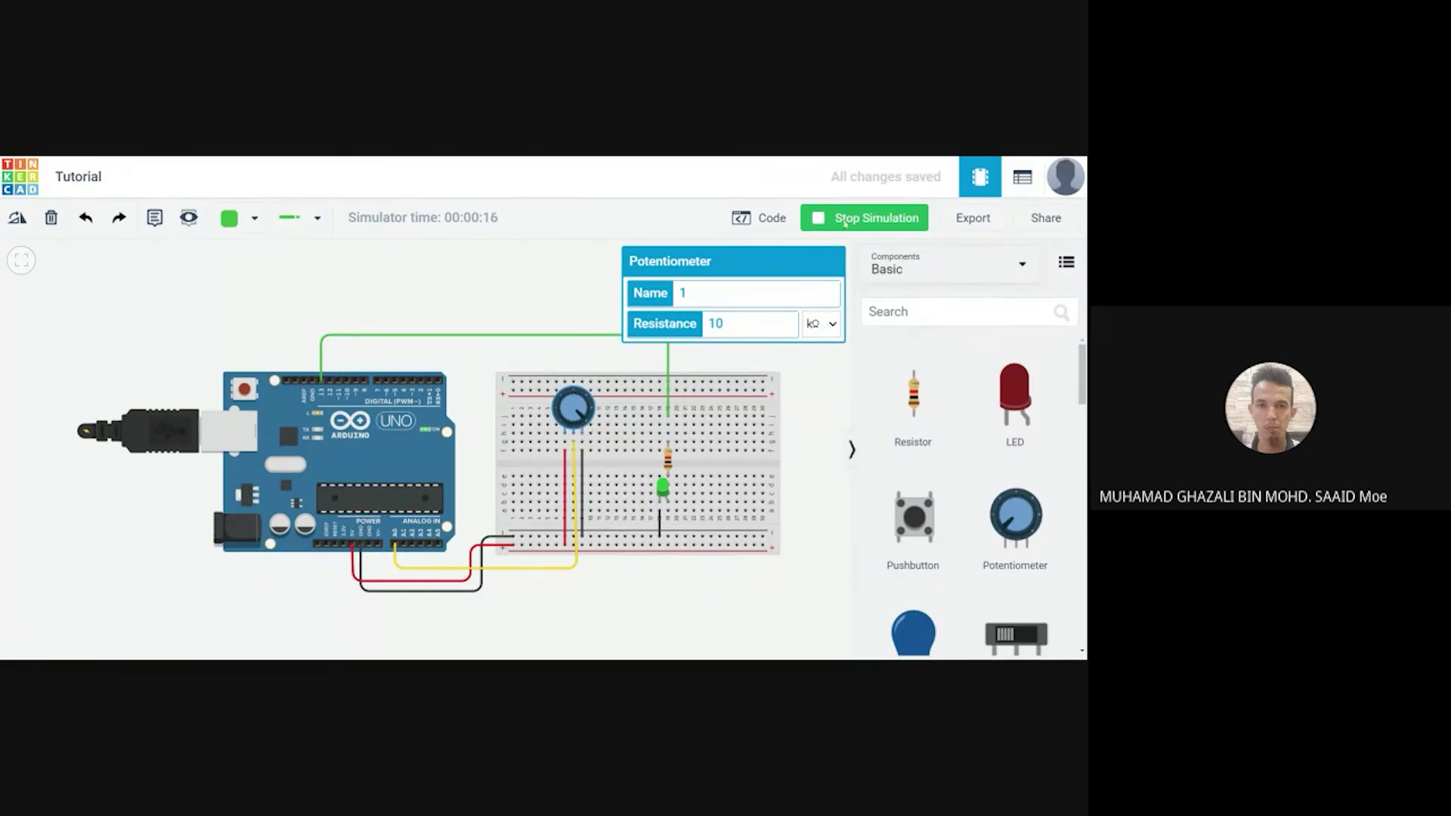
Review the program code during the simulation, dismissing the debugger help, and turn the potentiometer knob back counterclockwise
left_click(772, 222)
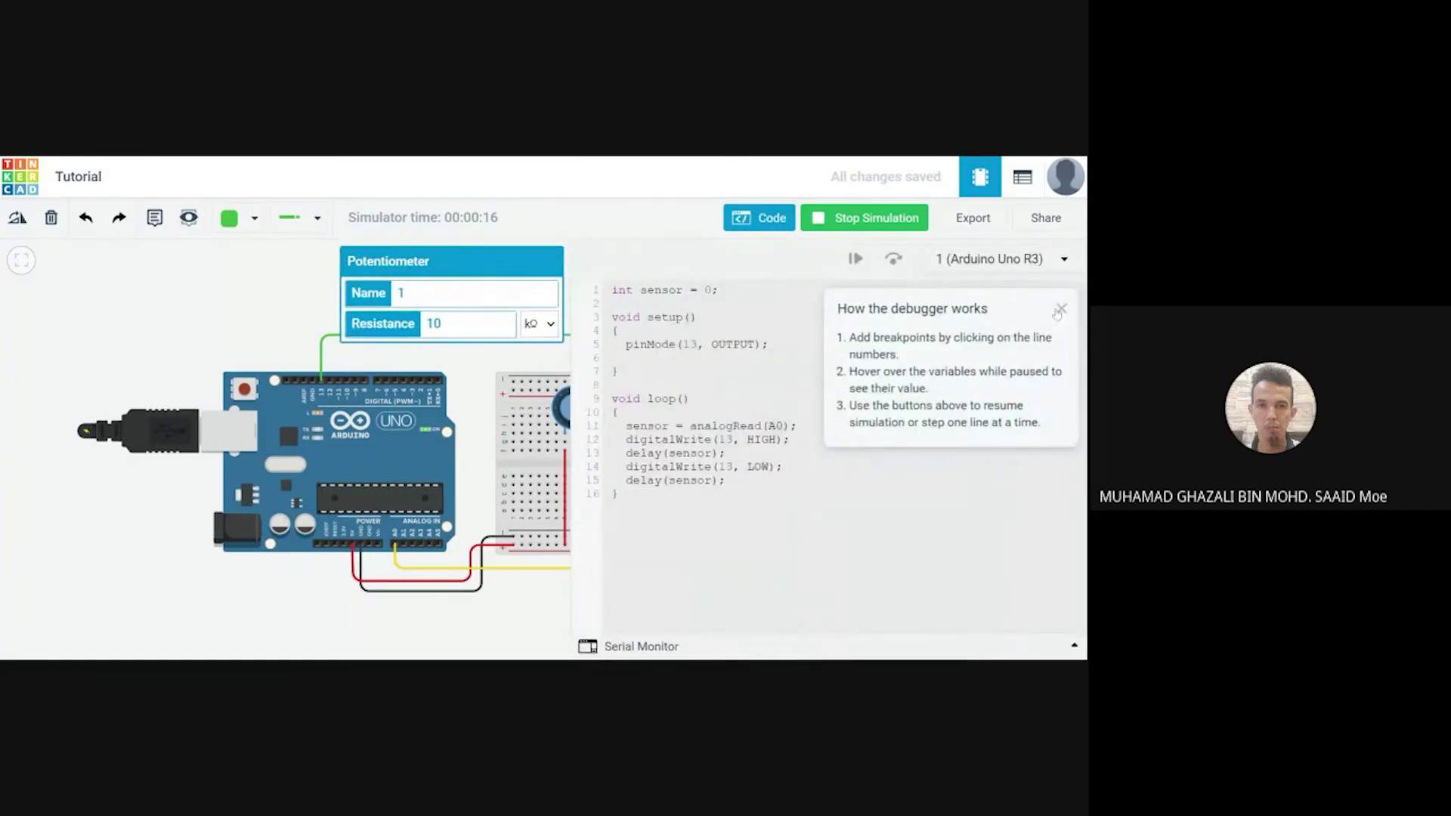
left_click(1063, 311)
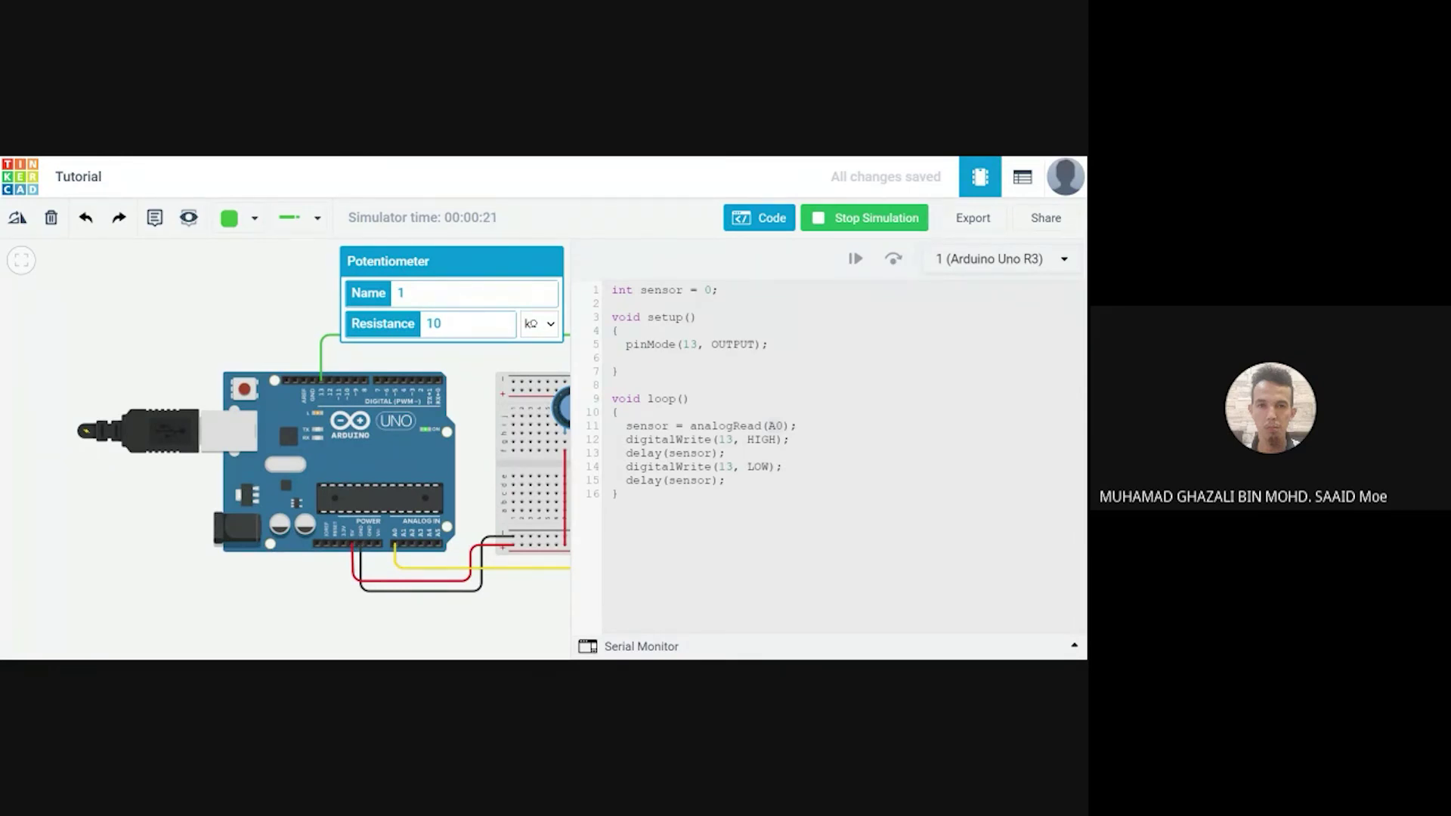
left_click(254, 286)
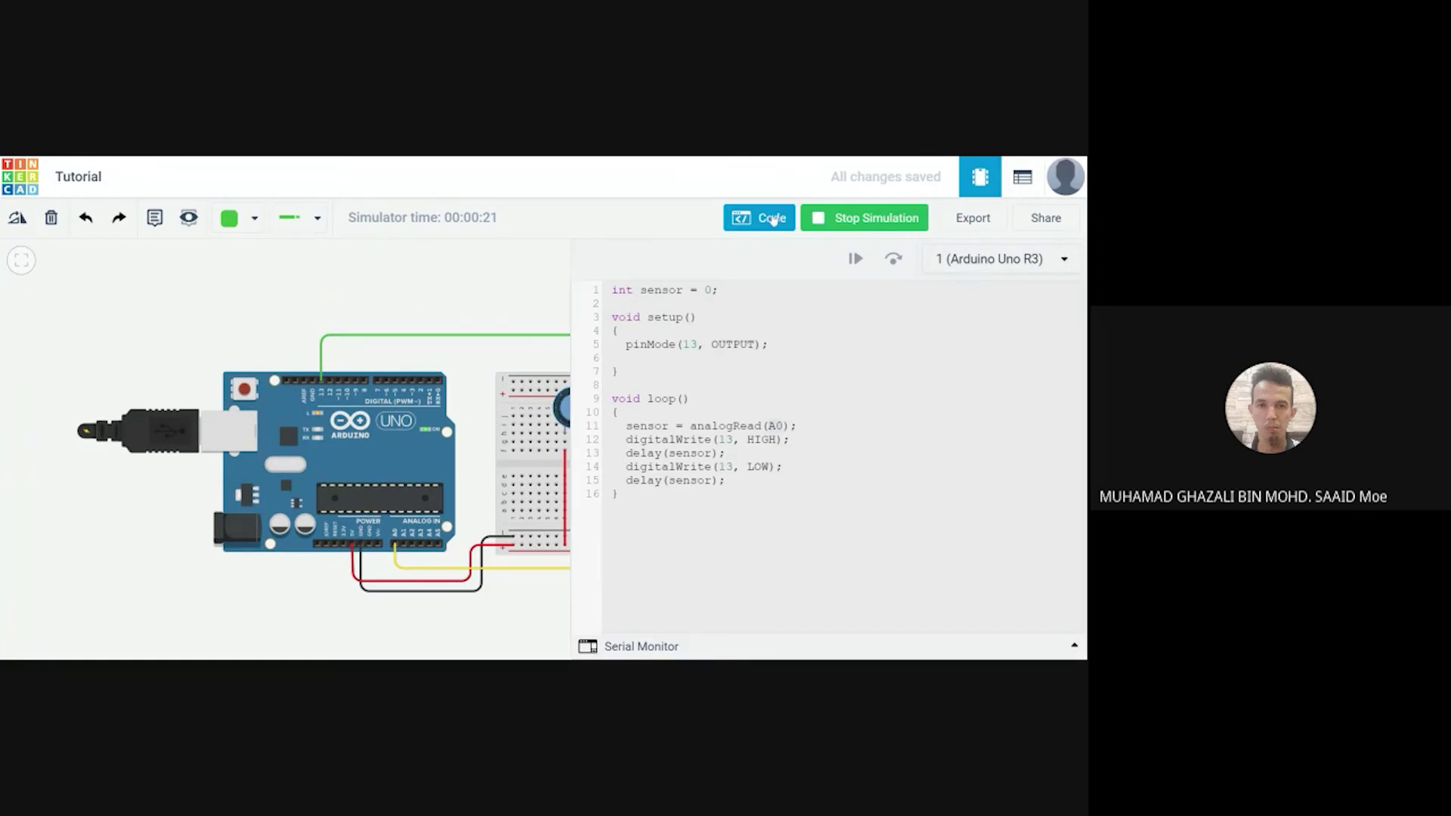
left_click(745, 218)
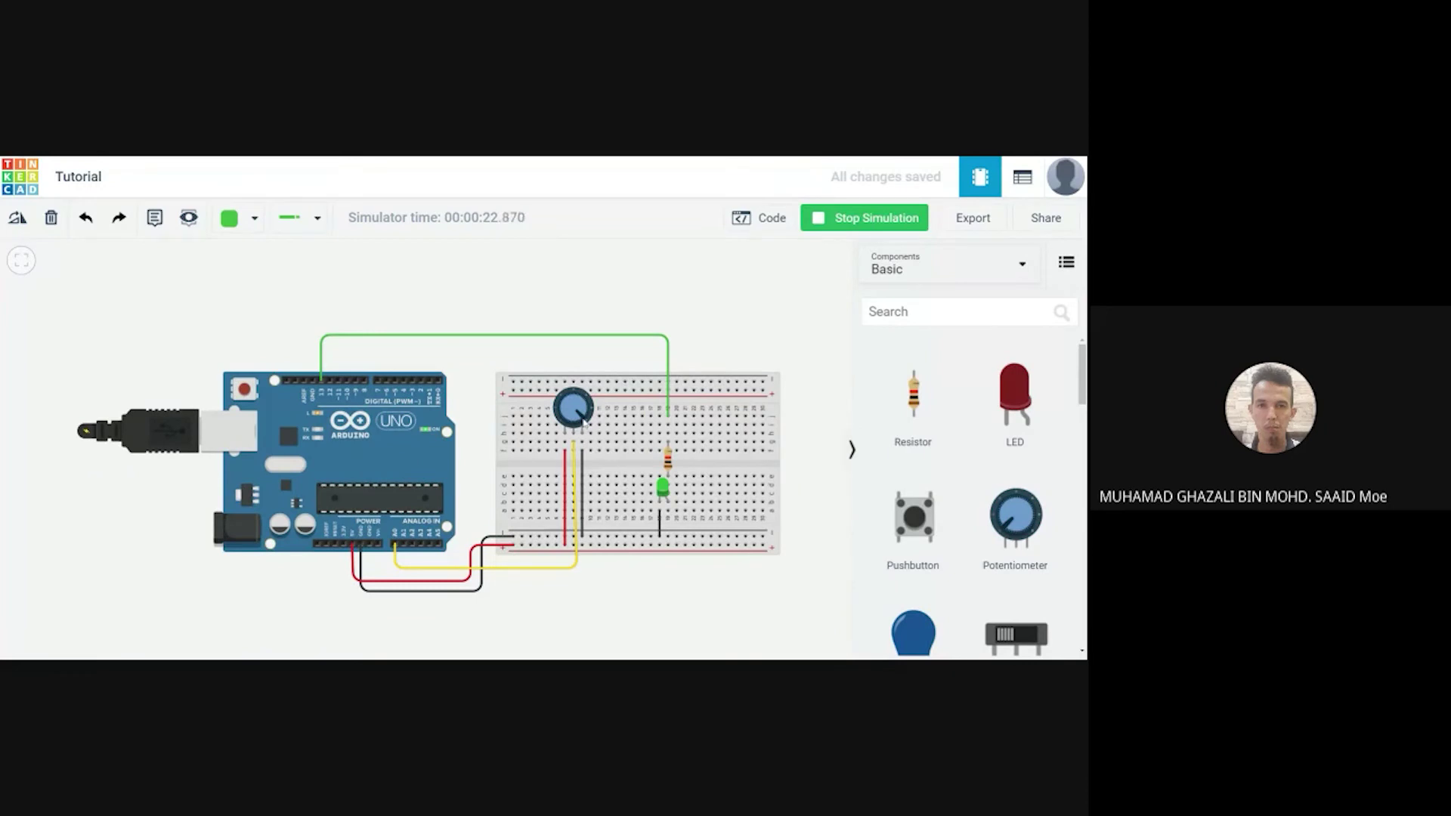
mouse_move(585, 418)
left_mouse_down()
mouse_move(590, 404)
mouse_move(569, 397)
mouse_move(563, 422)
left_mouse_up()
Look at the Serial Monitor and its graph for the running program, and collapse the monitor again
left_click(759, 218)
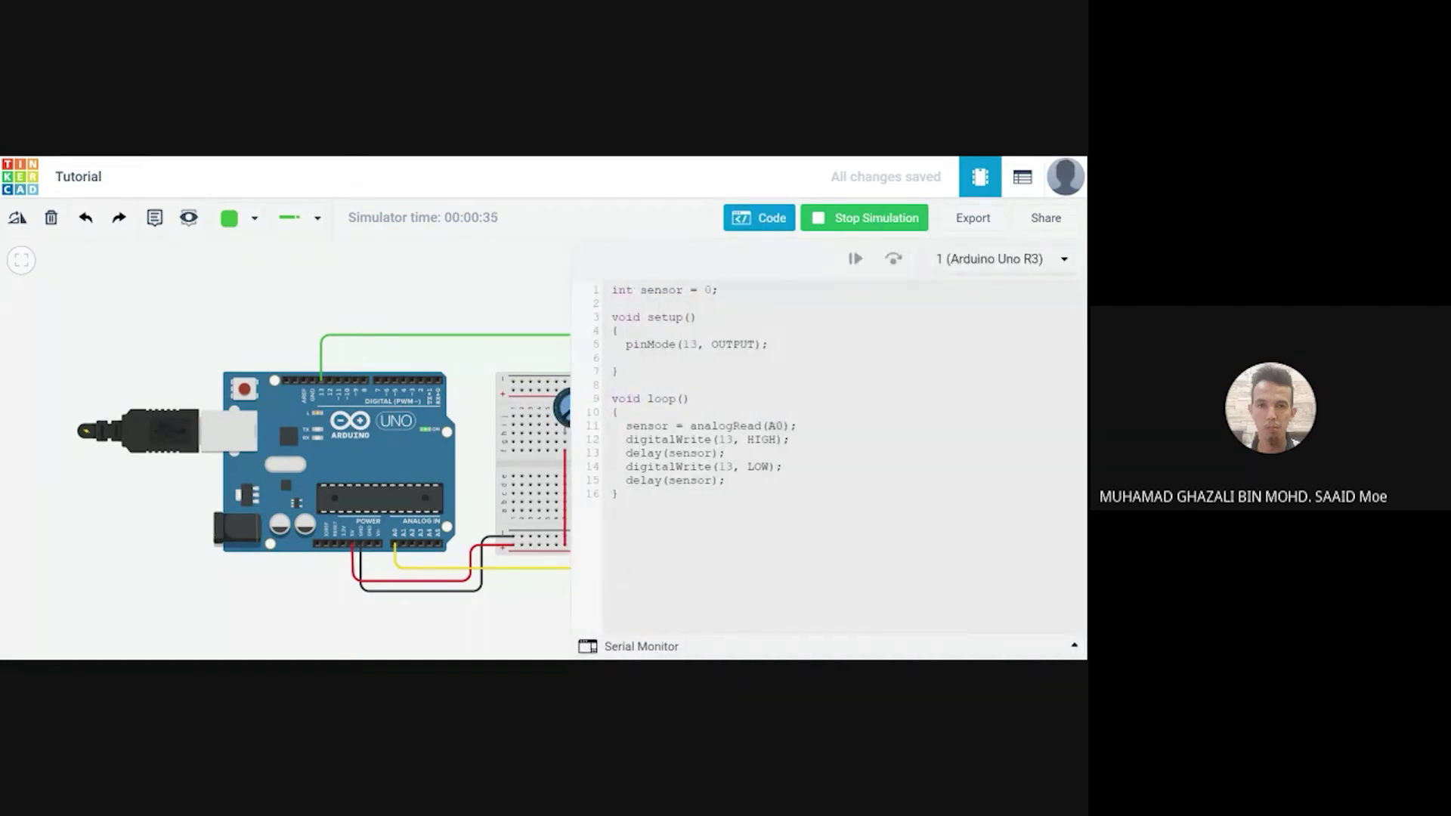
left_click(592, 650)
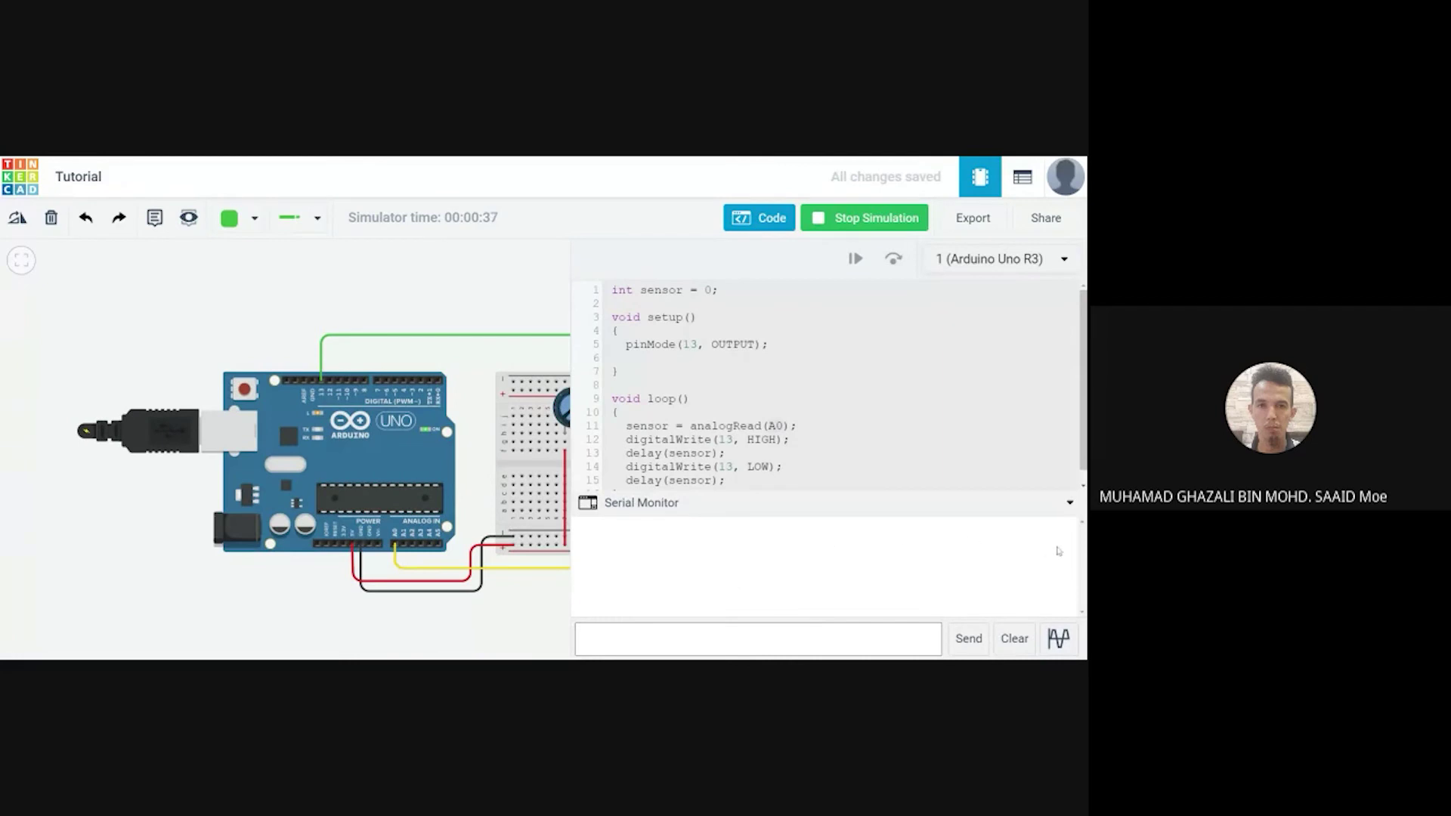
left_click(1058, 642)
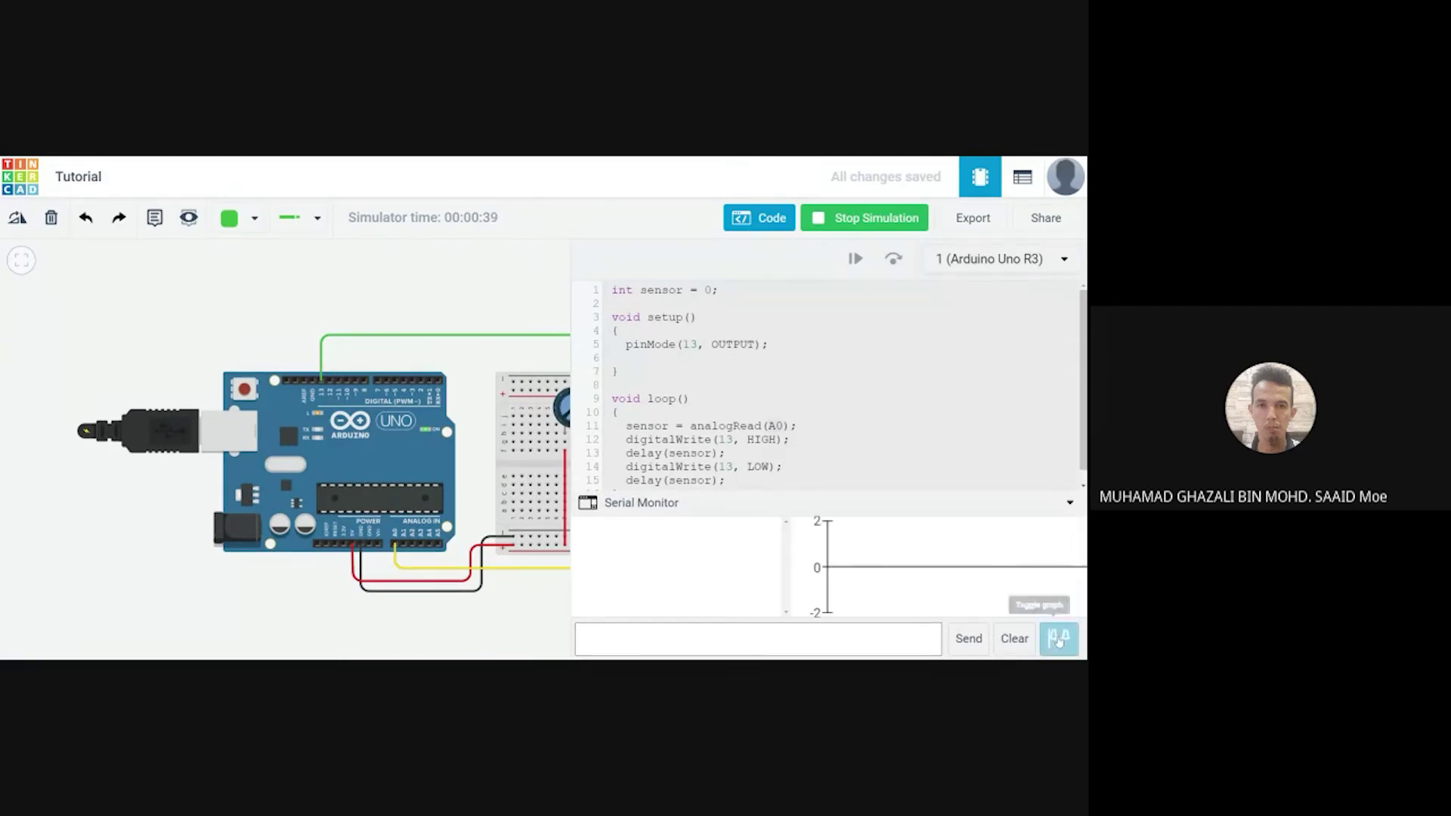
left_click(1059, 642)
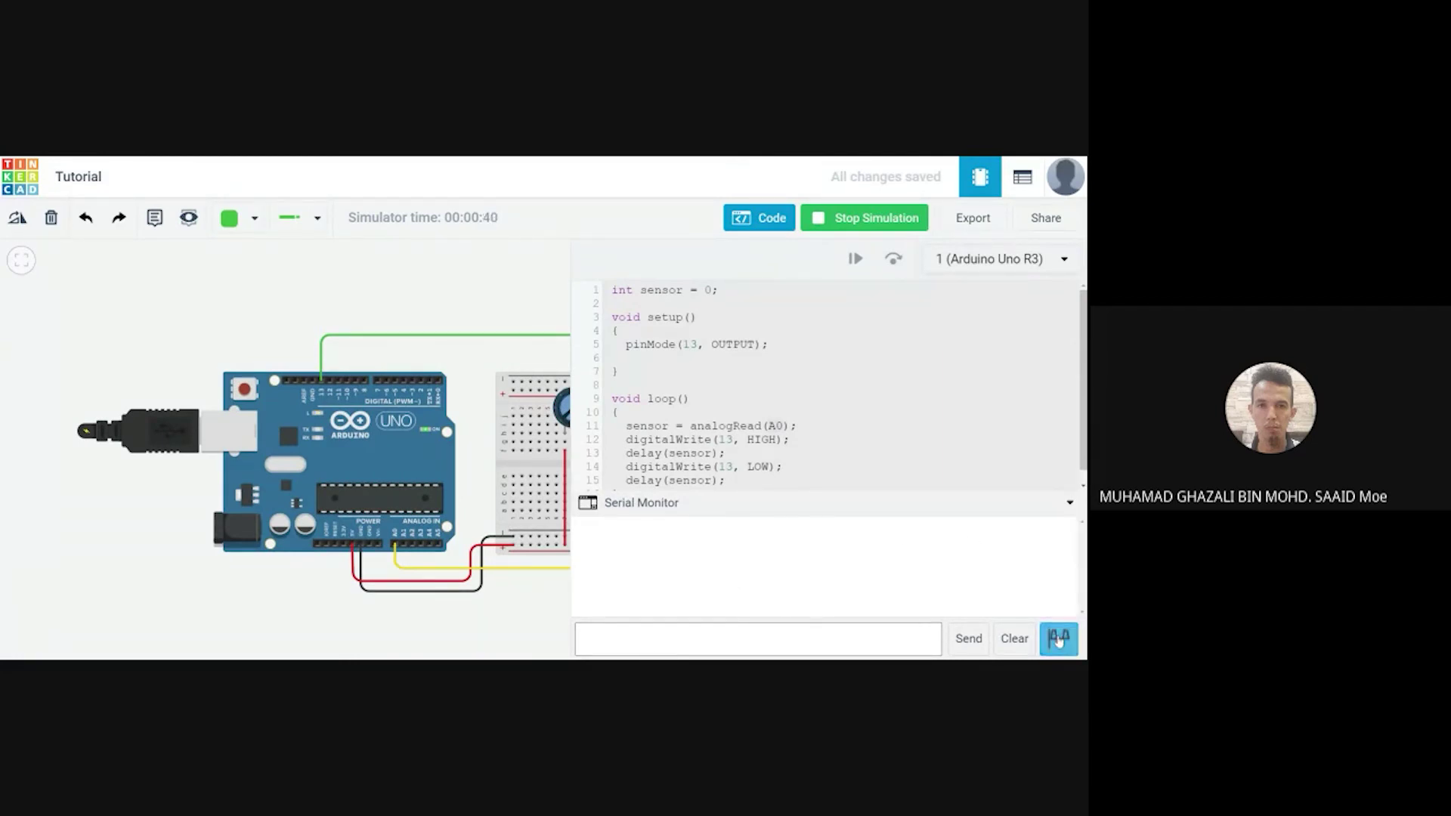
left_click(1074, 511)
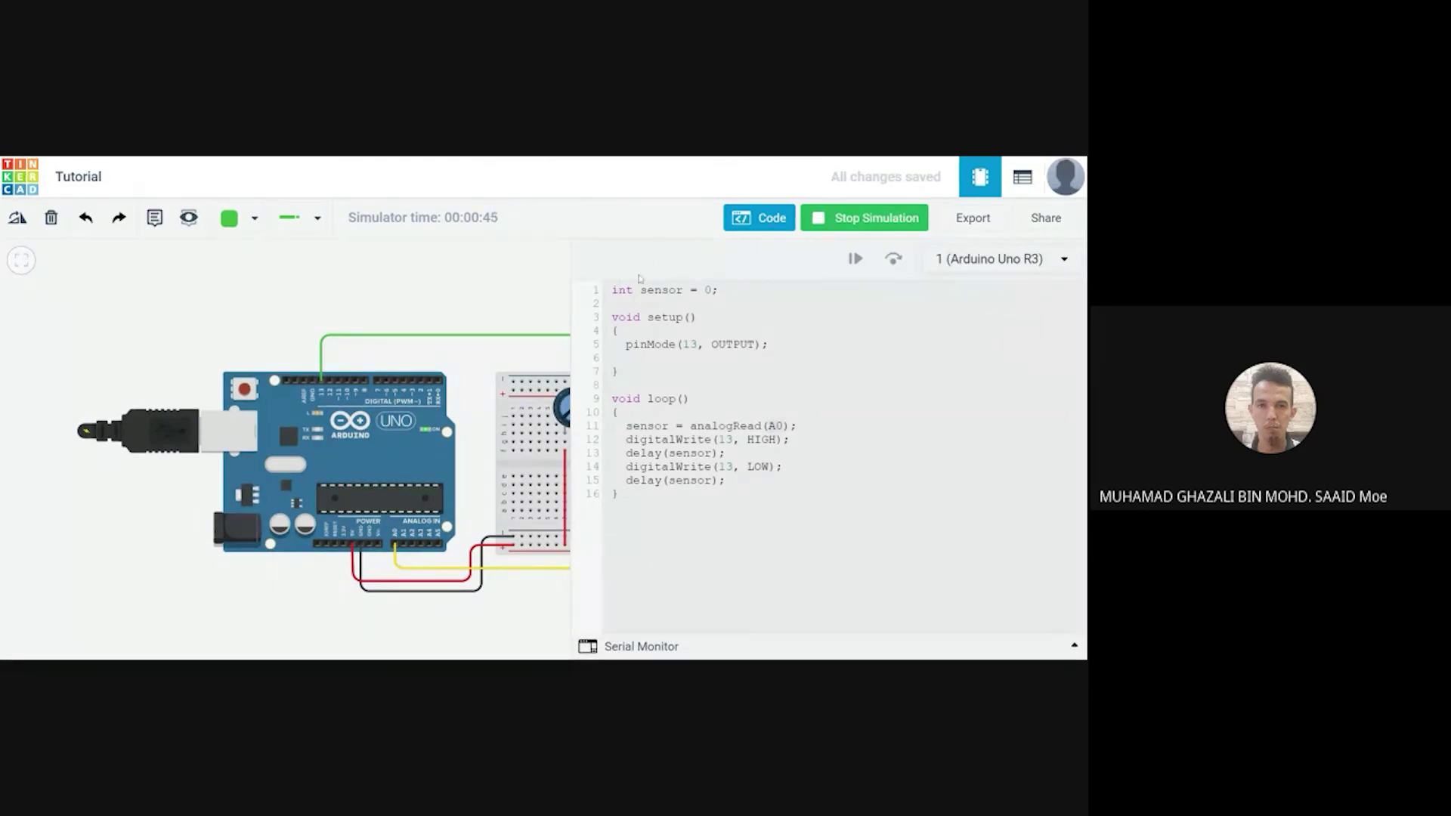
Restart the simulation with the code hidden and turn the potentiometer knob clockwise to compare the LED's blink delays
left_click(867, 223)
left_click(758, 218)
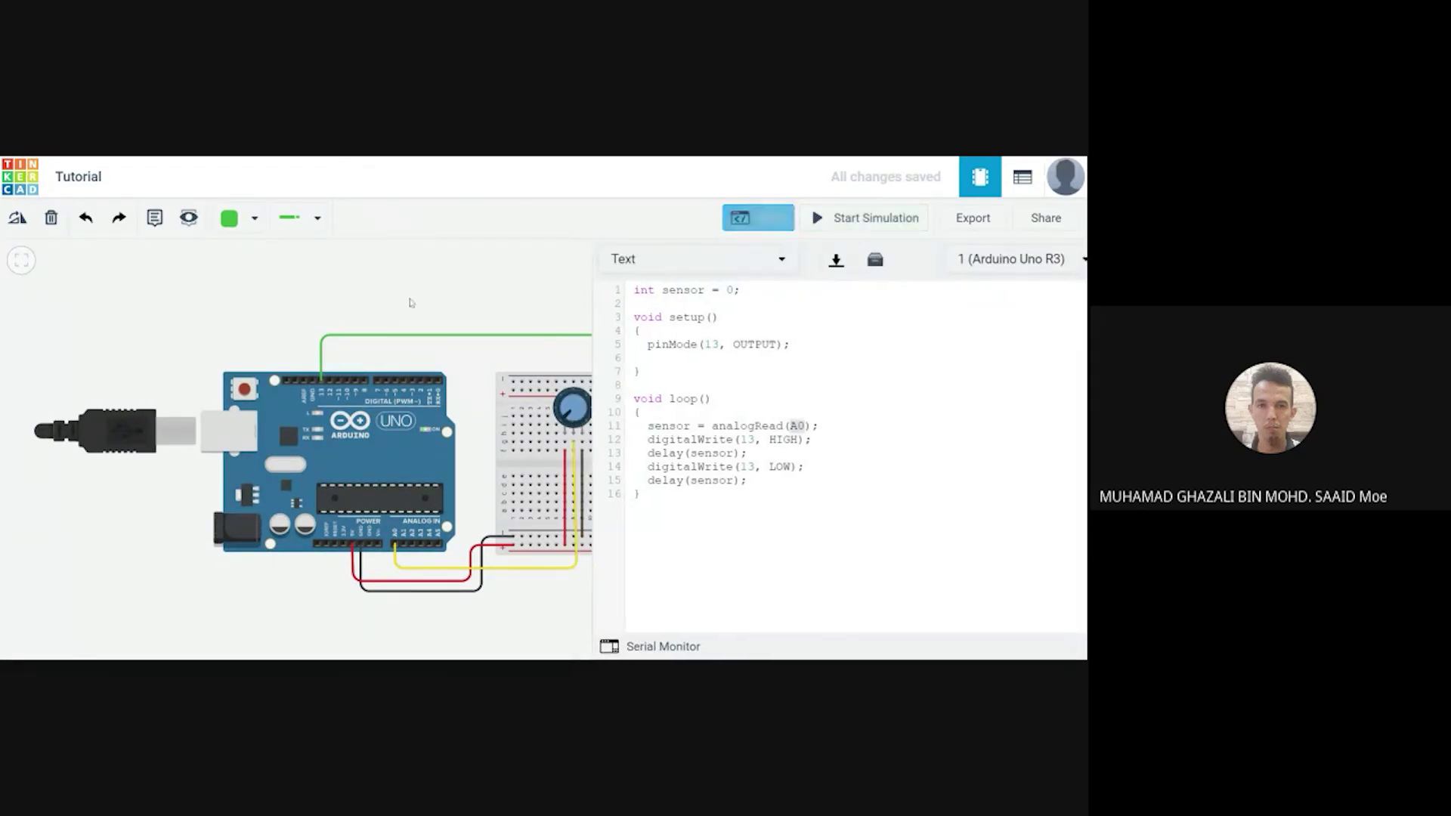
left_click(817, 219)
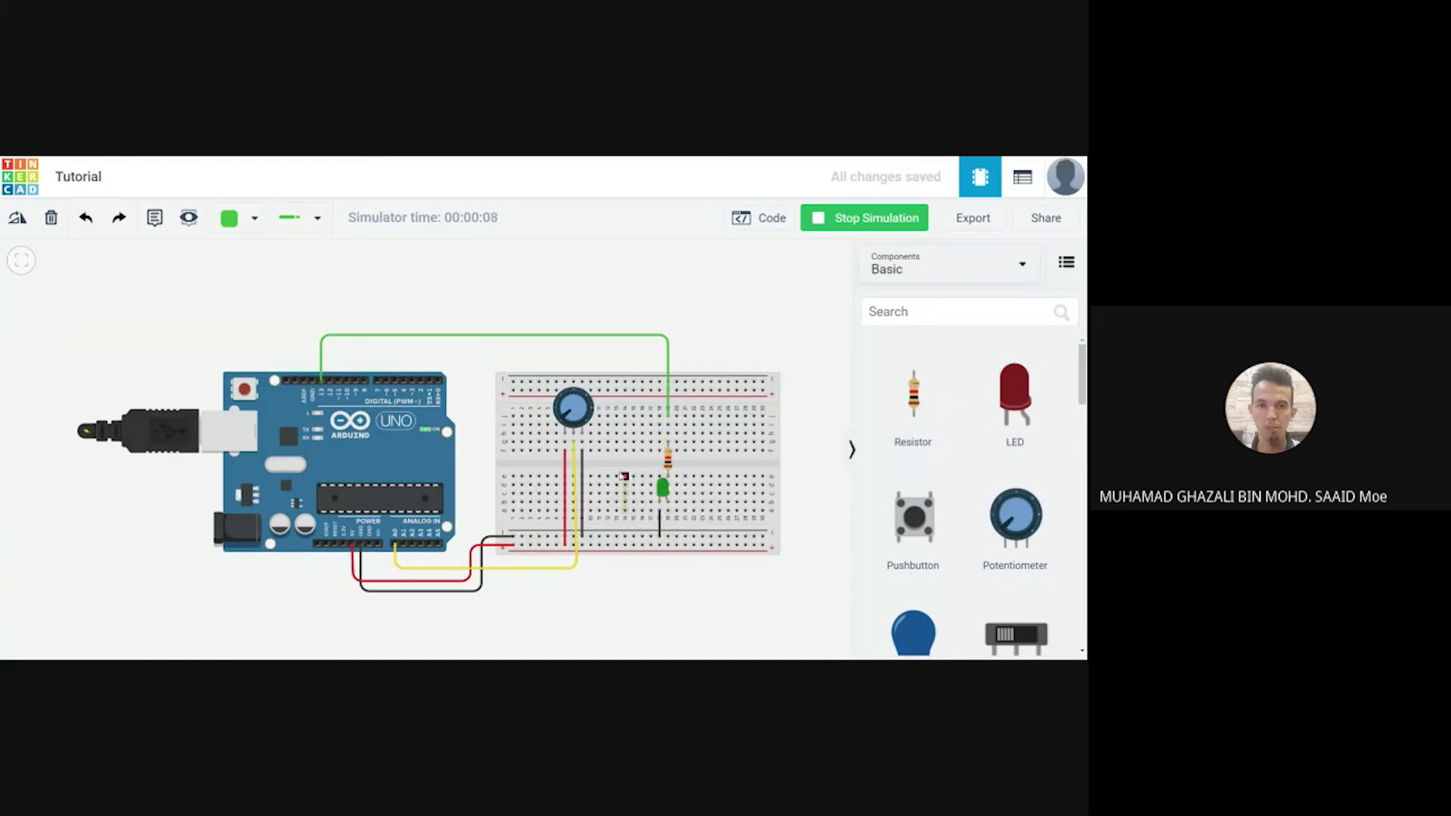
left_click(560, 424)
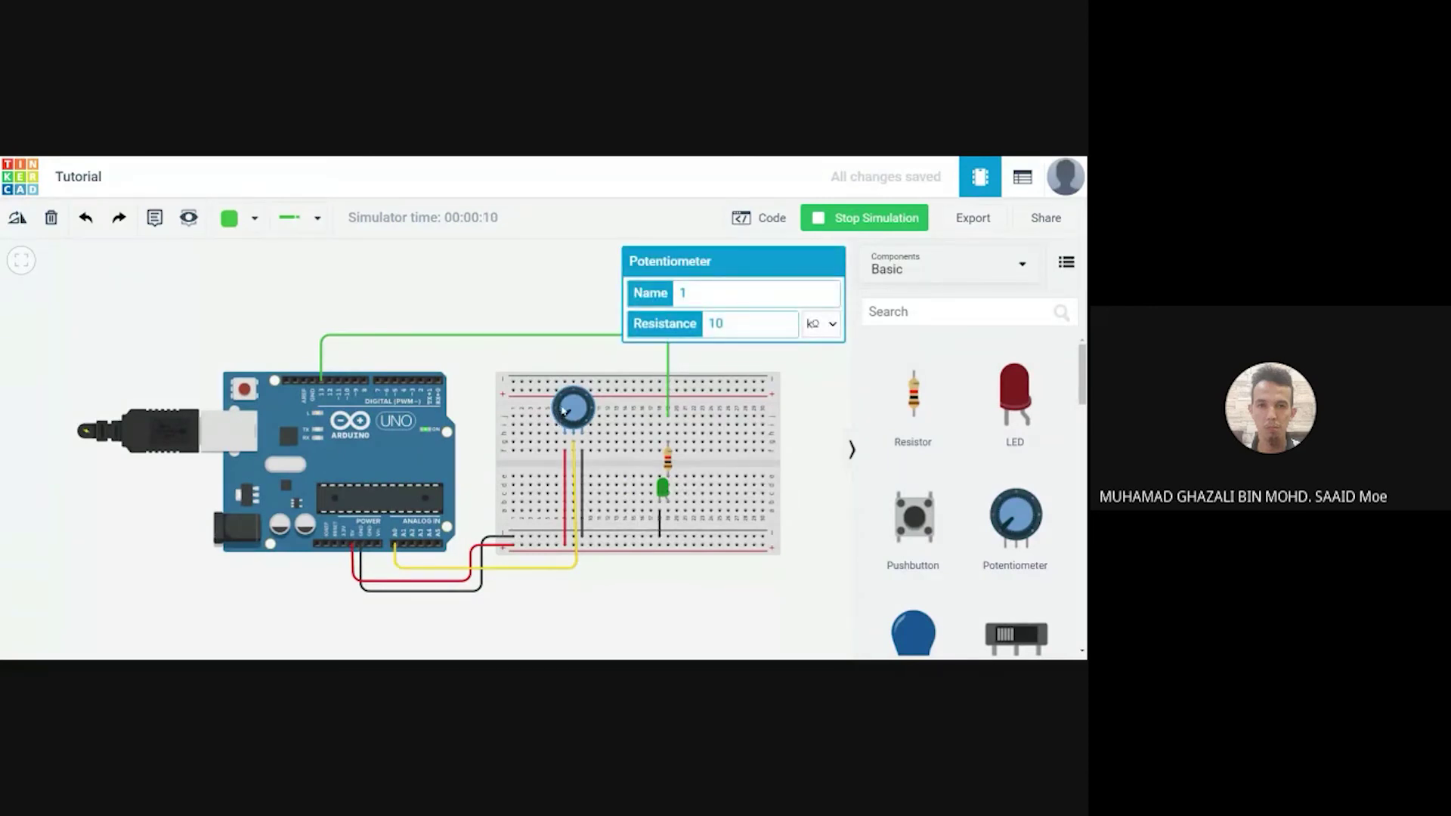
left_click_drag(563, 421, 572, 396)
left_click_drag(593, 407, 587, 433)
Switch to the Arduino course PDF in Adobe Acrobat and go to the "Memahami Program" slide explaining the code
key("alt+Tab")
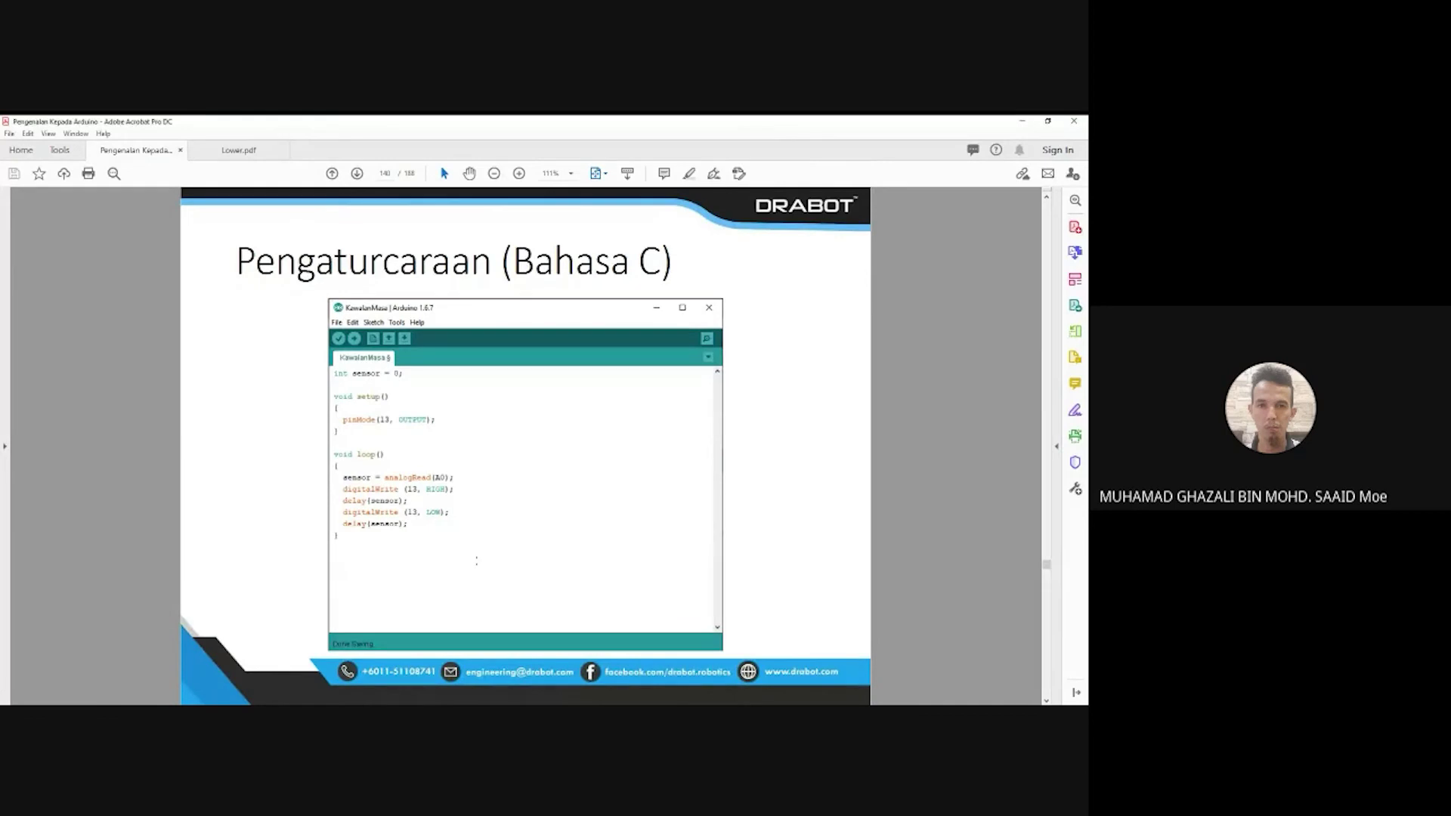
scroll(483, 577, "down", 1)
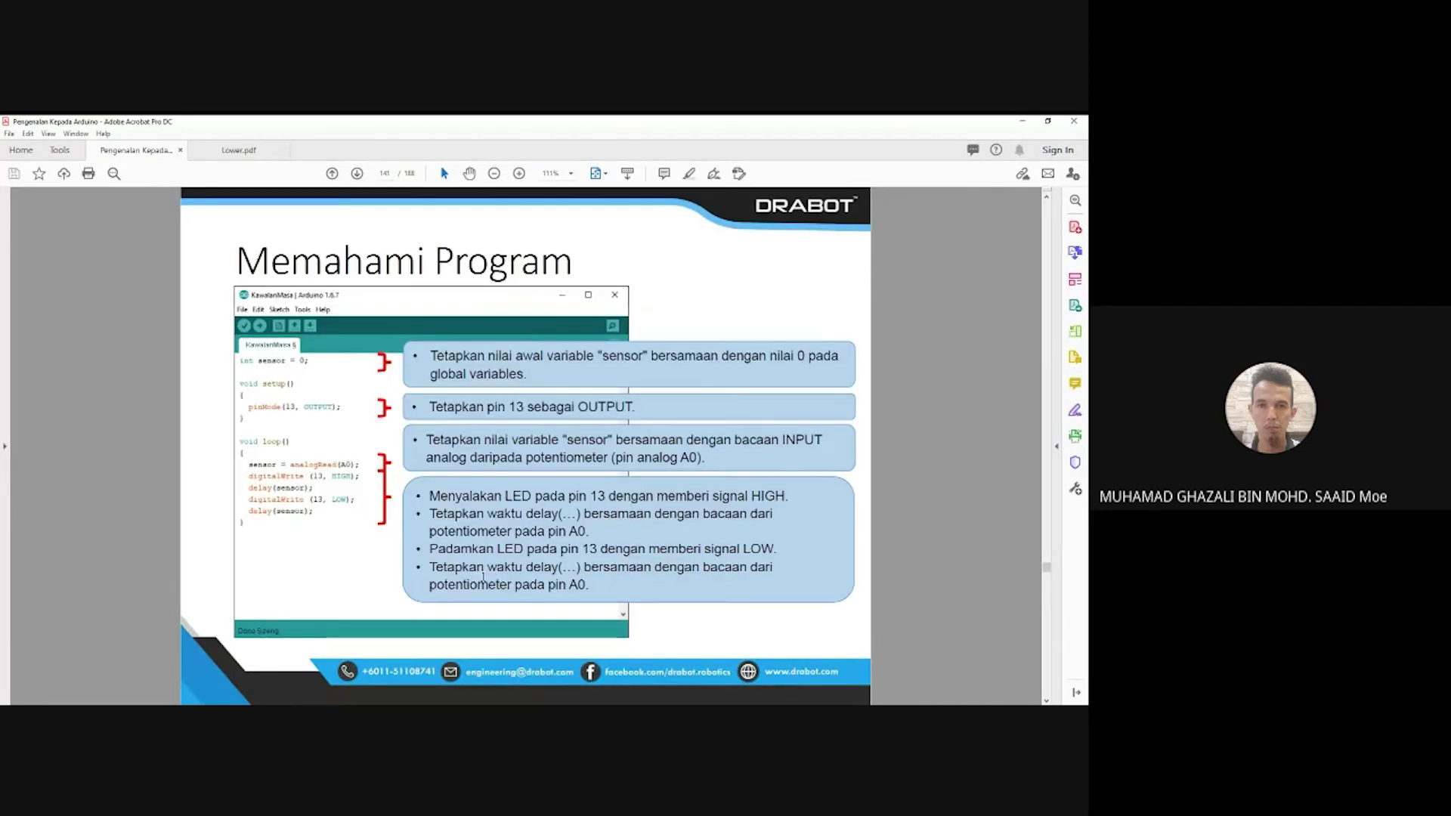